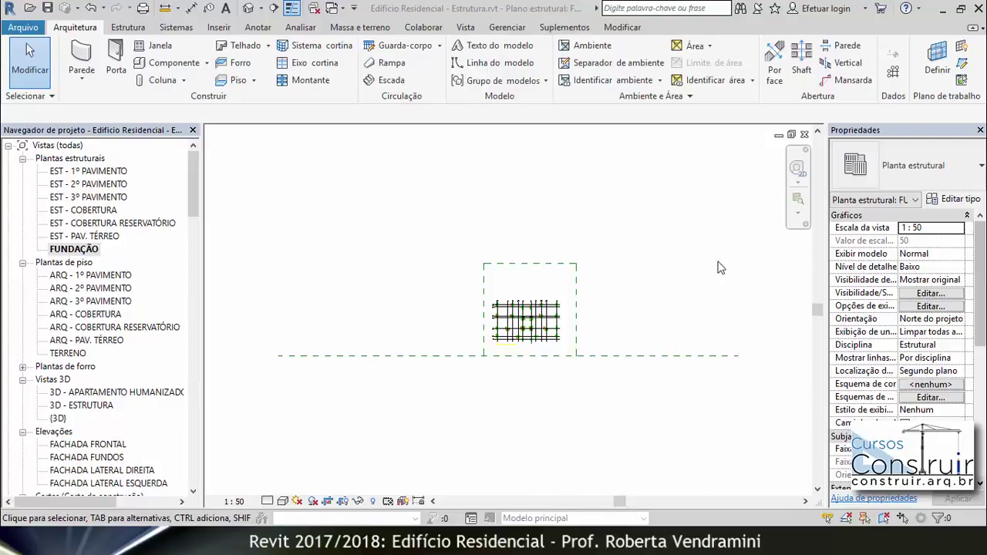
- Trim the FUNDAÇÃO crop region tightly around the foundation footings and grids, then zoom to fit (ZF)
click(344, 502)
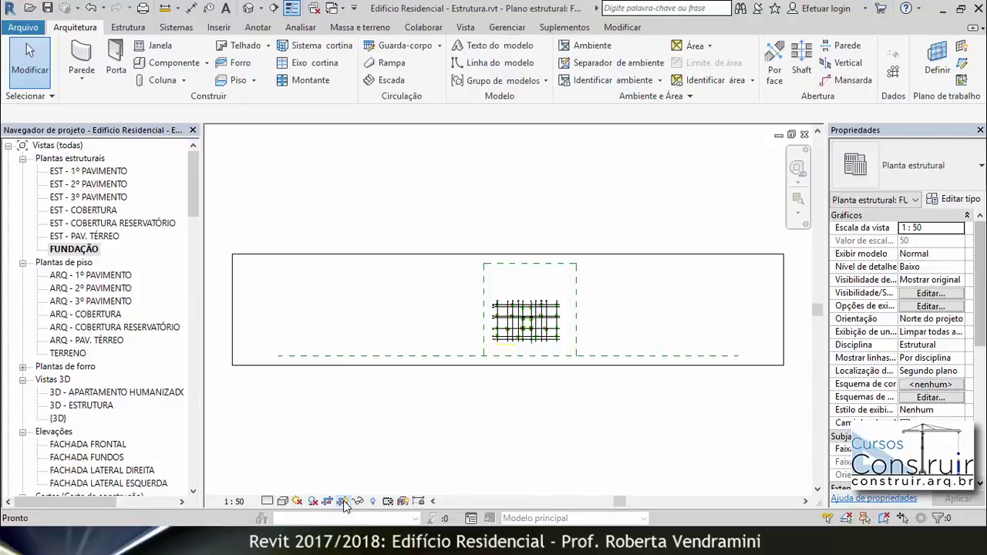
click(230, 330)
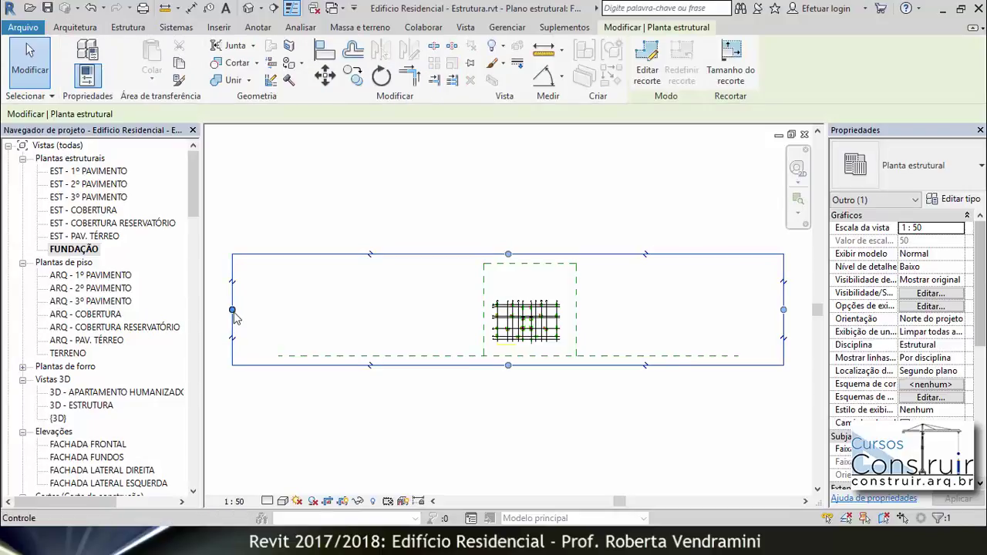
drag(233, 309, 487, 325)
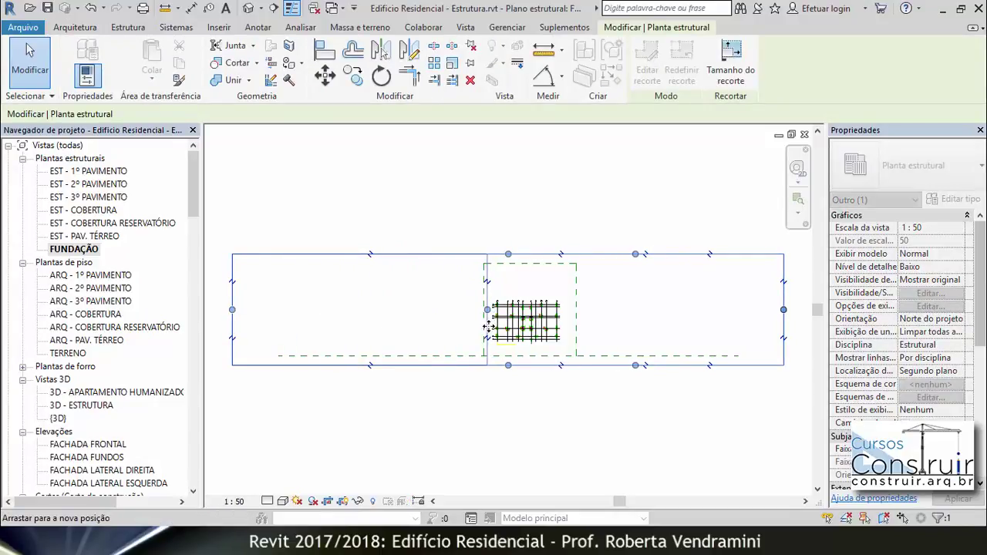
drag(635, 256, 718, 314)
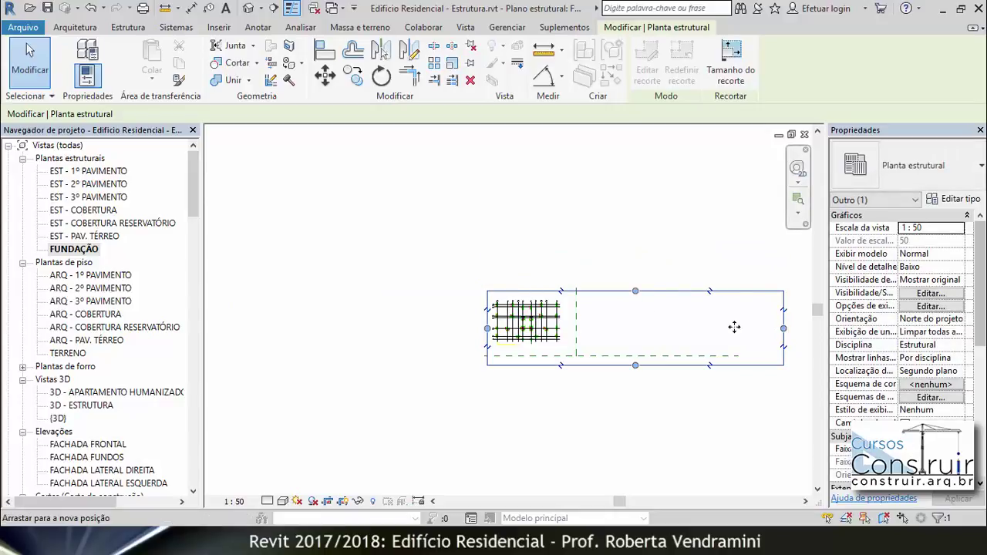
drag(784, 329, 568, 318)
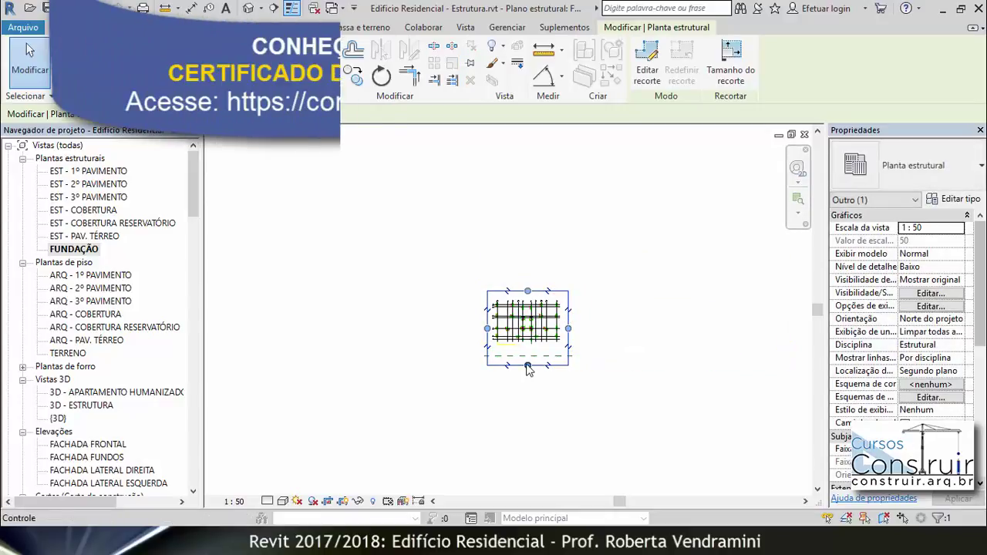
drag(528, 366, 527, 350)
click(601, 332)
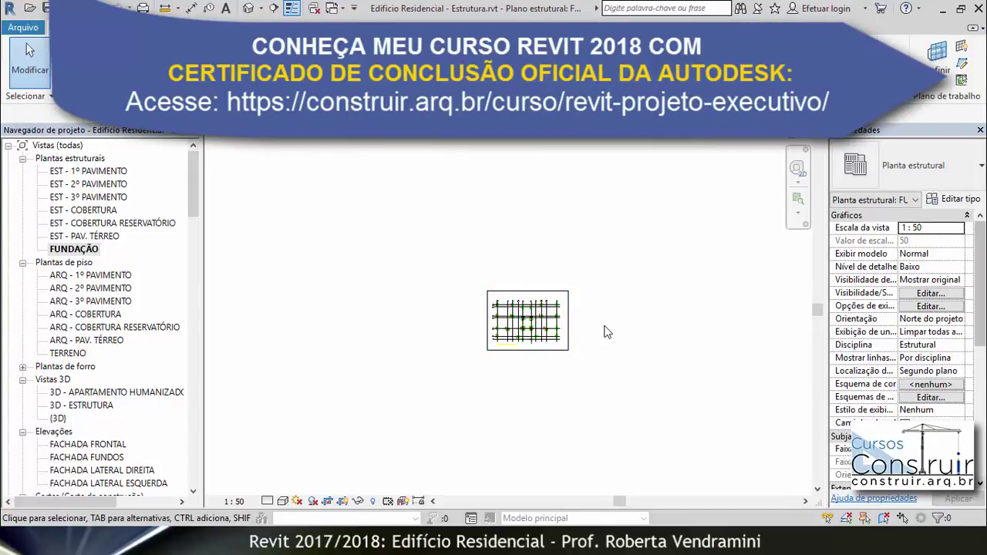
key(z)
key(f)
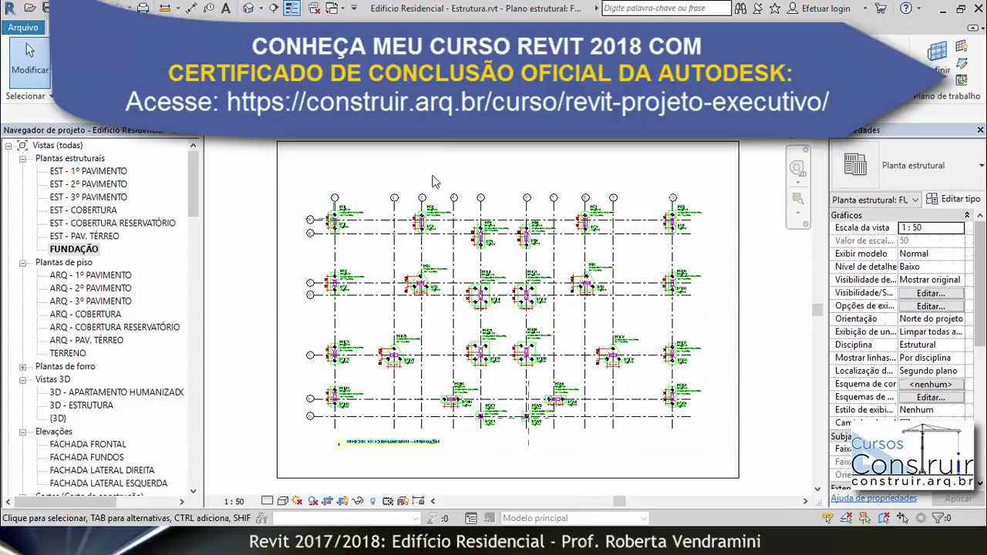
- Hide the crop region and zoom in on footing B1 with pier P1 (20/40) at grids 1 and A
click(344, 503)
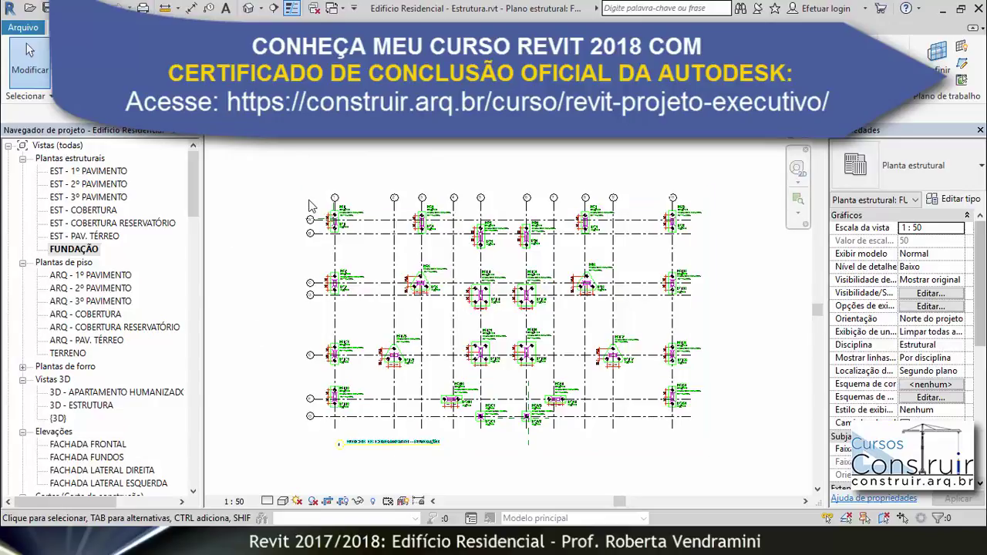
scroll(308, 207, up, 2)
scroll(312, 212, up, 2)
scroll(320, 224, up, 2)
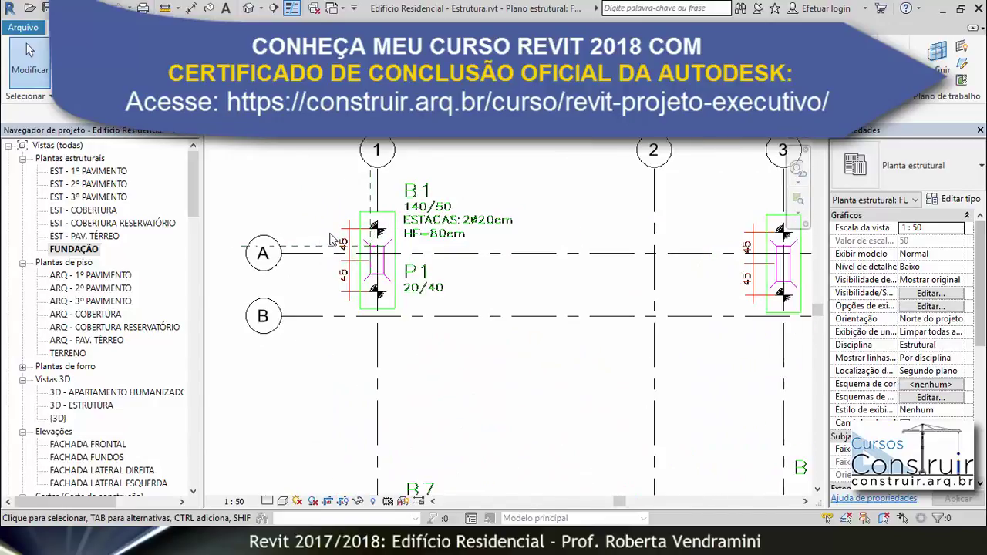
scroll(329, 240, up, 1)
scroll(329, 239, up, 2)
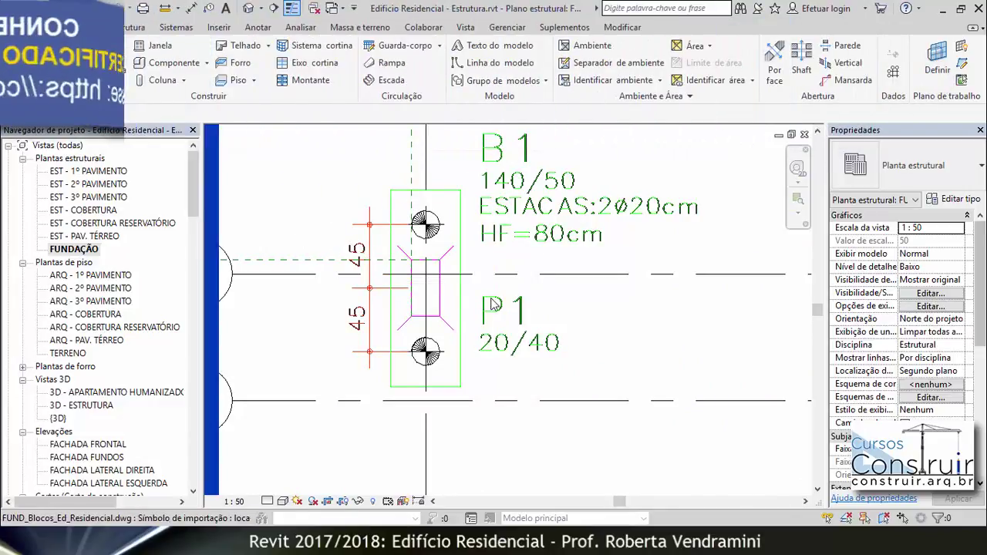
scroll(448, 280, up, 1)
scroll(448, 280, up, 2)
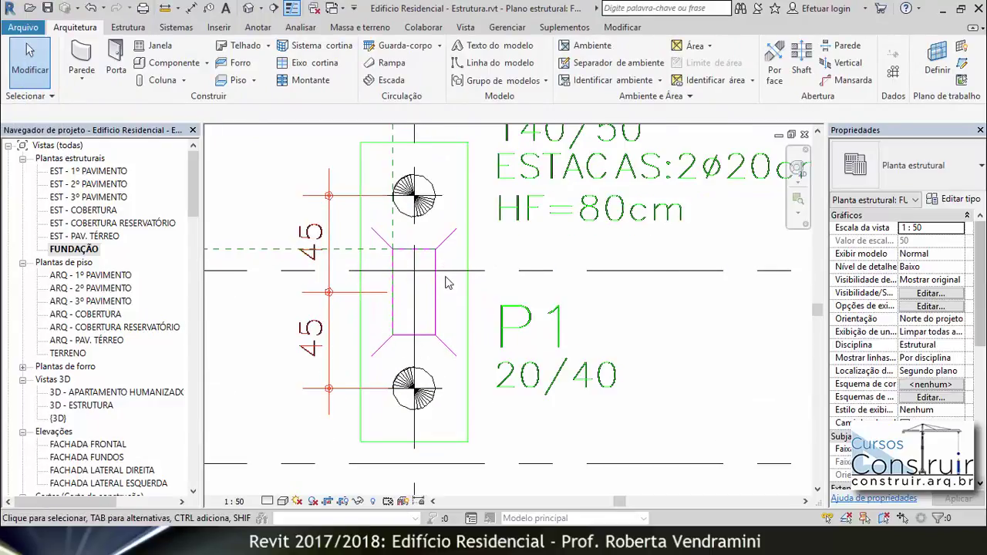
scroll(447, 282, up, 1)
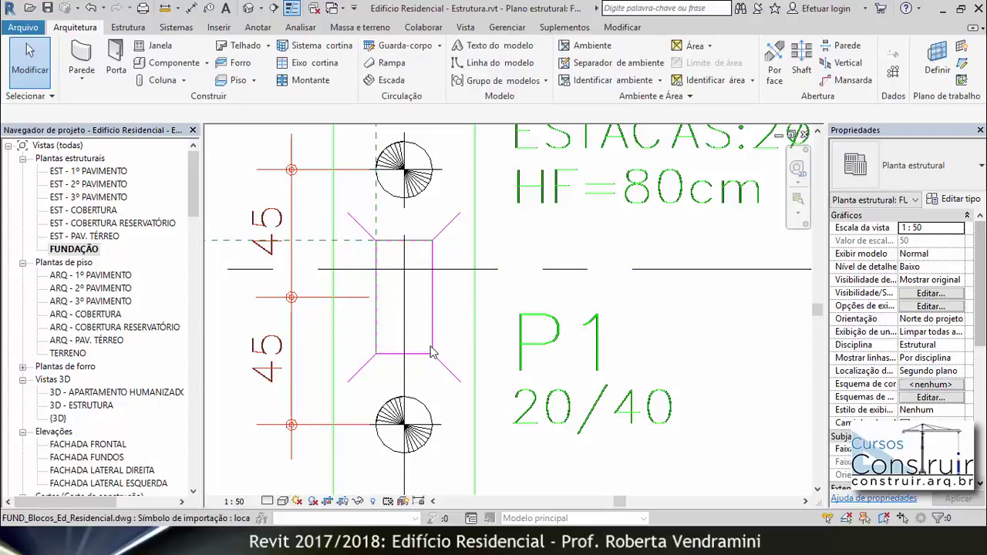
- Switch to the default {3D} view of the building model
click(248, 9)
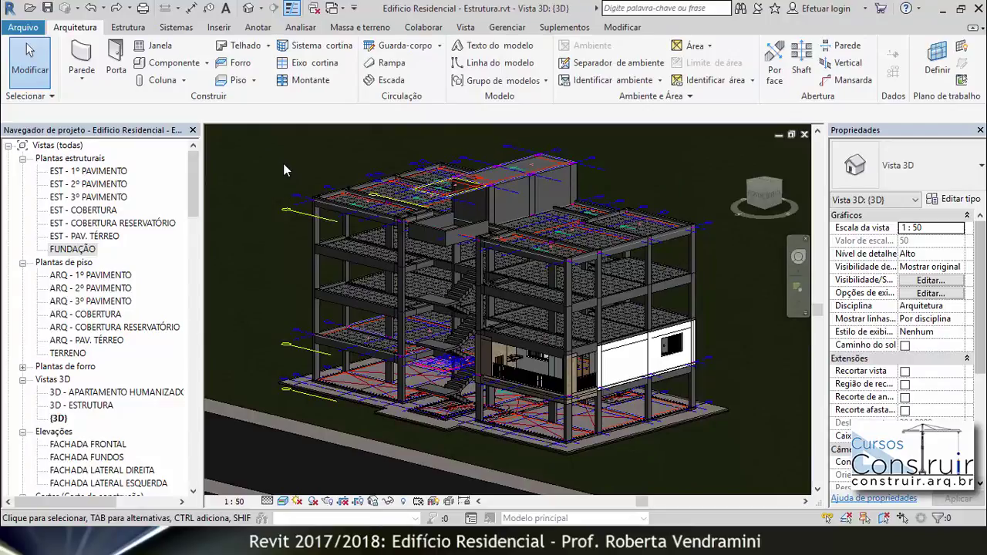
- In VG Imported Categories, hide every DWG import except Importações nas famílias and apply
key(v)
key(g)
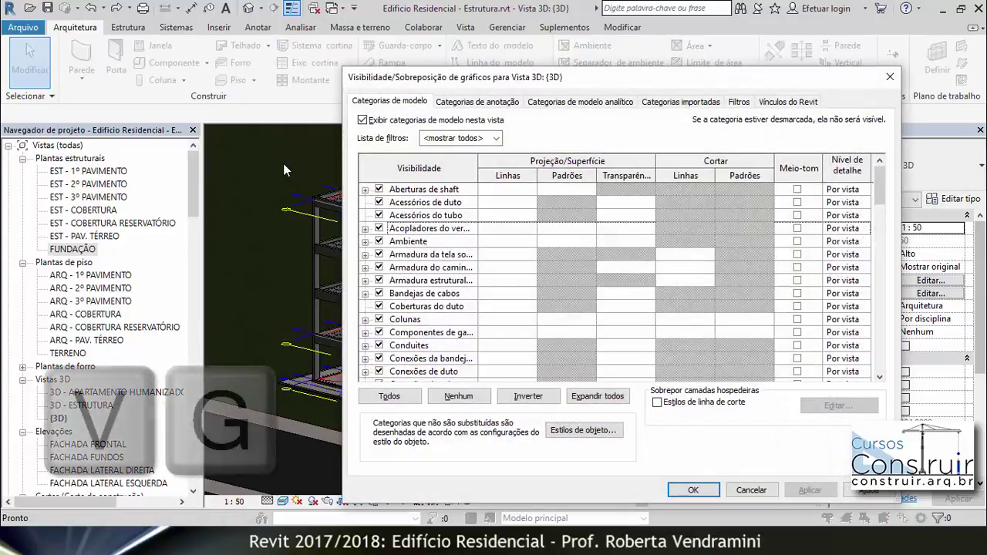
click(704, 105)
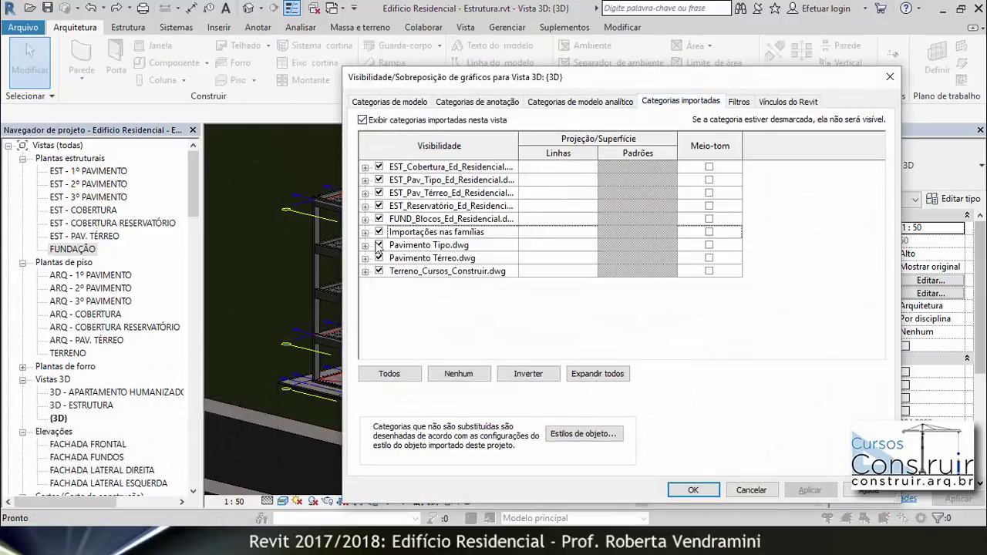
click(378, 167)
click(379, 180)
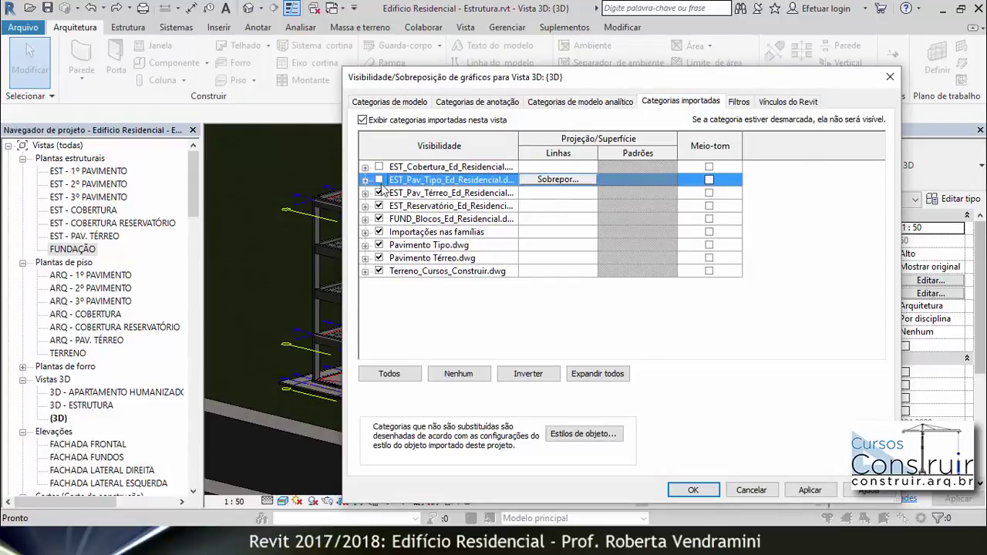
click(379, 192)
click(379, 206)
click(379, 219)
click(378, 233)
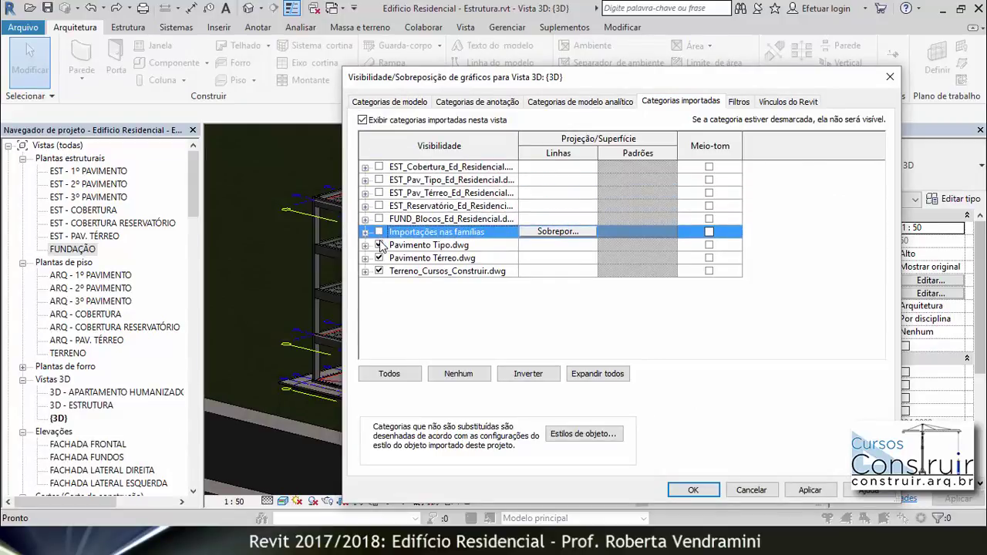
click(379, 245)
click(379, 258)
click(378, 272)
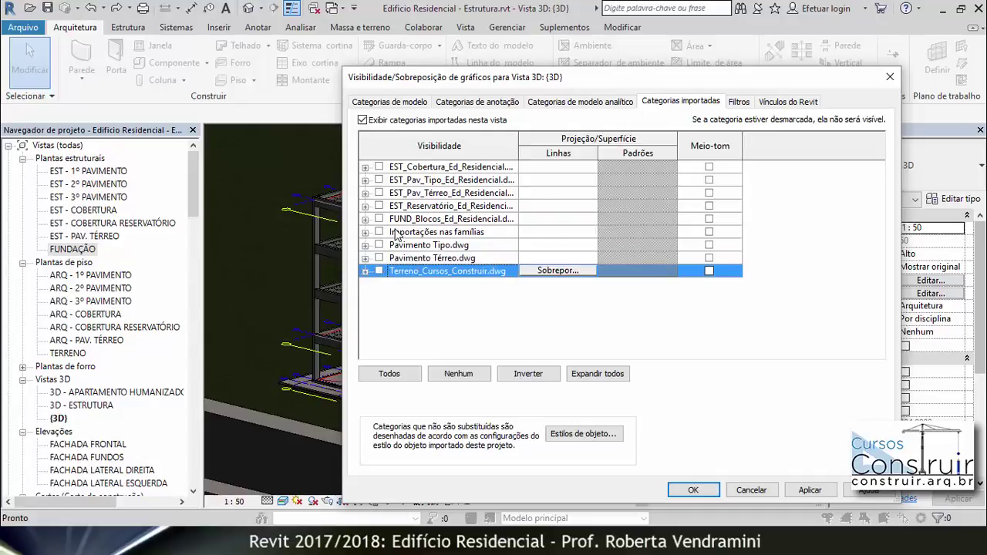
click(379, 232)
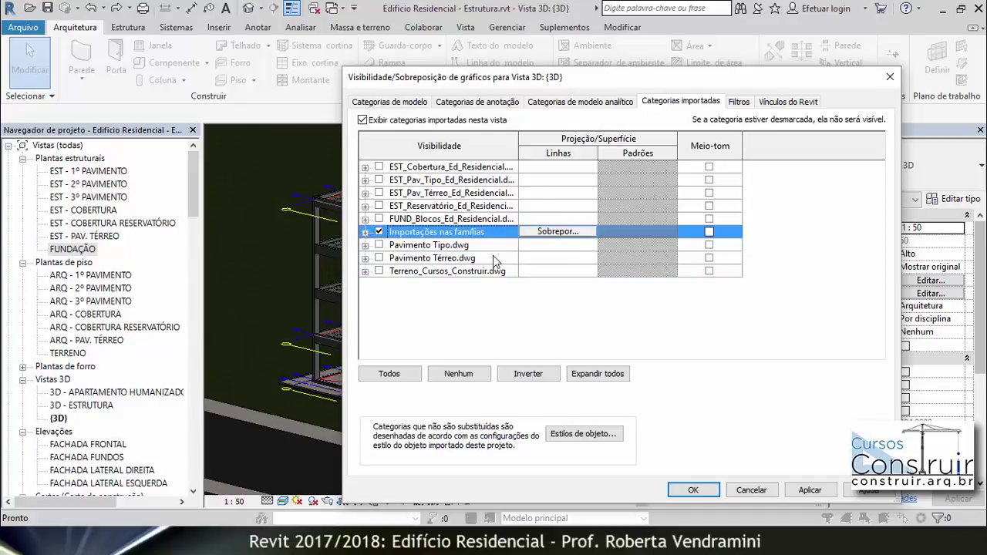
click(693, 490)
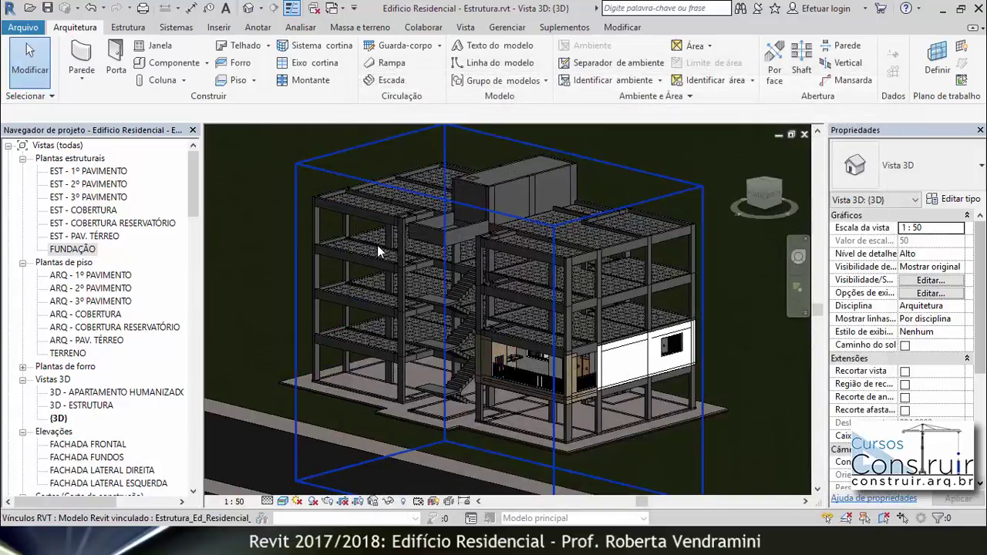
scroll(429, 224, down, 3)
scroll(430, 223, down, 3)
scroll(429, 224, down, 2)
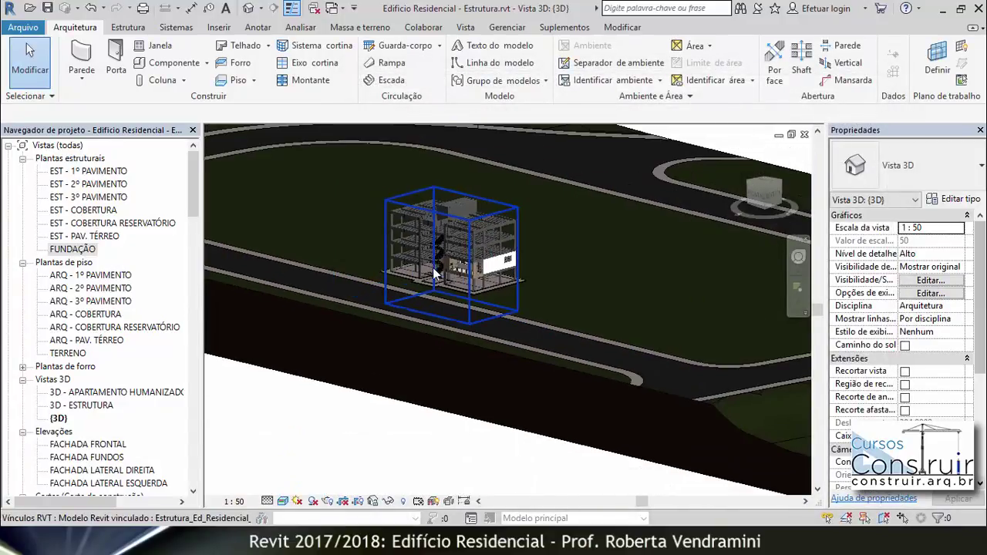
mouse_move(434, 274)
shift+middle_down()
mouse_move(466, 340)
mouse_move(433, 232)
shift+middle_up()
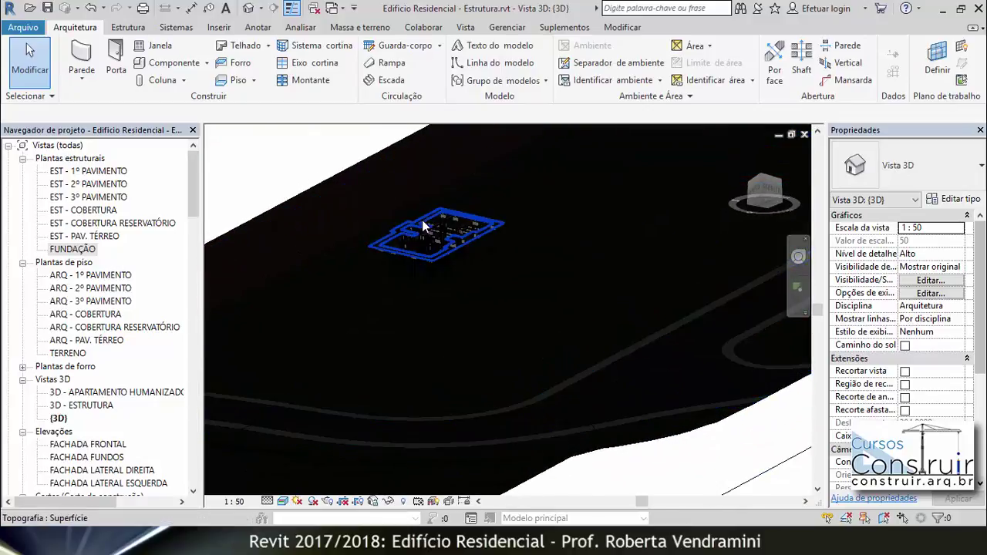
scroll(434, 232, up, 2)
scroll(454, 220, up, 2)
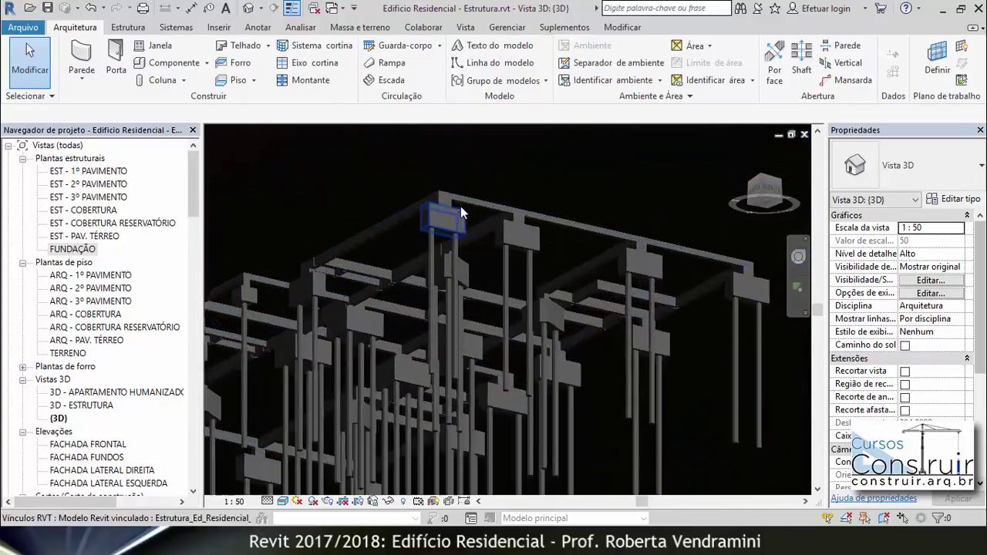
scroll(455, 220, up, 2)
scroll(455, 216, up, 2)
scroll(456, 214, up, 1)
scroll(466, 214, up, 2)
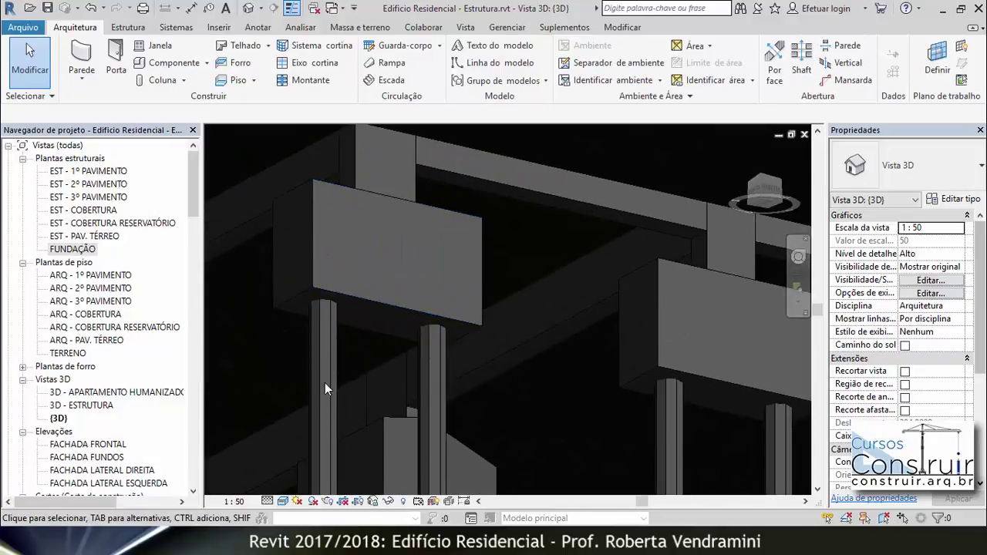
shift+middle_drag(339, 159, 488, 318)
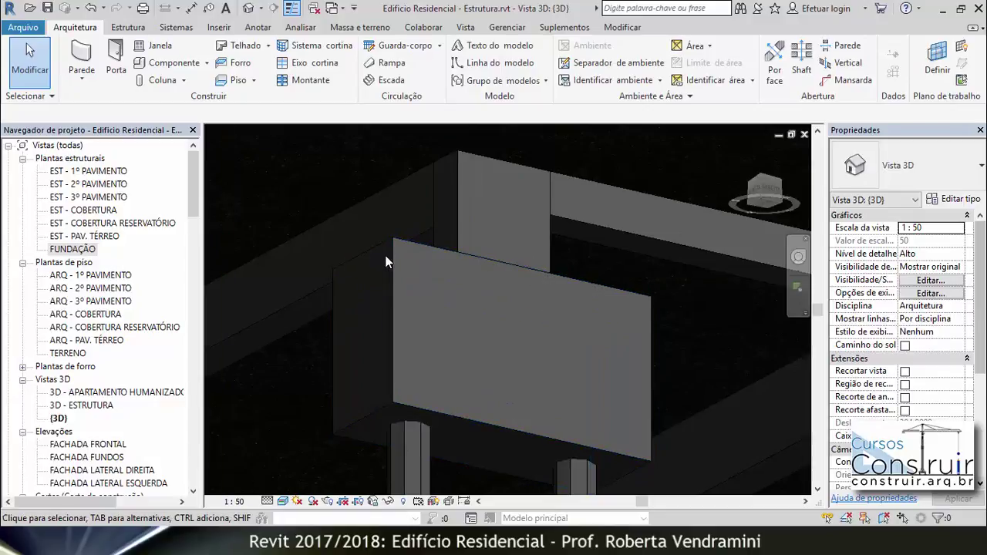
scroll(447, 260, down, 2)
scroll(447, 259, down, 2)
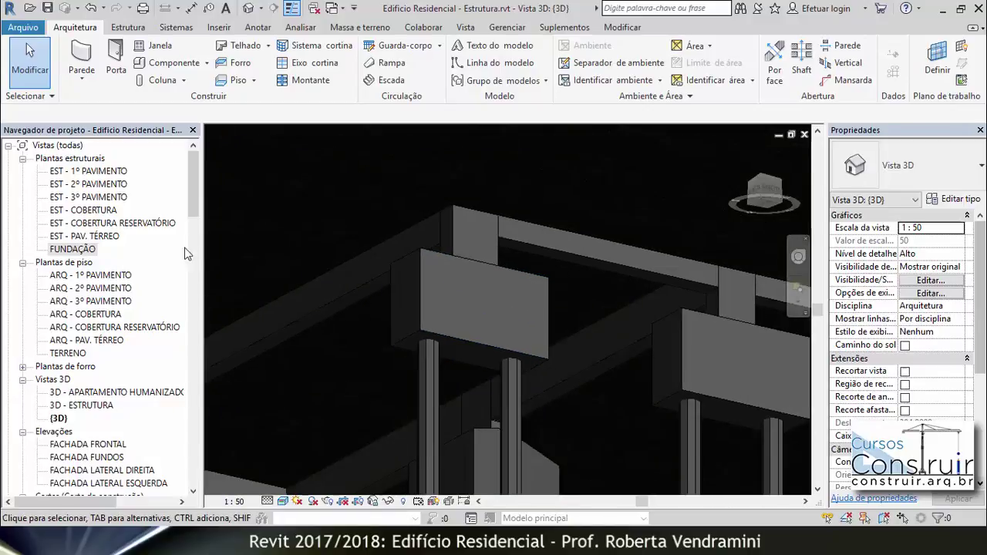
double_click(80, 249)
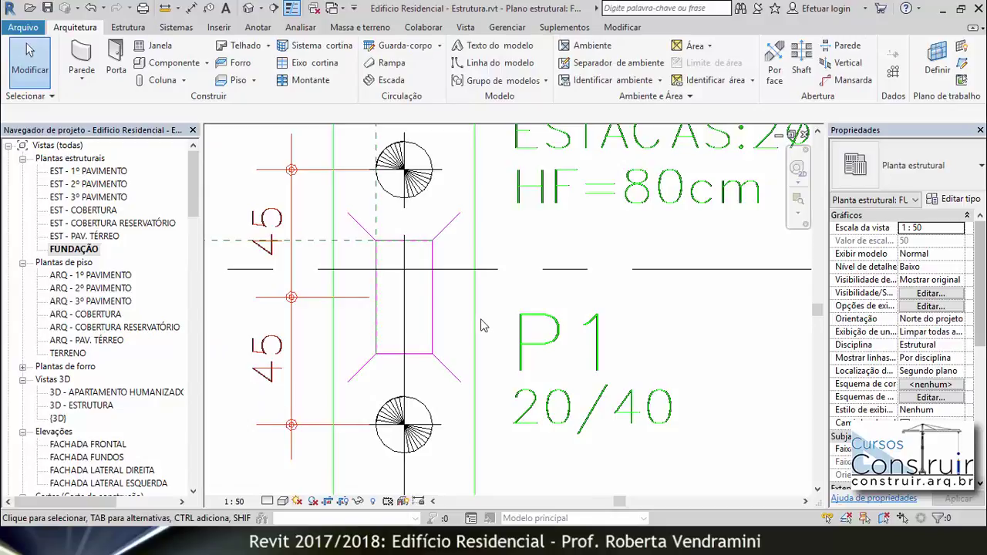
scroll(407, 266, down, 2)
scroll(409, 268, down, 2)
scroll(410, 270, down, 2)
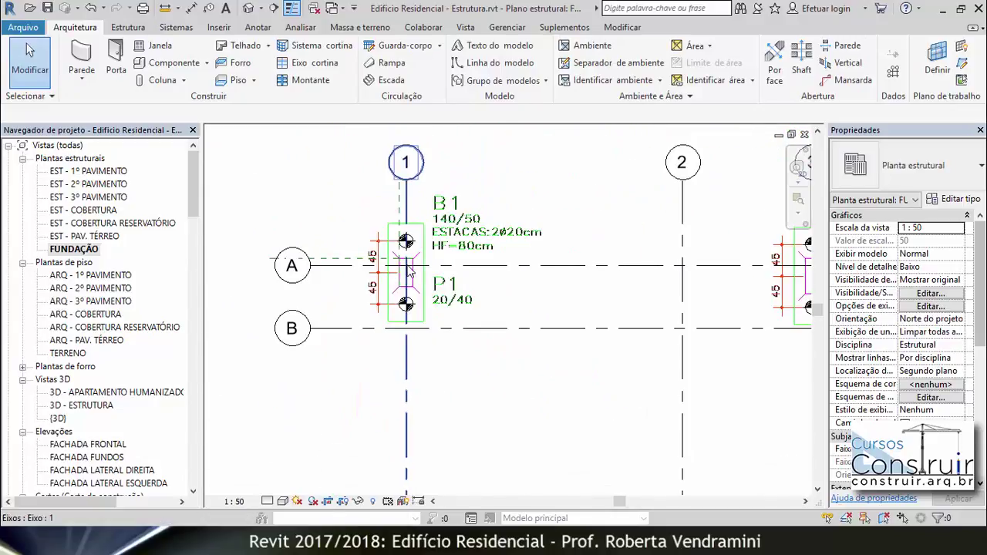
scroll(410, 270, down, 2)
scroll(411, 272, down, 2)
scroll(444, 285, down, 2)
scroll(459, 291, down, 2)
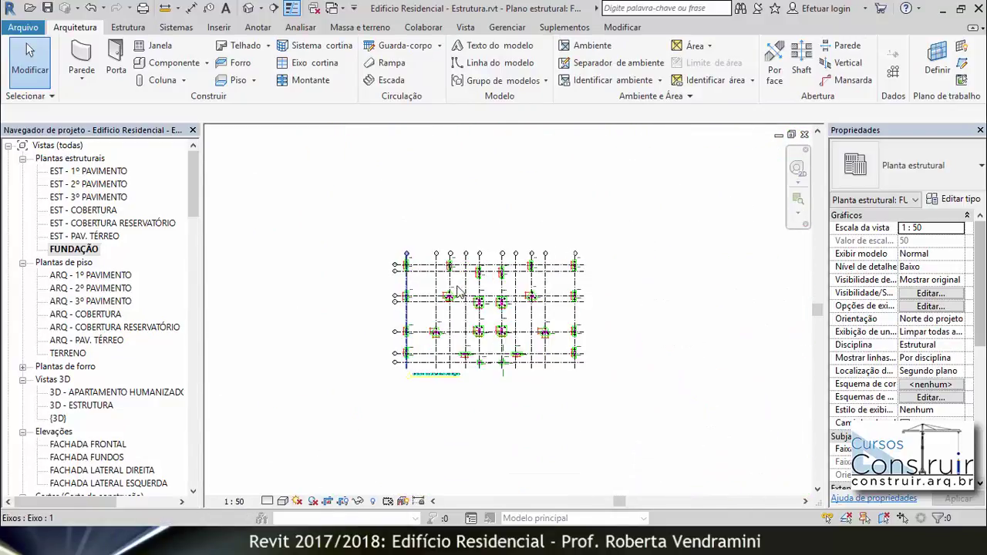
scroll(462, 290, up, 2)
scroll(493, 286, up, 2)
scroll(506, 285, up, 2)
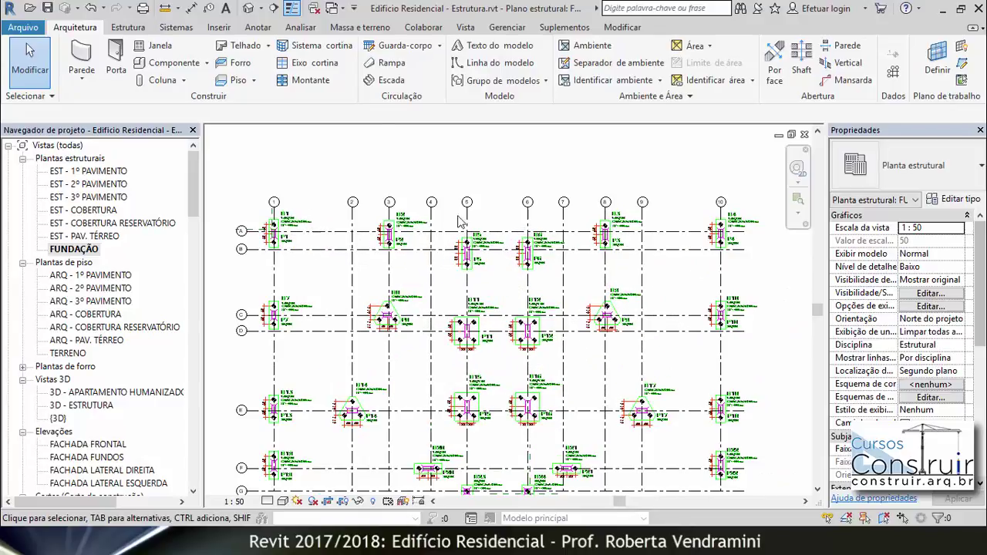
scroll(414, 218, down, 1)
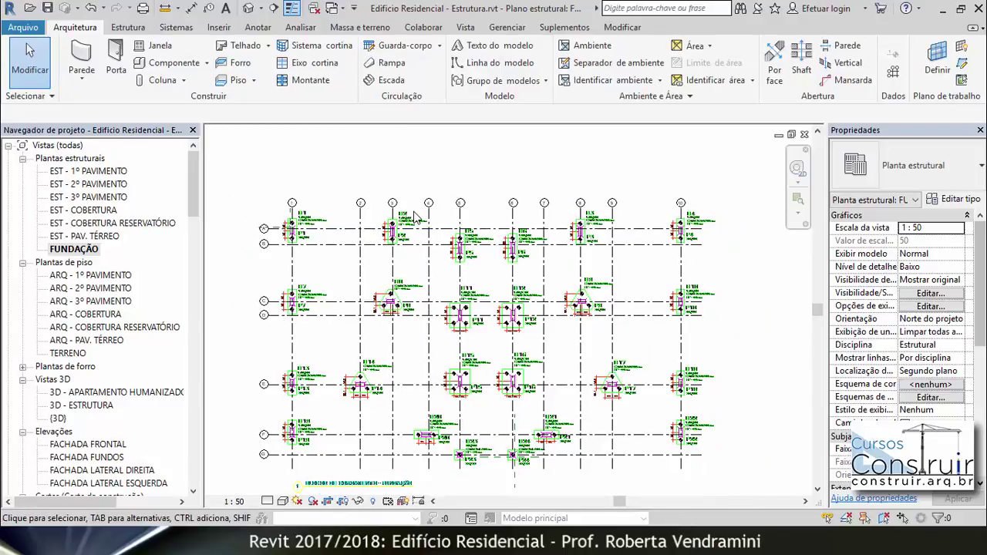
scroll(415, 219, down, 1)
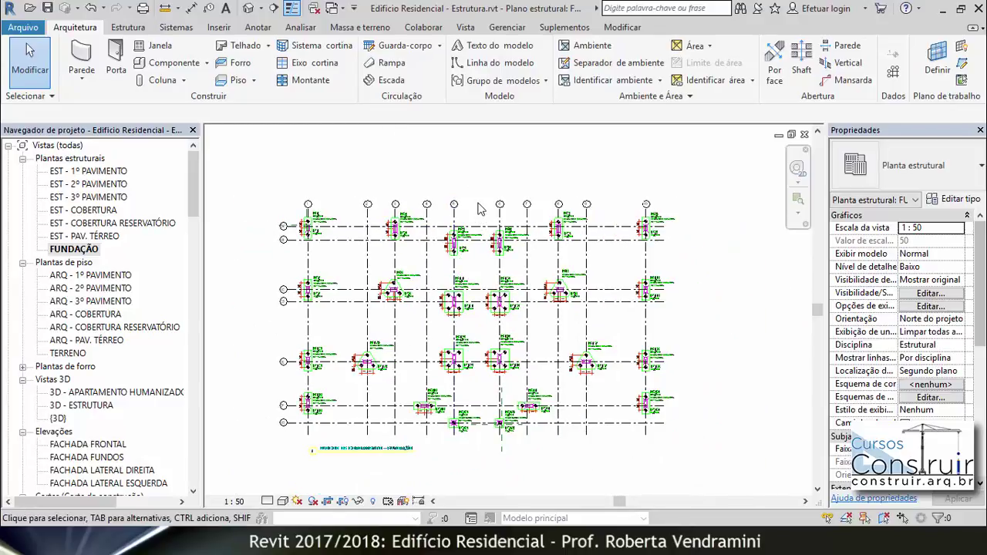
- Hide the .EST-COTAS, .EST-BLOCOS and 228 layers of the FUND_Blocos import via VG
key(v)
key(g)
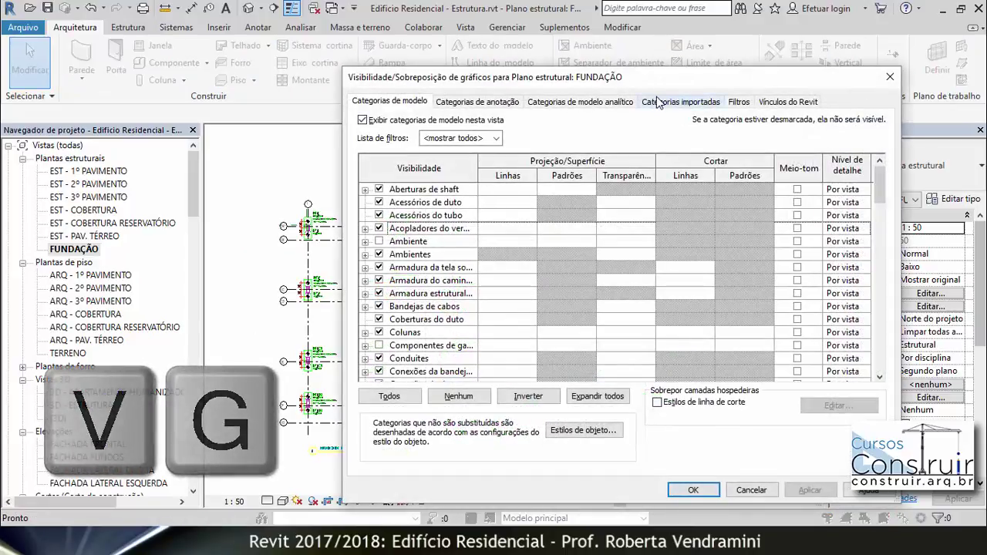
click(664, 101)
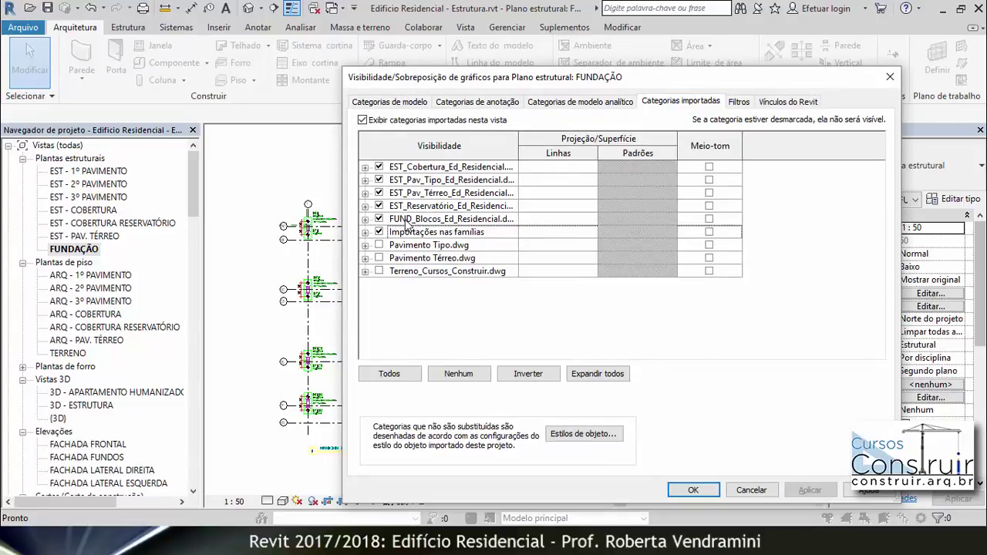
click(366, 219)
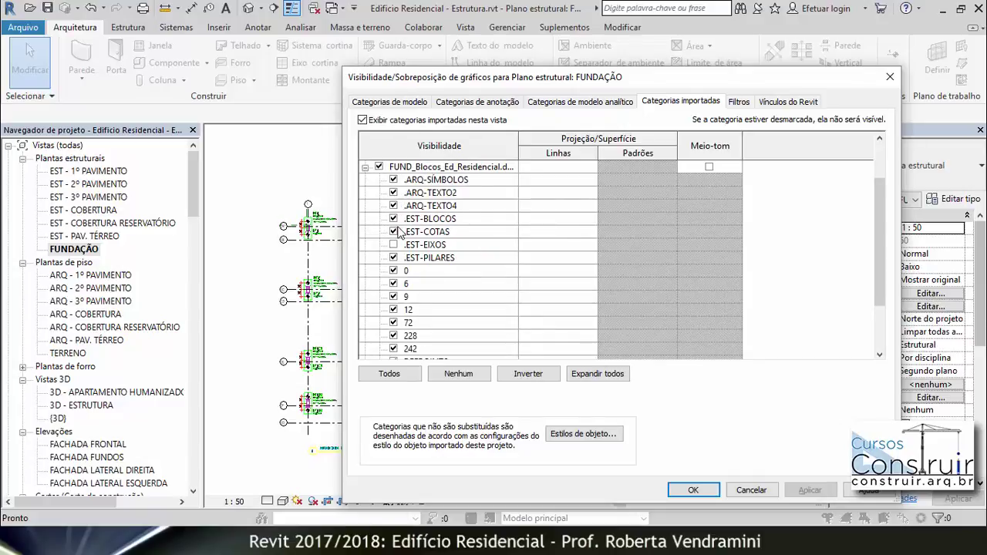
click(394, 232)
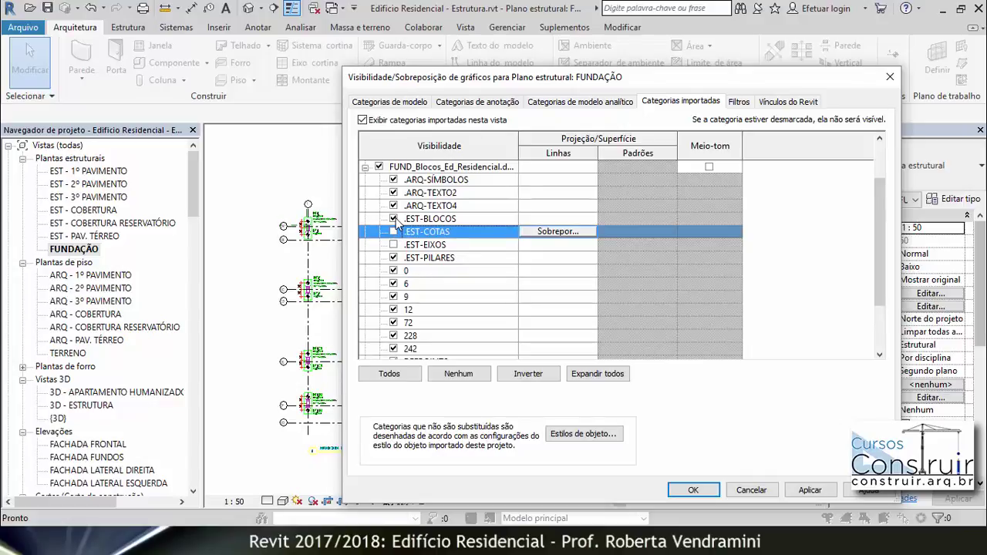
click(395, 219)
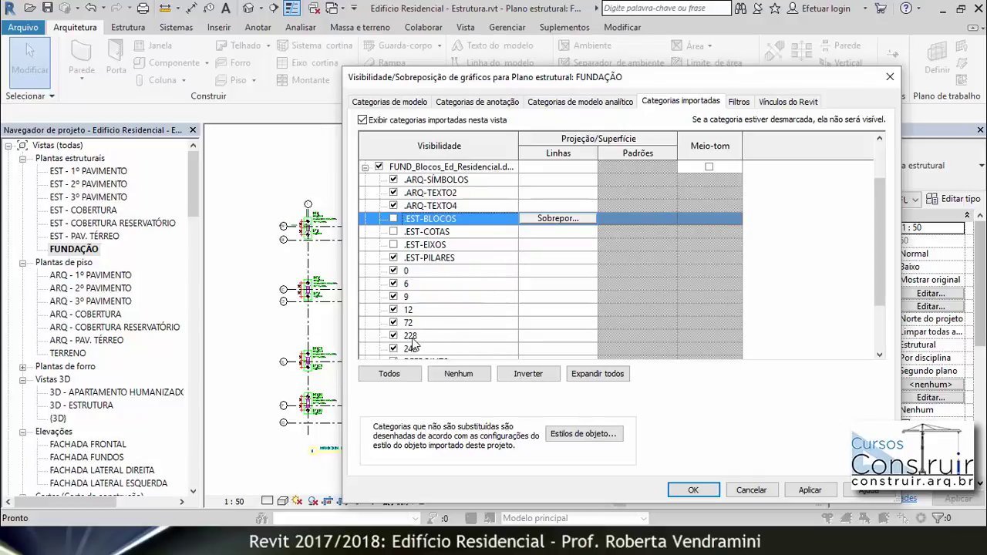
click(394, 337)
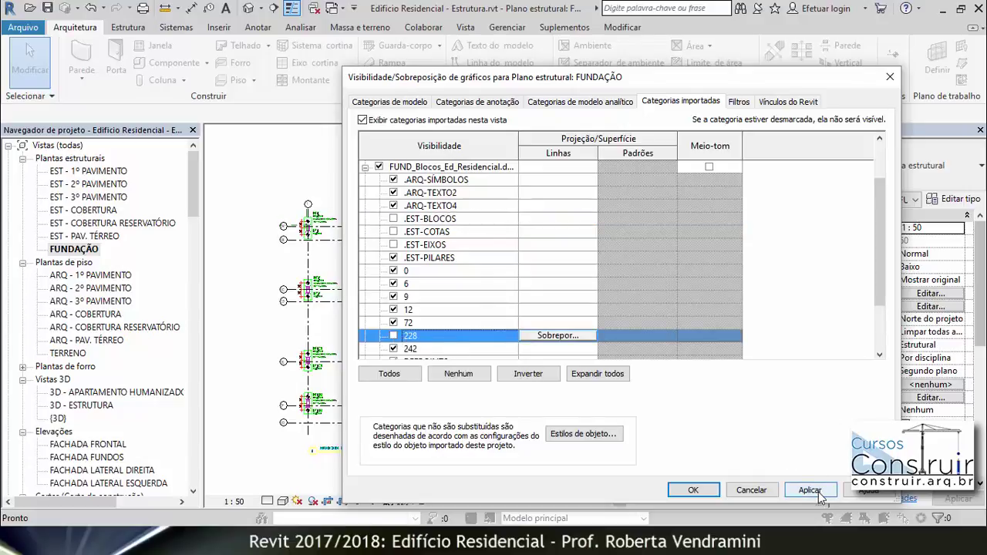
click(820, 494)
click(694, 491)
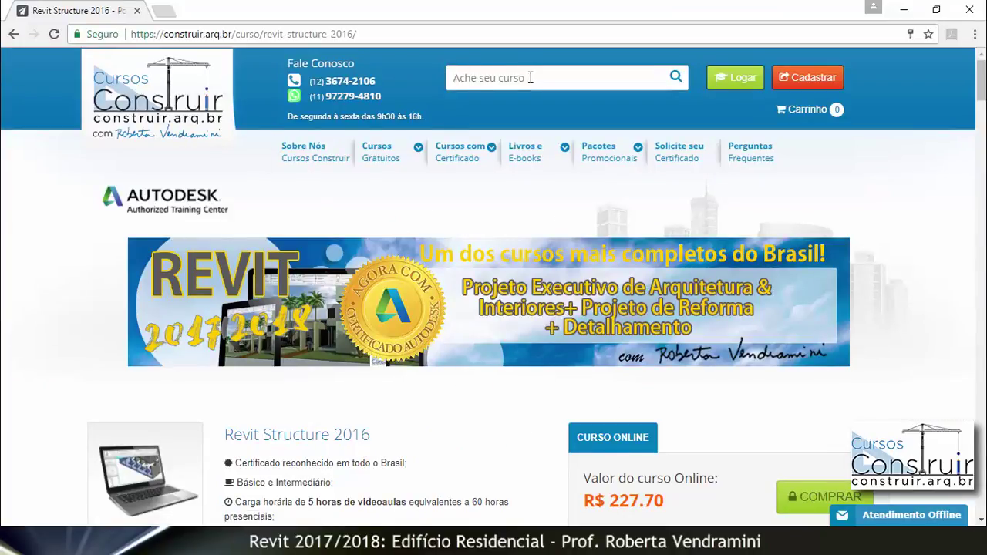
scroll(357, 288, down, 1)
scroll(357, 288, down, 2)
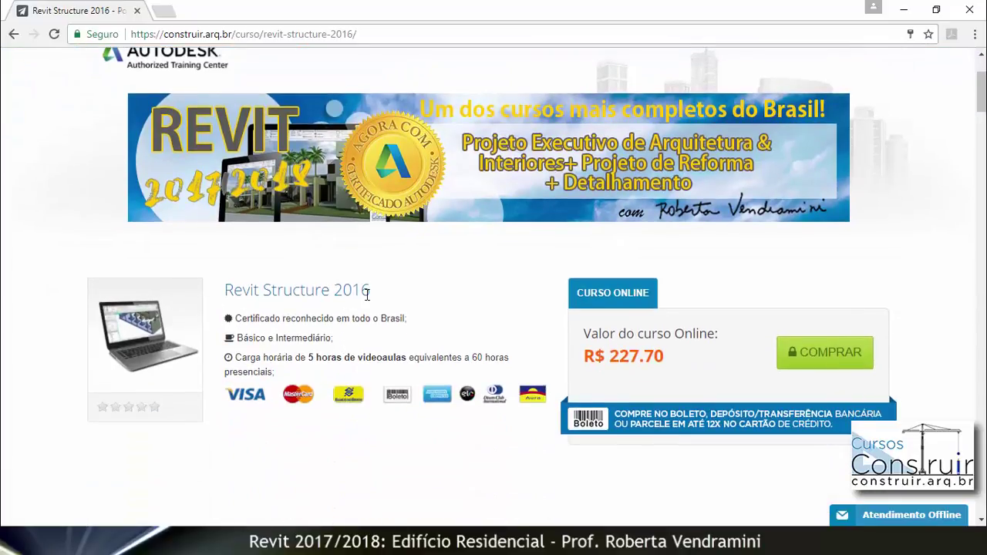
scroll(366, 289, down, 3)
scroll(365, 296, down, 3)
scroll(366, 296, down, 1)
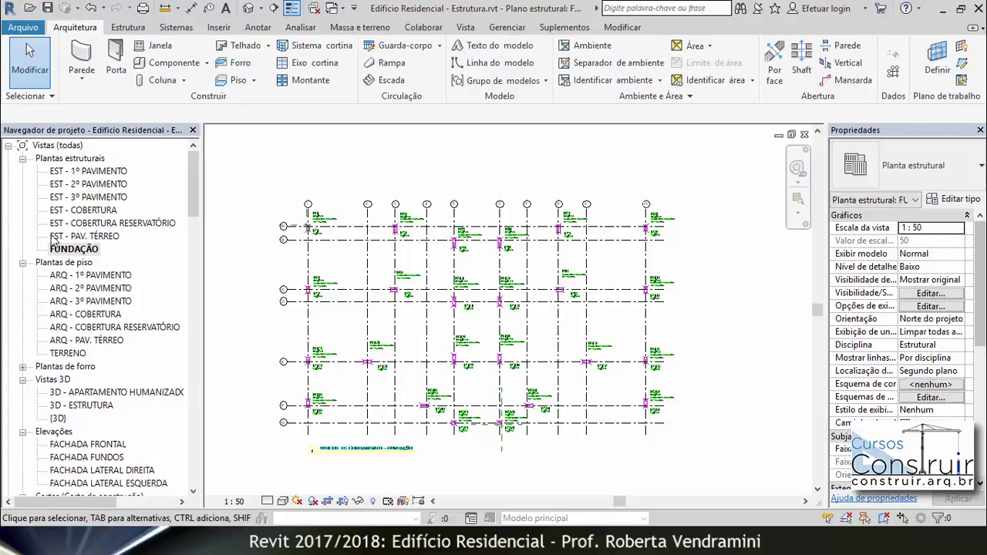
- Open the EST - PAV. TÉRREO plan and zoom in to inspect columns P19, P23 and P20
double_click(108, 237)
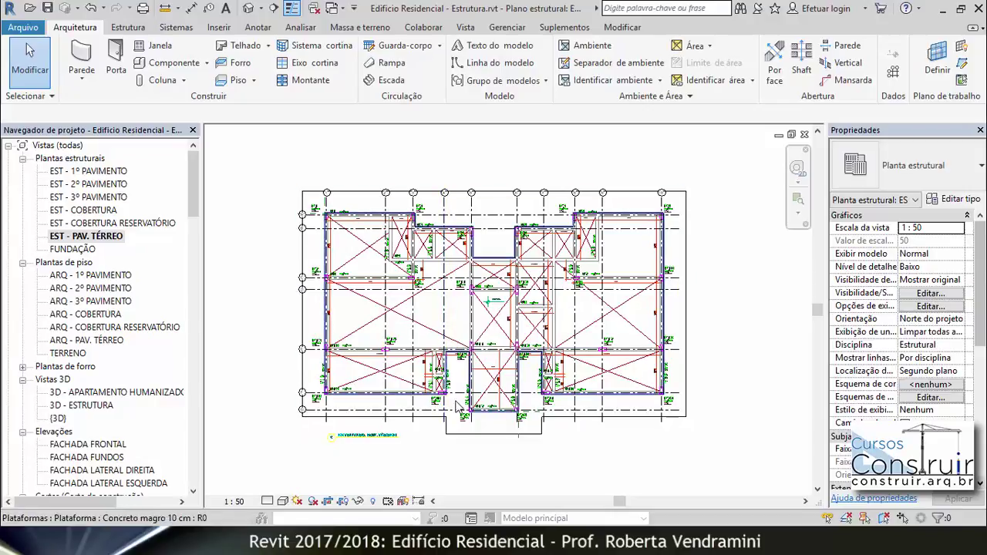
scroll(333, 407, up, 2)
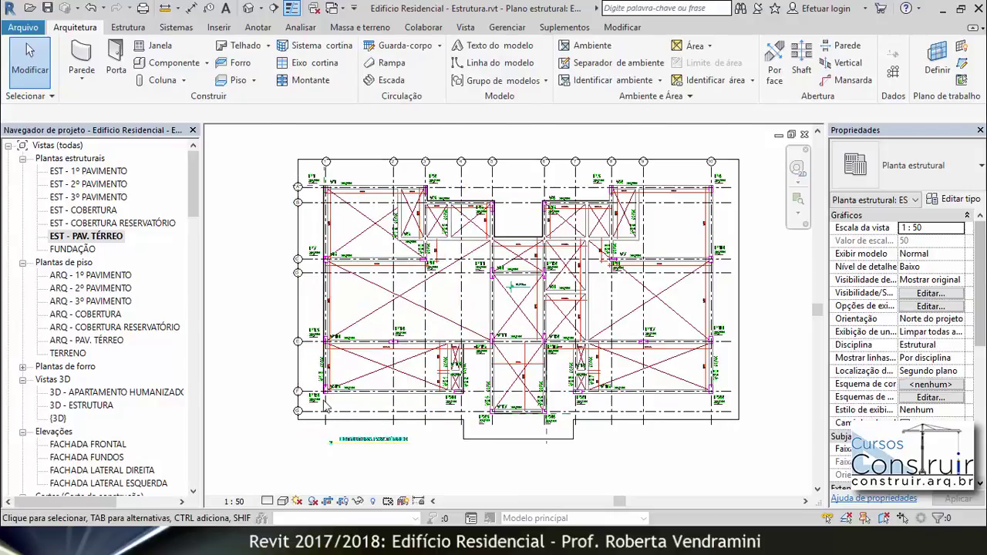
scroll(332, 406, up, 2)
scroll(324, 401, up, 2)
scroll(301, 390, up, 1)
scroll(300, 389, up, 2)
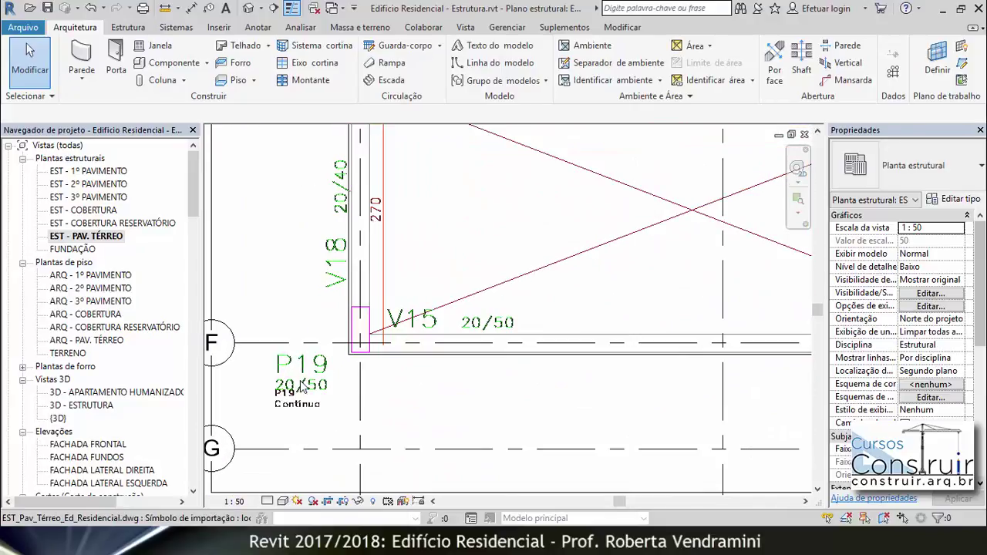
scroll(301, 386, up, 1)
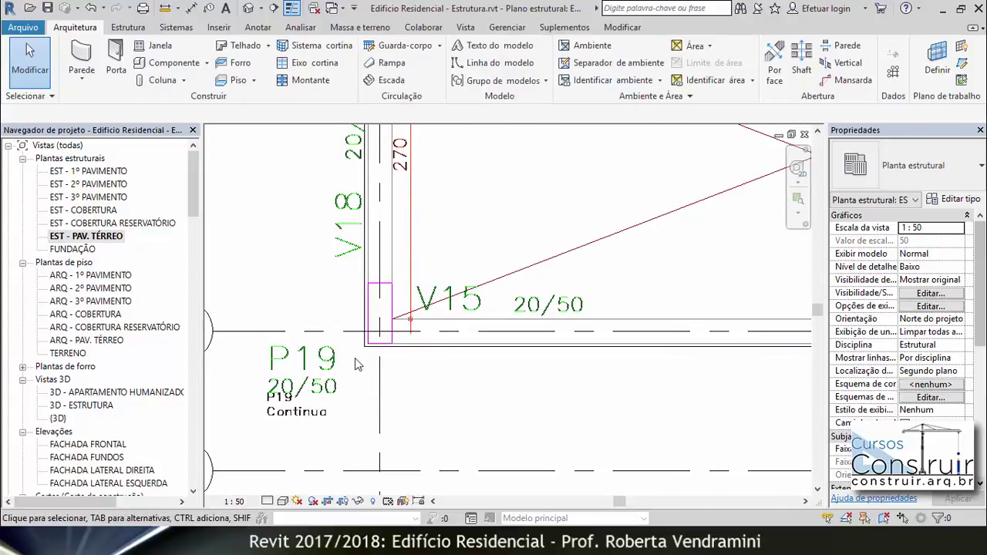
scroll(355, 358, up, 1)
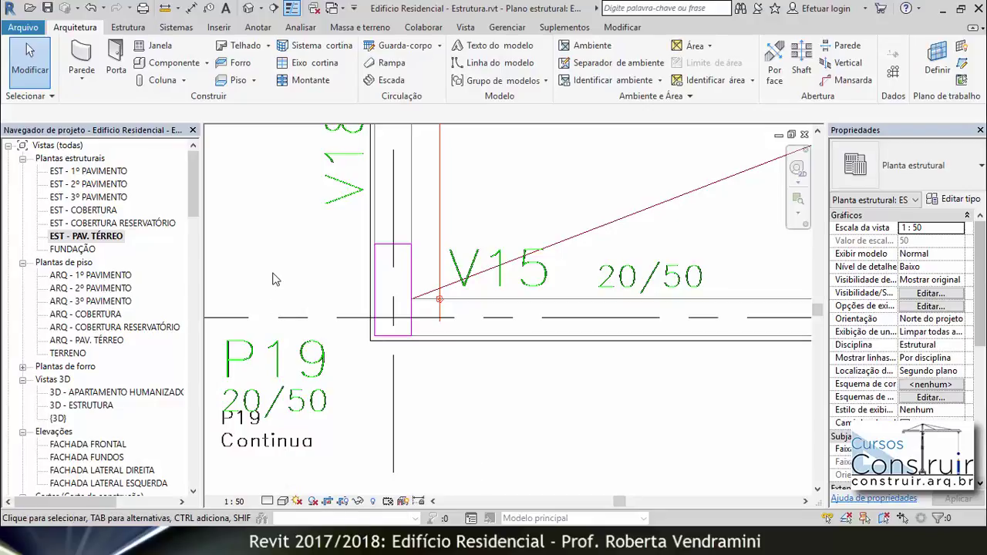
scroll(277, 279, down, 2)
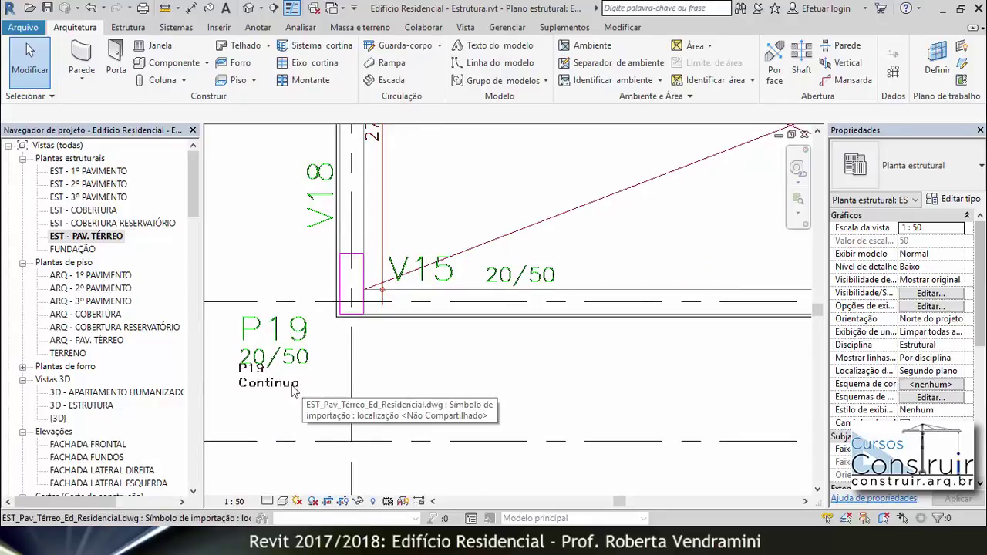
scroll(303, 295, down, 2)
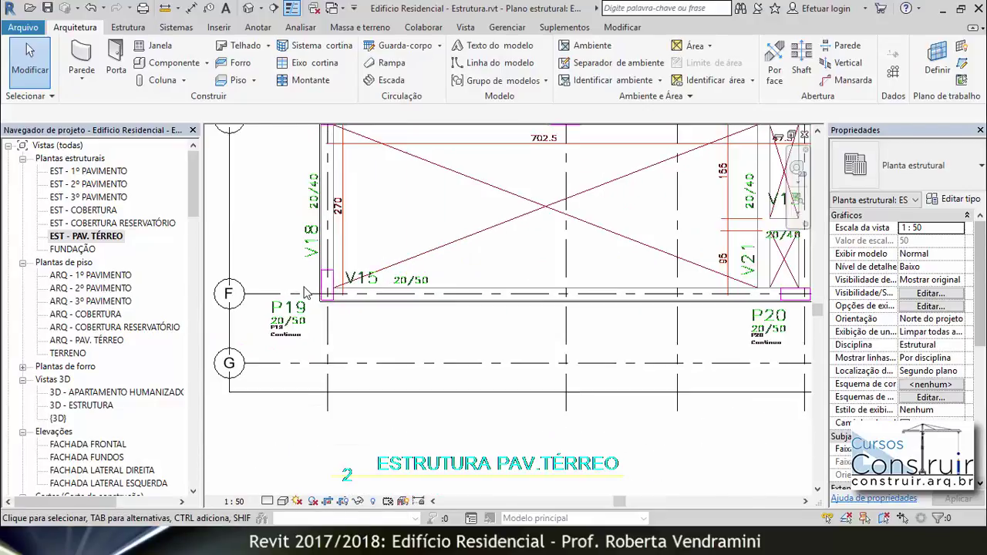
scroll(303, 295, down, 2)
scroll(303, 295, down, 1)
scroll(611, 329, up, 2)
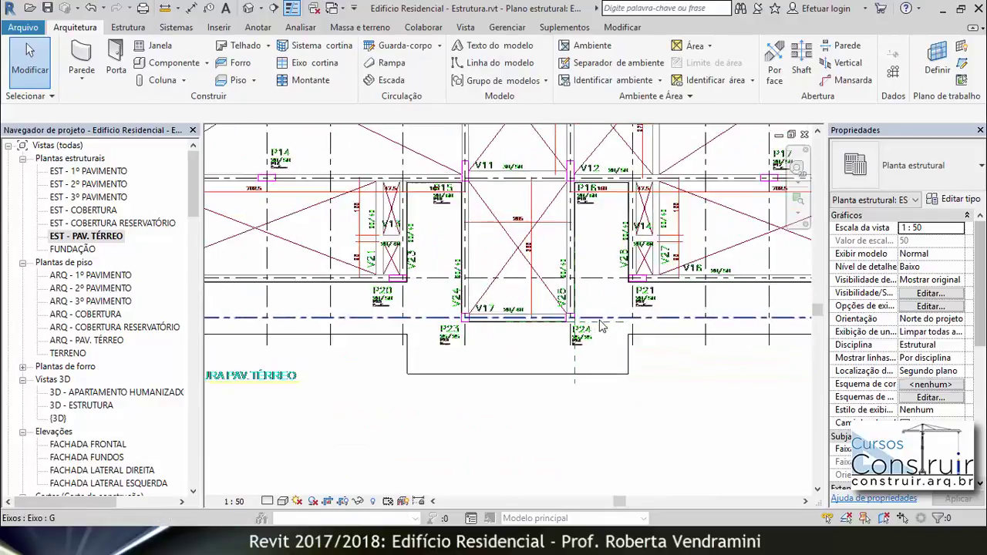
scroll(611, 329, up, 3)
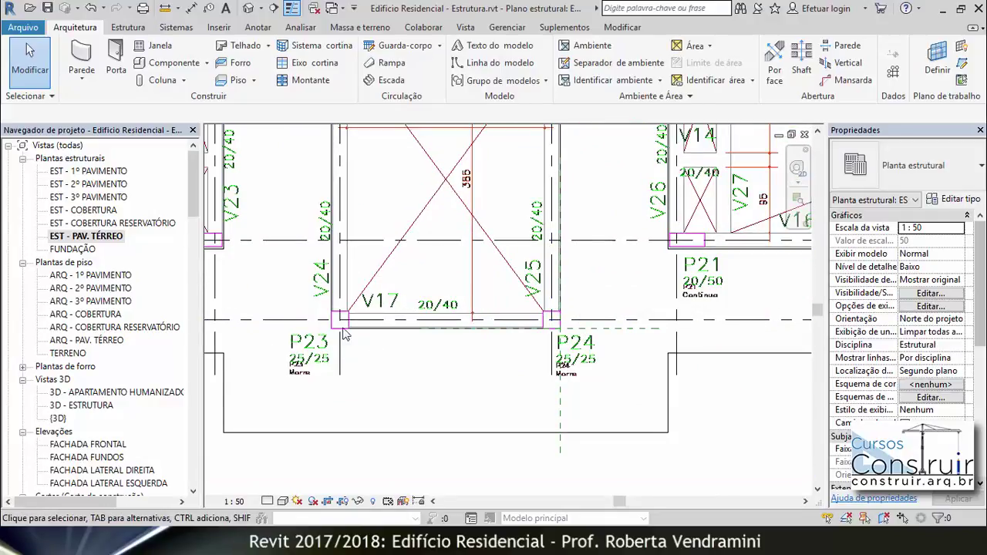
scroll(325, 339, up, 1)
scroll(324, 339, up, 1)
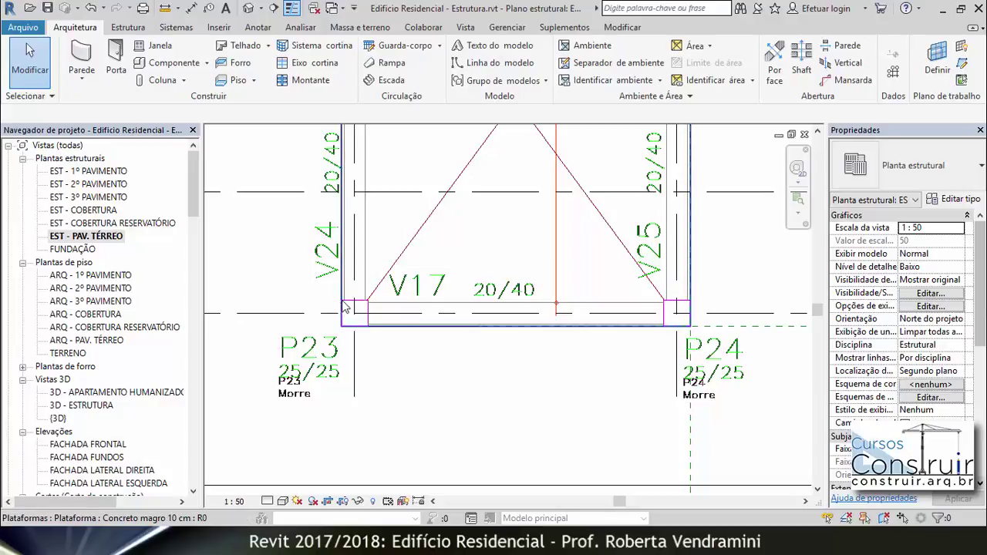
scroll(331, 328, up, 1)
scroll(419, 299, up, 2)
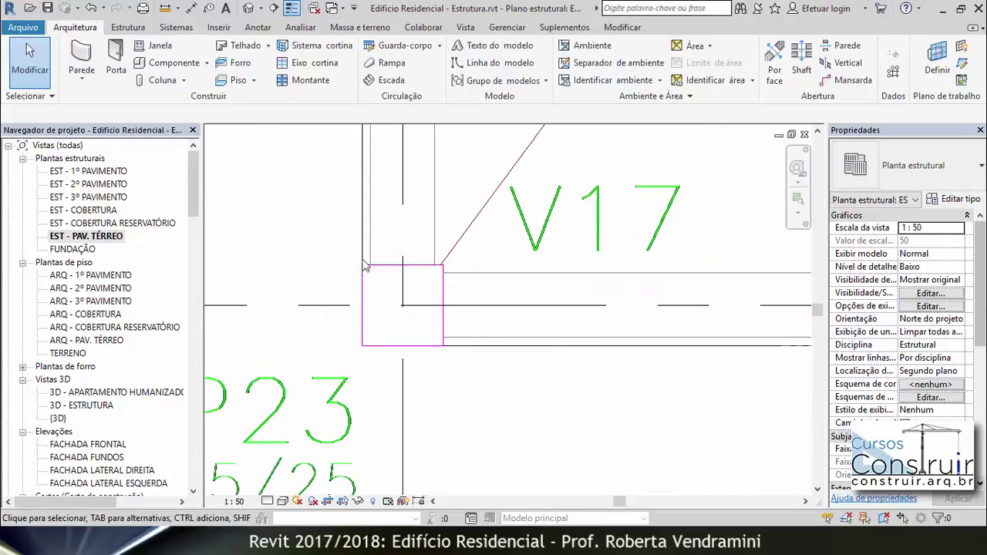
scroll(436, 337, down, 2)
scroll(570, 340, down, 2)
scroll(578, 340, down, 2)
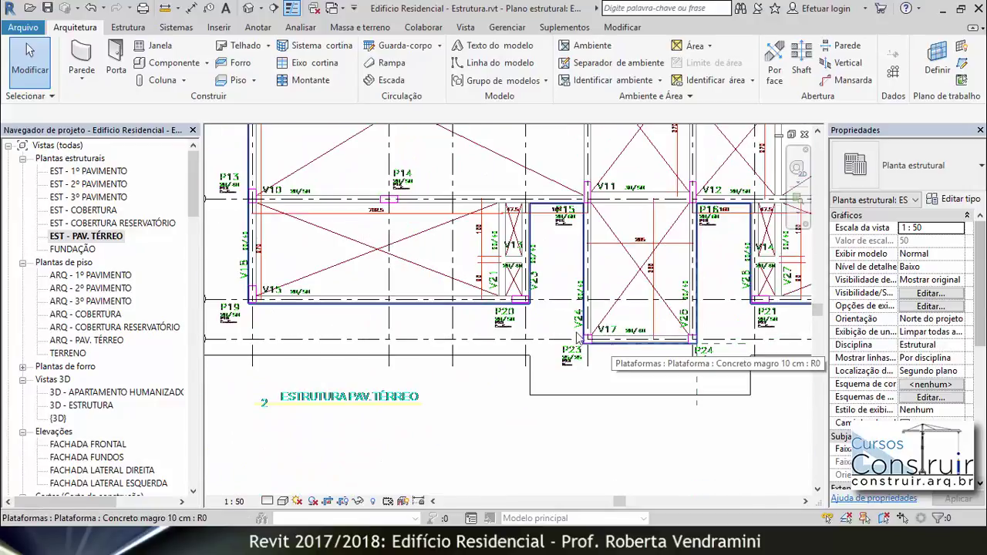
scroll(524, 301, up, 2)
scroll(501, 300, up, 2)
scroll(497, 289, up, 2)
scroll(491, 282, up, 1)
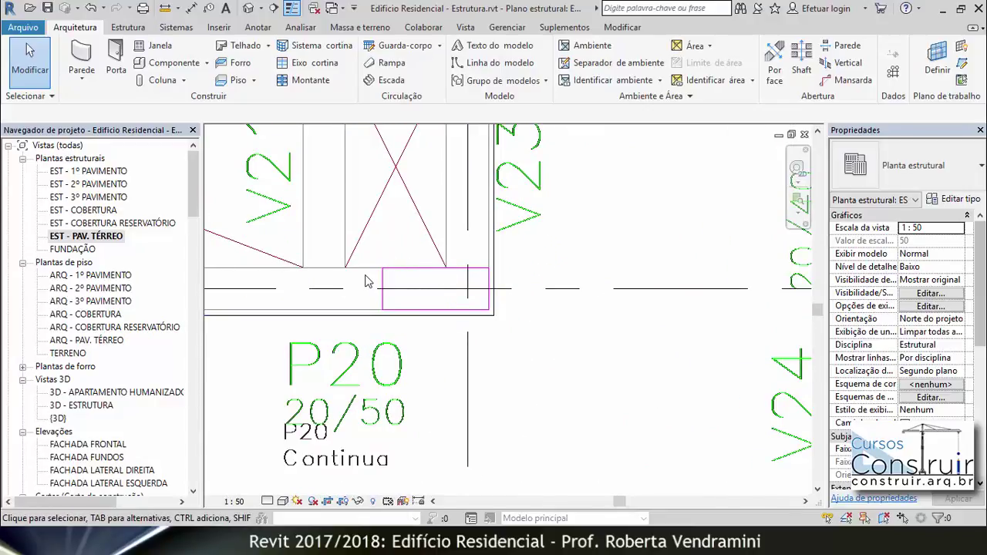
scroll(367, 281, down, 2)
scroll(367, 281, down, 2)
scroll(367, 282, down, 1)
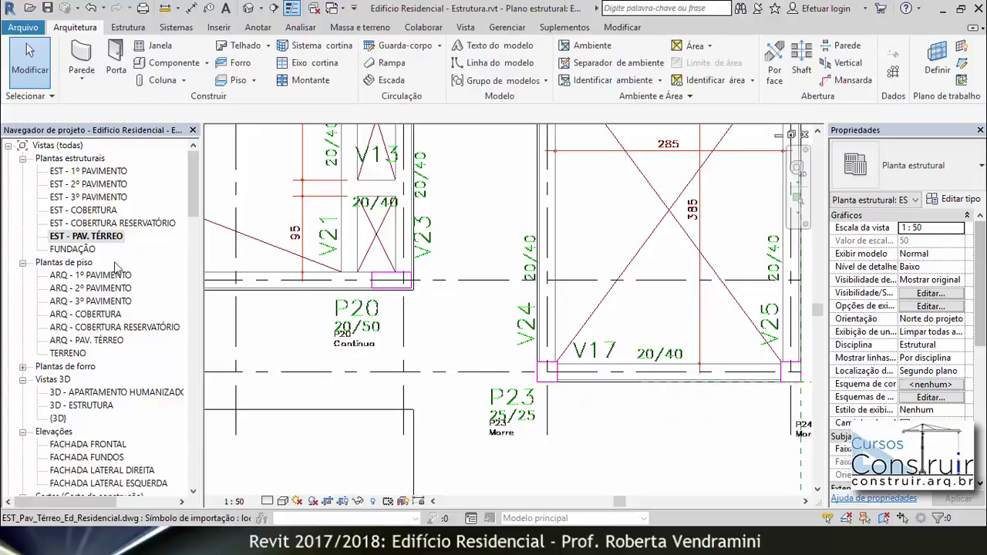
- Return to the FUNDAÇÃO plan at footing B1 and start placing a Pilar estrutural (structural column)
double_click(72, 249)
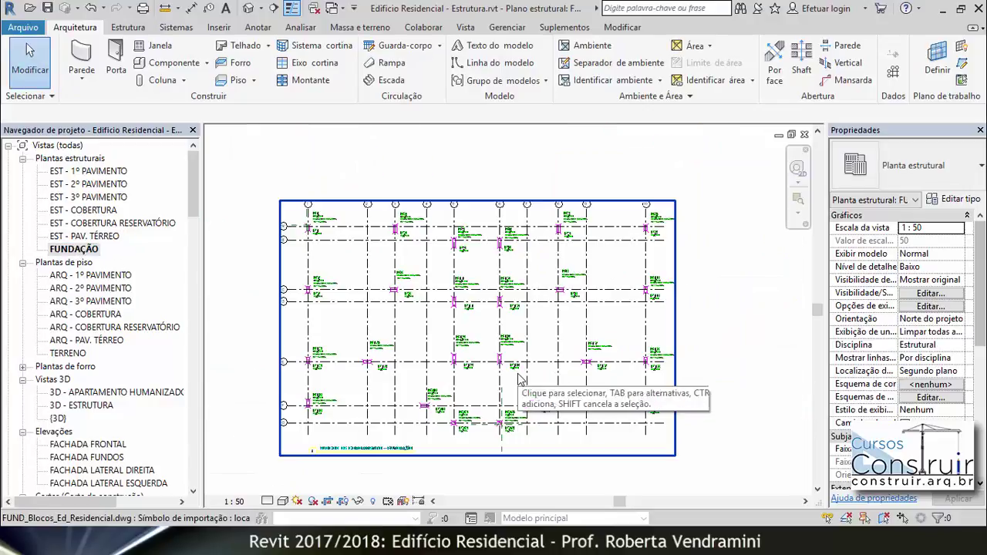
scroll(308, 231, up, 5)
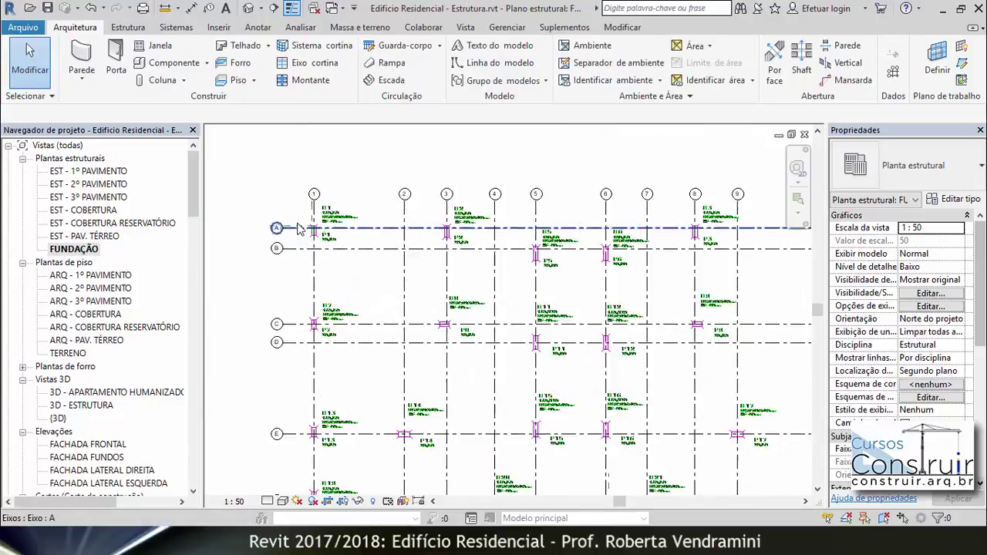
scroll(317, 243, up, 3)
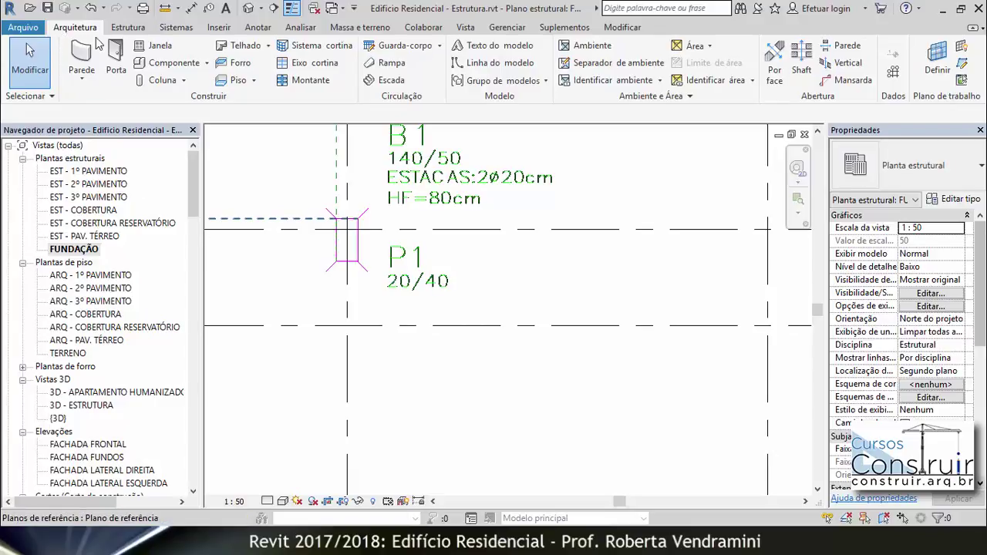
click(183, 80)
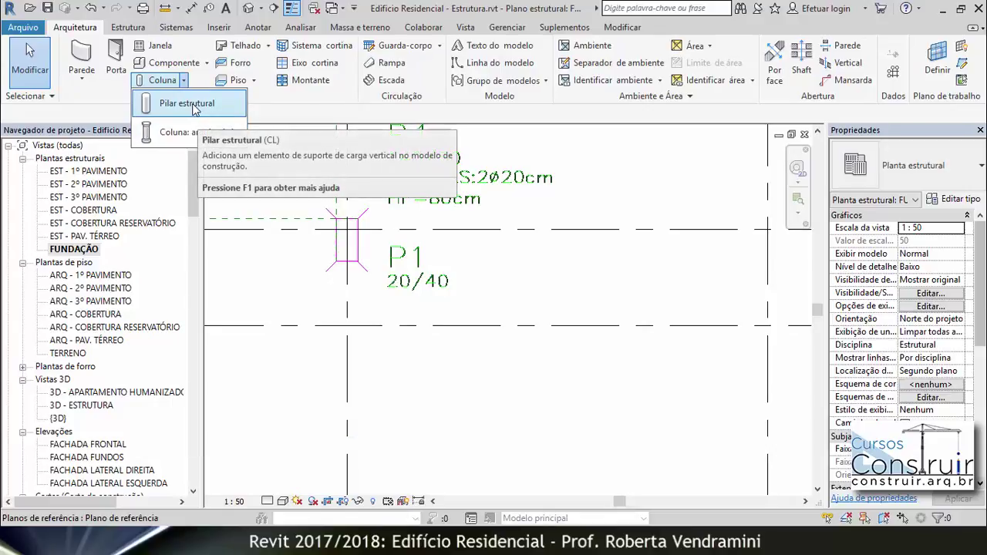
click(193, 108)
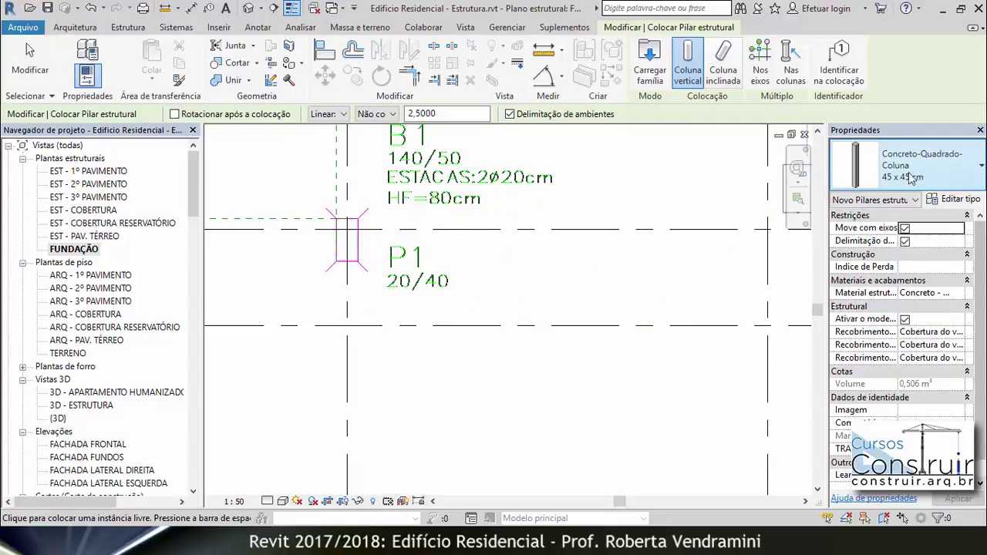
- Duplicate Concreto-Retangular-Coluna 20 x 45 cm as a new 20 x 40 cm type with h 0,40
click(981, 169)
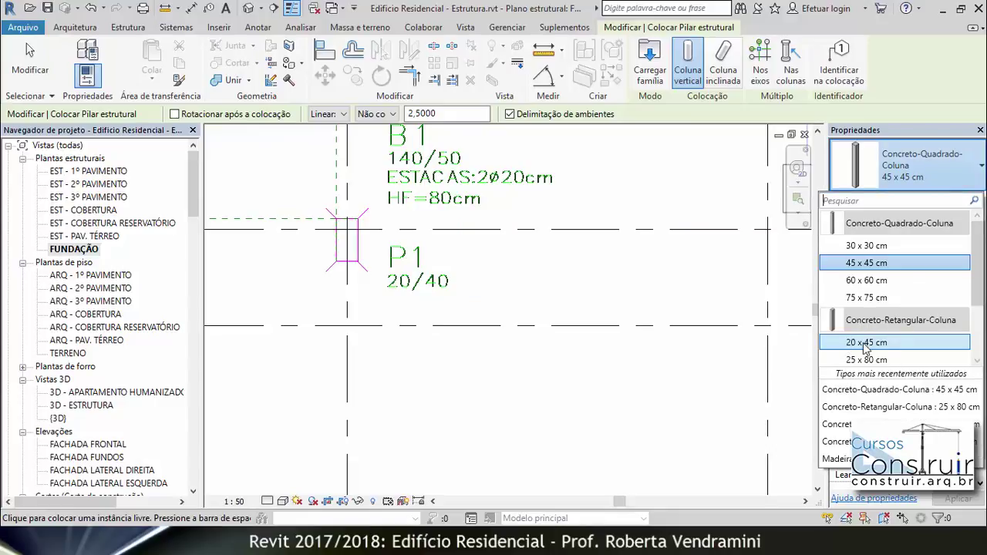
click(880, 348)
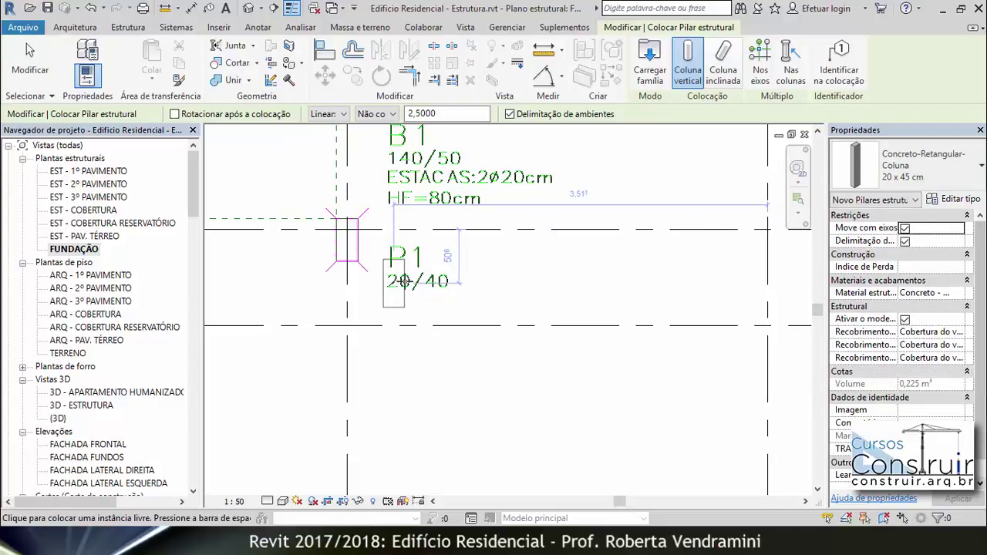
click(958, 200)
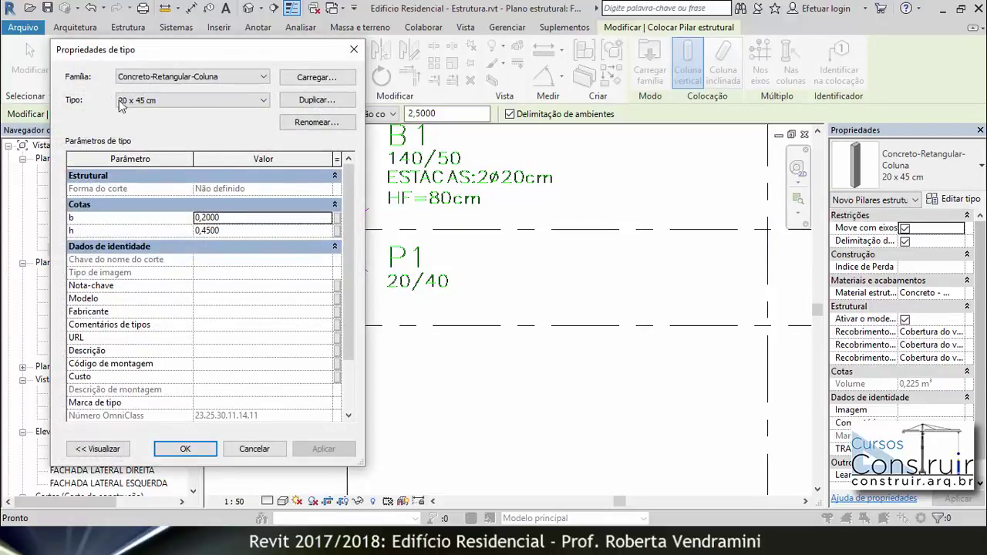
click(323, 102)
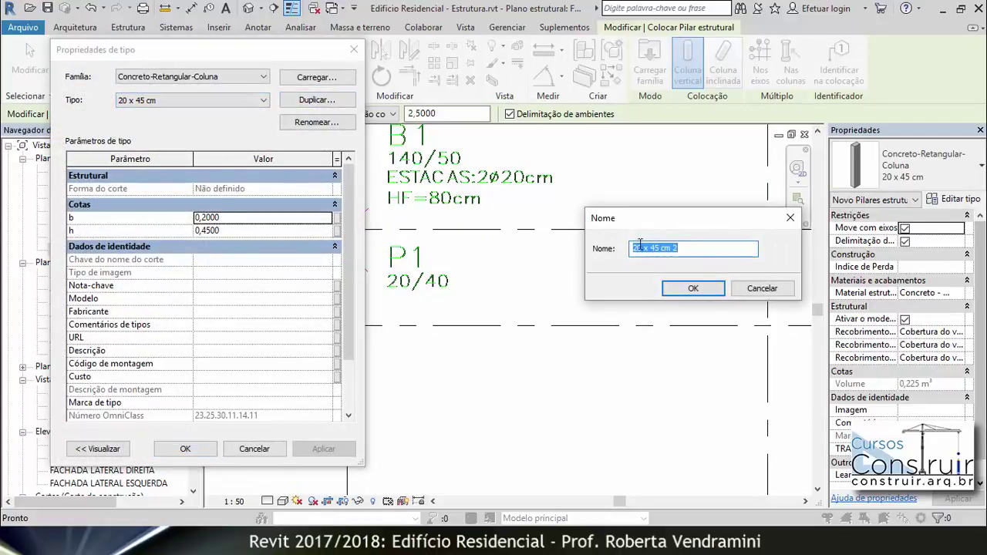
click(687, 250)
text(0)
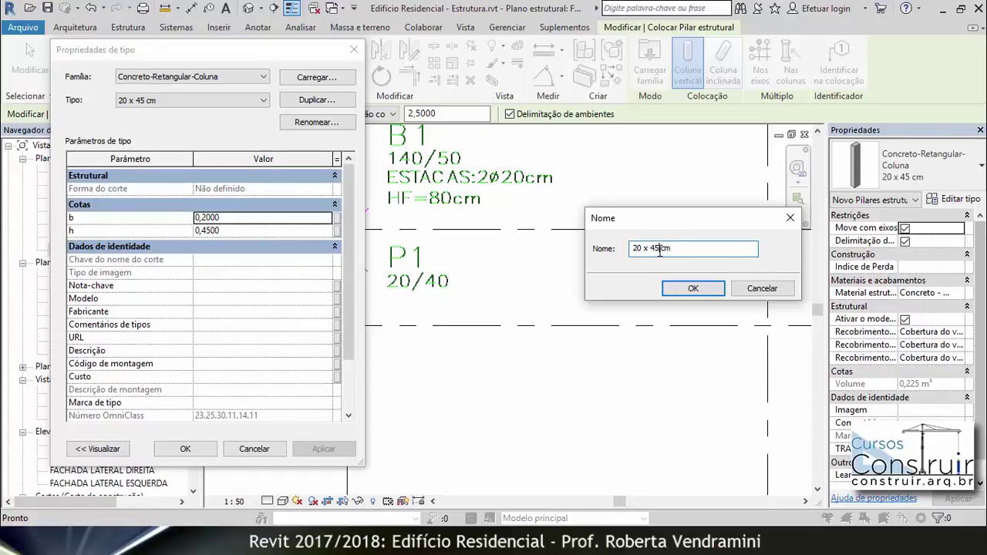
click(696, 288)
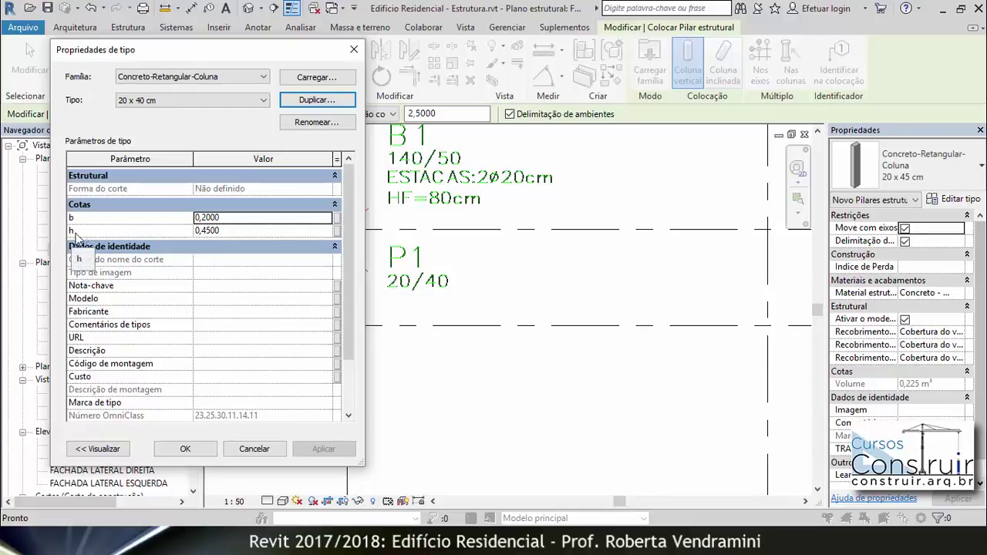
click(204, 230)
text(0,4)
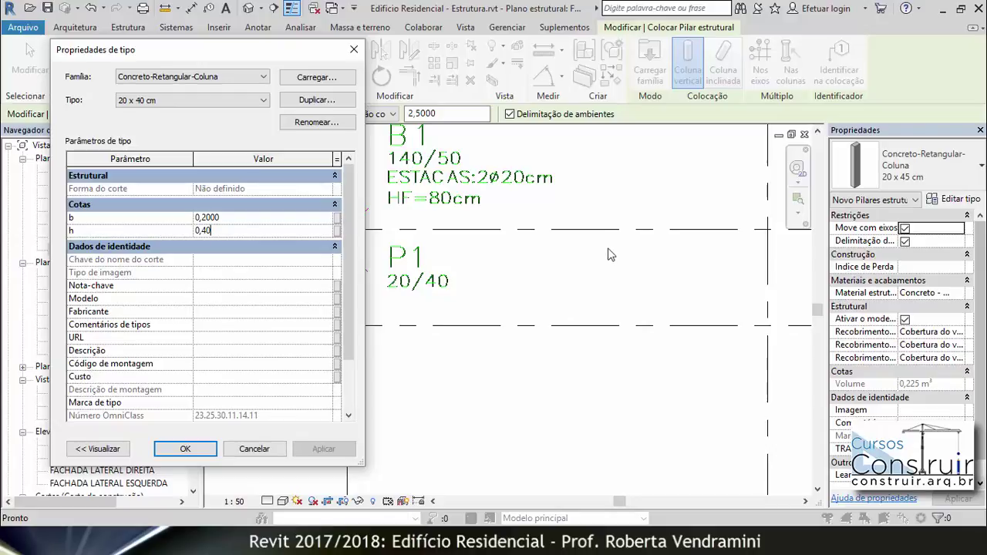
click(186, 449)
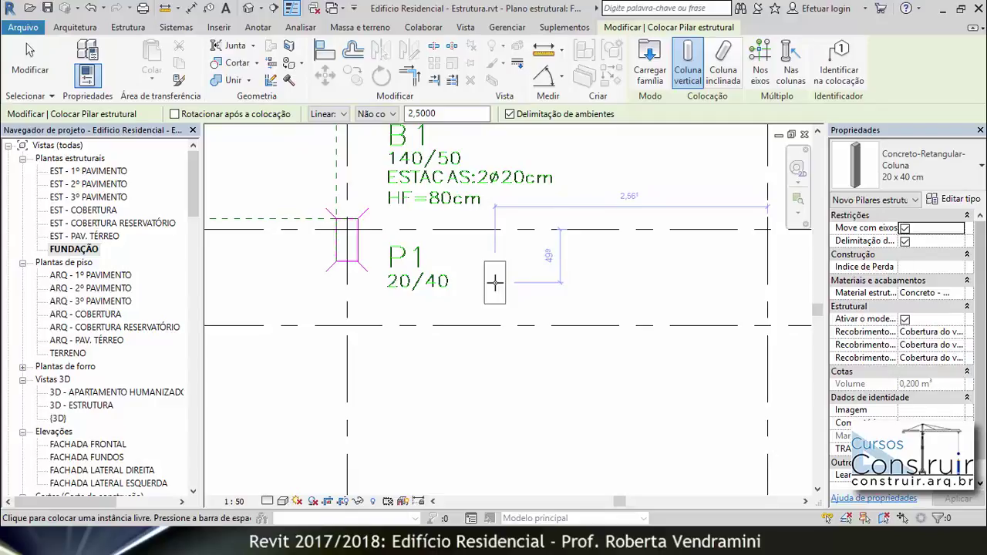
- Place the 20 x 40 cm column at pier P1 on grid axis 1
key(space)
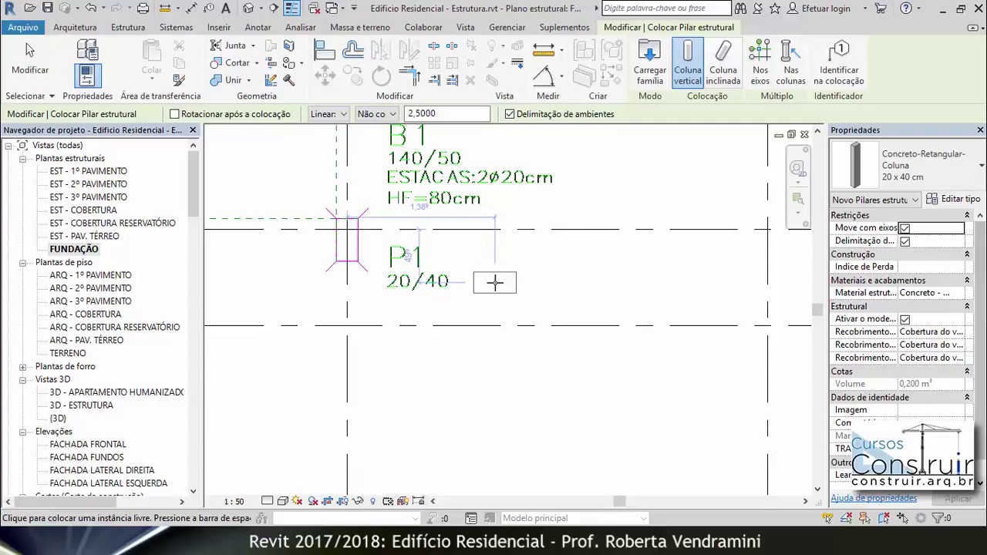
key(space)
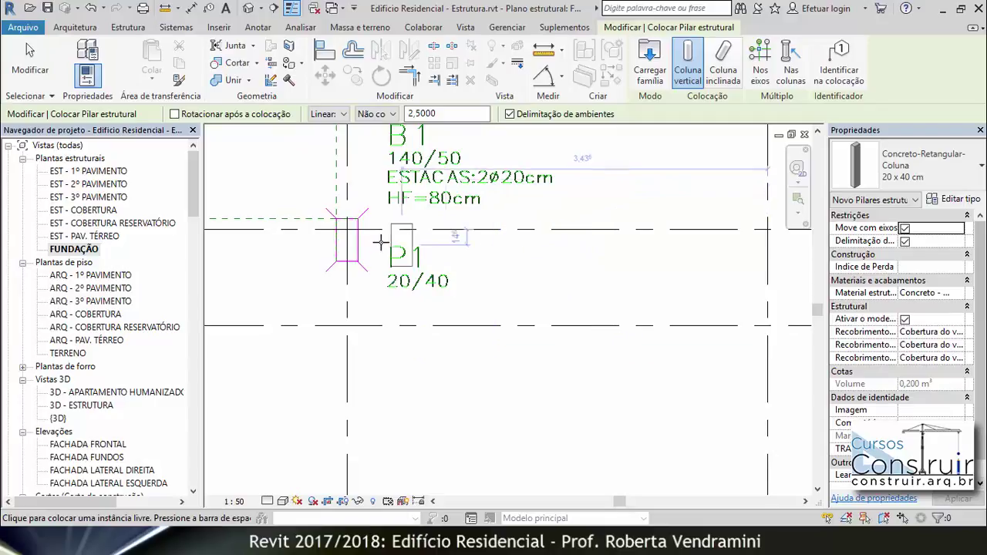
scroll(346, 232, up, 1)
scroll(345, 233, up, 1)
scroll(345, 233, up, 2)
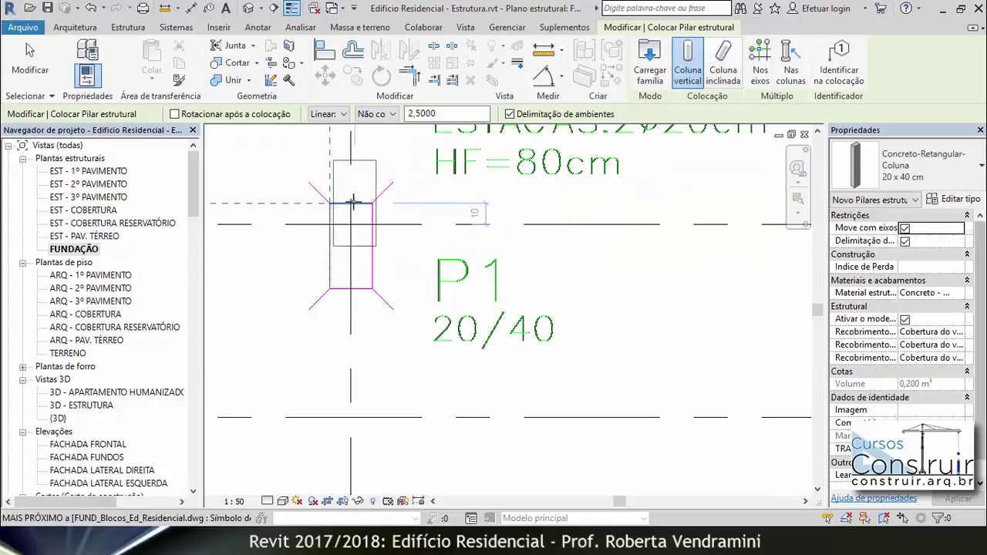
scroll(351, 232, down, 1)
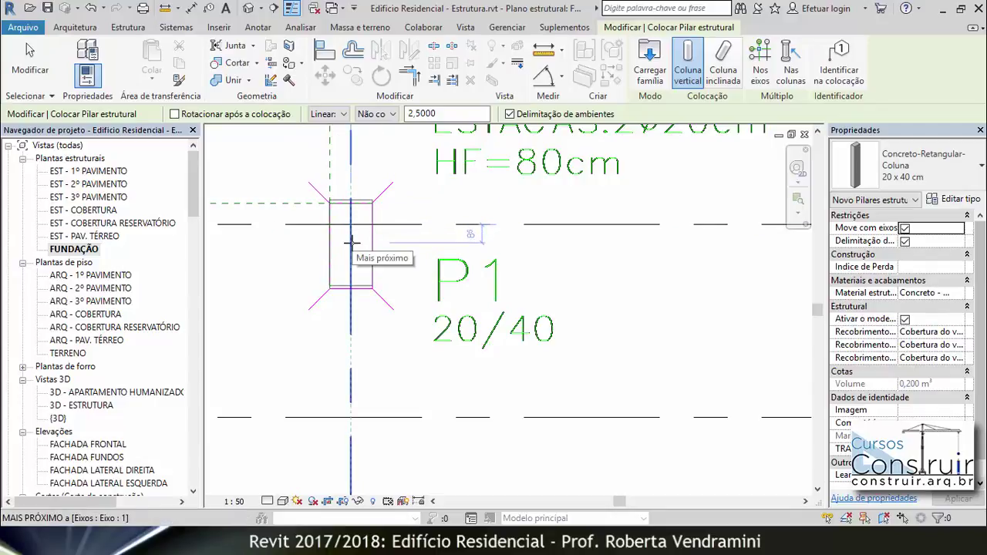
click(351, 243)
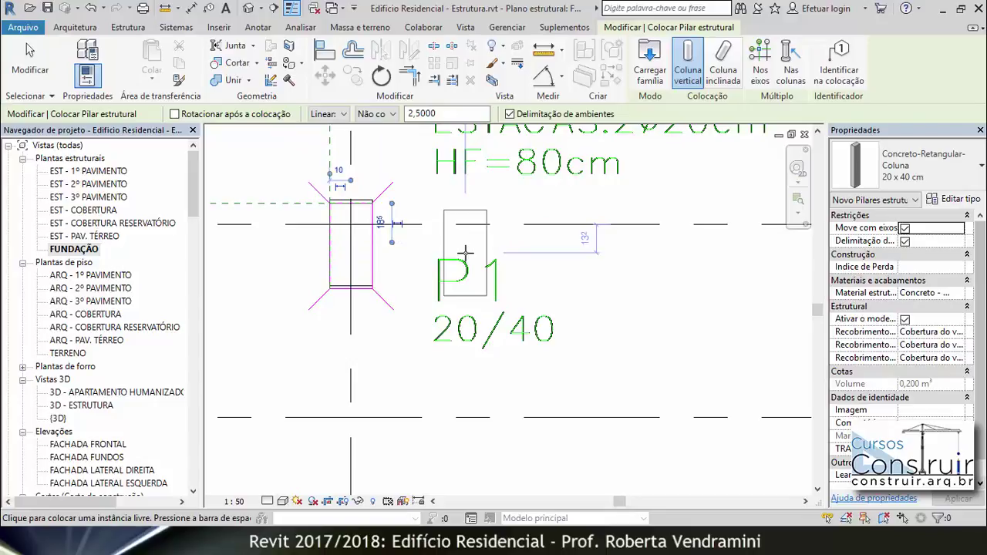
key(Escape)
key(Escape)
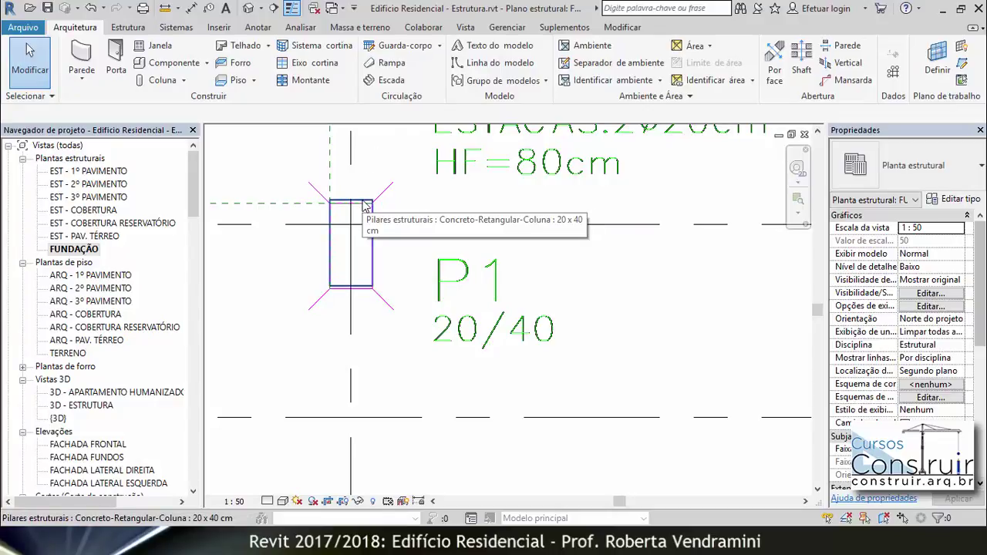
- Align the column's edges to the drawn P1 outline
click(622, 27)
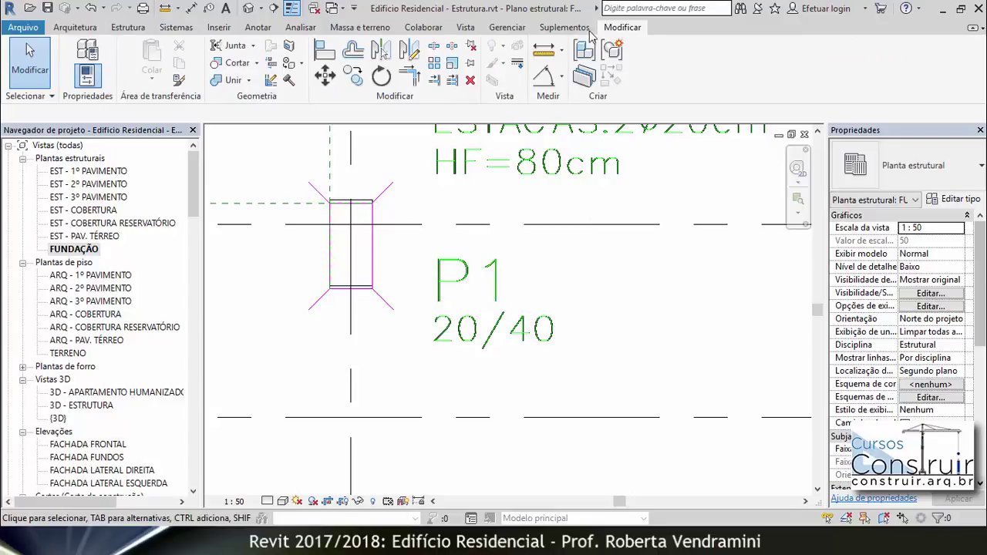
click(324, 50)
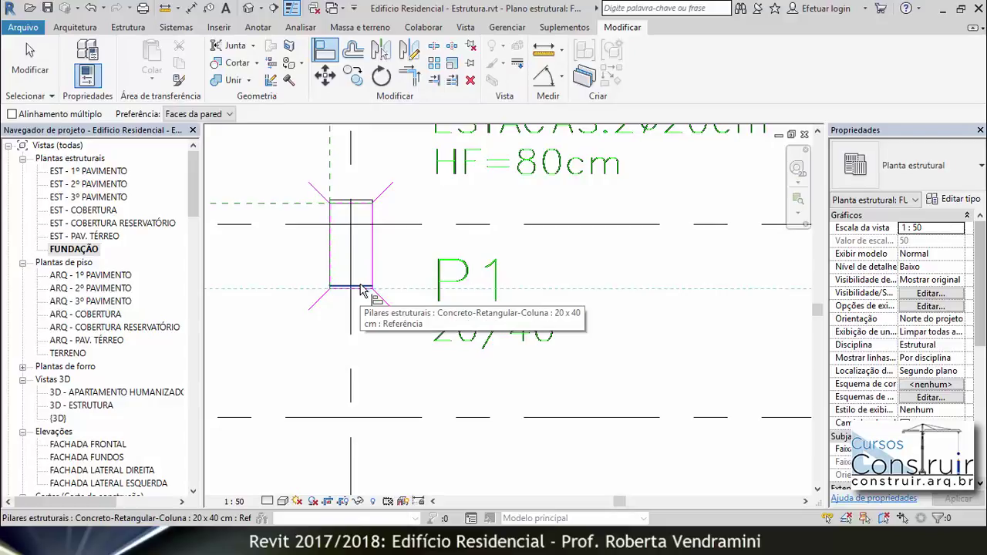
key(Escape)
key(Escape)
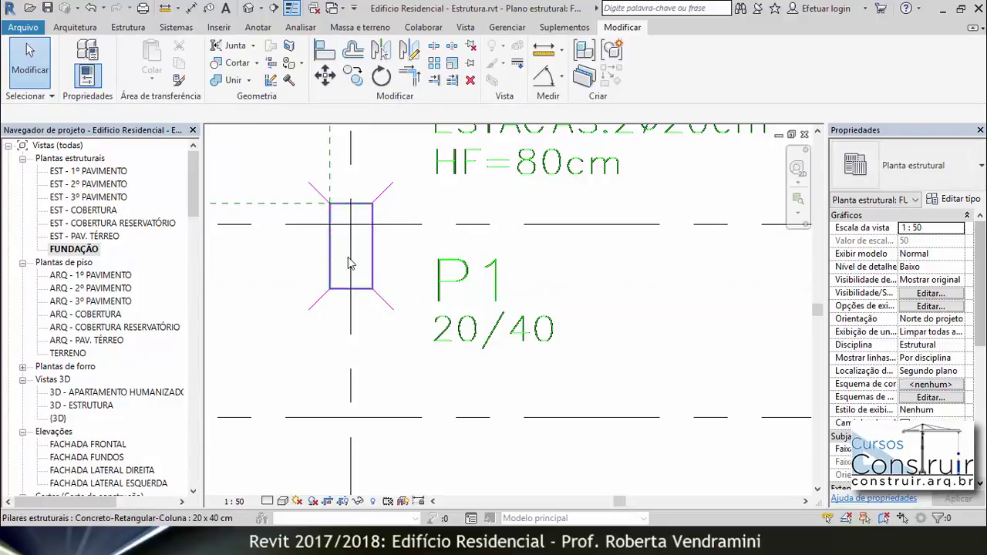
double_click(81, 407)
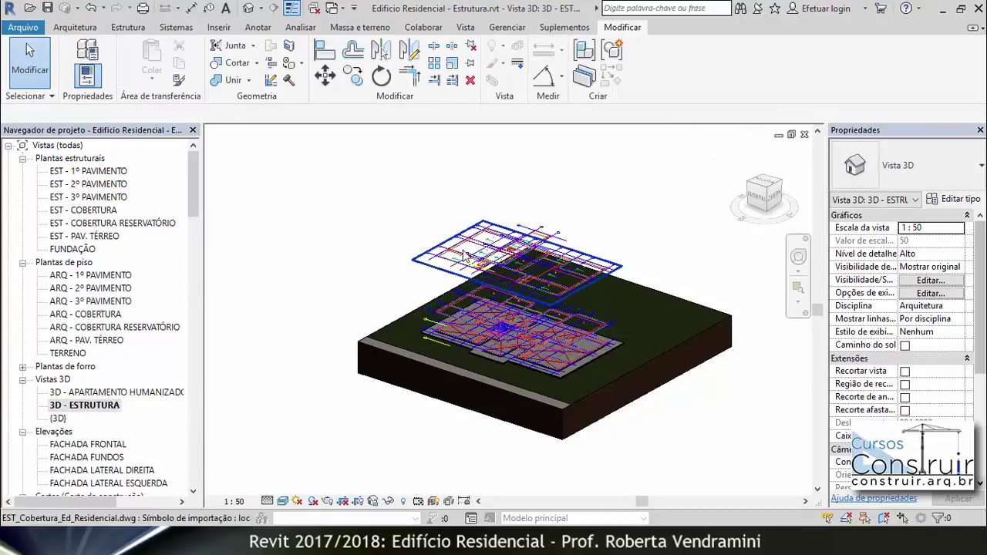
scroll(468, 331, up, 3)
scroll(466, 335, up, 2)
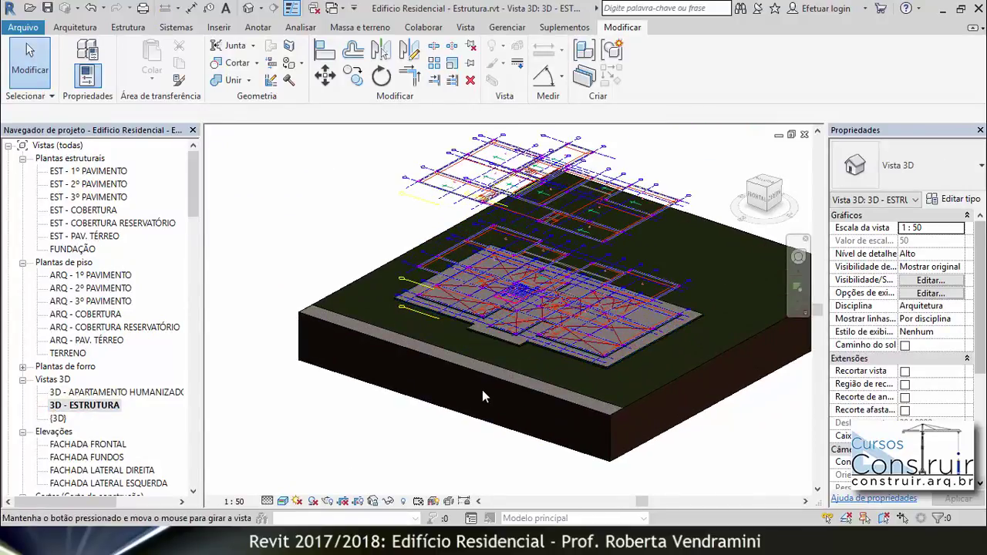
shift+middle_drag(467, 336, 452, 249)
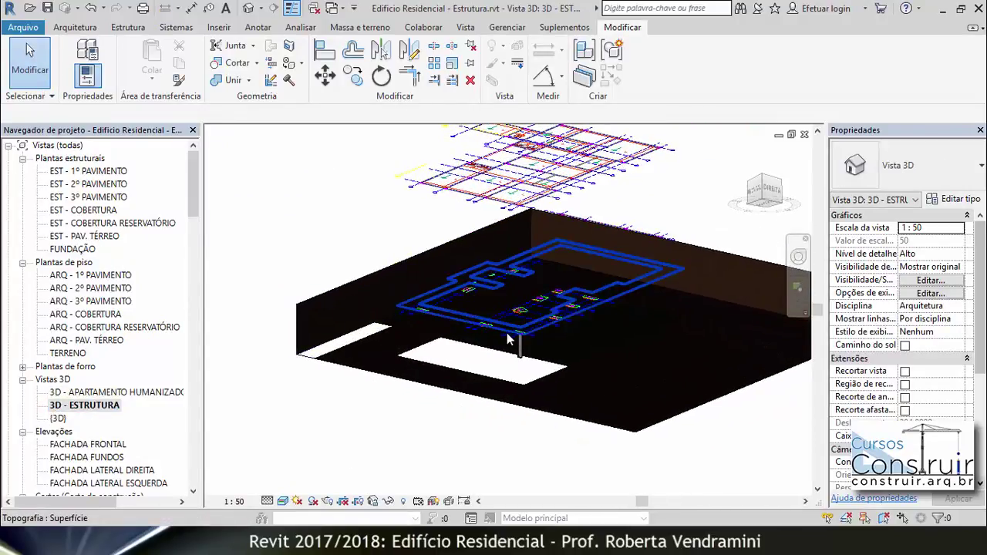
scroll(527, 351, up, 3)
scroll(527, 351, up, 3)
scroll(517, 339, up, 2)
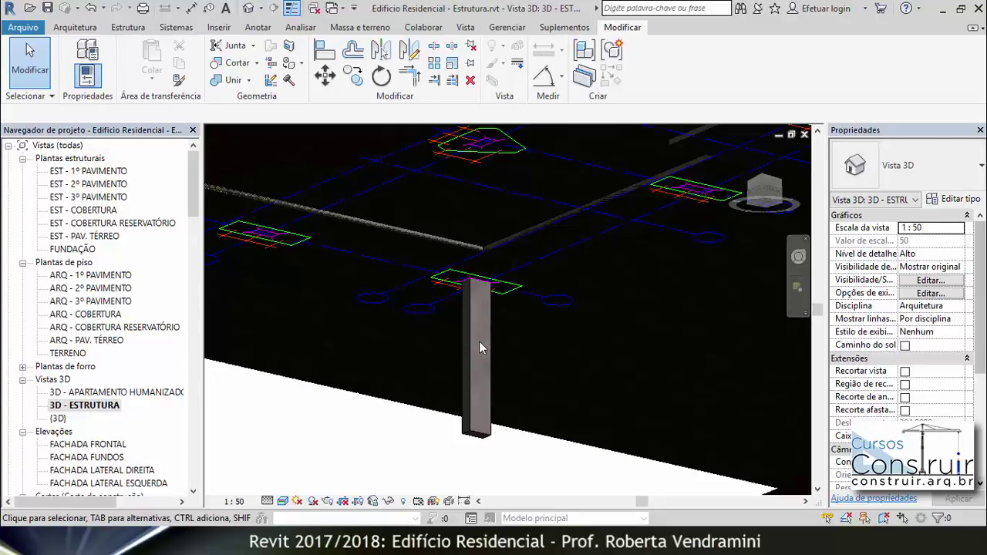
double_click(65, 250)
scroll(394, 301, down, 2)
- Zoom to pier P7 and start placing another 20 x 40 cm structural column there
scroll(351, 244, down, 4)
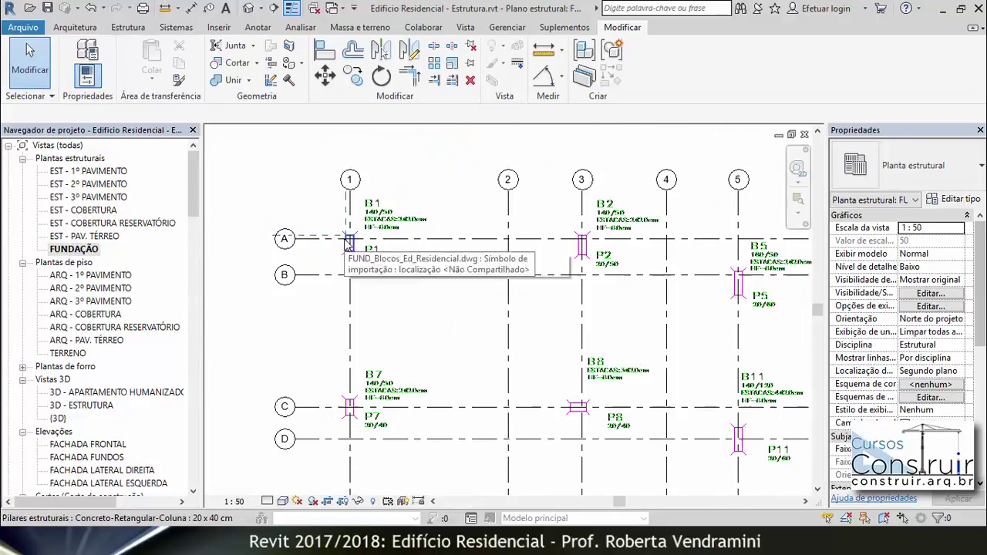
scroll(350, 244, down, 2)
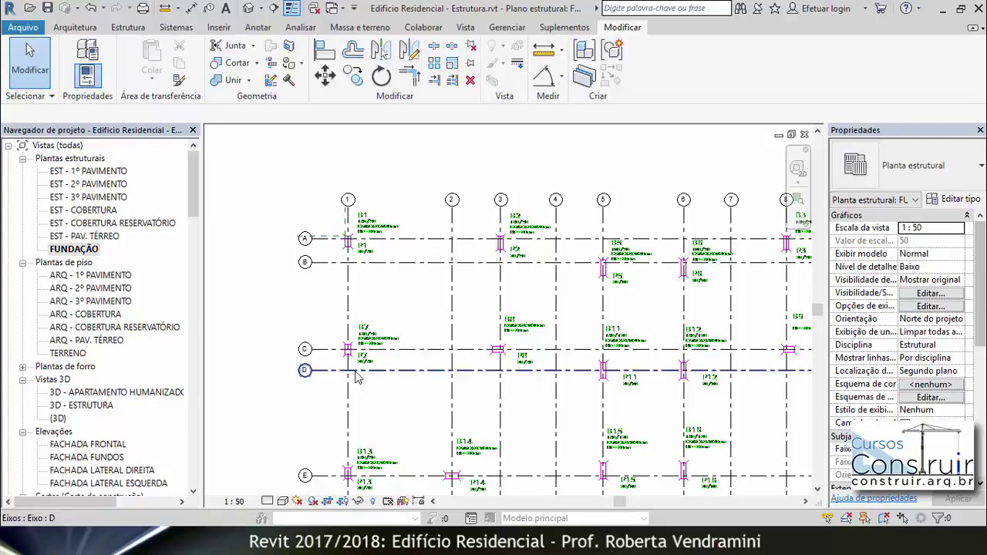
scroll(347, 368, up, 2)
scroll(343, 370, up, 3)
scroll(343, 370, up, 2)
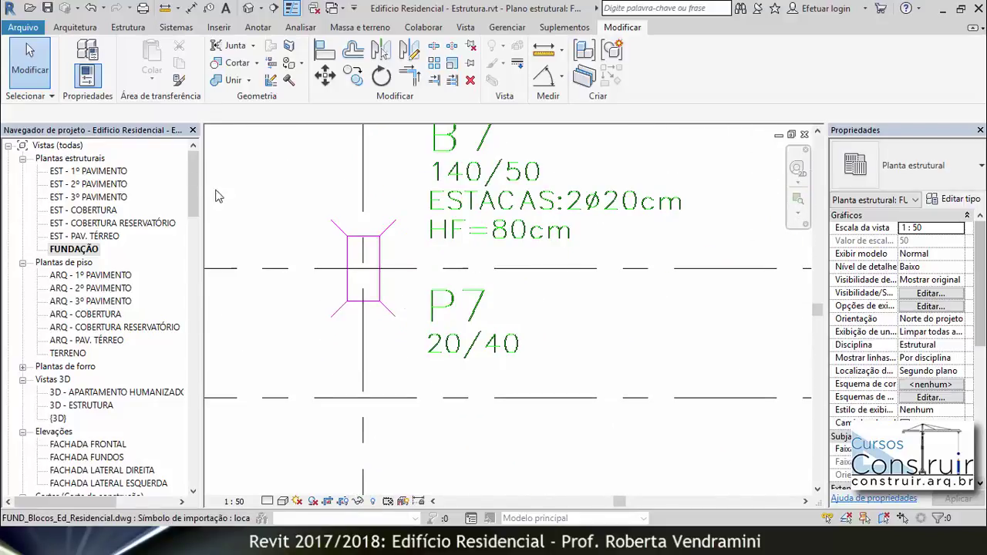
click(77, 28)
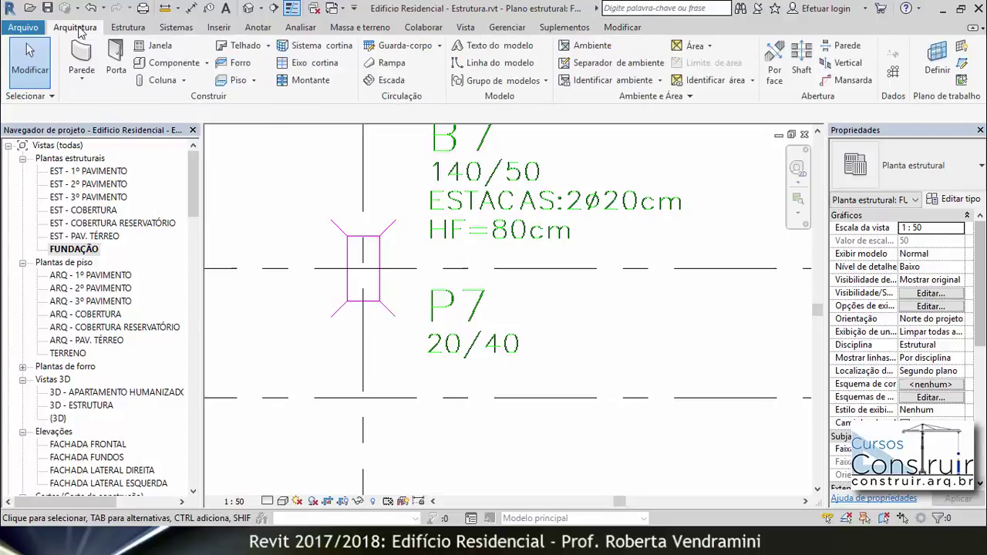
click(184, 80)
click(188, 100)
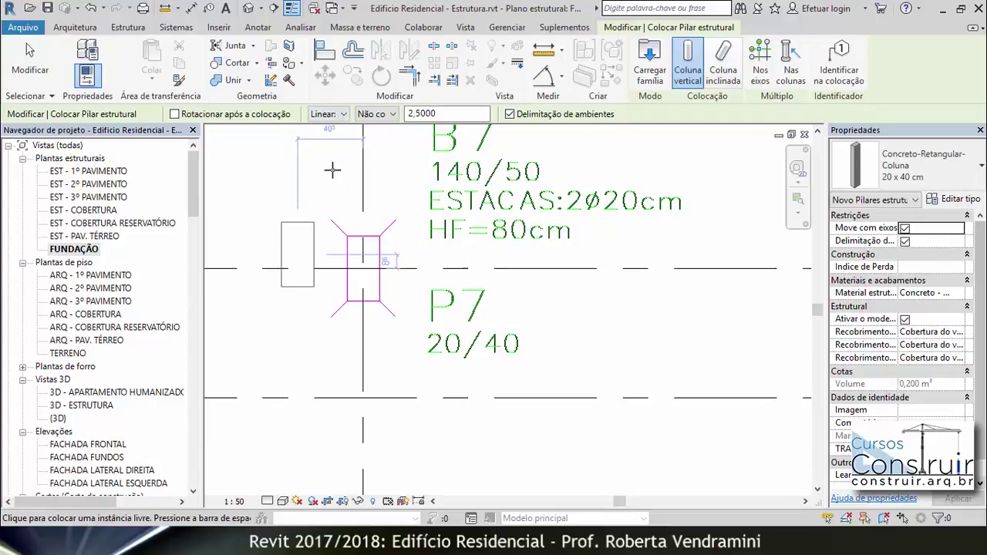
click(345, 114)
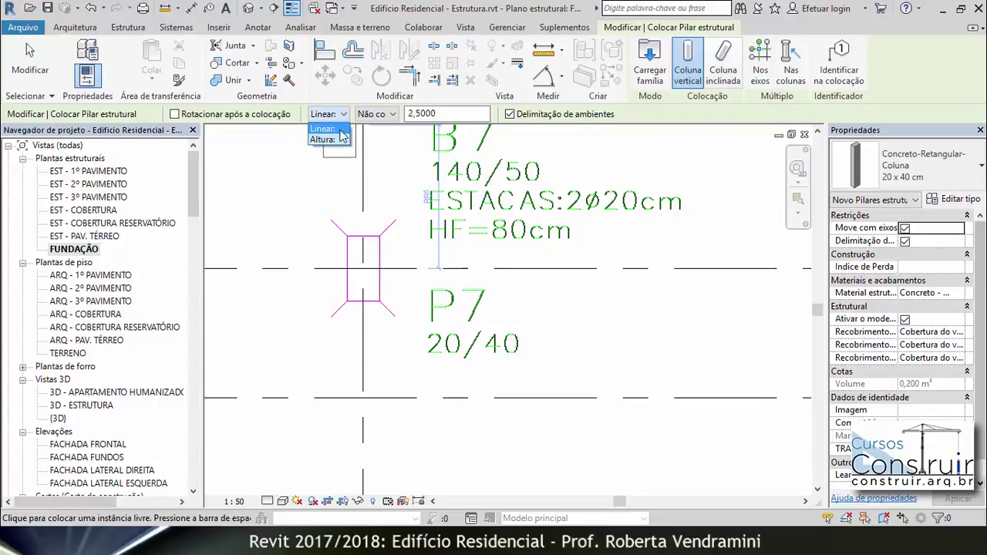
- Set new columns to rise by Height up to the 1º PAVIMENTO level
click(323, 139)
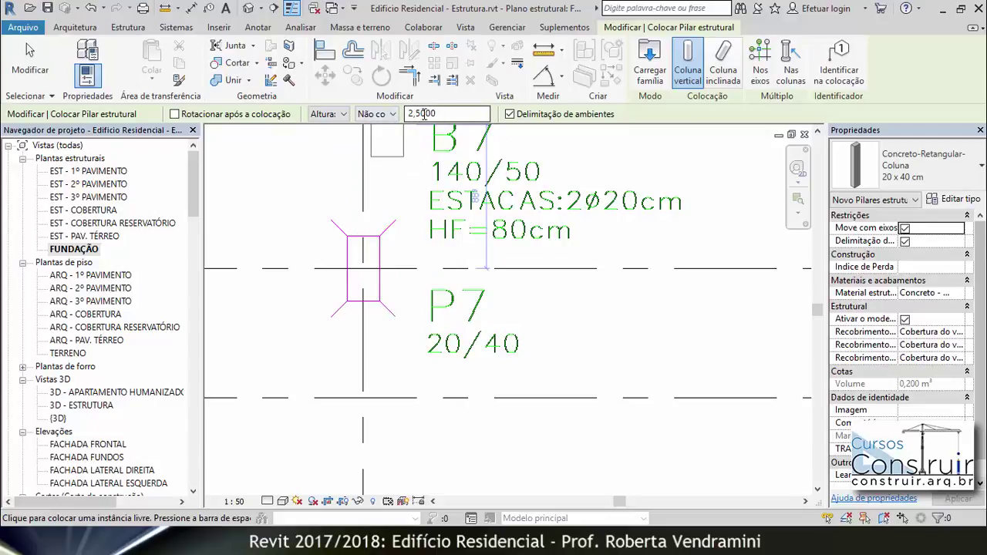
click(437, 113)
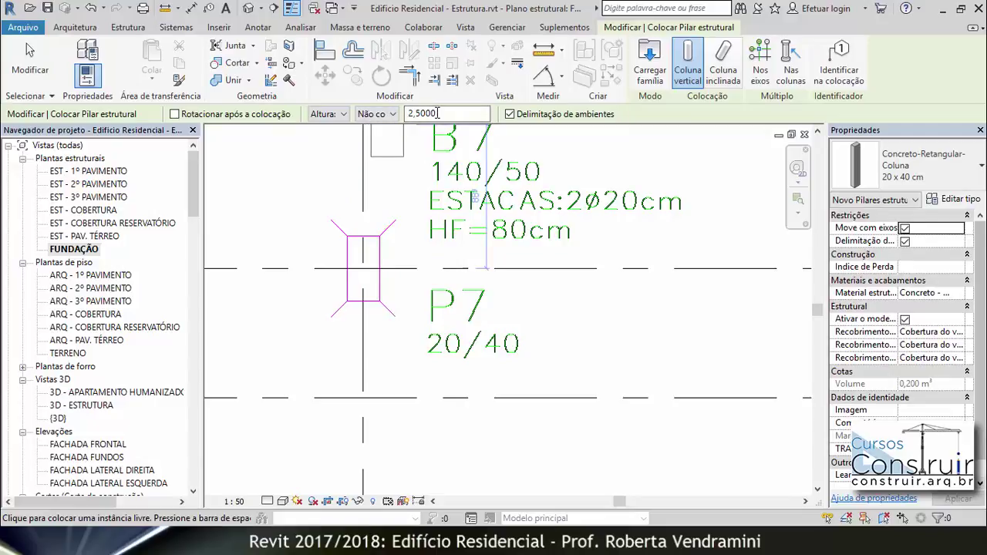
click(393, 114)
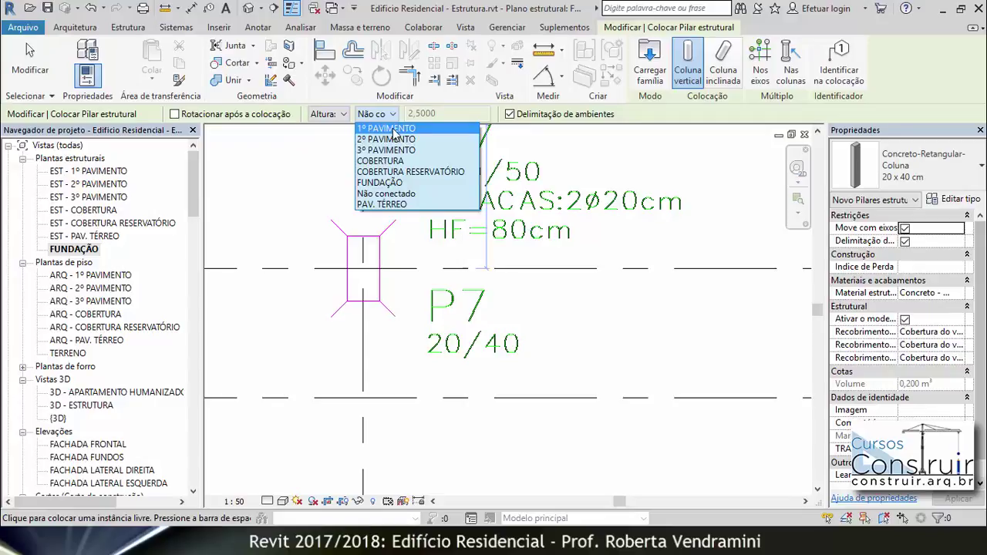
click(385, 129)
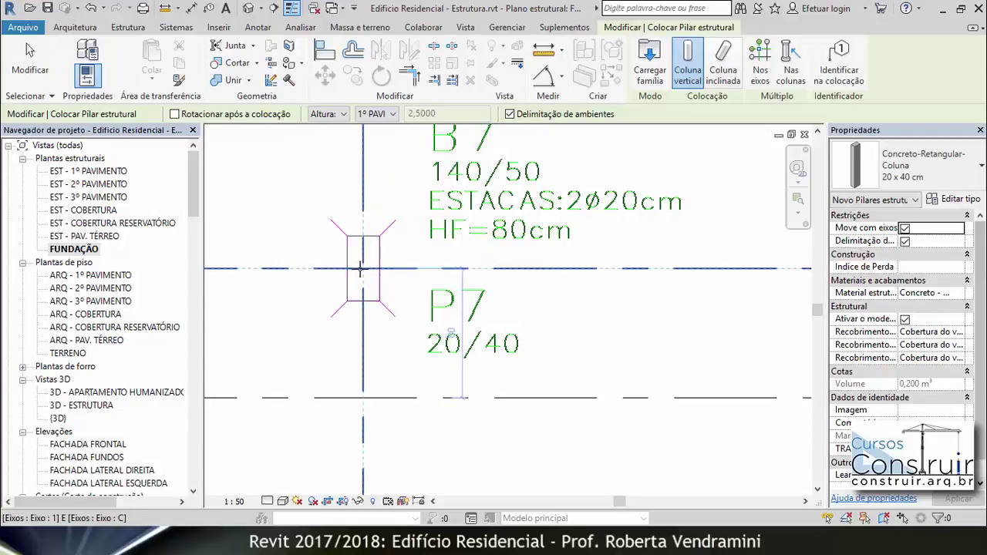
scroll(364, 267, up, 1)
scroll(364, 266, up, 1)
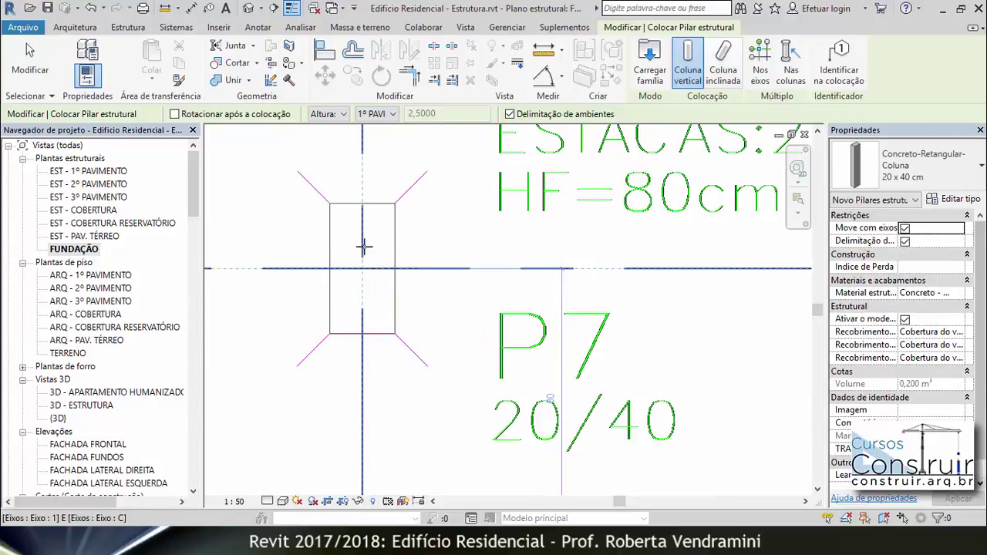
scroll(365, 258, up, 1)
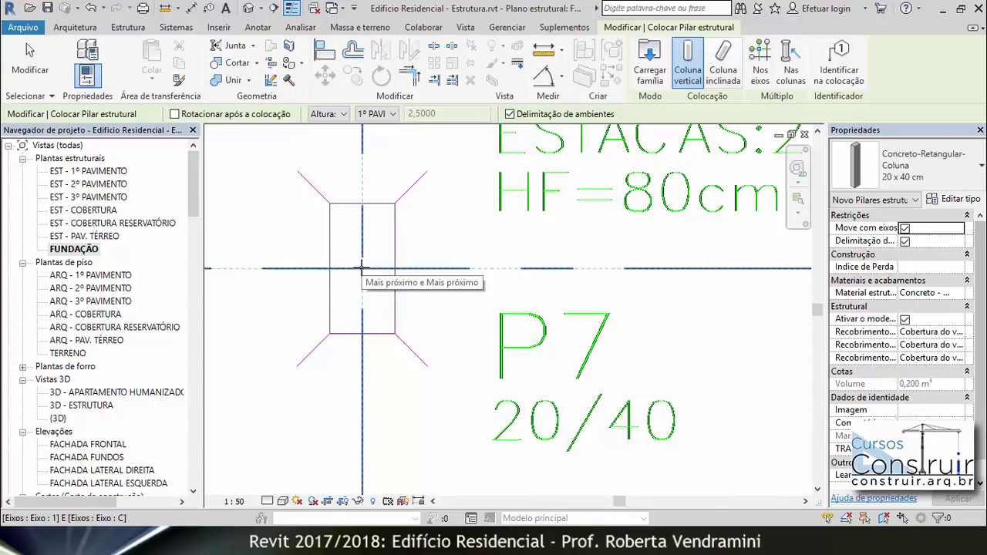
- Place a 20 x 40 cm column at the P7 grid intersection using Nos eixos
click(361, 268)
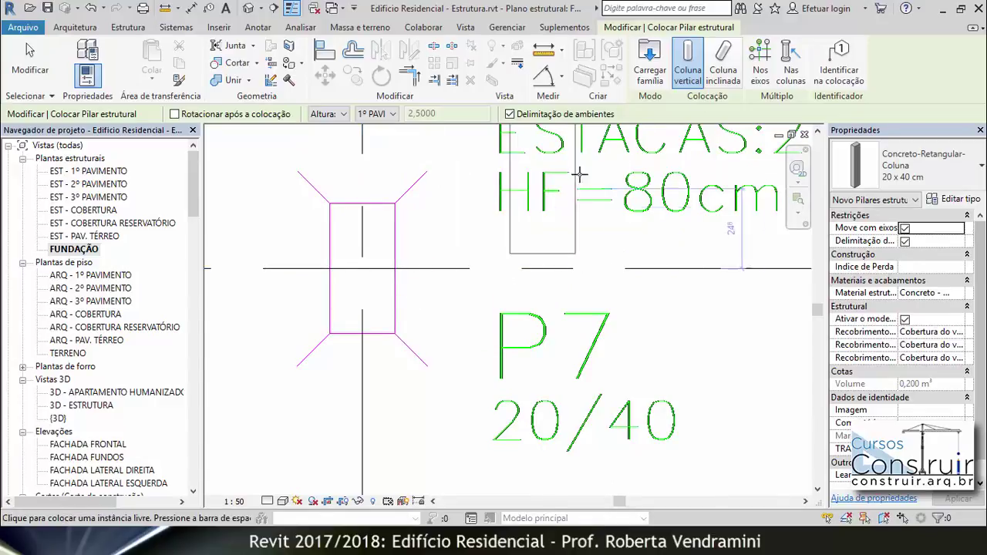
click(760, 56)
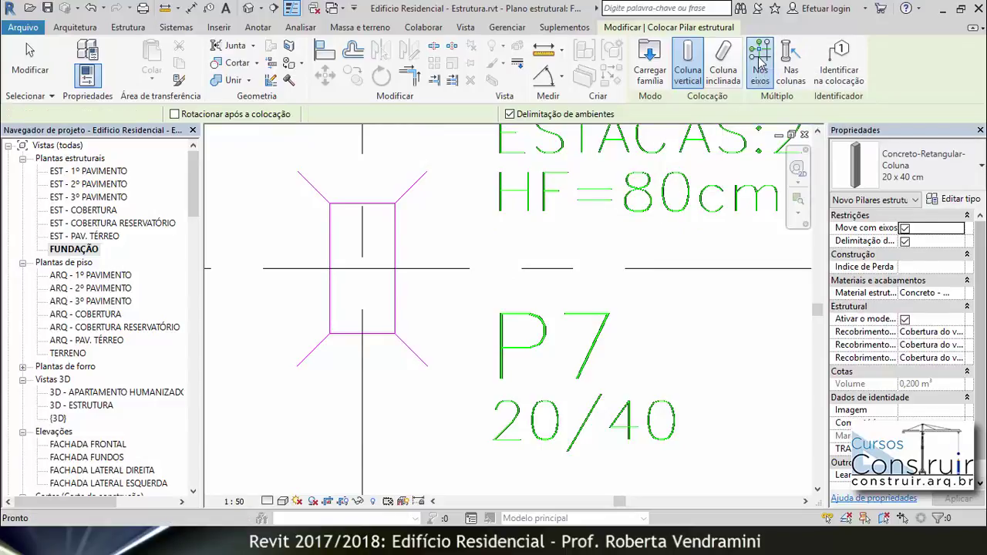
click(364, 154)
ctrl+click(432, 269)
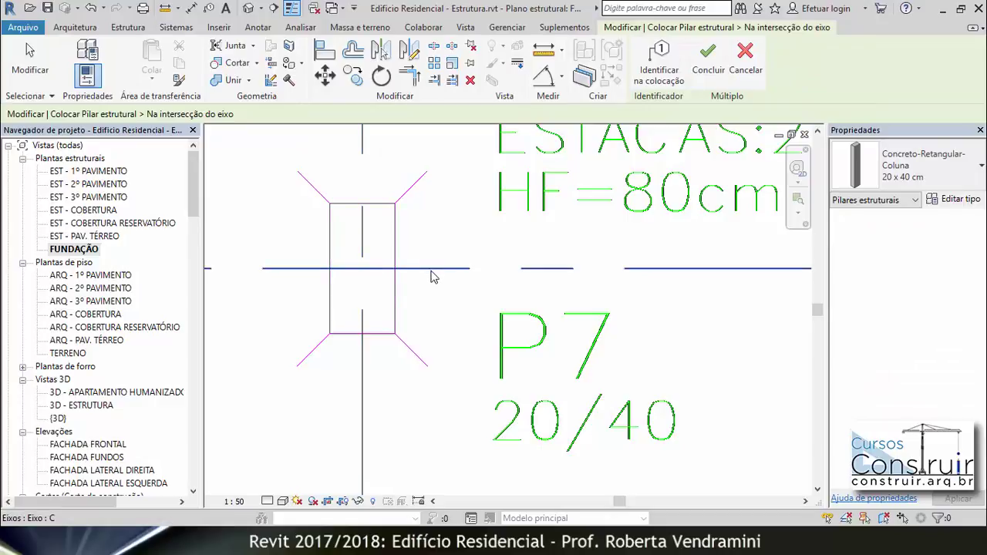
click(708, 62)
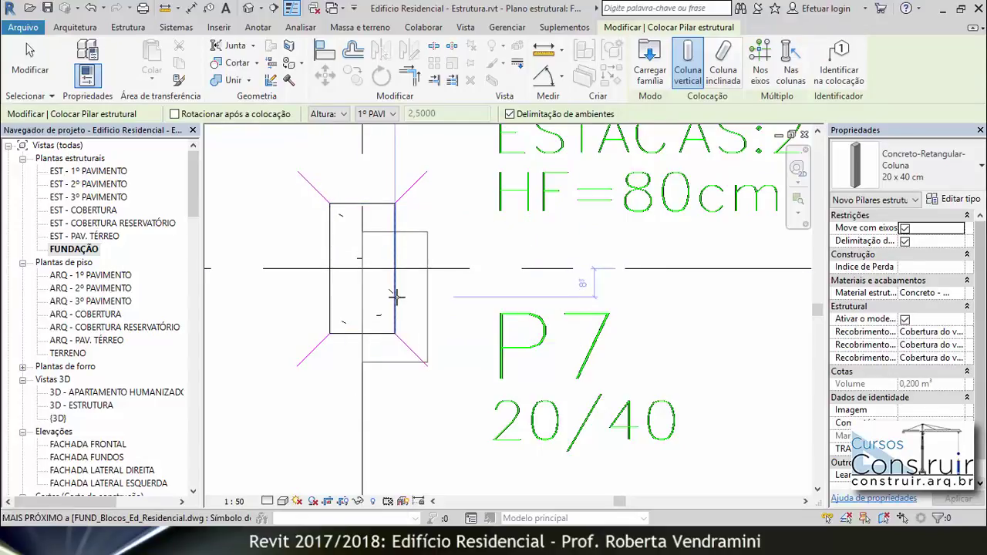
- Place another 20 x 40 cm column at the P13 grid intersection
scroll(395, 228, down, 3)
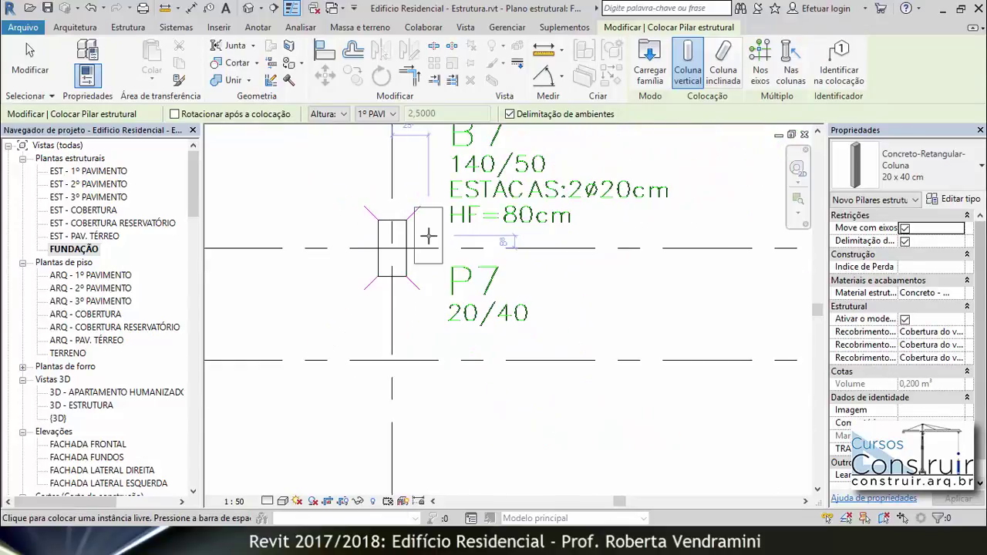
scroll(420, 235, down, 2)
scroll(428, 236, down, 3)
scroll(428, 236, down, 2)
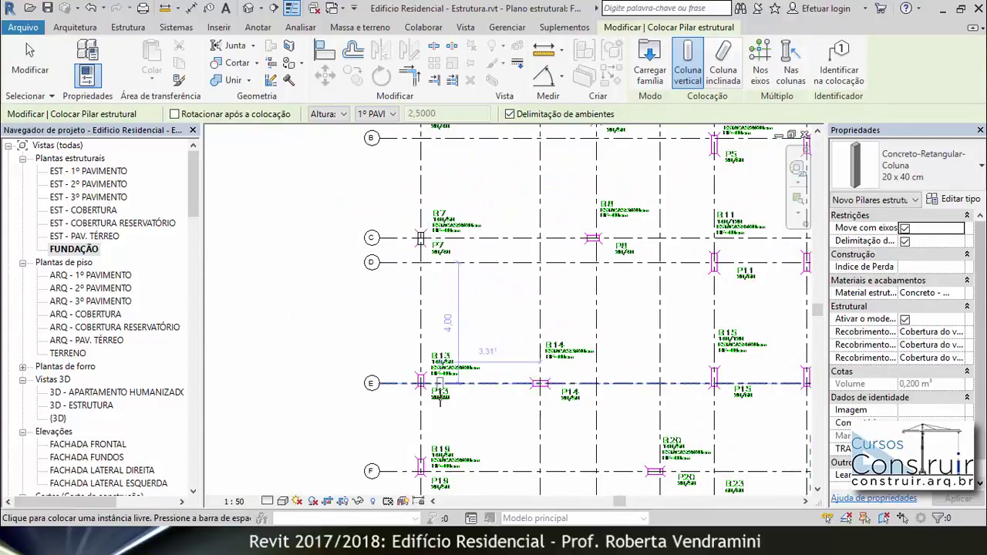
scroll(432, 413, up, 2)
scroll(418, 397, up, 2)
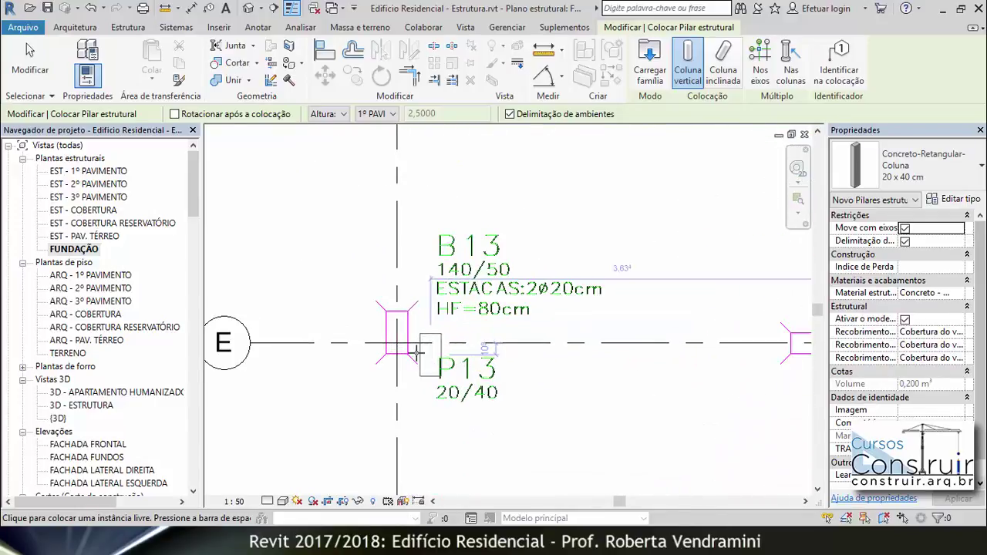
scroll(416, 370, up, 2)
scroll(415, 352, up, 1)
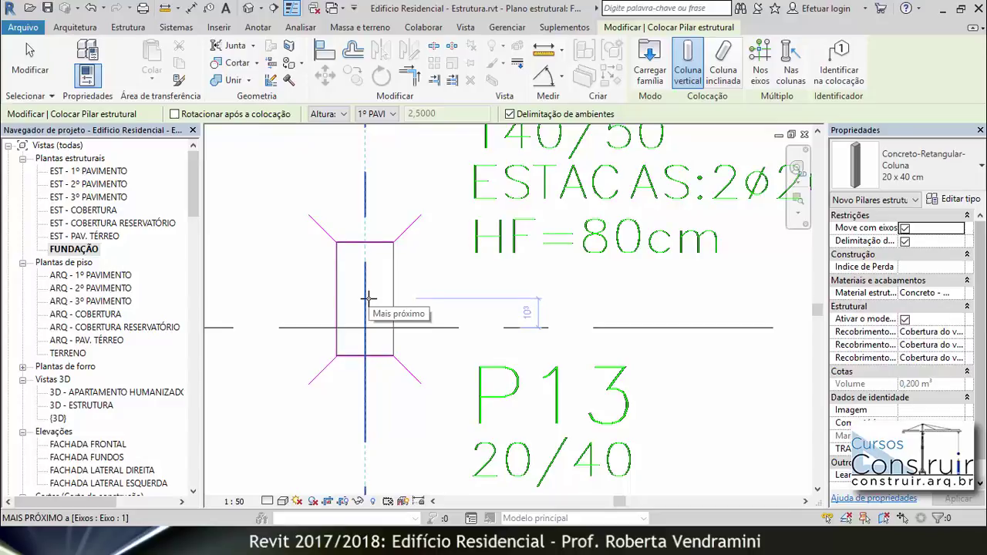
click(369, 298)
- Exit column placement, select the new column, and start then cancel a Move
key(Escape)
key(Escape)
scroll(340, 363, up, 2)
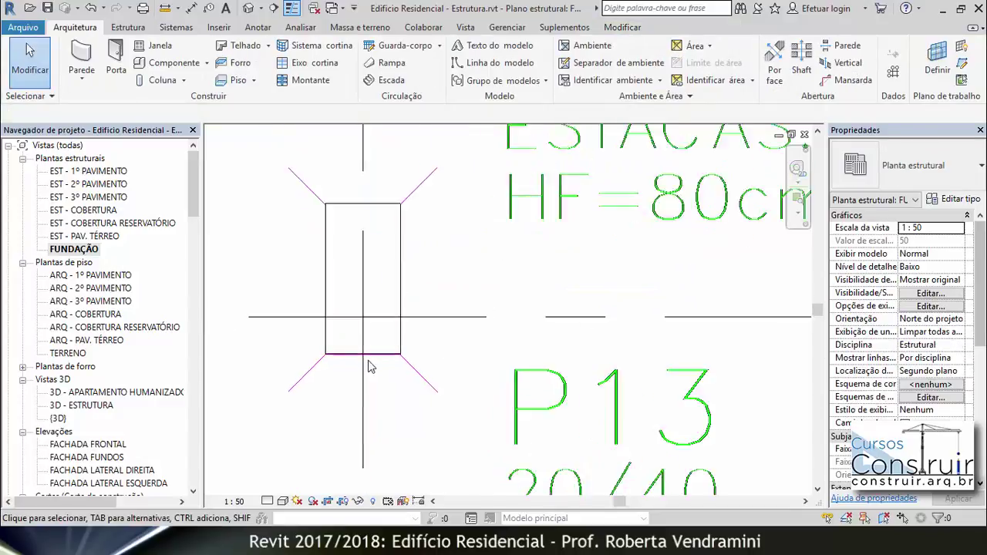
scroll(332, 373, up, 2)
scroll(332, 372, up, 2)
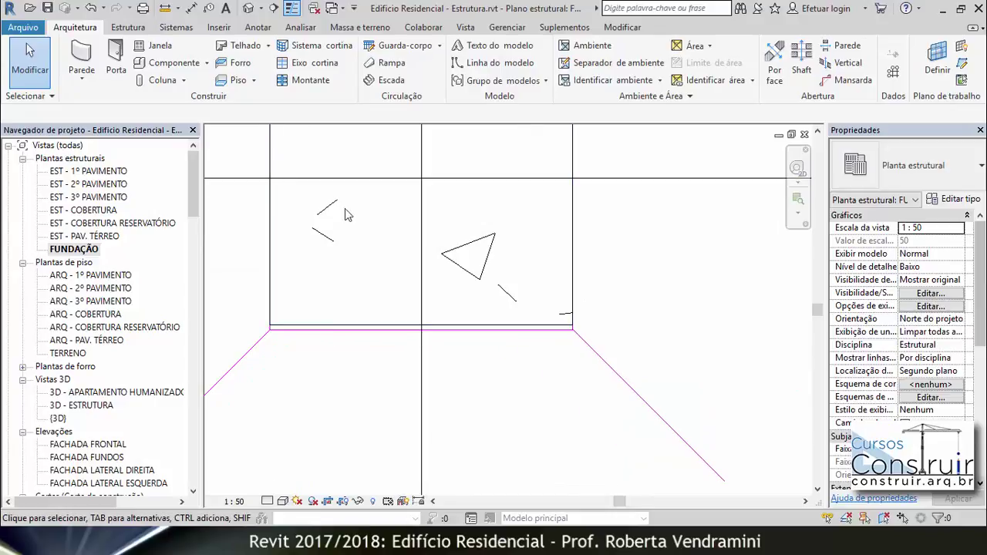
click(337, 326)
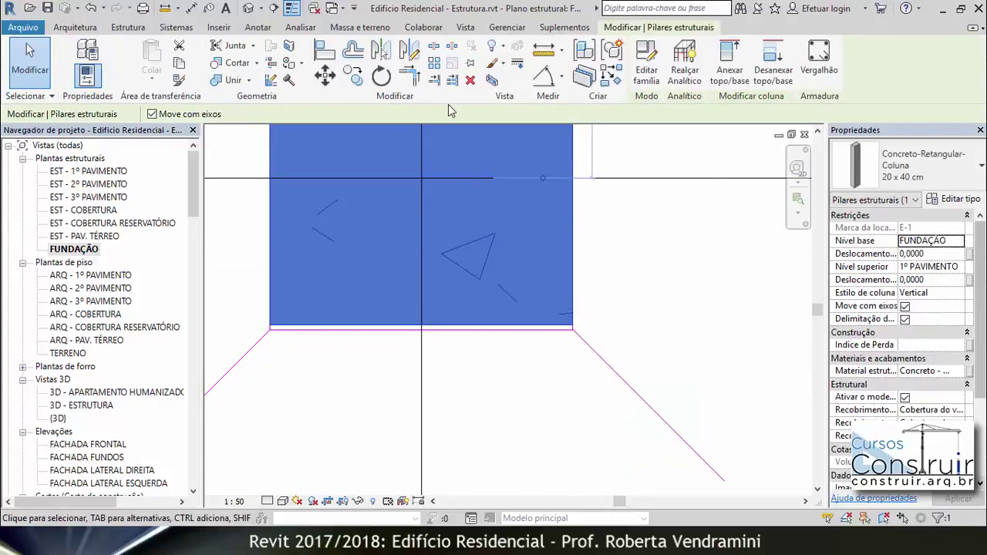
click(332, 80)
click(421, 329)
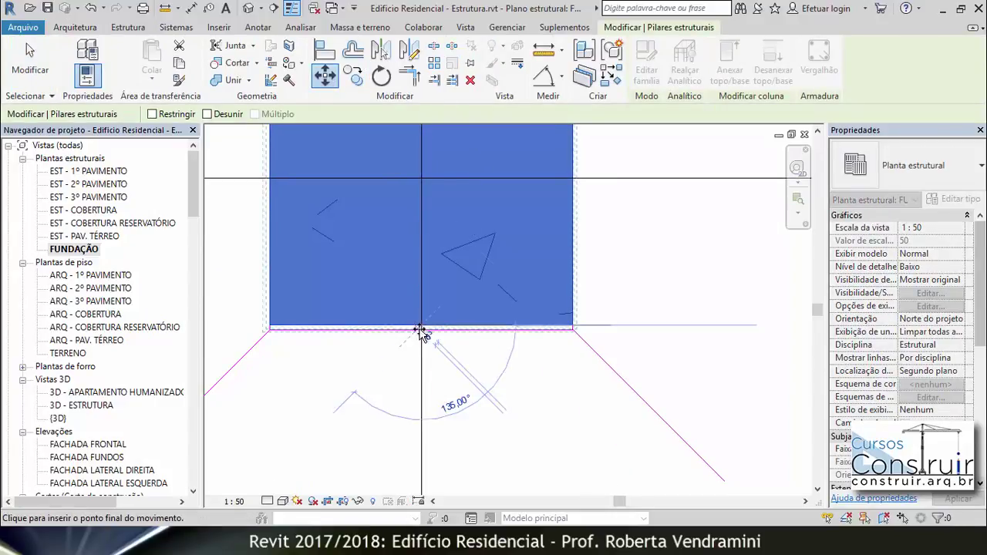
key(Escape)
key(Escape)
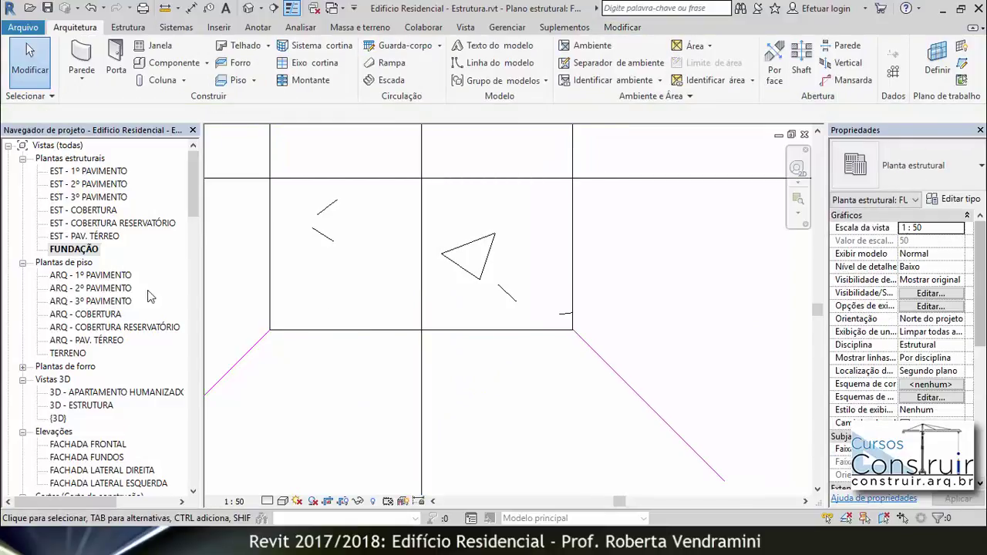
- Open the 3D - ESTRUTURA view and orbit and zoom to inspect the column on its footing
double_click(86, 407)
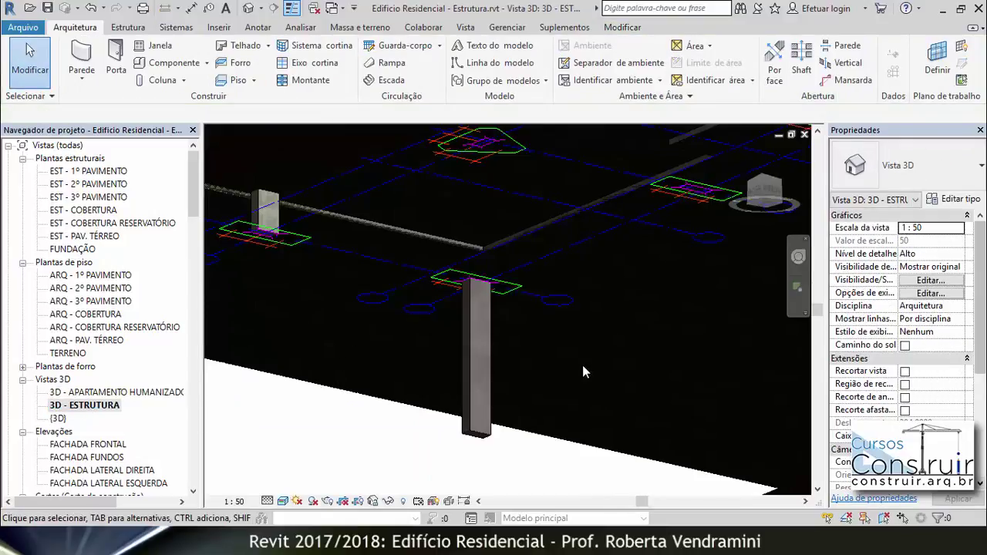
mouse_move(565, 376)
shift+middle_down()
mouse_move(413, 346)
mouse_move(334, 293)
shift+middle_up()
scroll(505, 309, up, 2)
scroll(509, 312, up, 2)
scroll(509, 312, up, 2)
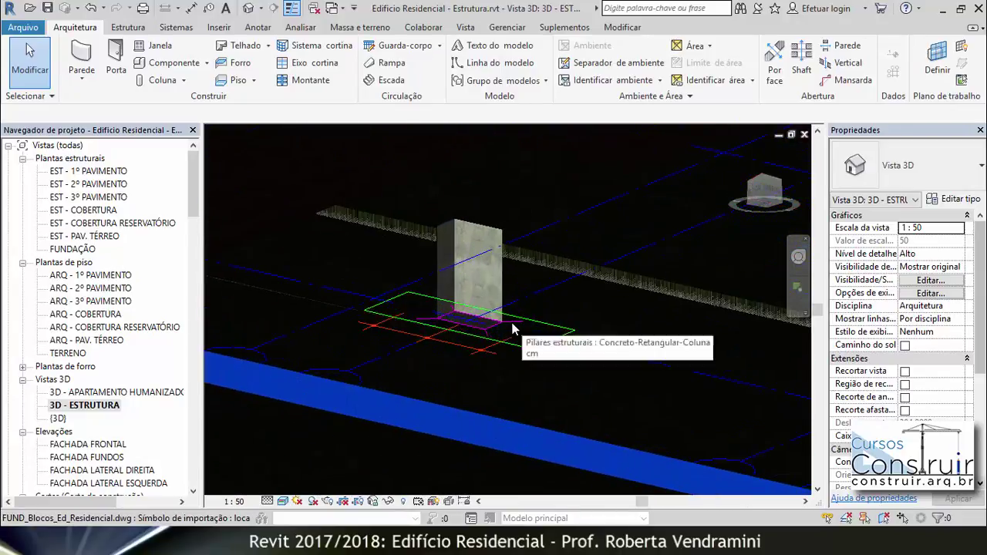
scroll(474, 324, up, 2)
scroll(434, 316, up, 3)
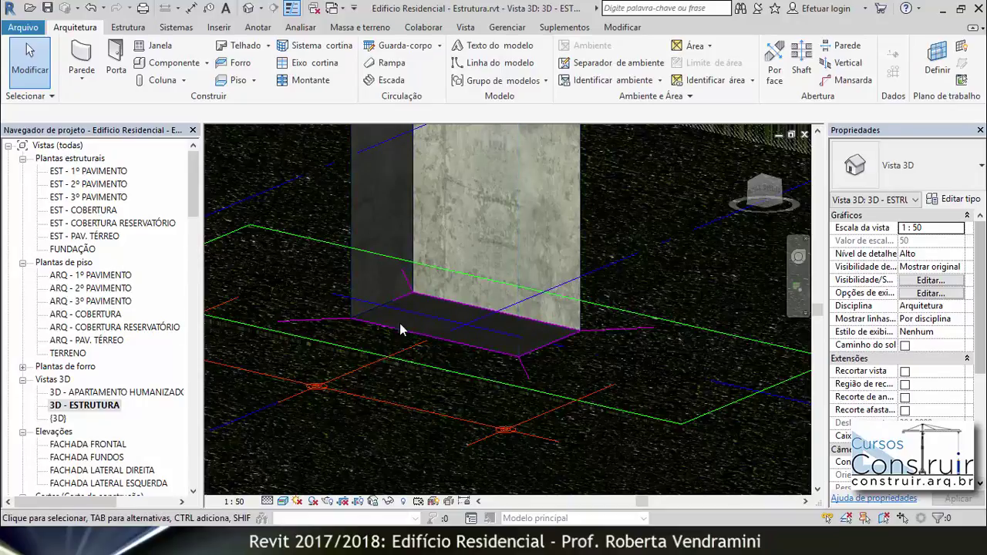
scroll(438, 304, down, 4)
scroll(438, 304, down, 3)
scroll(447, 293, down, 2)
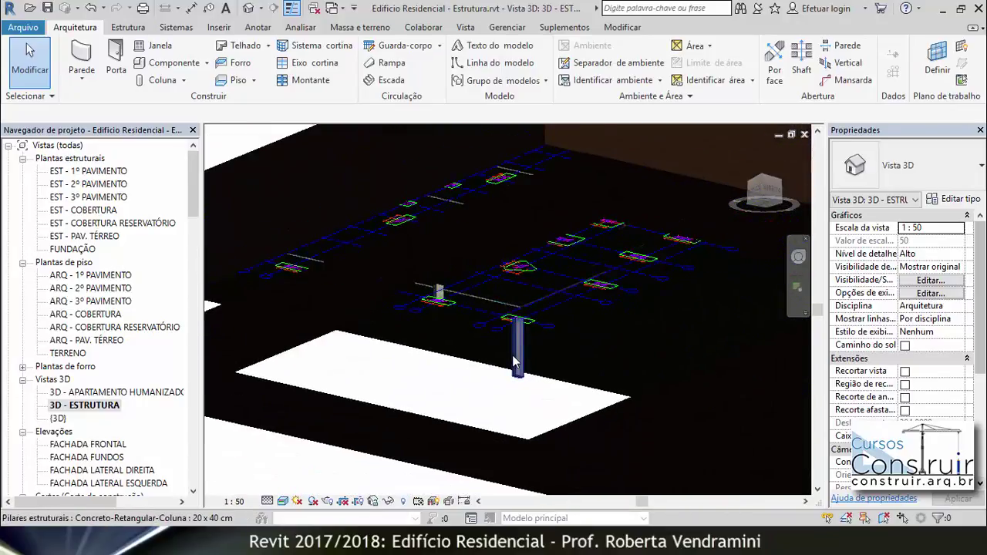
scroll(515, 363, up, 3)
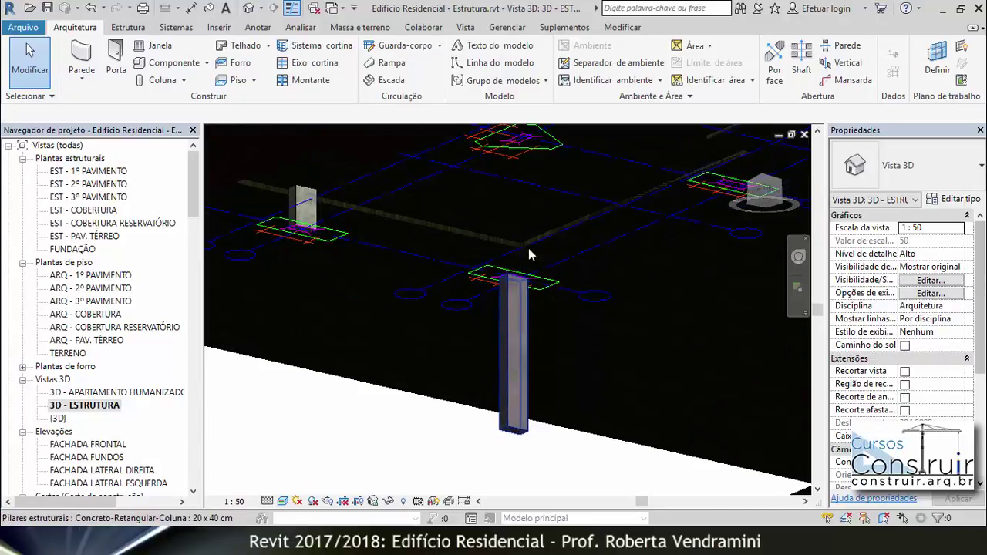
click(514, 428)
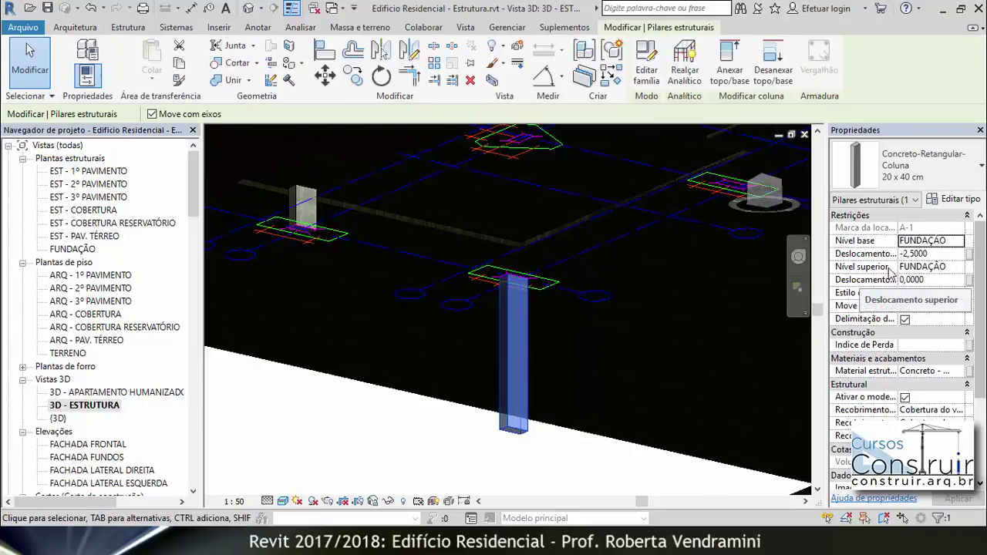
click(957, 269)
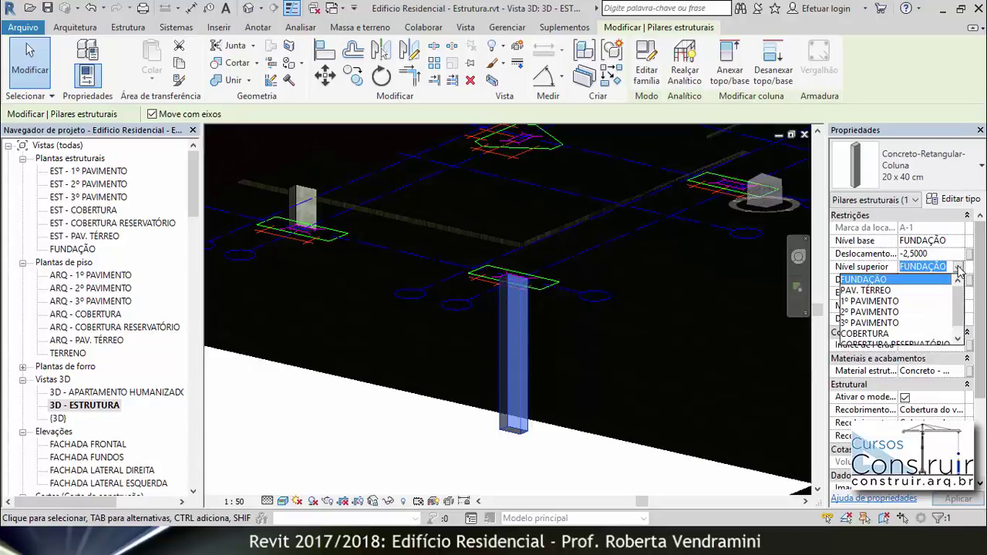
click(871, 301)
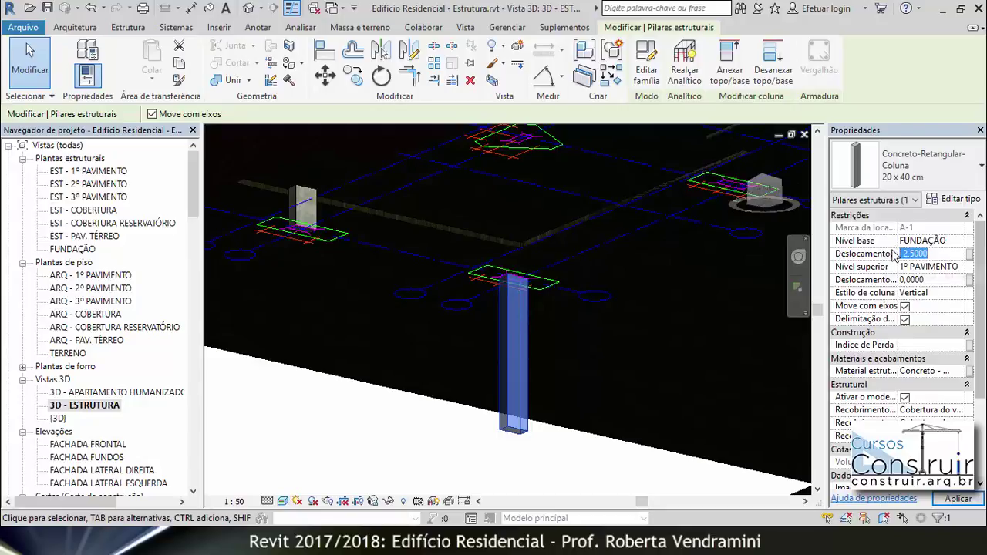
click(933, 253)
text(0)
click(958, 499)
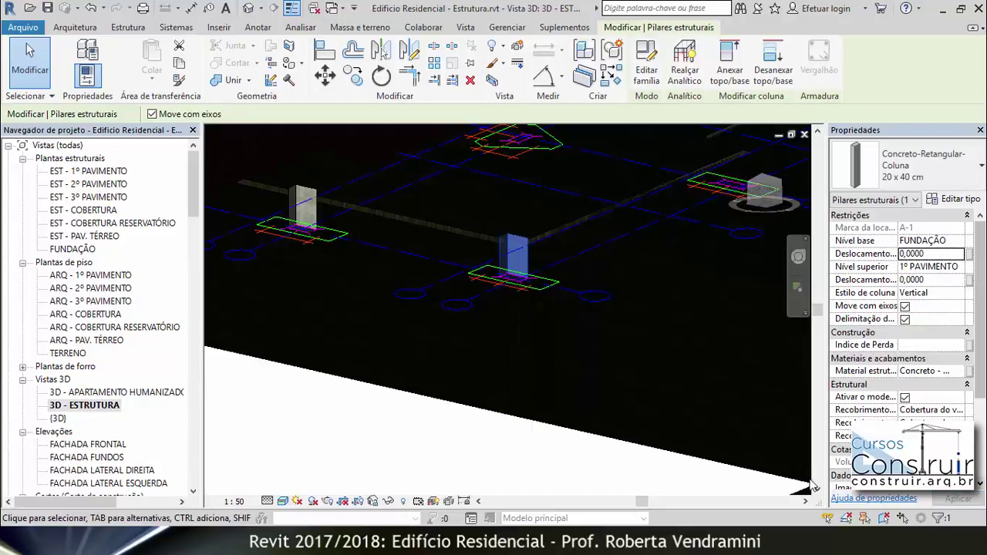
key(Escape)
shift+middle_drag(493, 324, 538, 274)
scroll(537, 274, up, 3)
scroll(518, 284, up, 3)
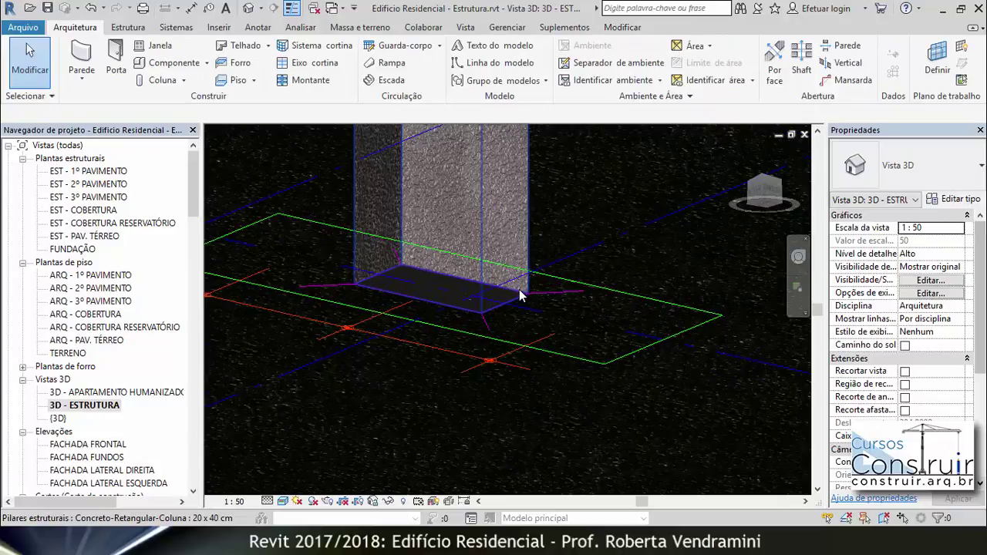
scroll(463, 289, up, 3)
scroll(353, 301, down, 2)
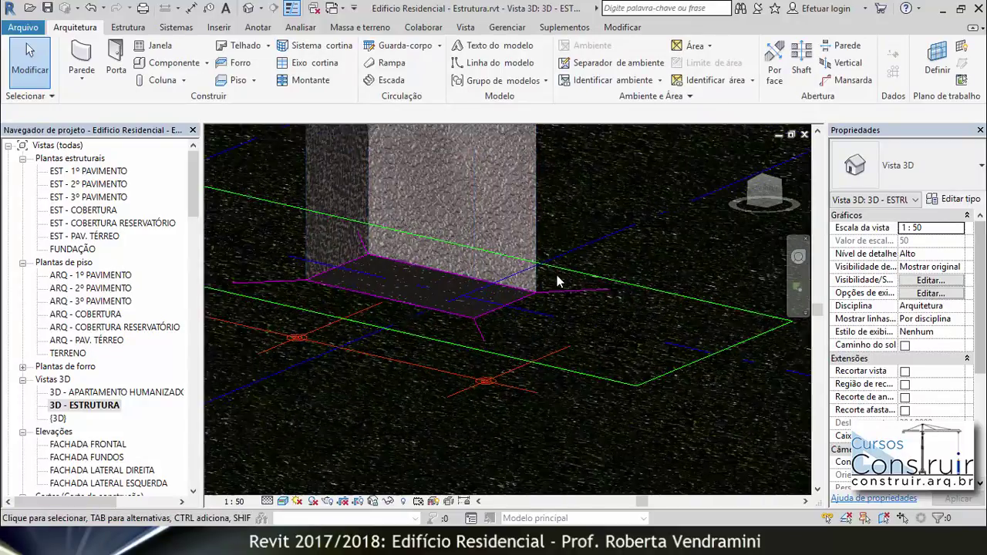
scroll(386, 324, down, 3)
scroll(432, 351, down, 3)
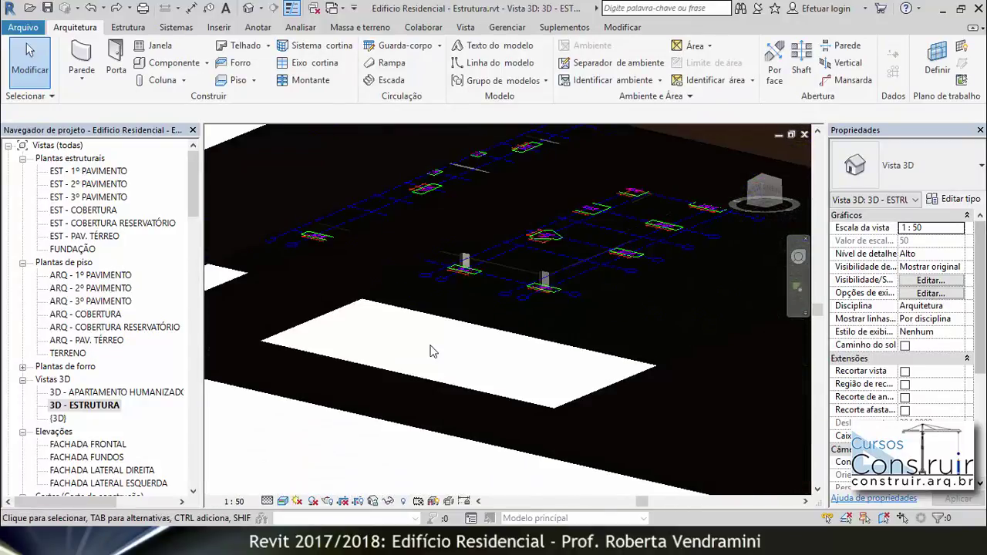
- Open the FUNDAÇÃO plan and browse the column options in the Structure and Architecture tools
double_click(75, 249)
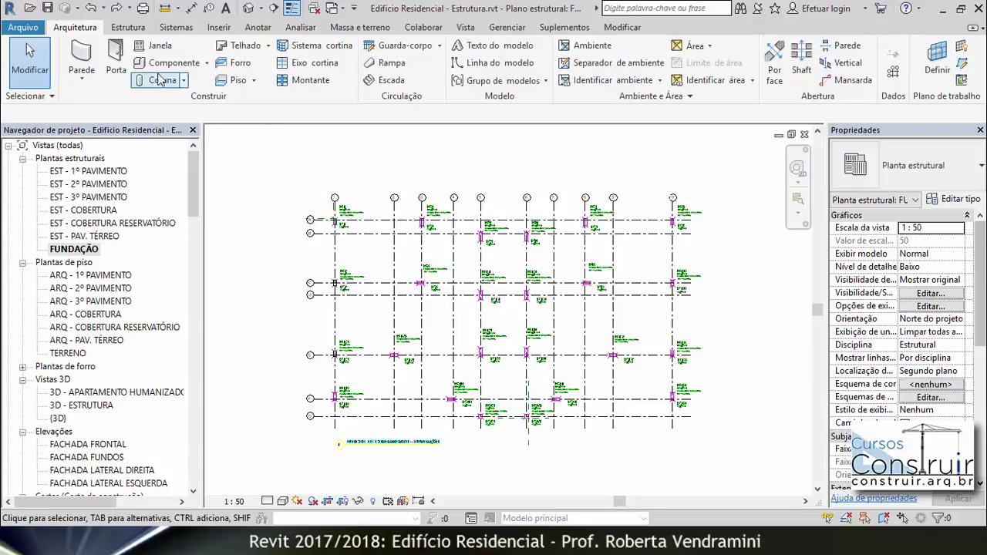
click(127, 27)
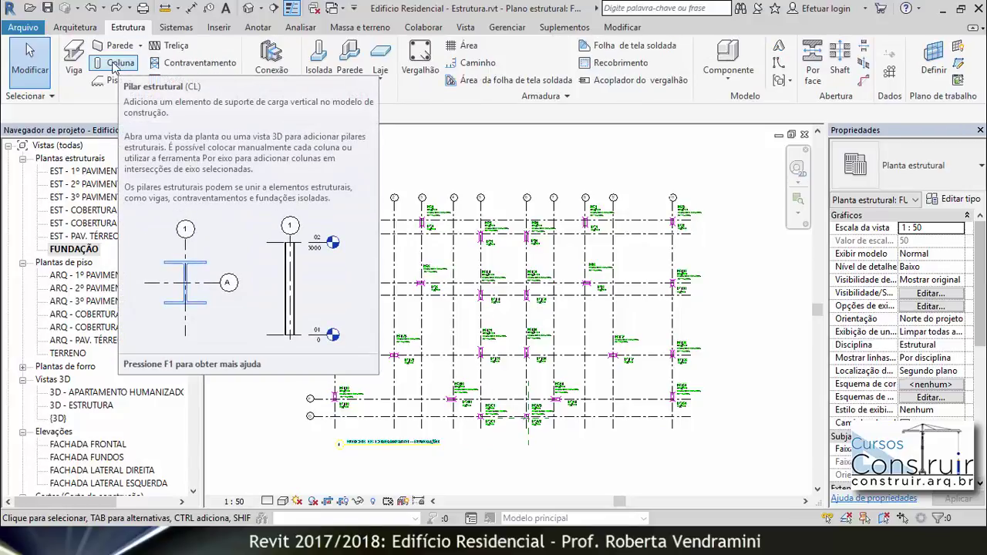
click(80, 28)
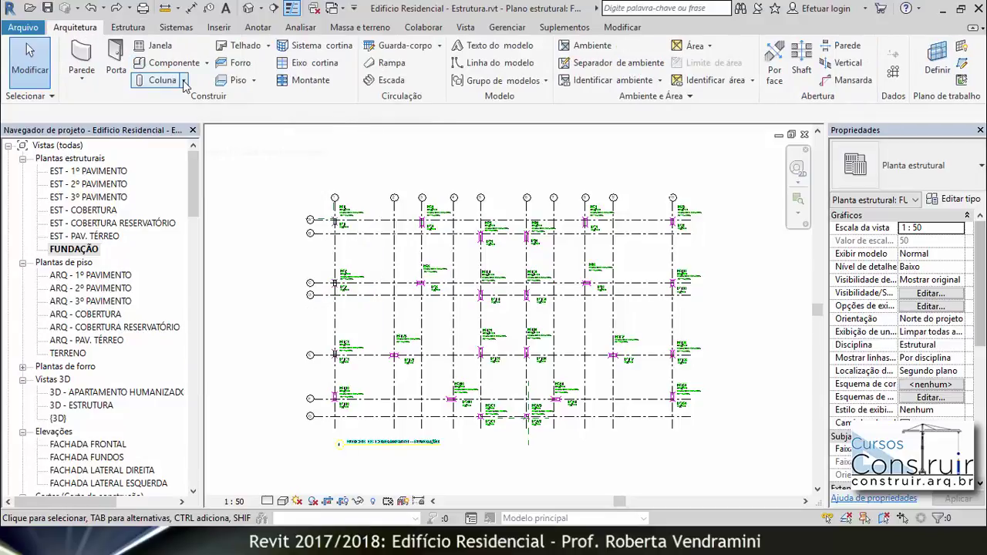
click(184, 80)
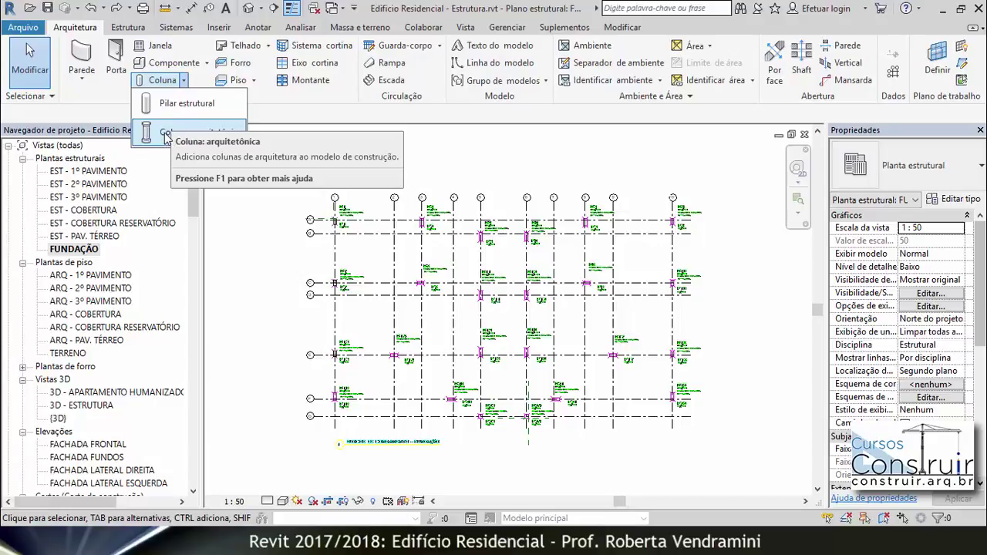
click(128, 27)
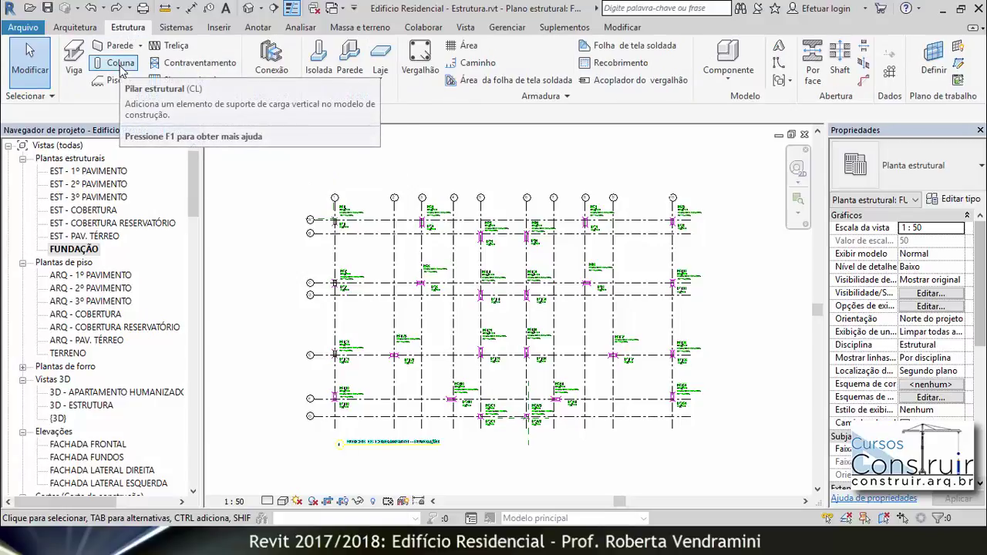
mouse_move(116, 63)
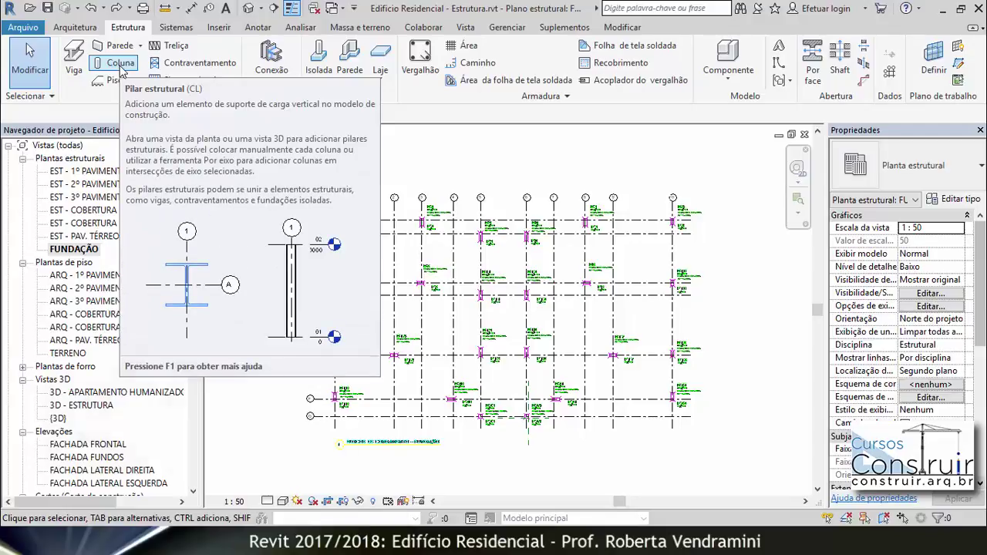
- Place 20 x 40 cm structural columns at every grid intersection in one batch via CL and Nos eixos
key(c)
key(l)
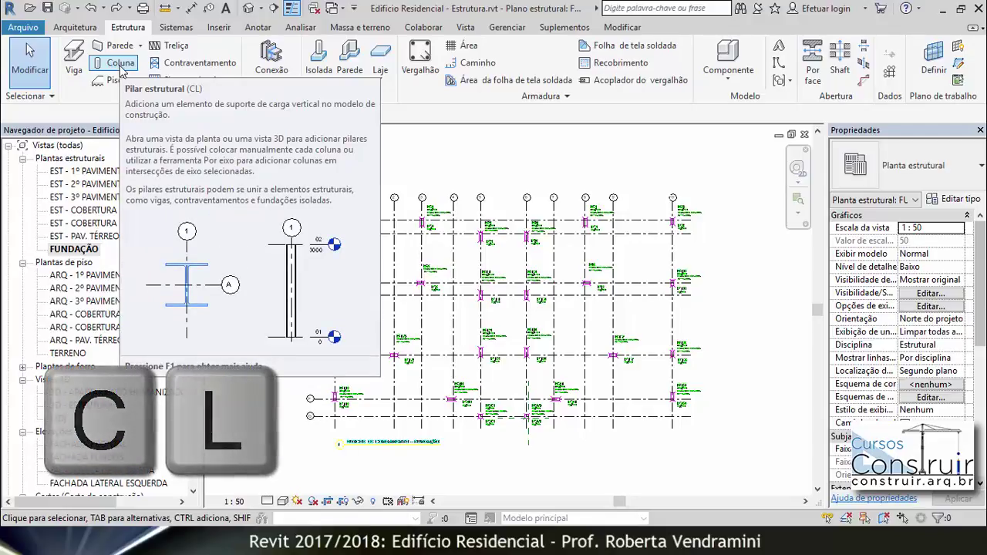
click(121, 68)
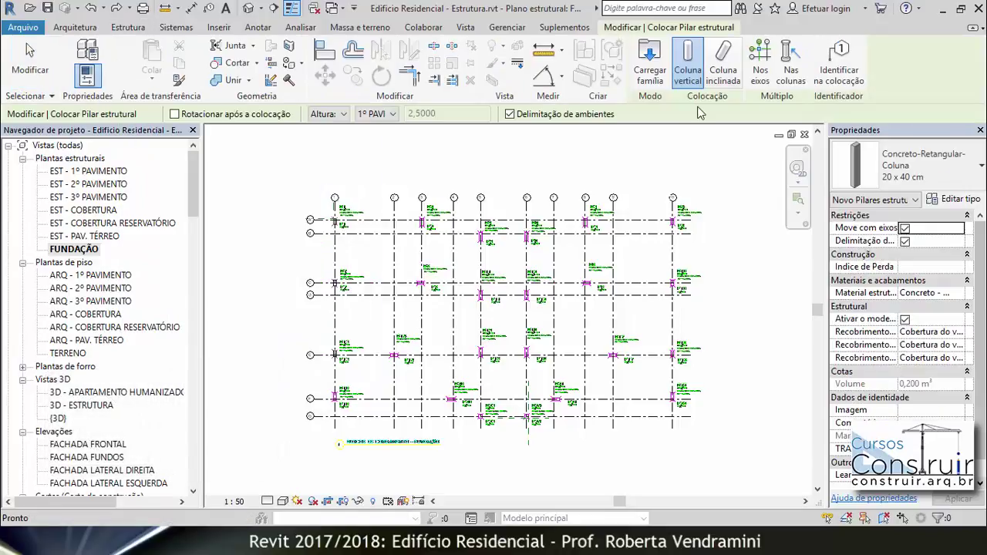
click(761, 53)
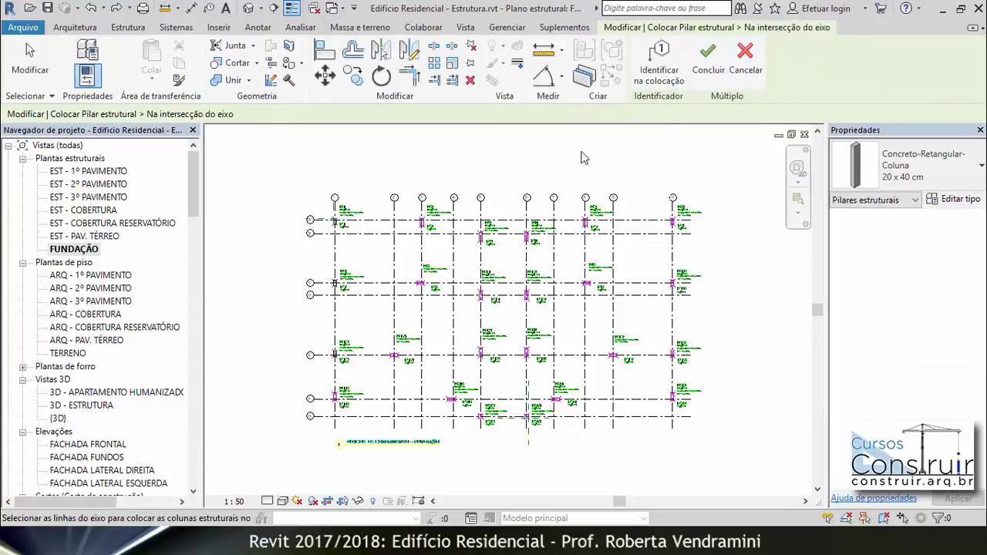
drag(241, 141, 748, 472)
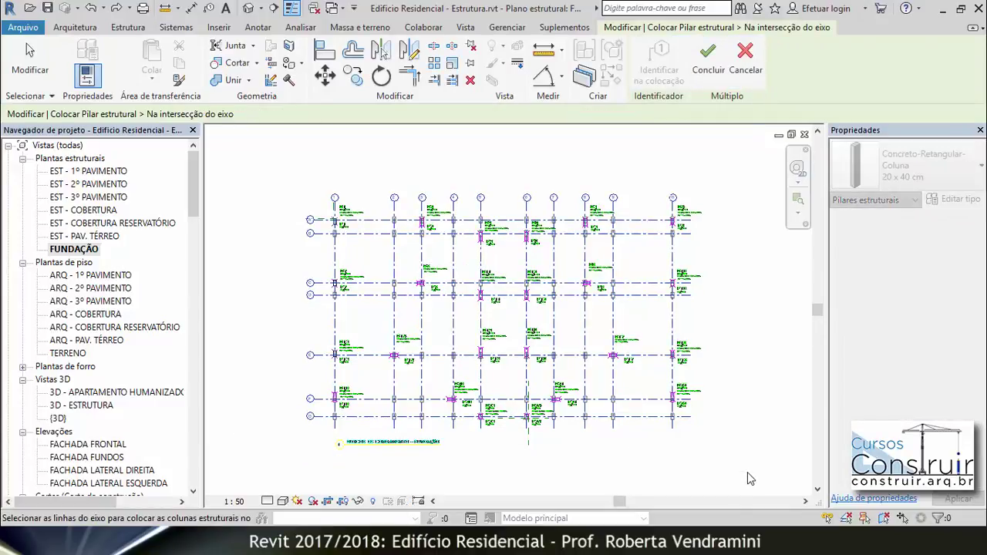
click(708, 54)
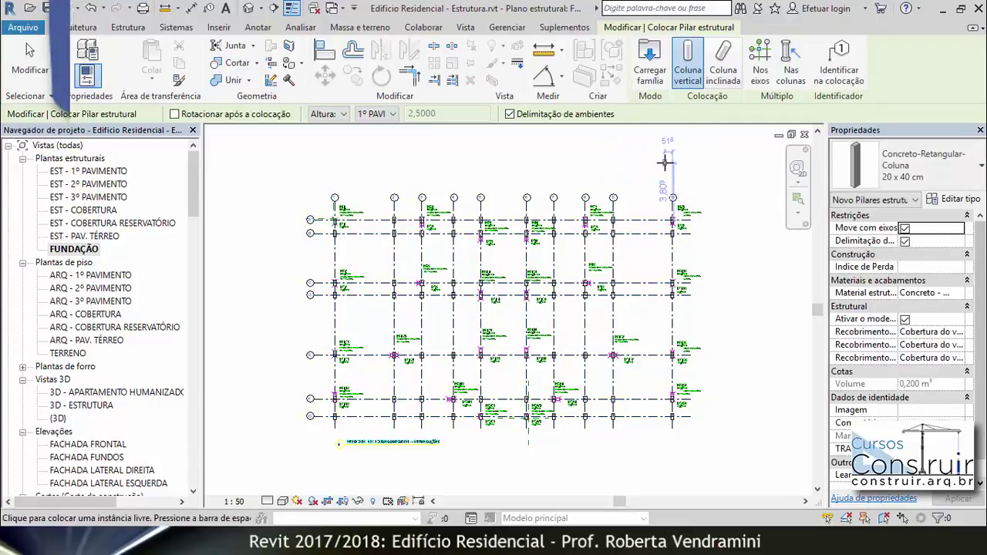
- Check the batch of grid-intersection columns in the 3D - ESTRUTURA view
key(Escape)
key(Escape)
scroll(625, 231, up, 2)
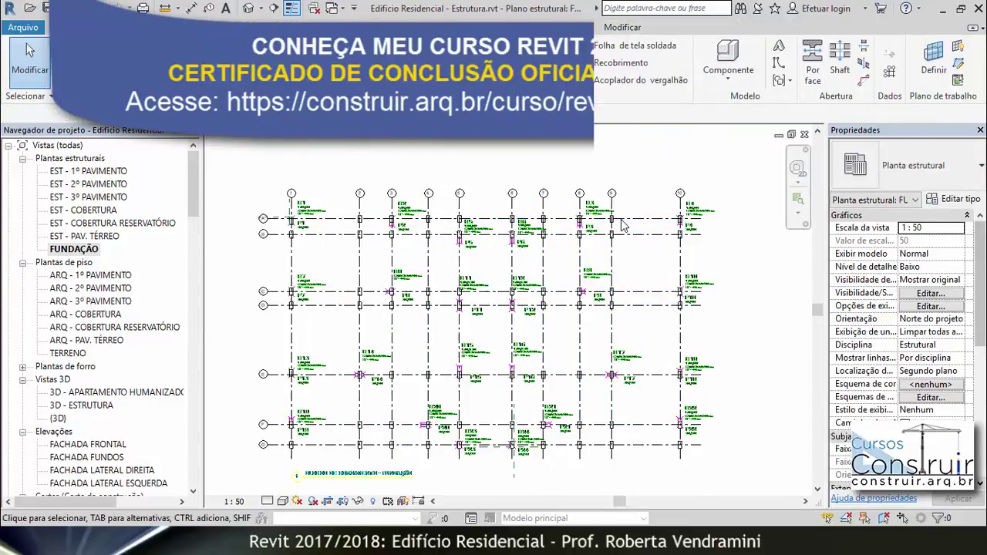
scroll(620, 230, up, 3)
scroll(617, 227, up, 2)
scroll(613, 212, up, 2)
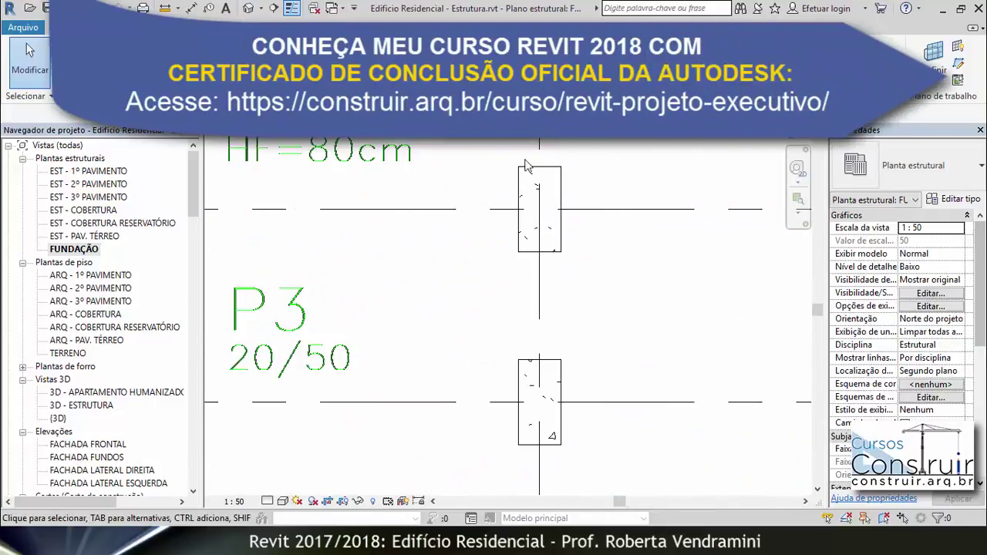
double_click(83, 411)
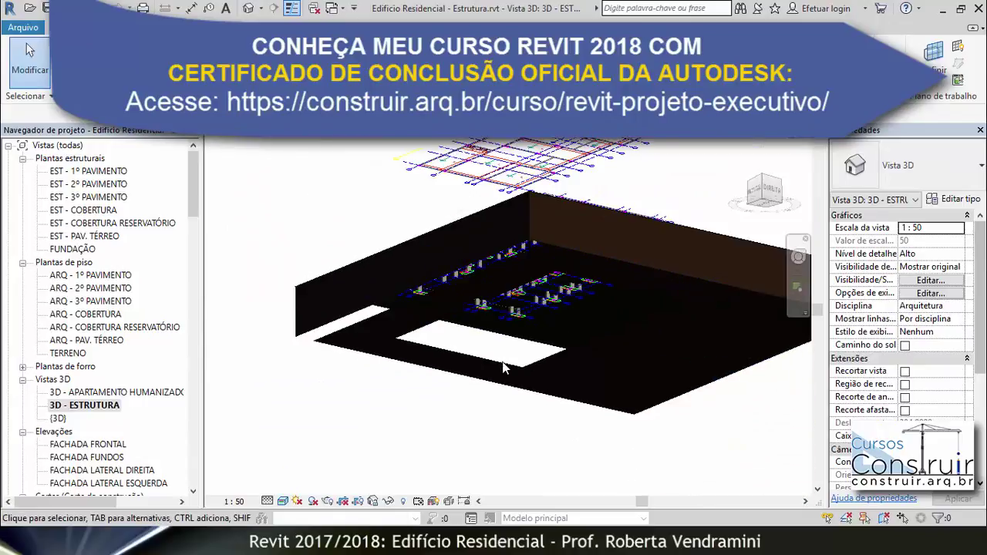
scroll(503, 368, down, 2)
shift+middle_drag(540, 286, 553, 327)
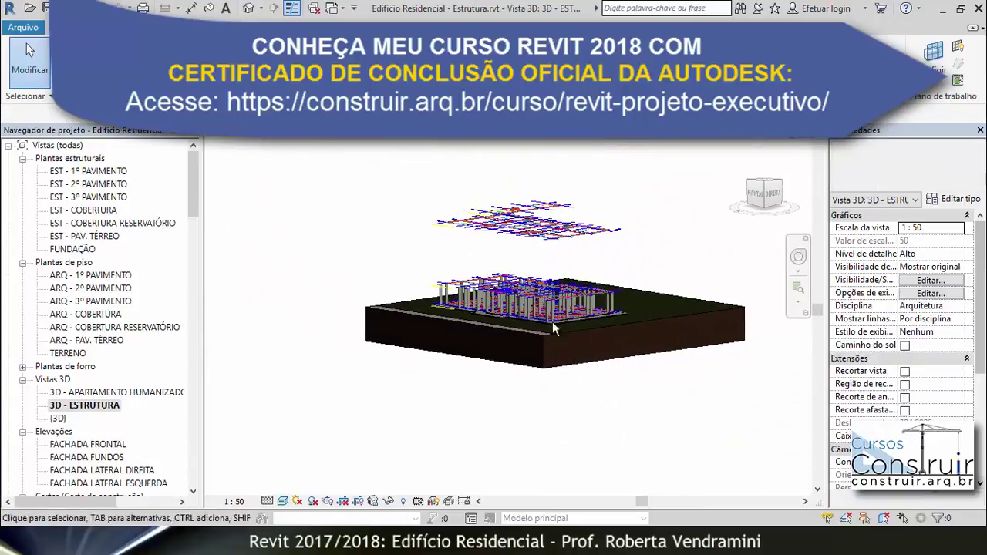
scroll(532, 285, up, 2)
scroll(524, 270, up, 2)
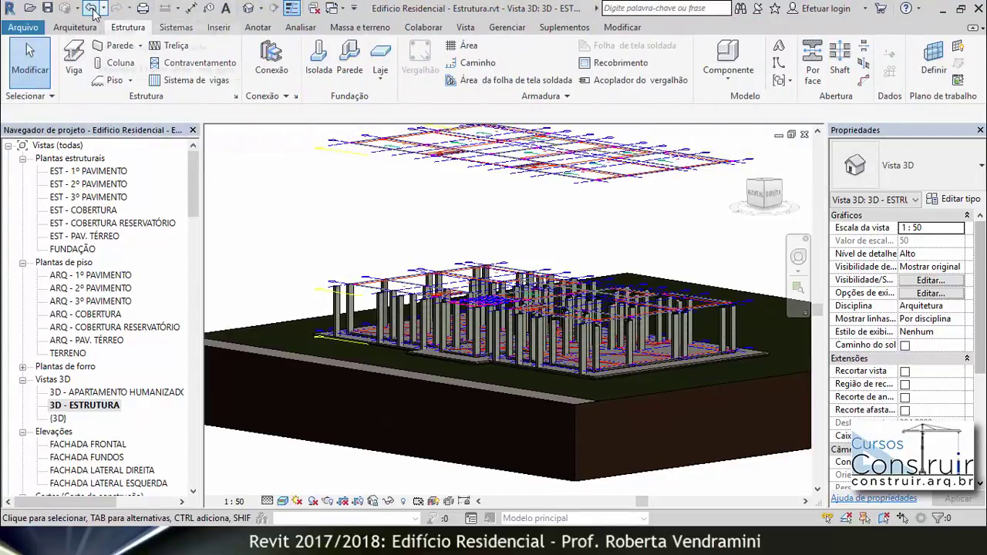
- Undo the grid-intersection columns twice and return to the FUNDAÇÃO plan
click(91, 8)
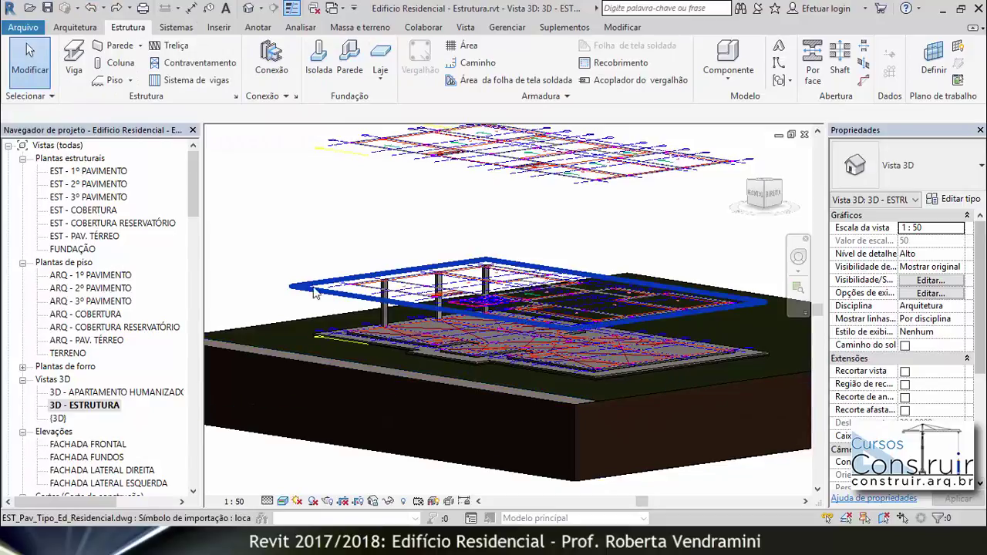
key(ctrl+z)
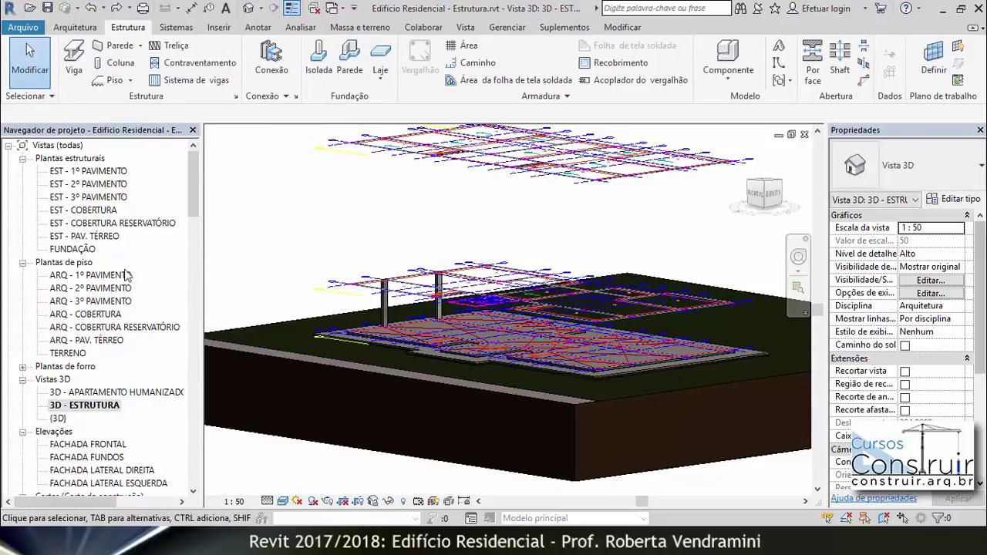
double_click(74, 249)
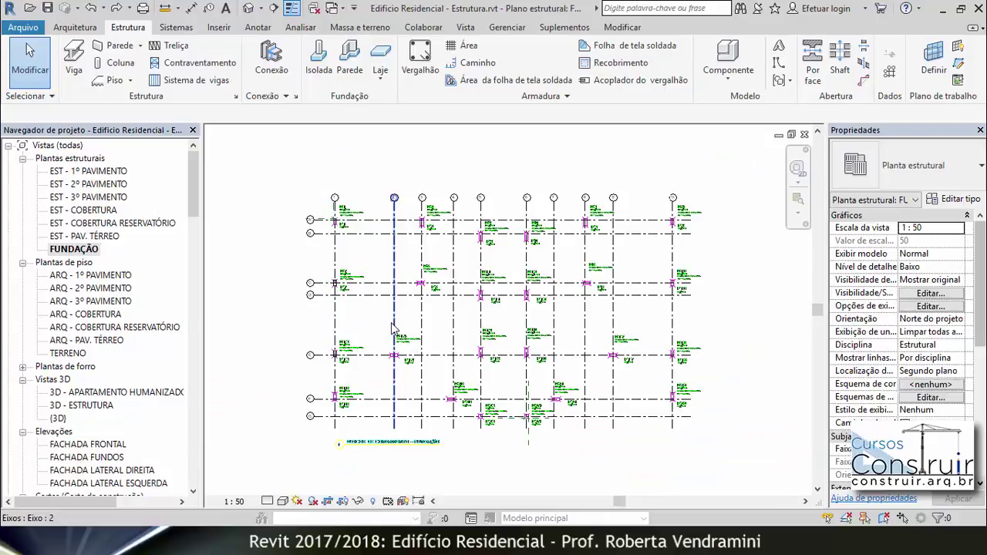
- Copy the 20 x 40 cm column from P1 midpoint to P5 and select the new copy
scroll(324, 225, up, 2)
scroll(324, 225, up, 4)
scroll(324, 225, up, 5)
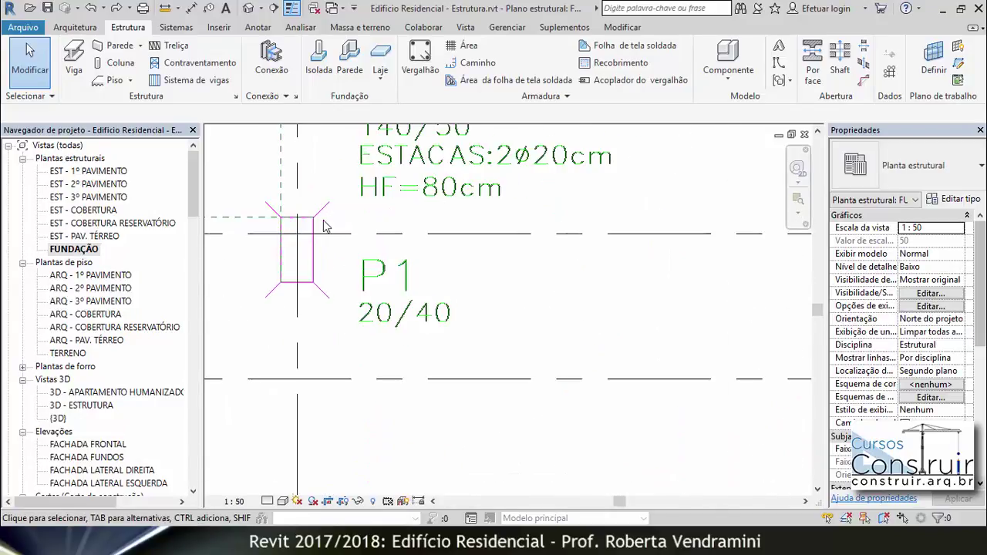
scroll(324, 226, up, 2)
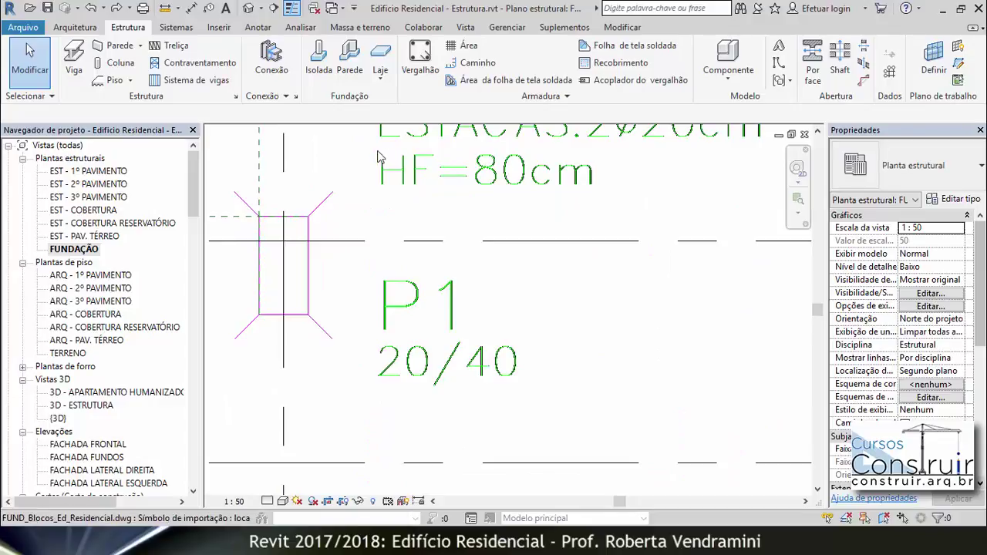
click(295, 213)
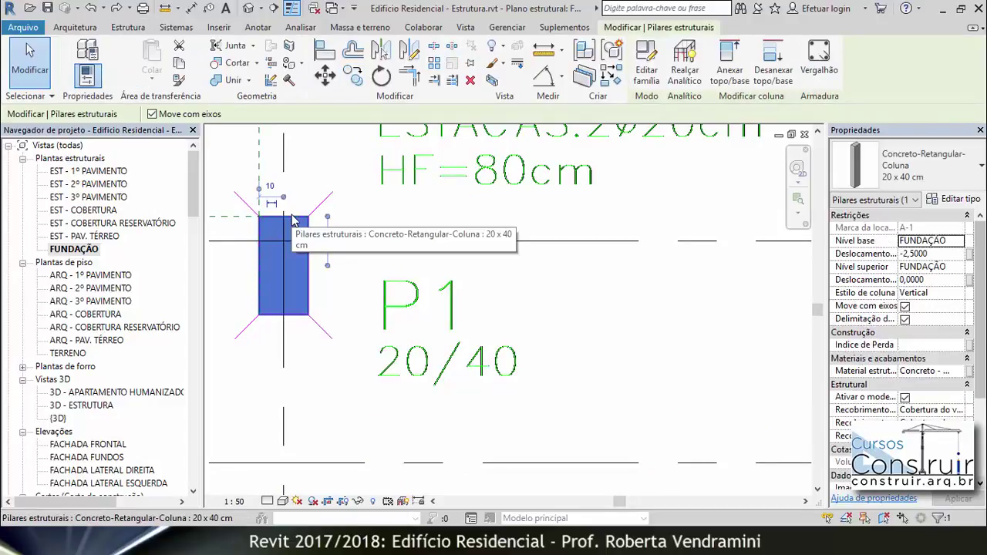
click(354, 77)
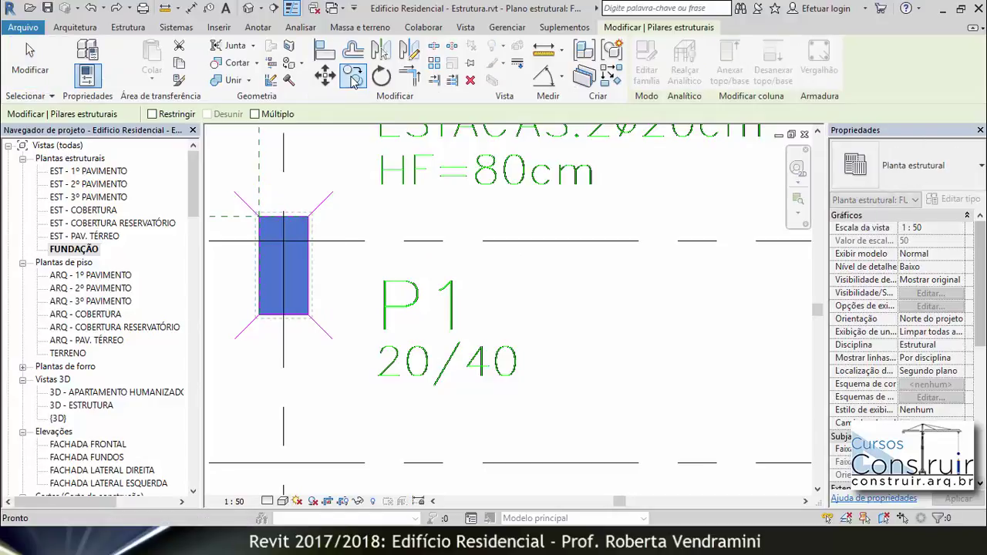
click(309, 270)
scroll(286, 250, down, 1)
scroll(289, 239, down, 3)
scroll(293, 232, down, 1)
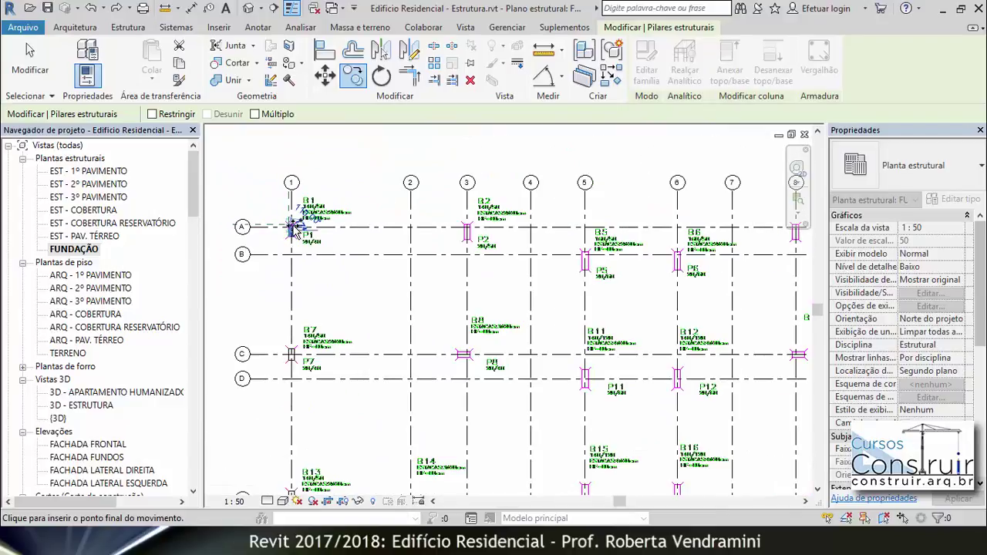
scroll(540, 256, up, 2)
scroll(534, 259, up, 2)
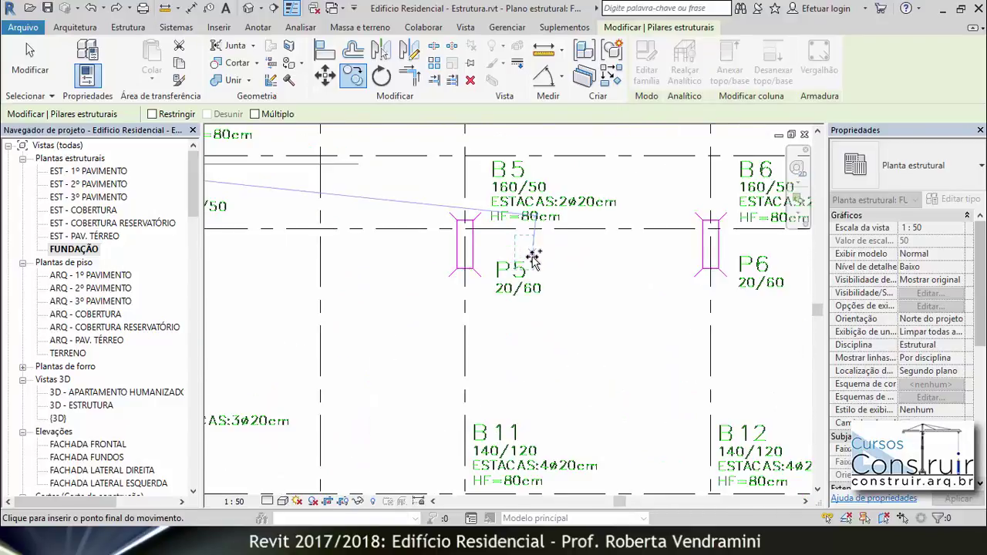
scroll(533, 259, up, 1)
scroll(507, 284, up, 1)
scroll(469, 239, up, 1)
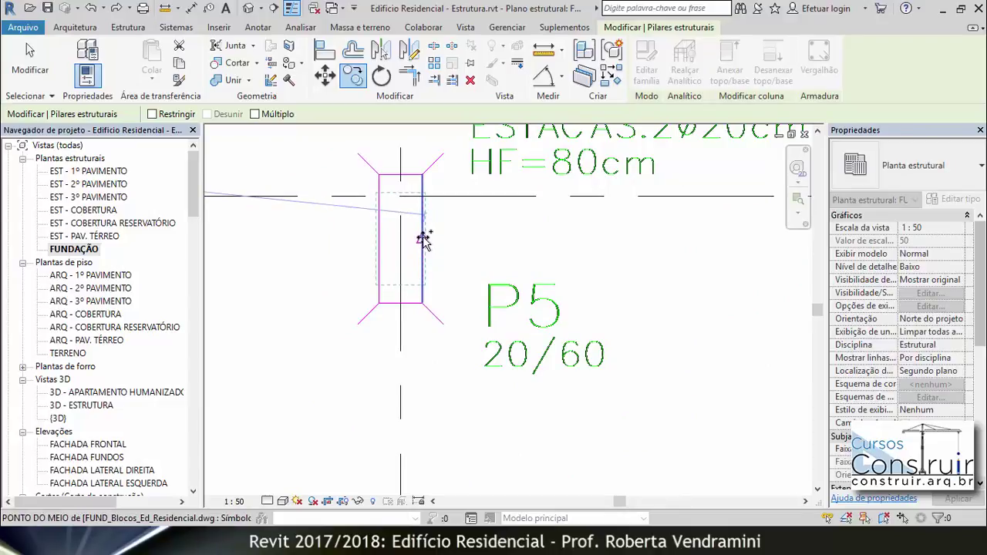
click(423, 238)
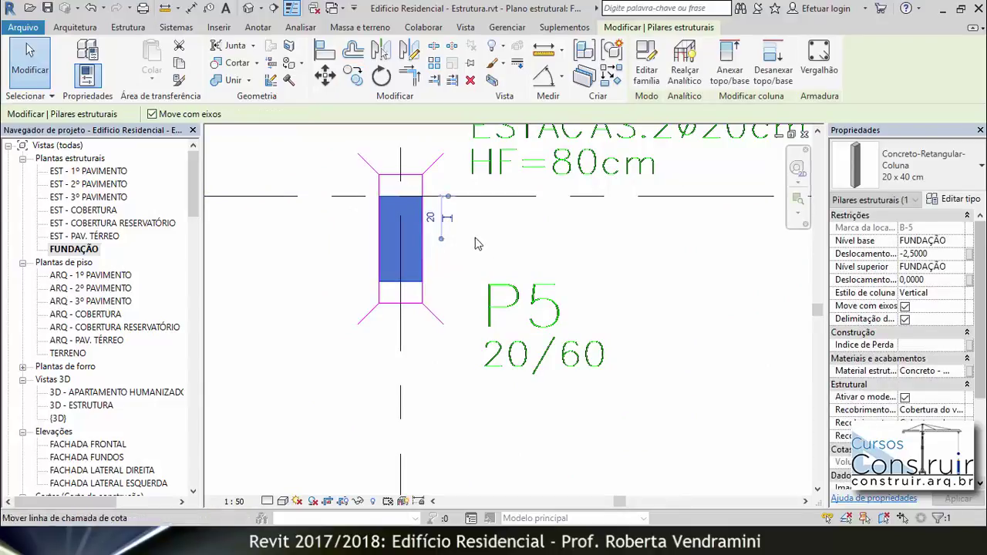
key(Escape)
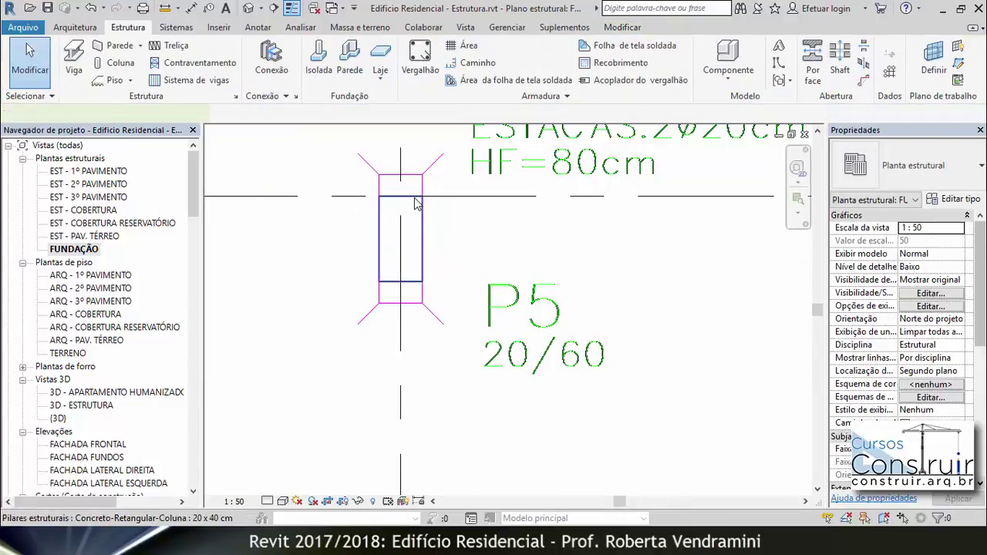
click(415, 203)
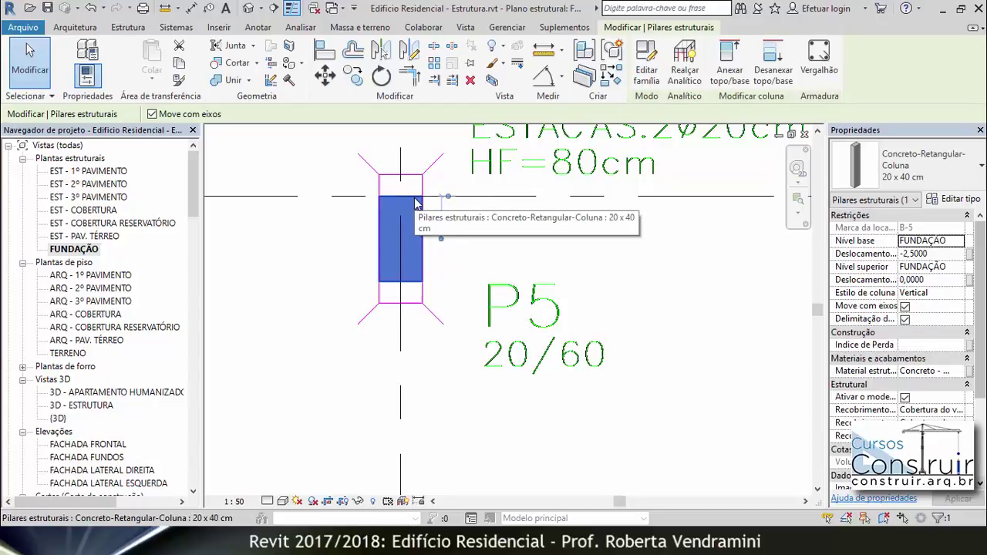
- Duplicate the column type as '20 x 60 cm' with h 0,6000 and apply it to the P5 column
click(956, 200)
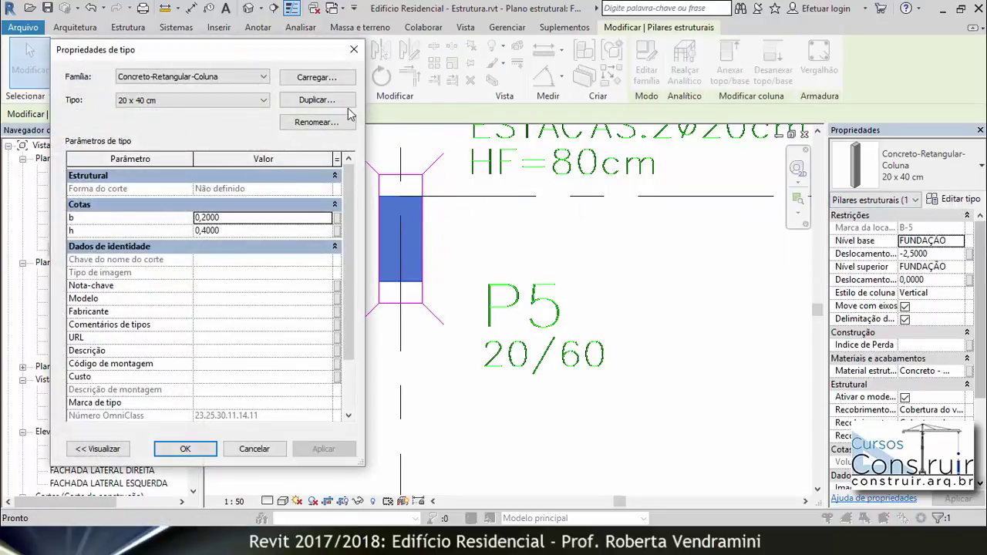
click(323, 101)
click(681, 248)
text(20 x 60 cm)
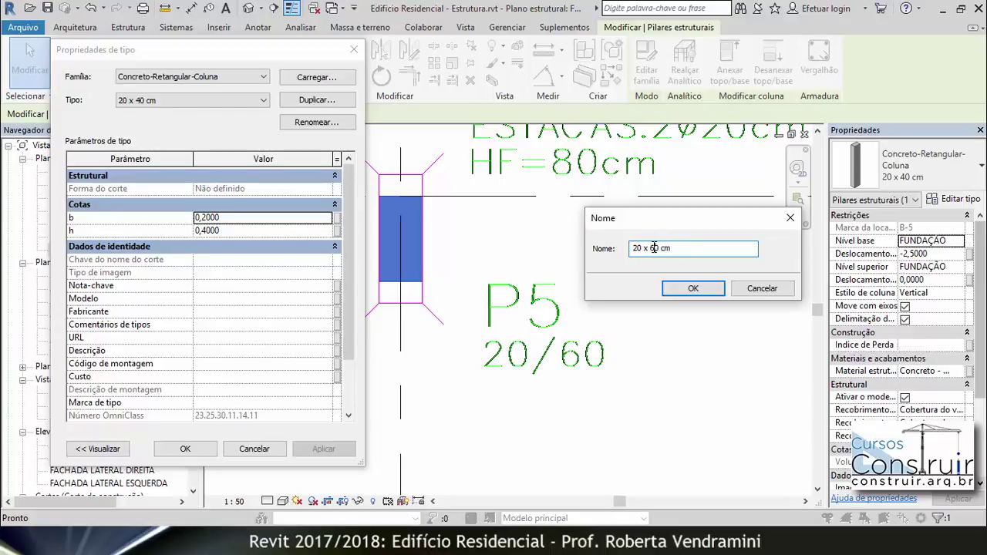
click(694, 288)
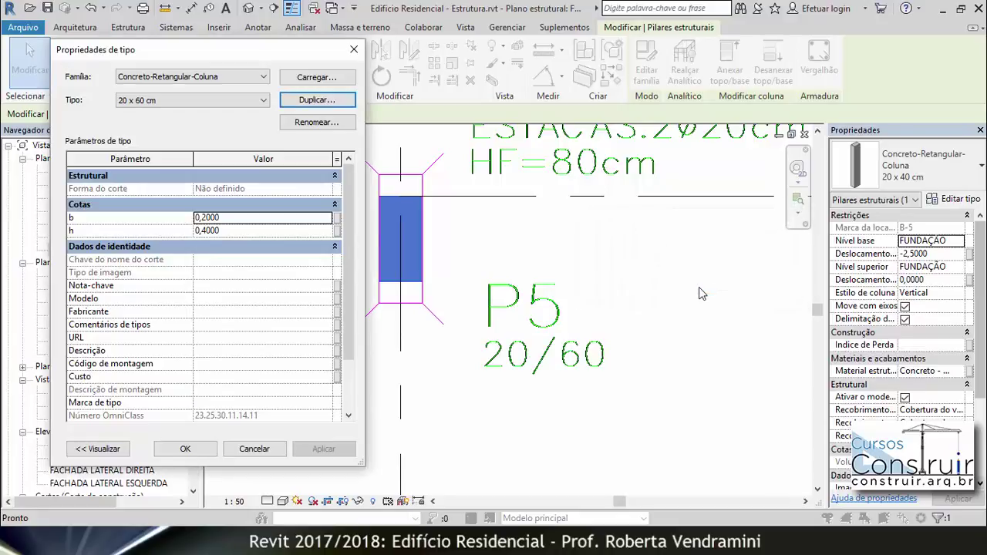
click(213, 233)
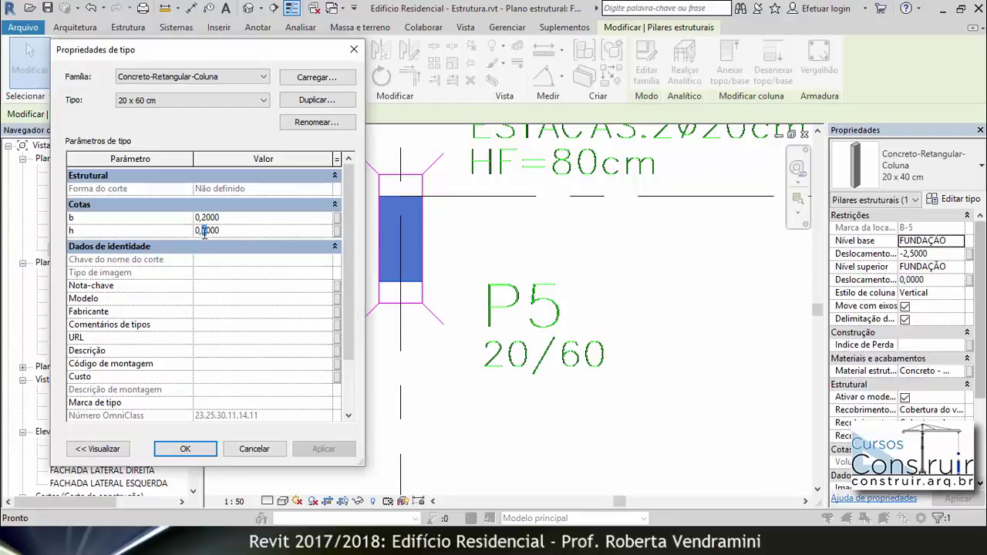
text(0,6000)
click(189, 449)
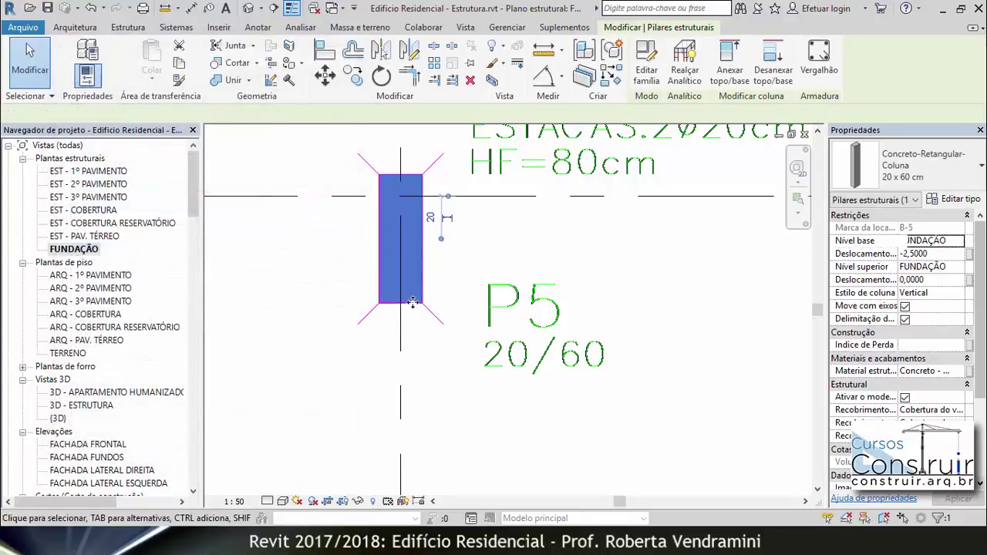
key(Escape)
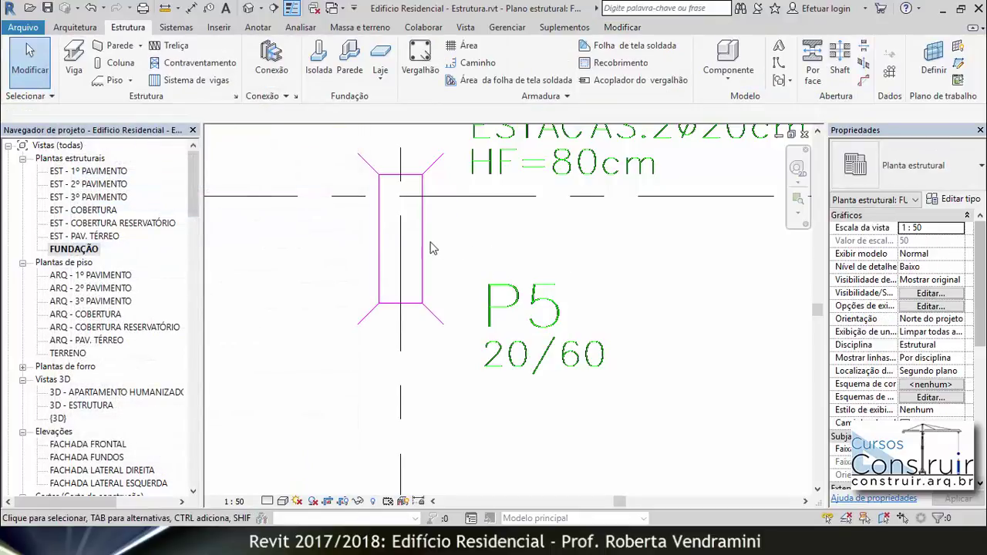
- Copy the 20 x 60 cm P5 column by its corner onto piers P11 and P15 with Múltiplo
click(423, 247)
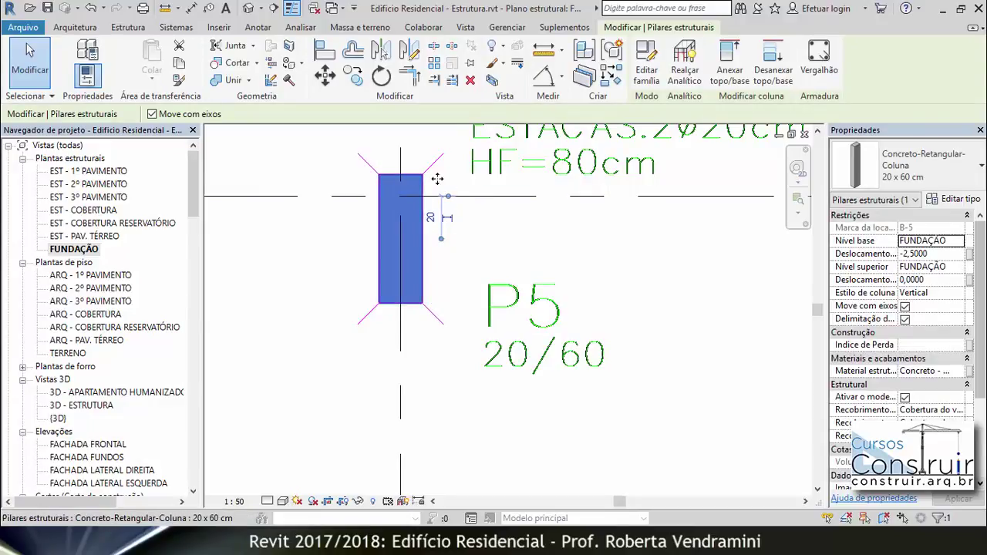
click(497, 247)
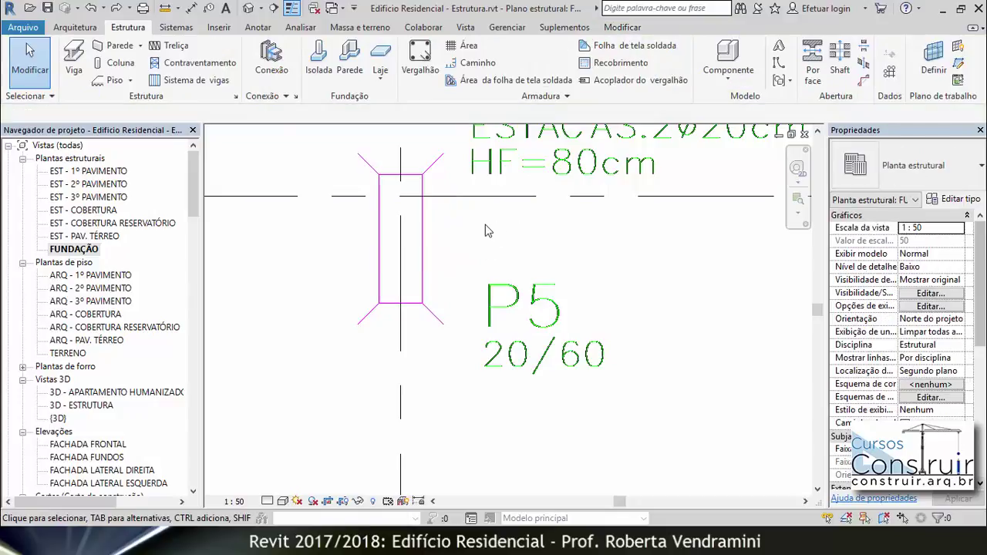
click(424, 239)
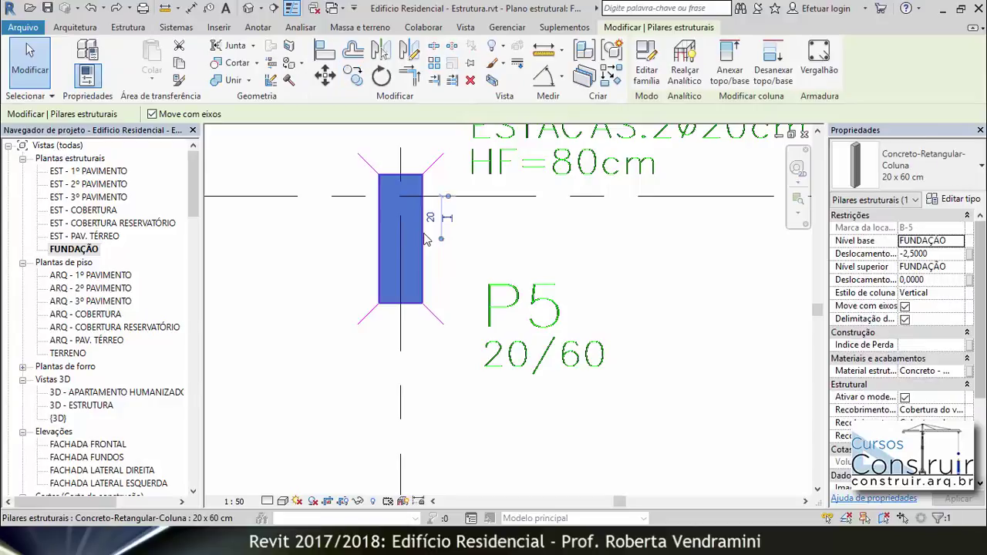
click(353, 77)
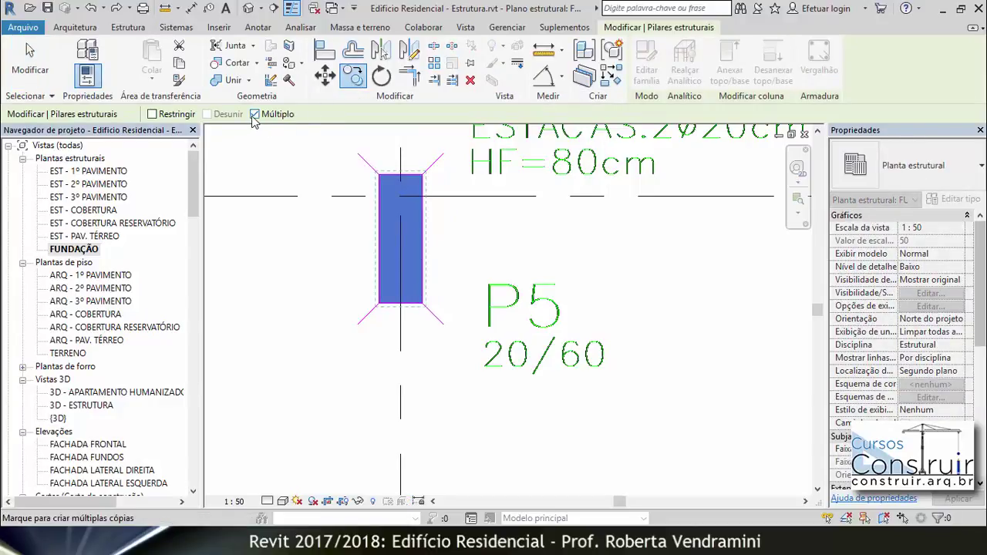
click(378, 175)
scroll(386, 174, down, 5)
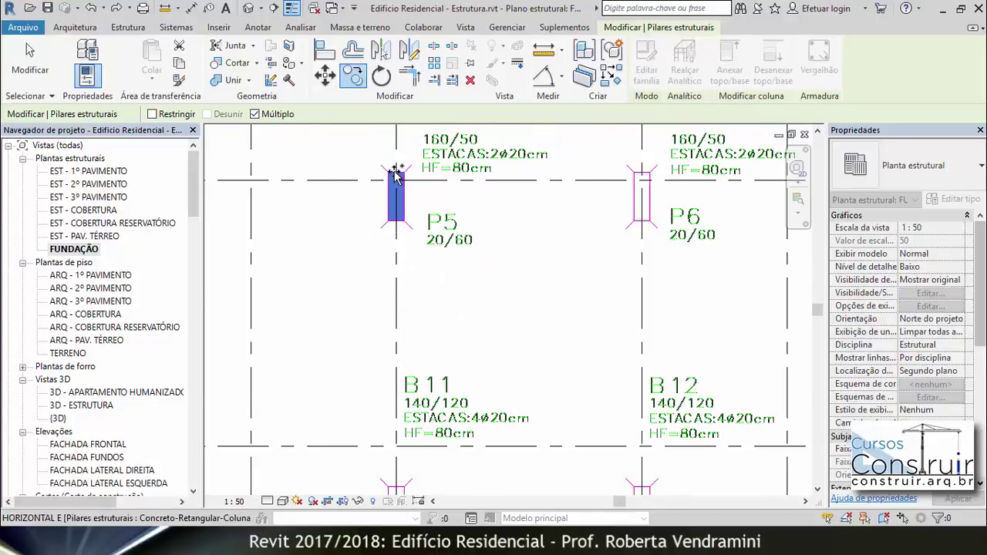
scroll(395, 268, up, 1)
scroll(386, 262, up, 3)
scroll(363, 255, up, 3)
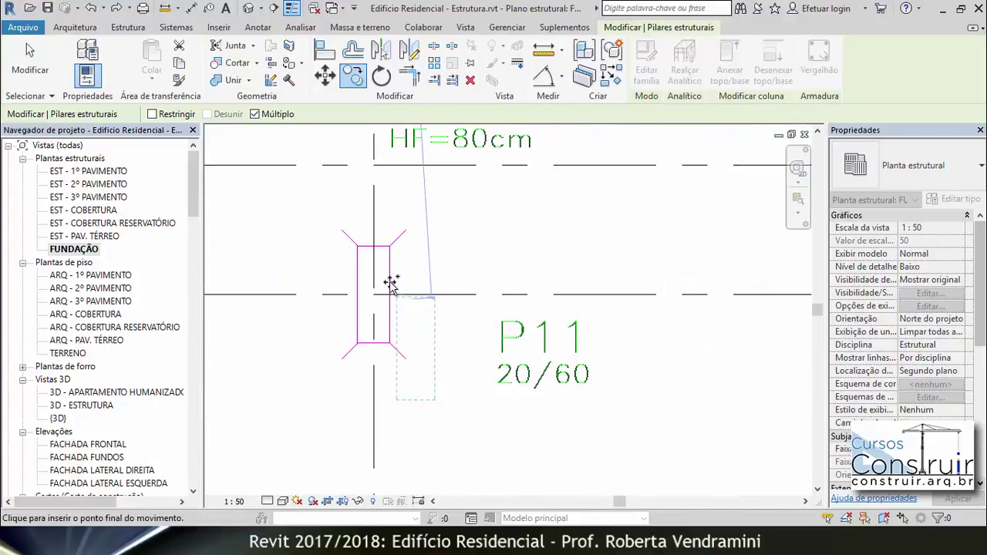
click(357, 253)
scroll(452, 214, down, 3)
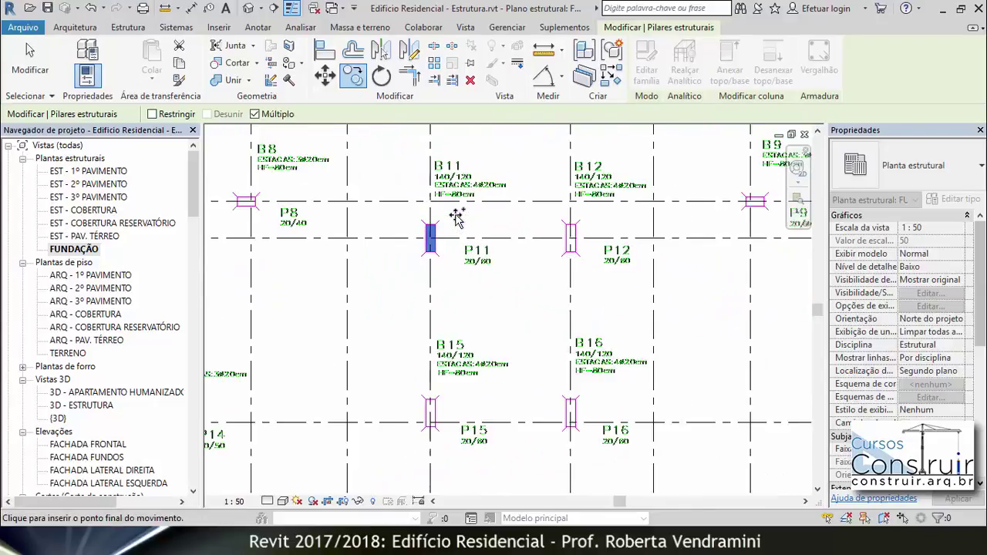
scroll(462, 309, down, 2)
scroll(462, 335, up, 2)
scroll(452, 336, up, 2)
scroll(421, 293, up, 2)
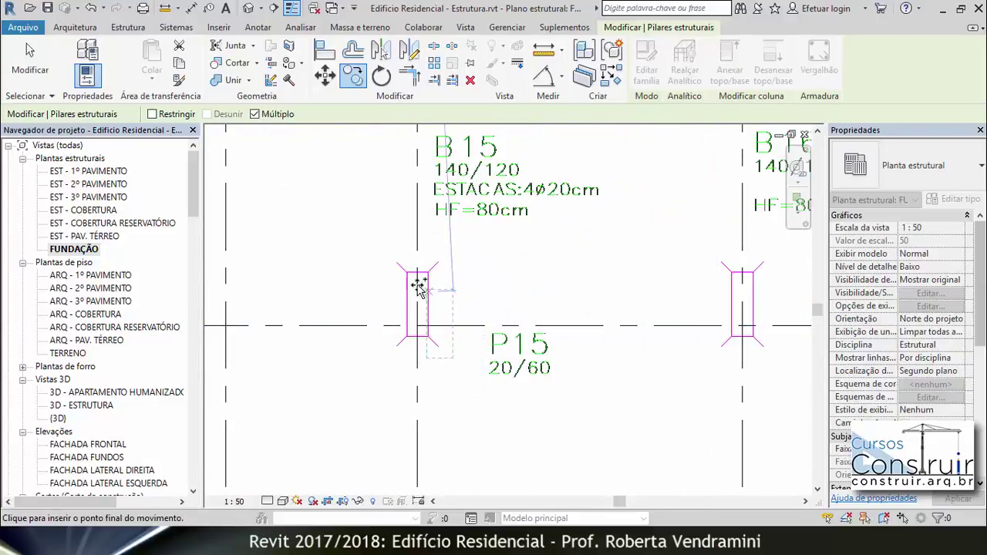
click(408, 276)
scroll(502, 269, down, 3)
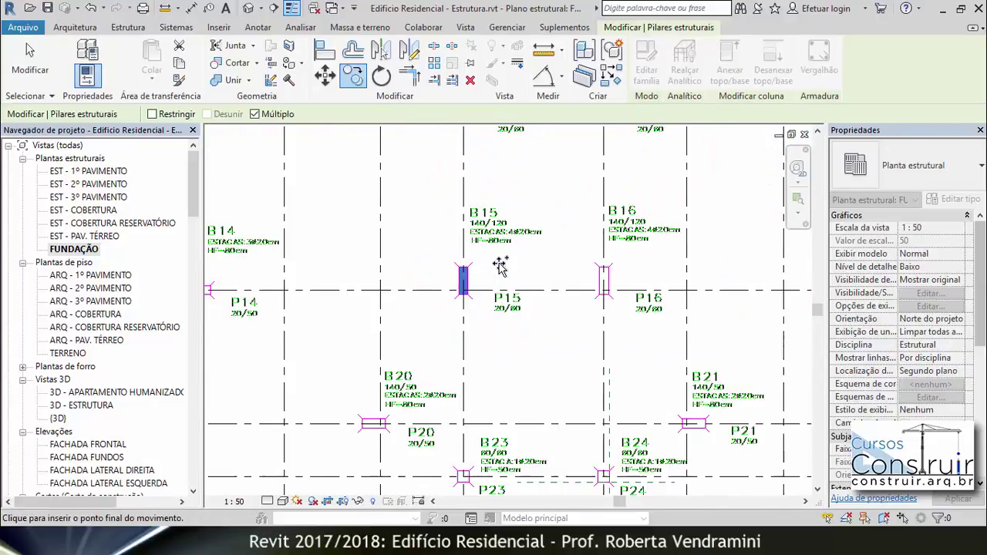
scroll(501, 266, down, 2)
key(Escape)
key(Escape)
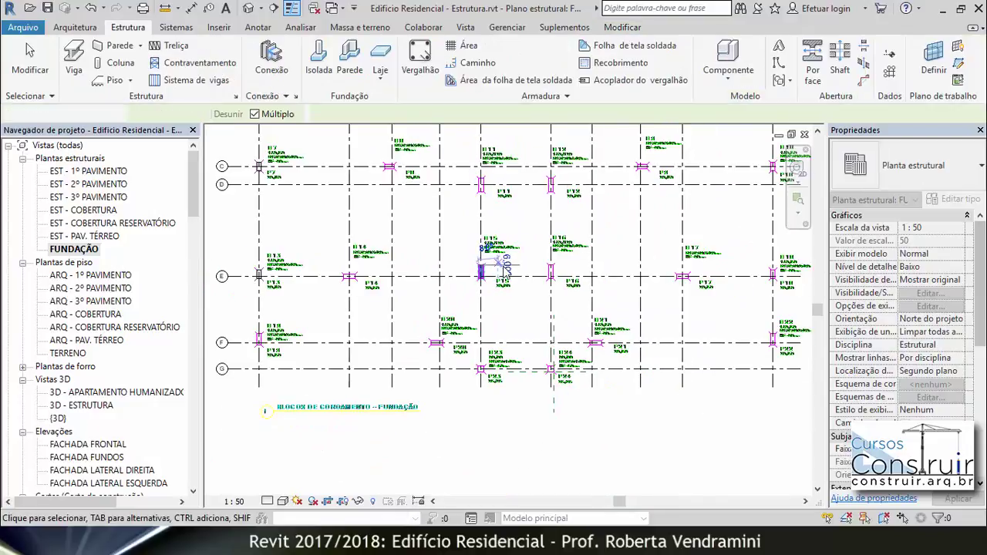
scroll(463, 332, down, 1)
scroll(461, 339, down, 1)
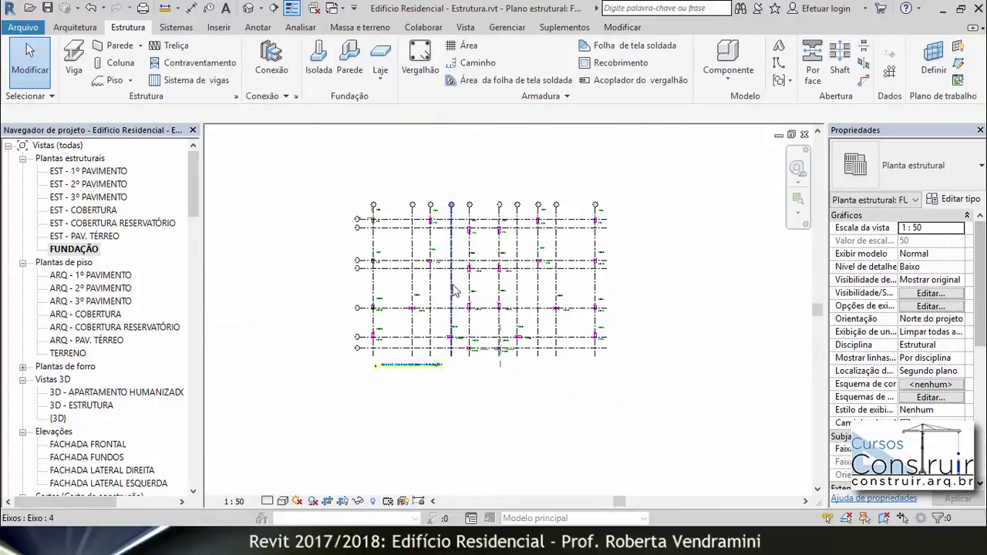
- Open the ARQ - PAV. TÉRREO floor plan and zoom in on a column
scroll(461, 249, up, 3)
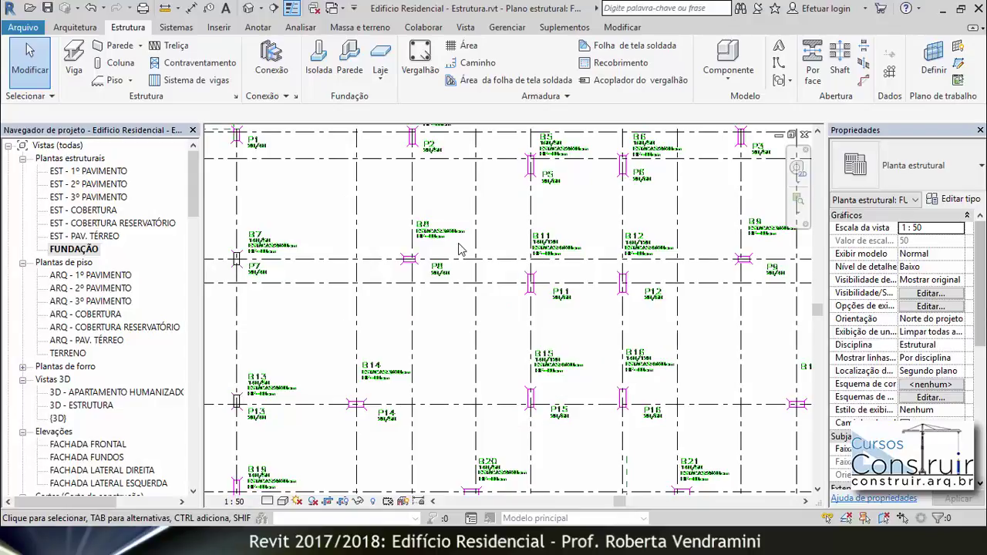
double_click(92, 341)
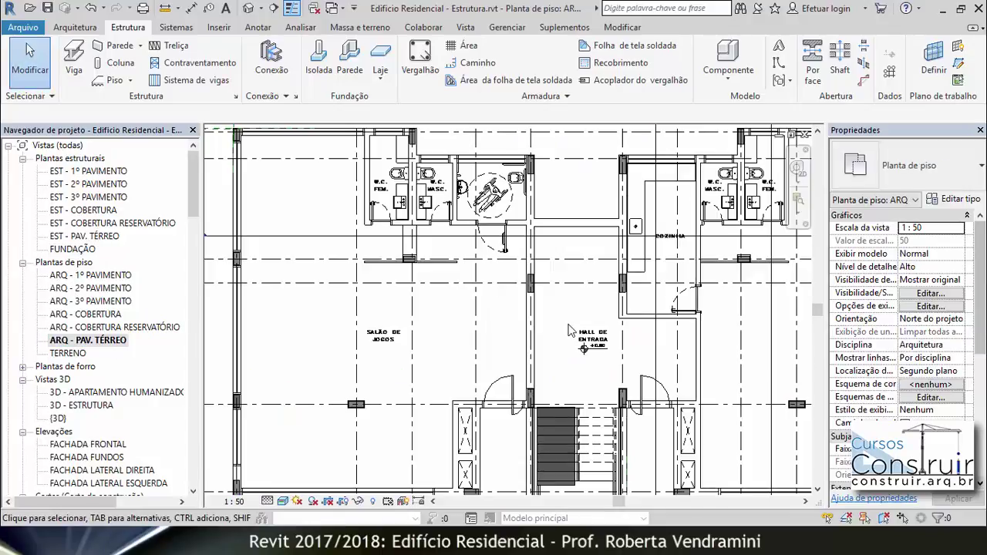
scroll(373, 263, down, 2)
scroll(373, 277, down, 2)
scroll(370, 309, up, 3)
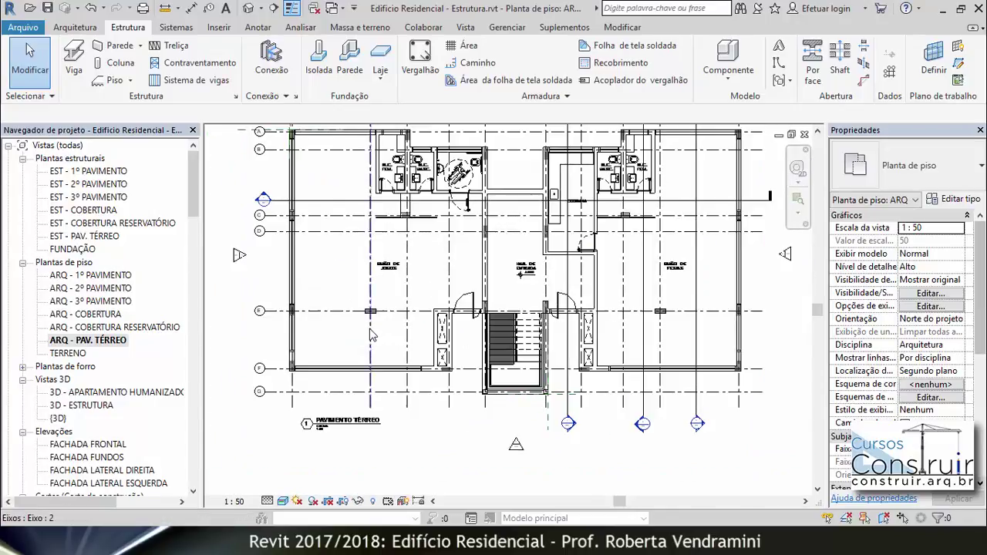
scroll(370, 323, up, 2)
scroll(370, 322, up, 2)
scroll(378, 305, up, 2)
scroll(401, 292, up, 2)
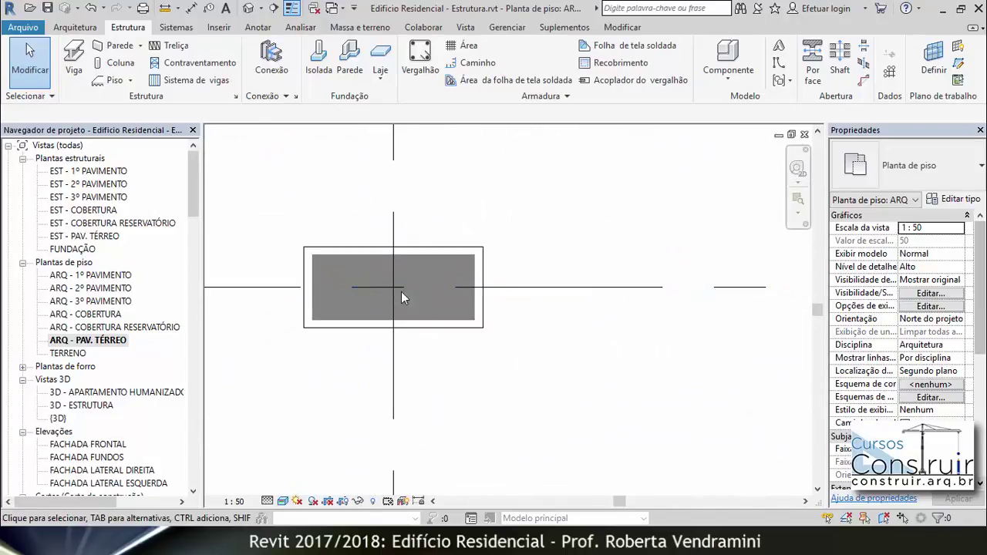
scroll(401, 291, up, 2)
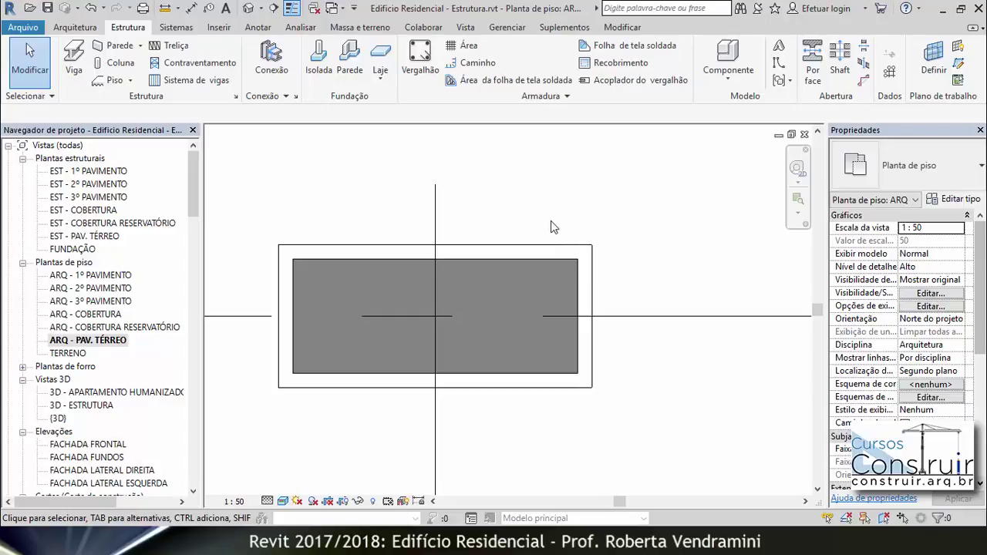
- Measure the column outline, confirming it is 0,55 by 0,25
click(164, 9)
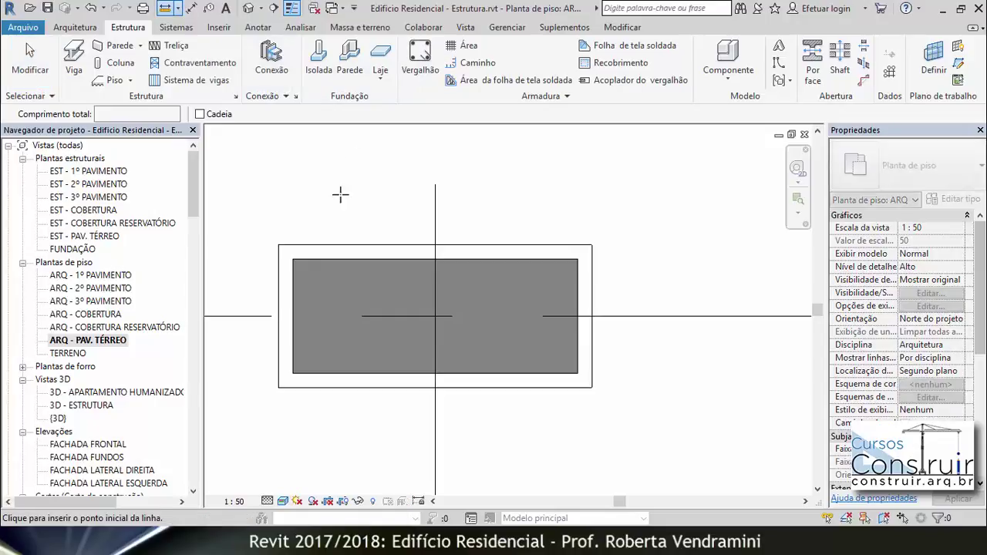
click(278, 244)
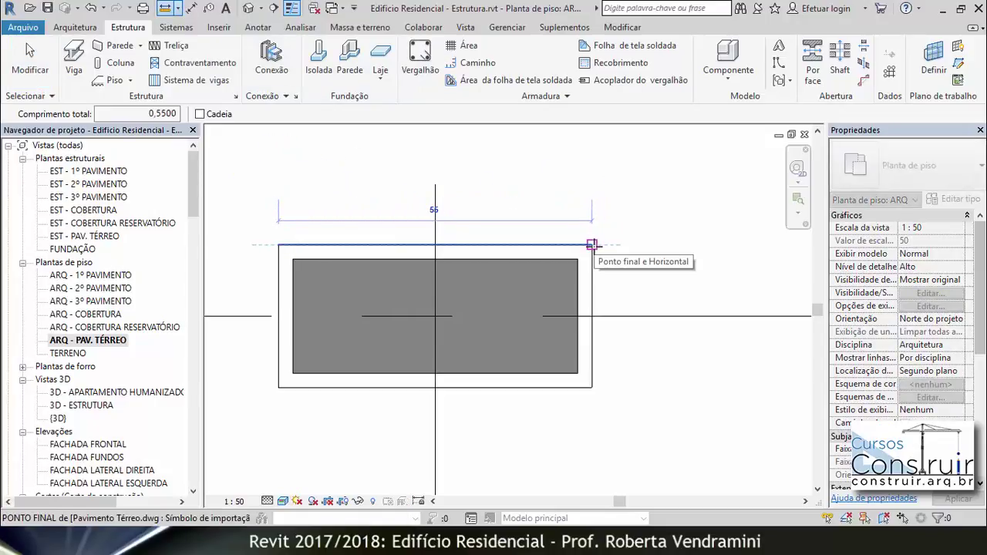
click(592, 245)
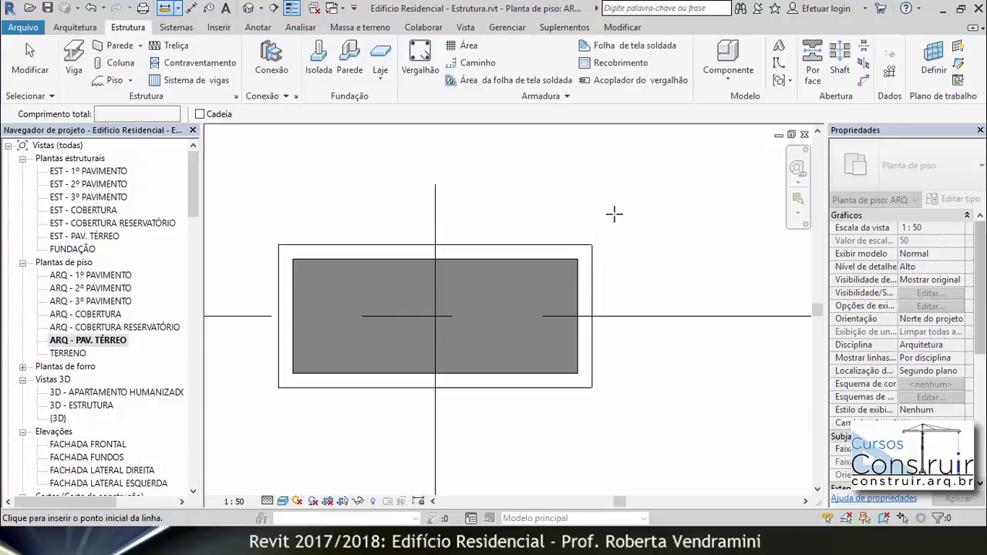
click(592, 245)
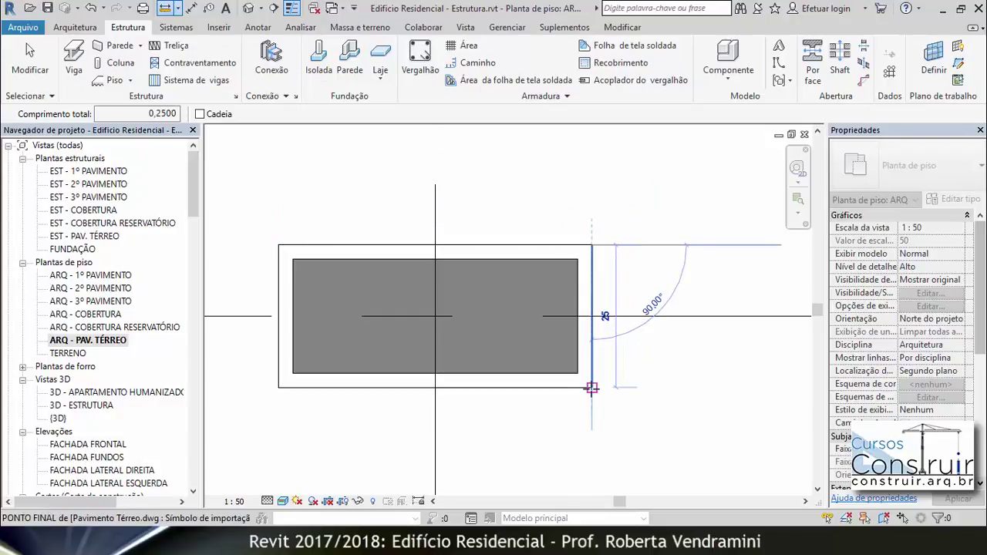
key(Escape)
key(Escape)
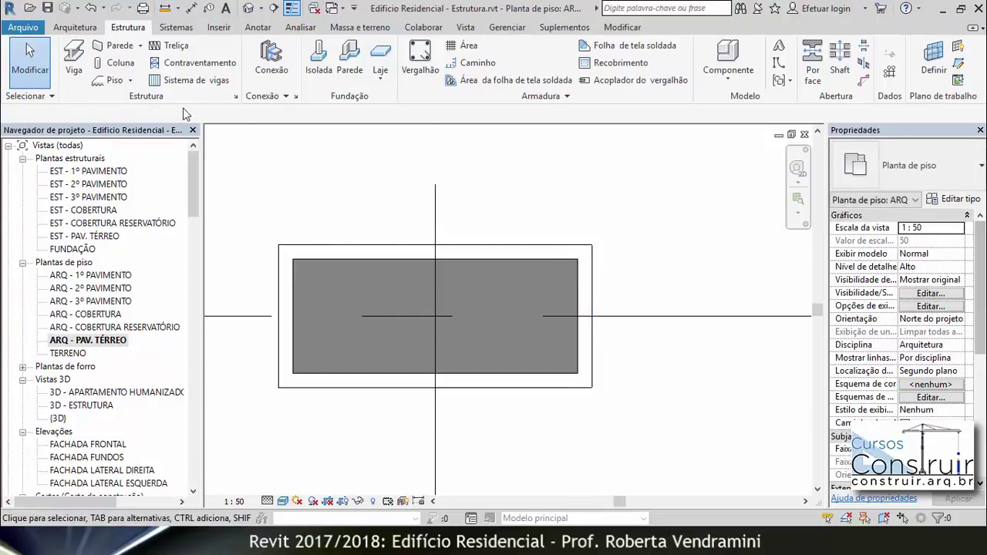
- Start an architectural column and duplicate its type as '25 x 55 cm'
click(81, 28)
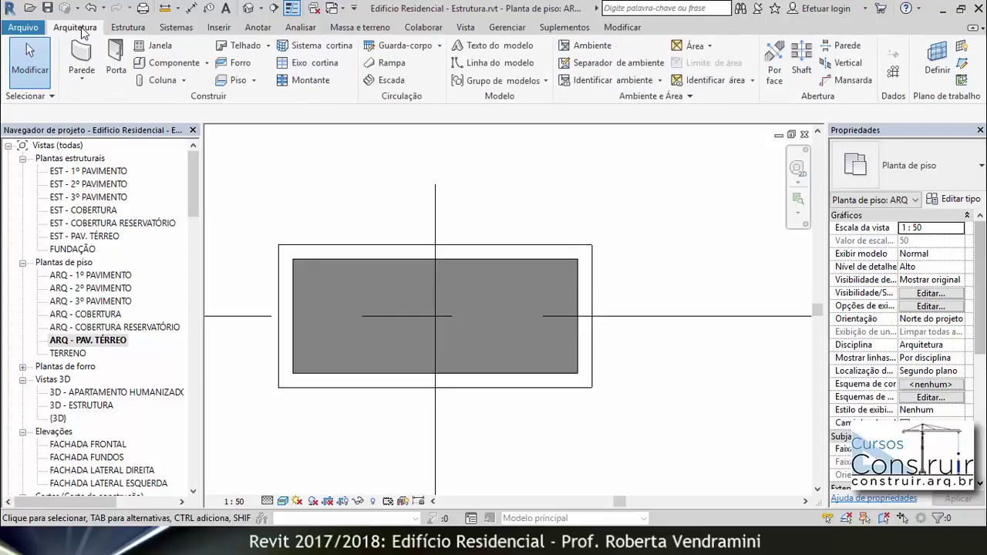
click(182, 82)
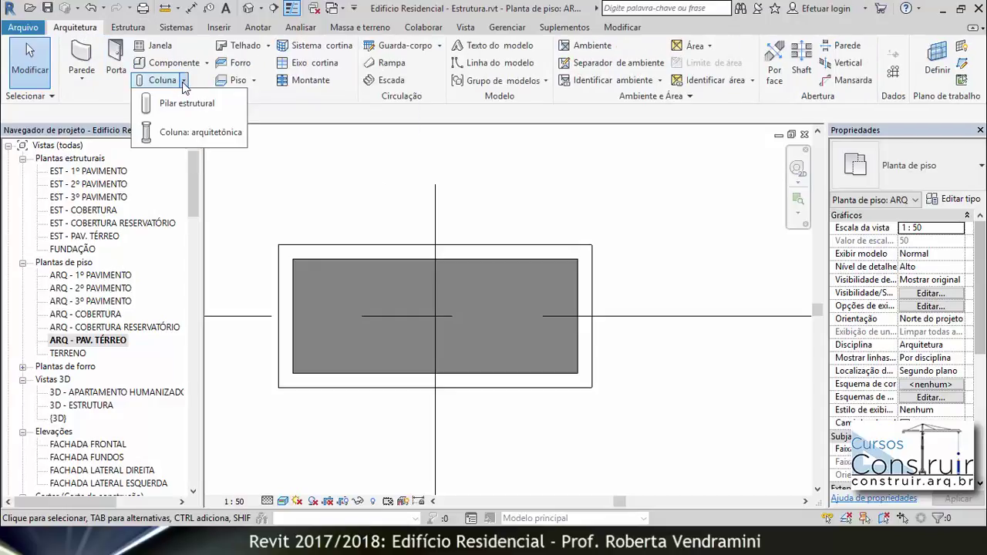
click(177, 133)
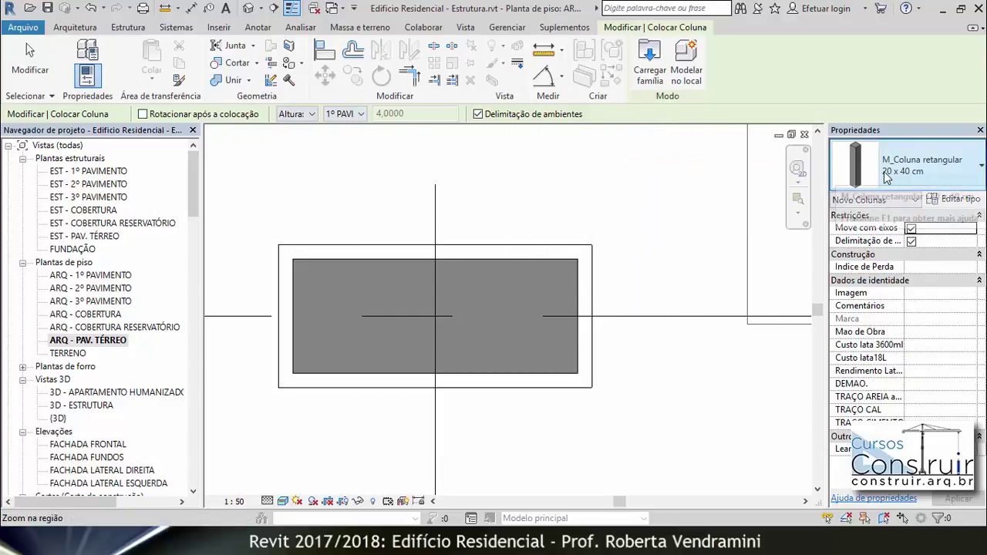
click(957, 200)
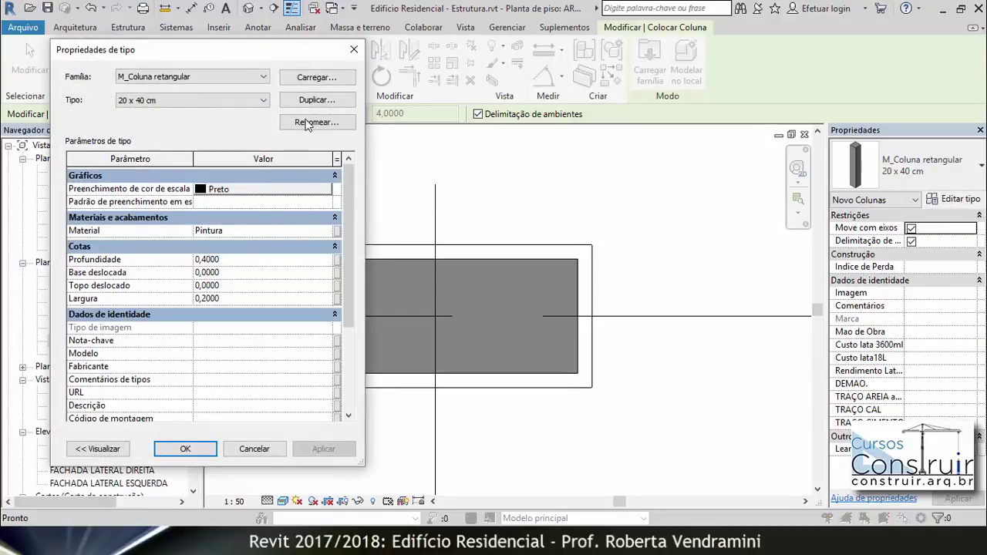
click(314, 101)
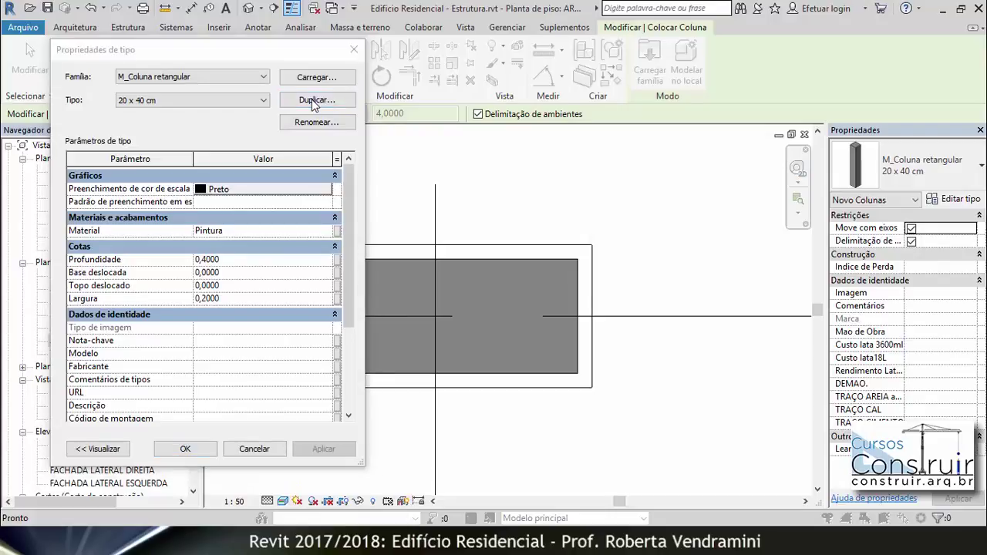
click(650, 248)
text(25 x 55 cm)
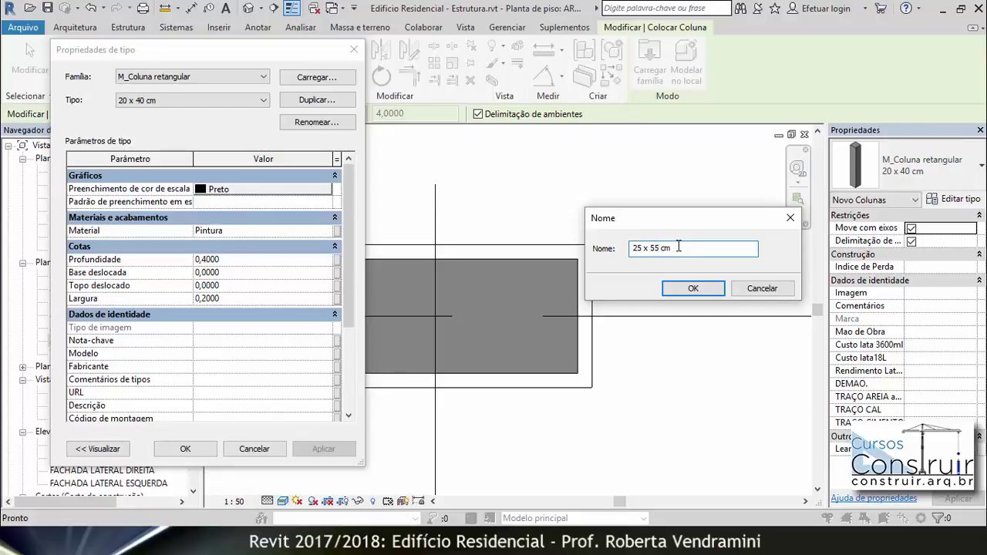
click(691, 287)
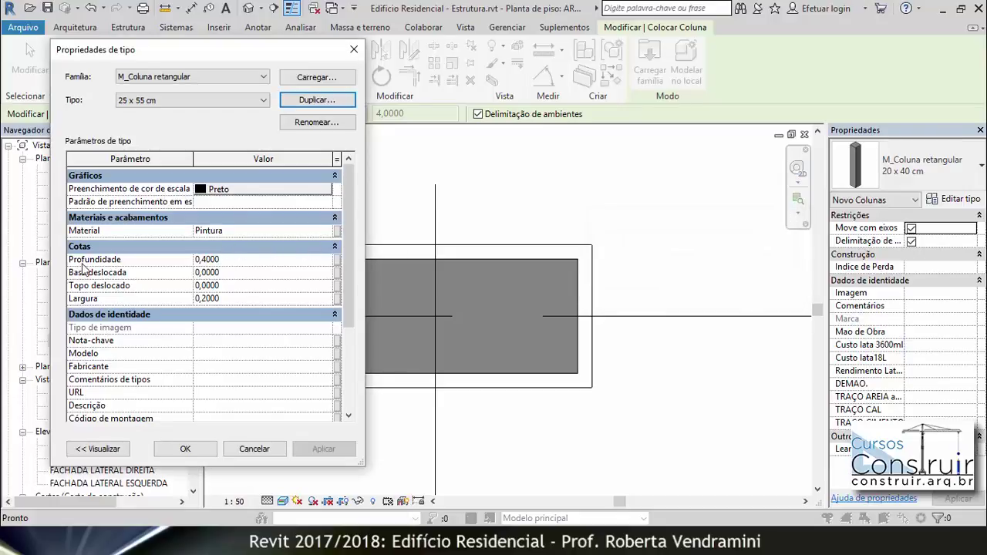
- Set the new type's Profundidade to 0,55 and Largura to 0,25 and confirm
click(210, 259)
double_click(202, 259)
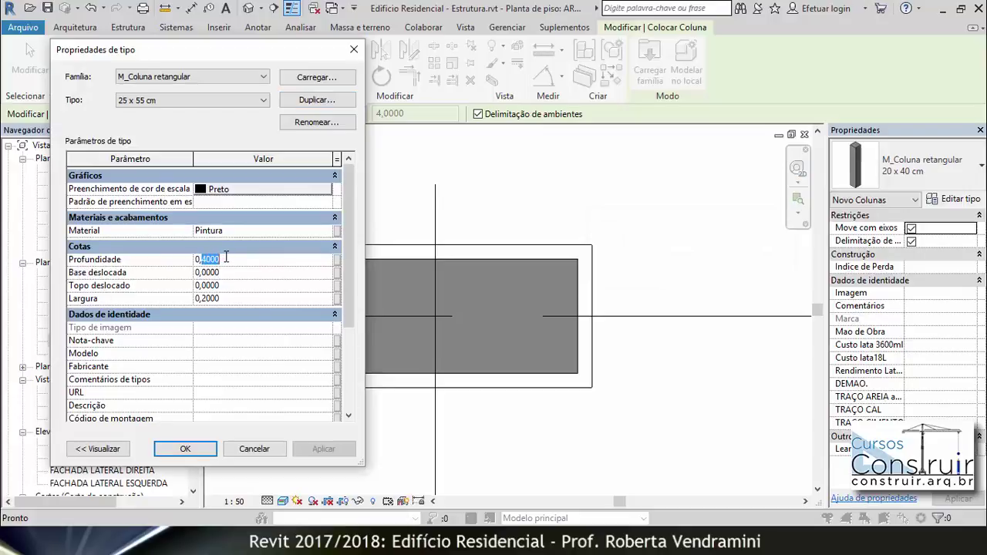
text(0,55)
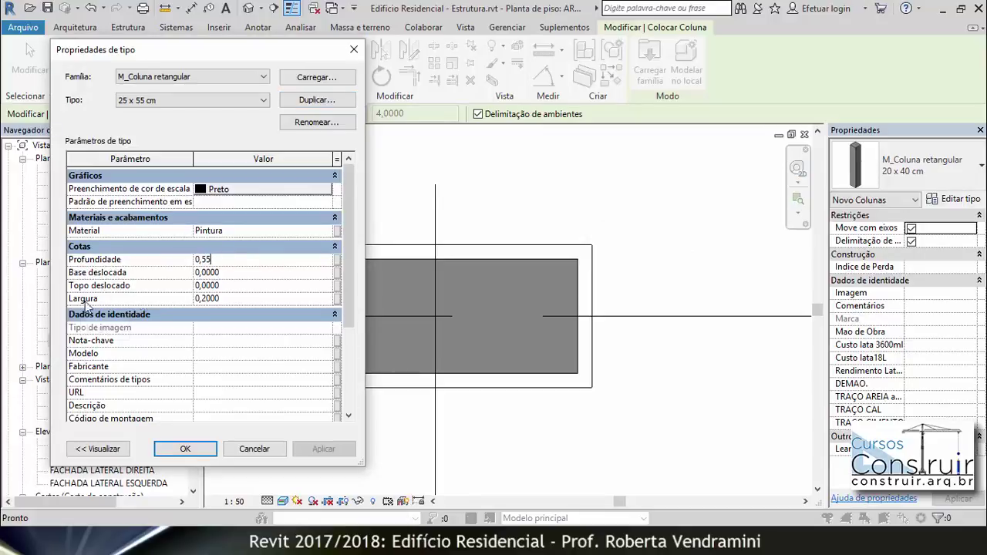
click(217, 298)
drag(205, 298, 225, 299)
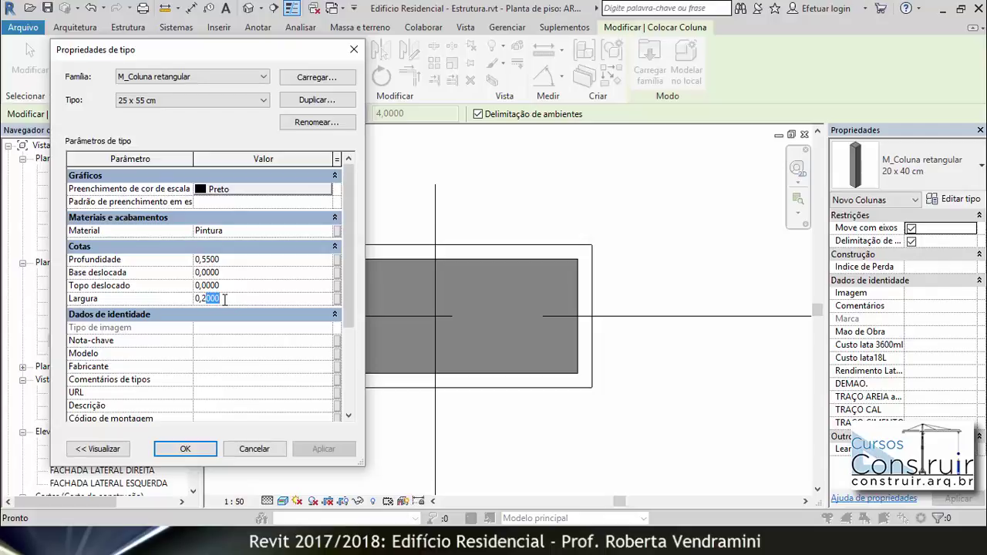
text(5)
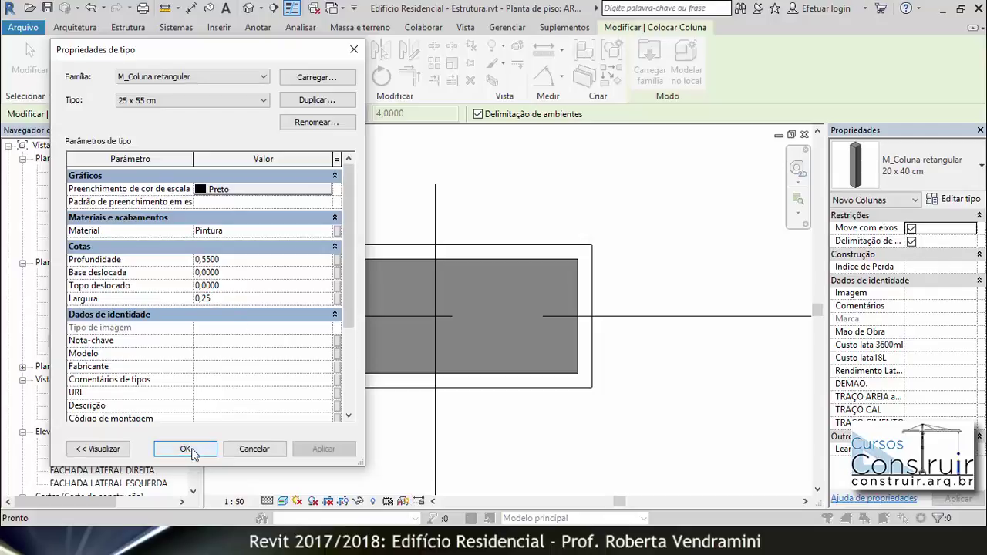
click(189, 449)
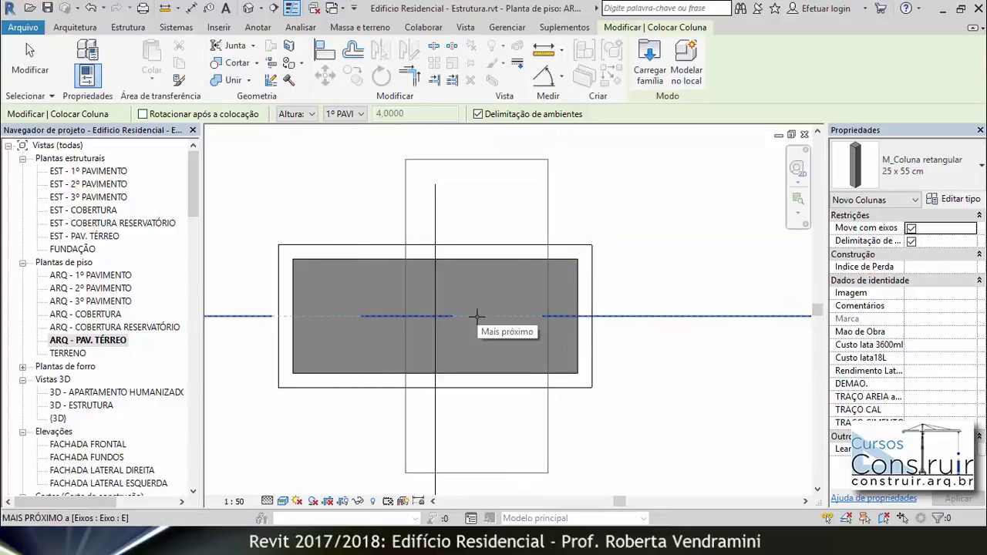
- Place the 25 x 55 cm column rotated horizontally at the grid intersection, then select it
key(space)
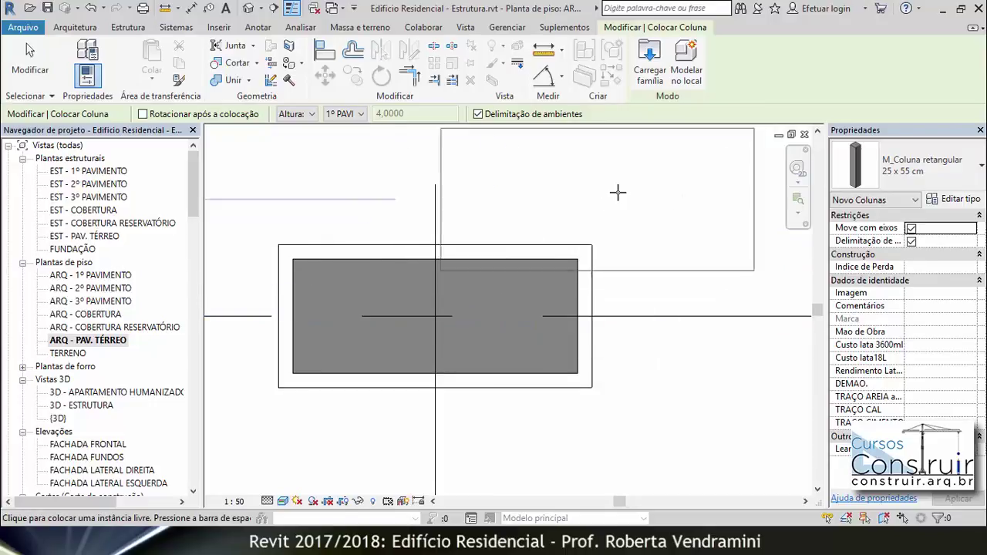
click(435, 316)
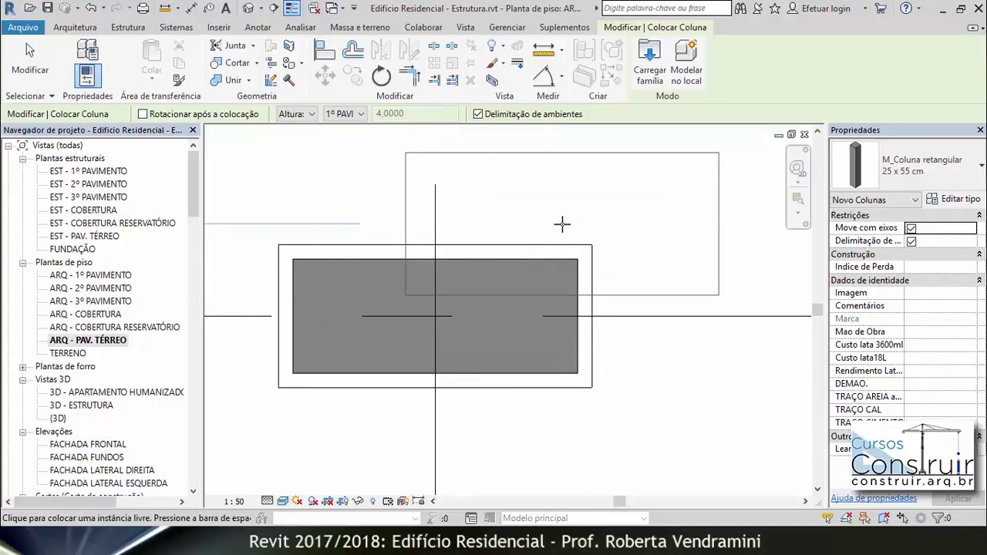
key(Escape)
key(Escape)
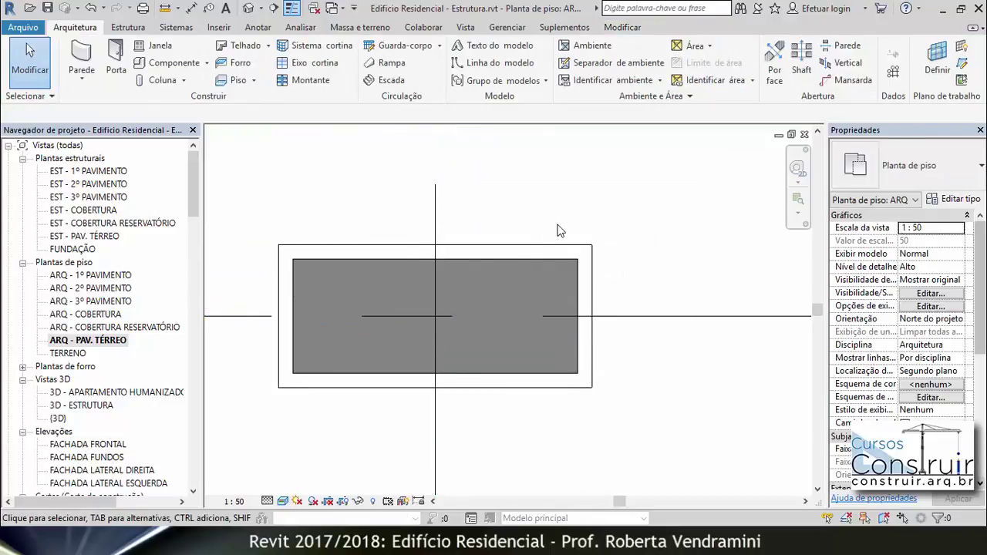
key(z)
key(f)
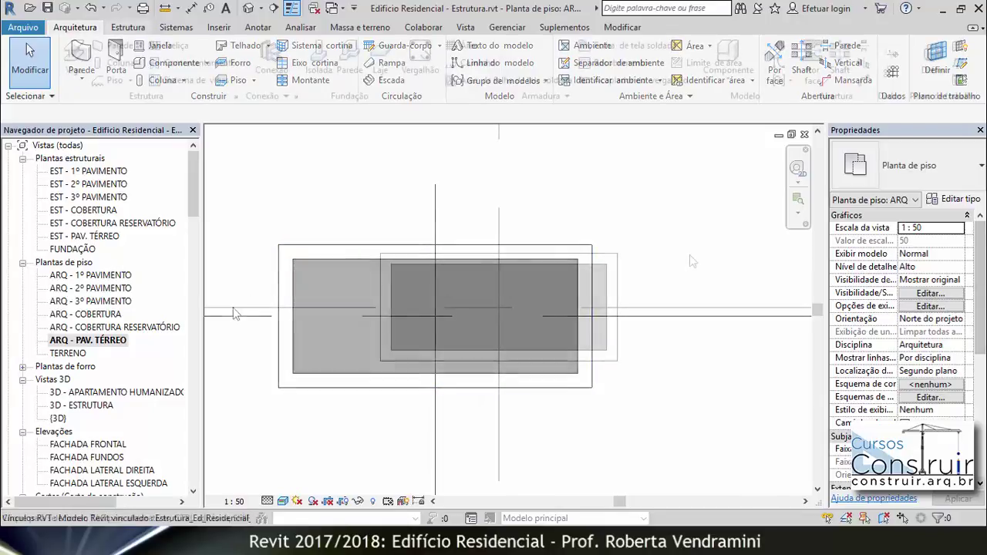
click(601, 262)
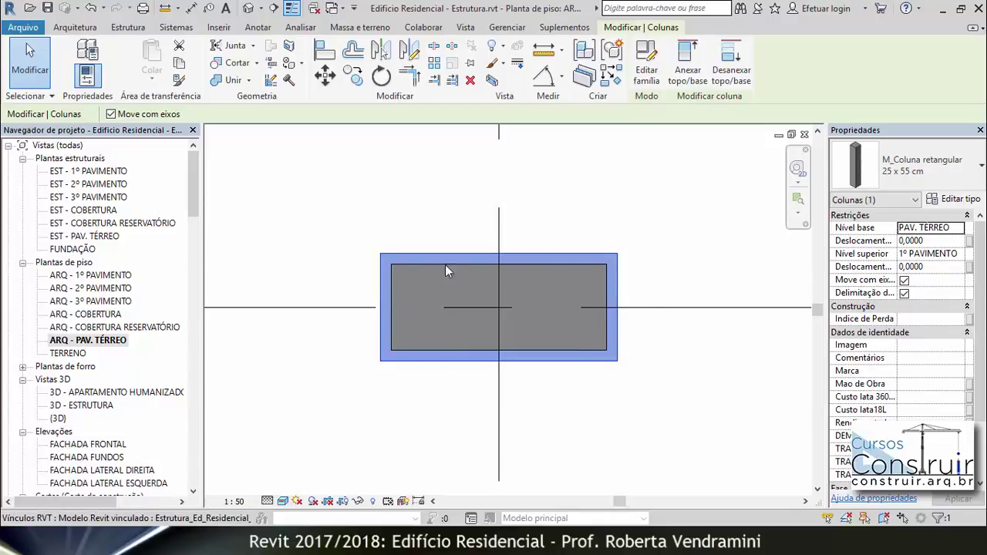
- Give the 25 x 55 cm column a top offset of -0,2000 and a base offset of -0,0500
click(910, 266)
double_click(905, 266)
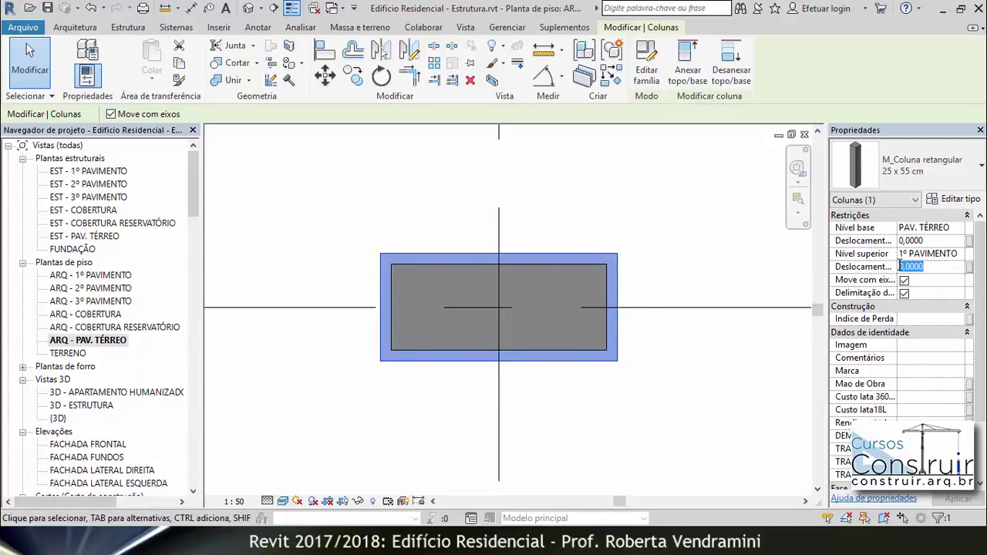
key(BackSpace)
text(-0.2)
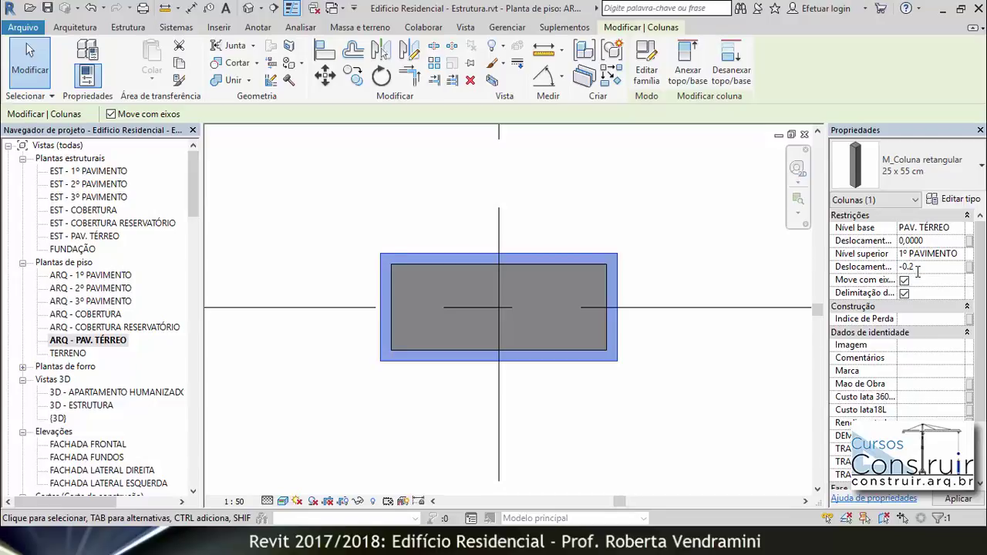
key(Return)
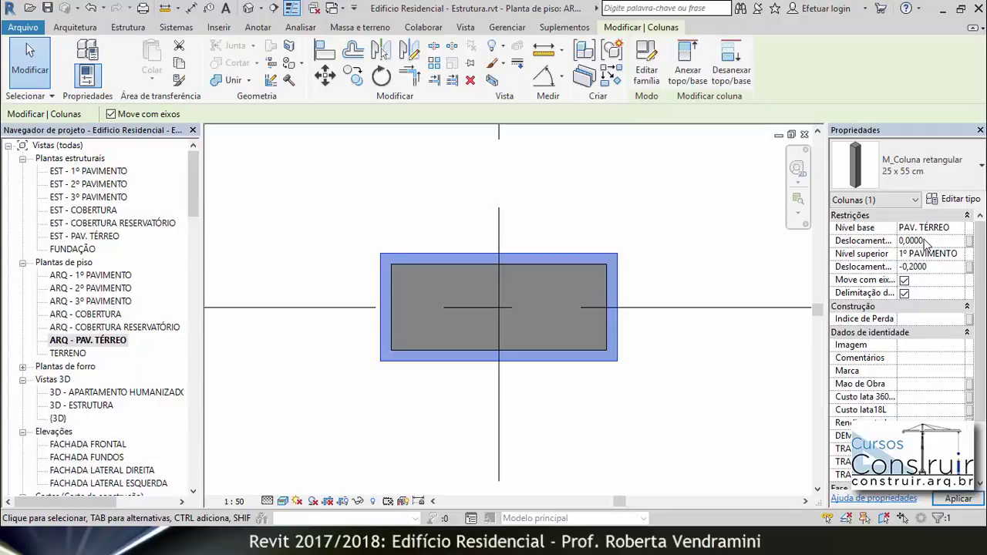
drag(925, 241, 894, 241)
text(-,05)
click(959, 498)
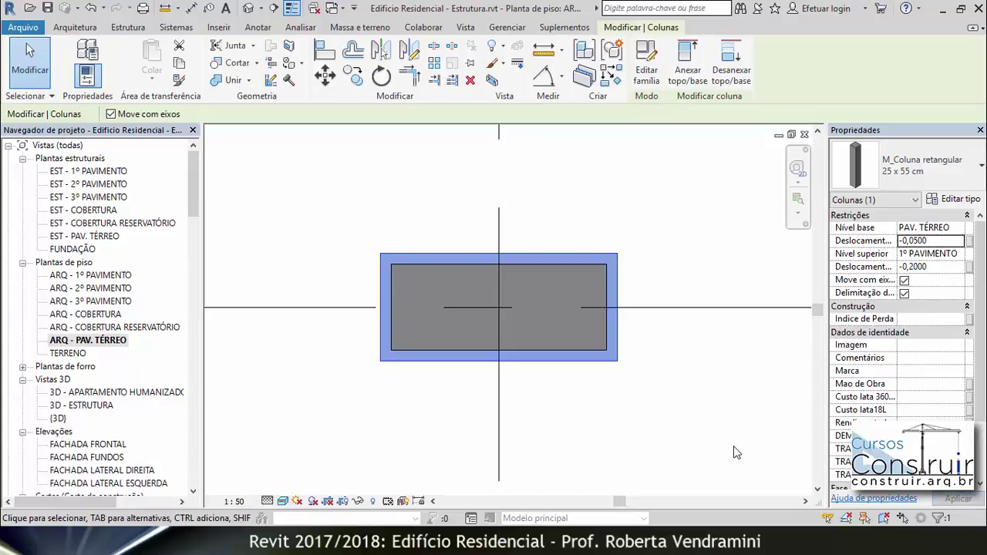
click(705, 430)
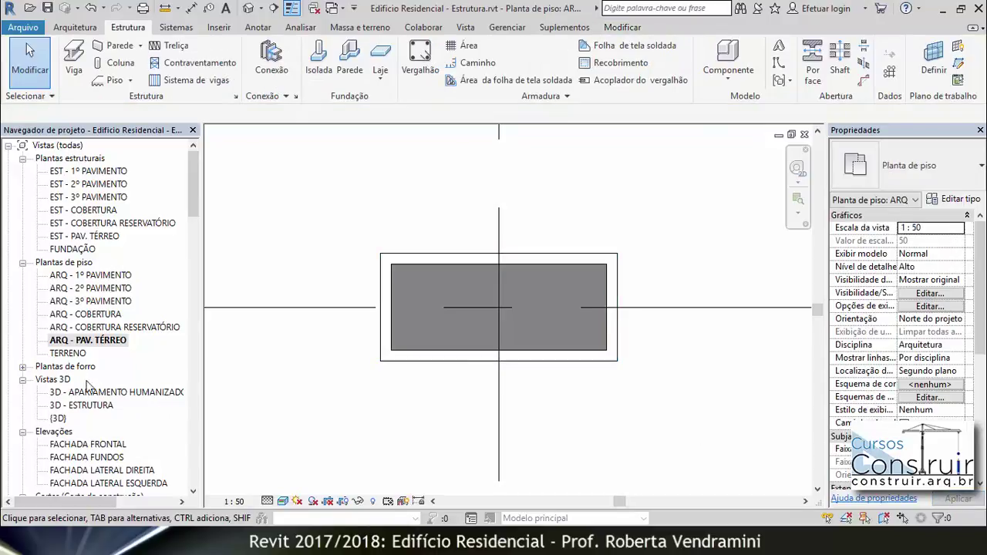
double_click(84, 405)
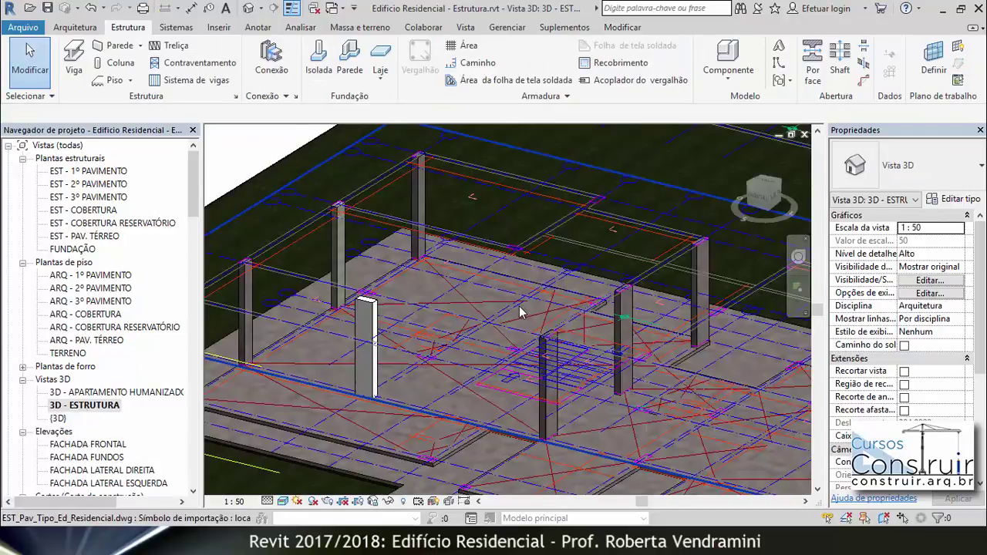
scroll(520, 312, up, 3)
mouse_move(535, 399)
middle_down()
mouse_move(414, 302)
mouse_move(408, 199)
middle_up()
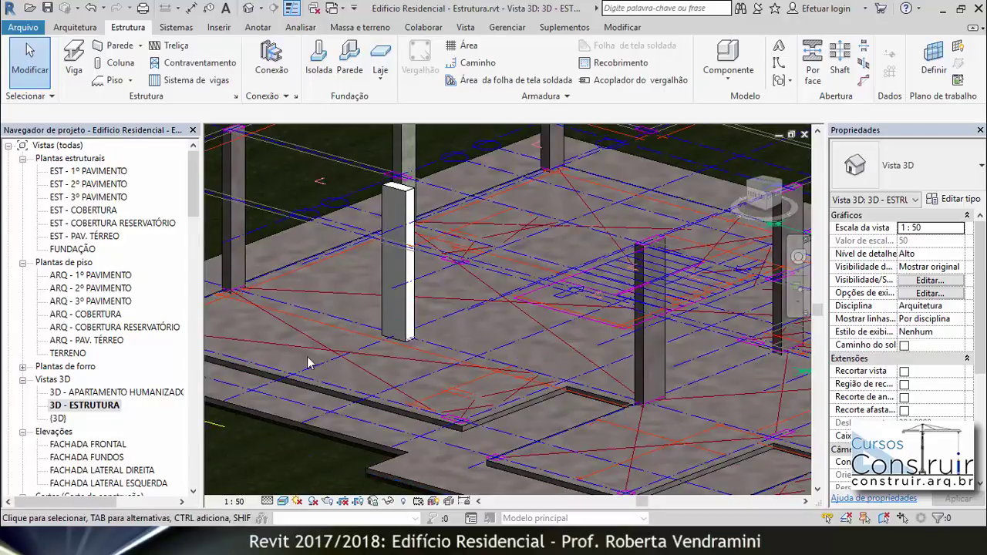
scroll(467, 286, down, 1)
scroll(467, 285, down, 3)
scroll(474, 316, down, 2)
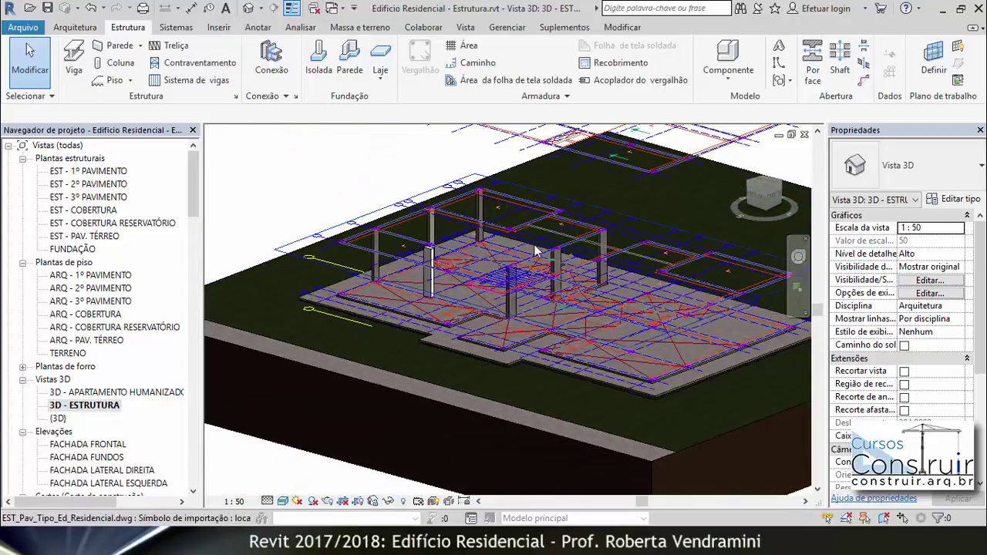
scroll(482, 363, down, 2)
scroll(494, 413, down, 3)
shift+middle_drag(494, 413, 548, 351)
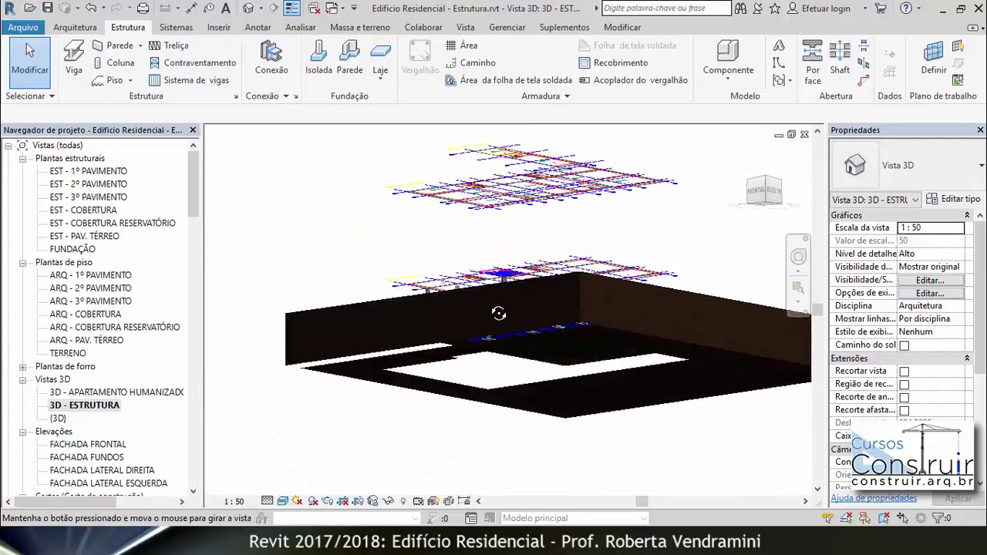
scroll(560, 343, up, 3)
scroll(561, 343, up, 3)
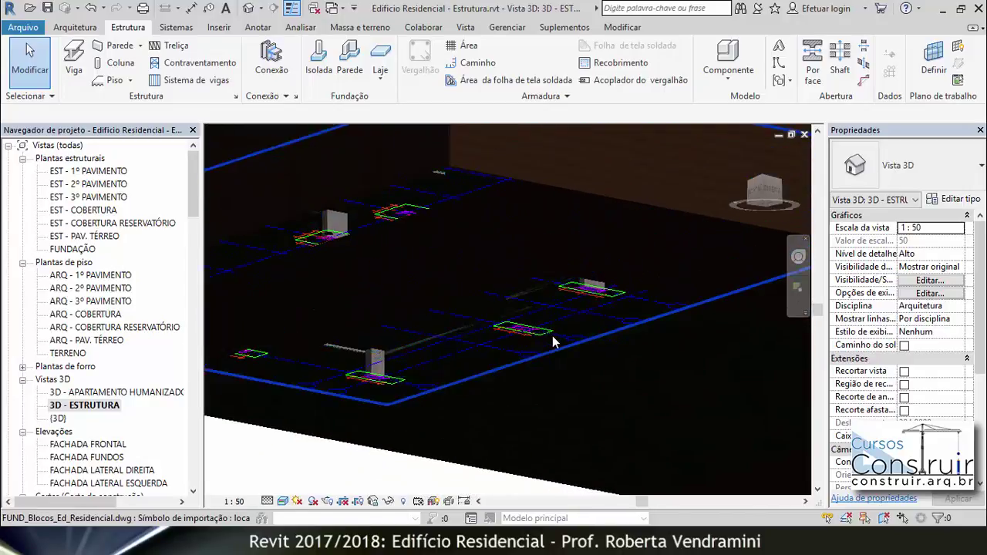
scroll(575, 317, up, 2)
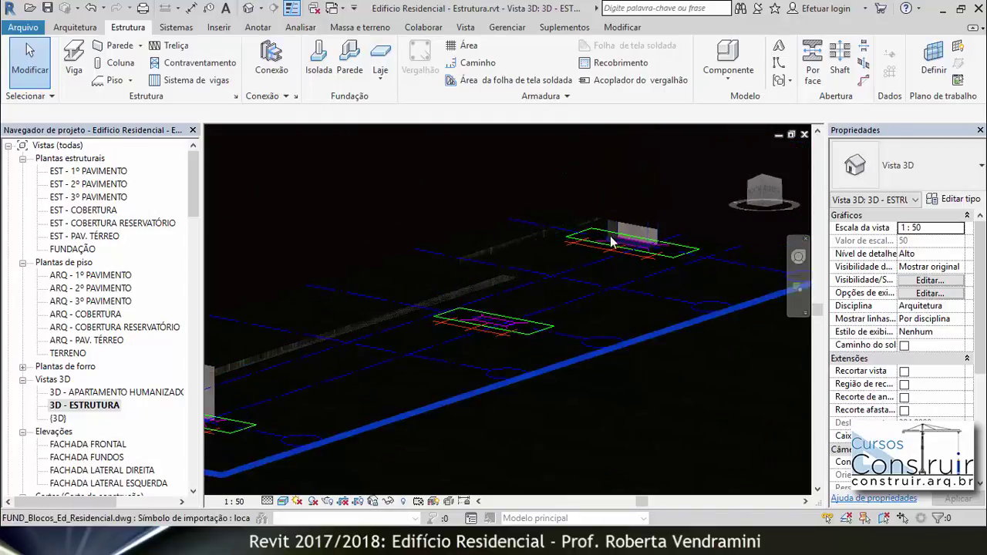
mouse_move(583, 282)
shift+middle_down()
mouse_move(580, 301)
mouse_move(518, 220)
shift+middle_up()
scroll(519, 220, up, 3)
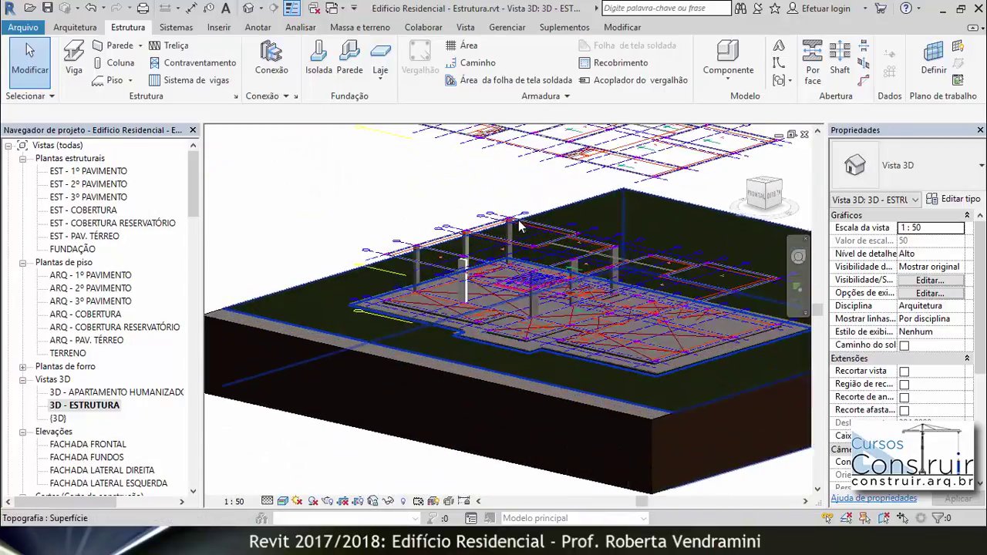
scroll(516, 229, up, 2)
scroll(515, 228, up, 2)
scroll(423, 243, up, 2)
scroll(423, 242, up, 2)
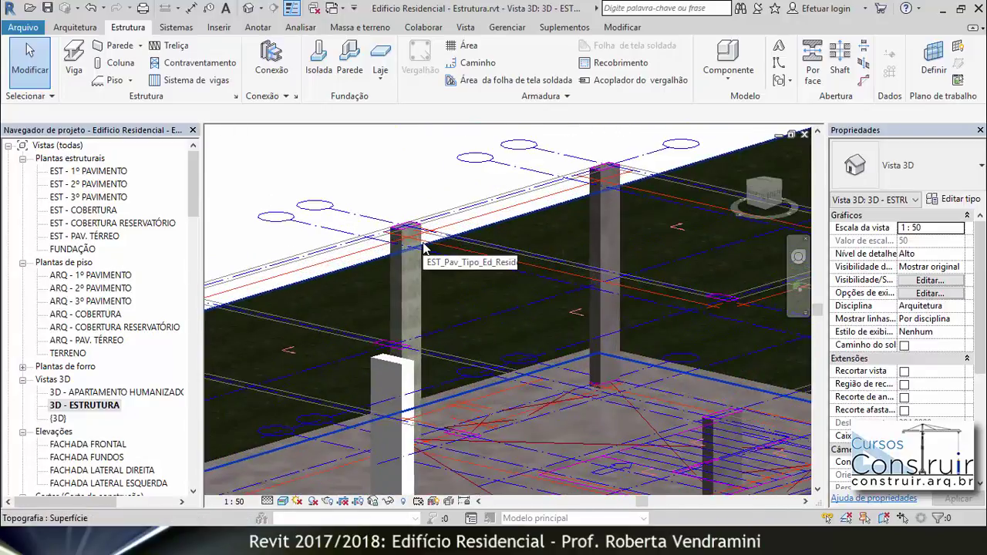
scroll(423, 249, up, 2)
scroll(423, 248, up, 2)
scroll(370, 270, up, 2)
scroll(366, 291, up, 2)
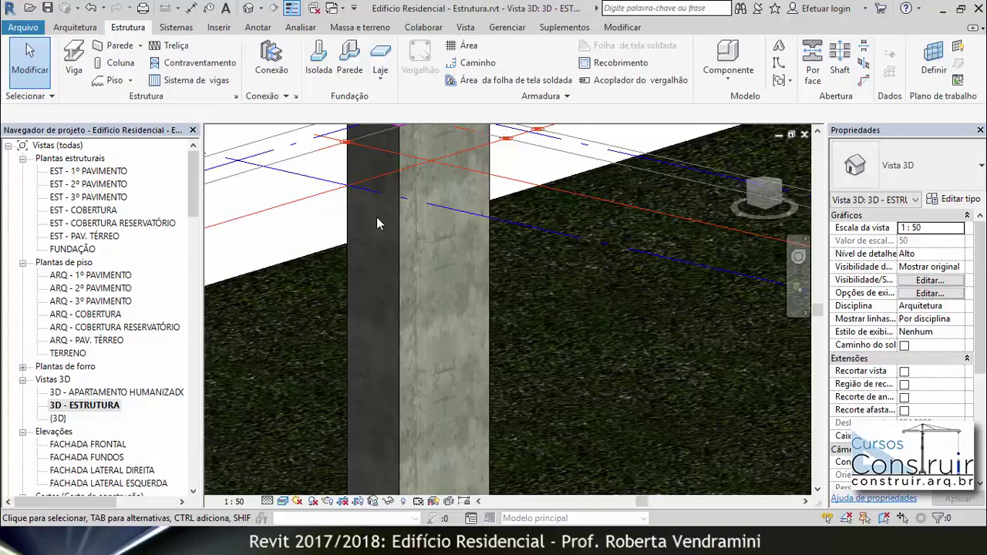
scroll(388, 335, down, 2)
scroll(398, 257, down, 2)
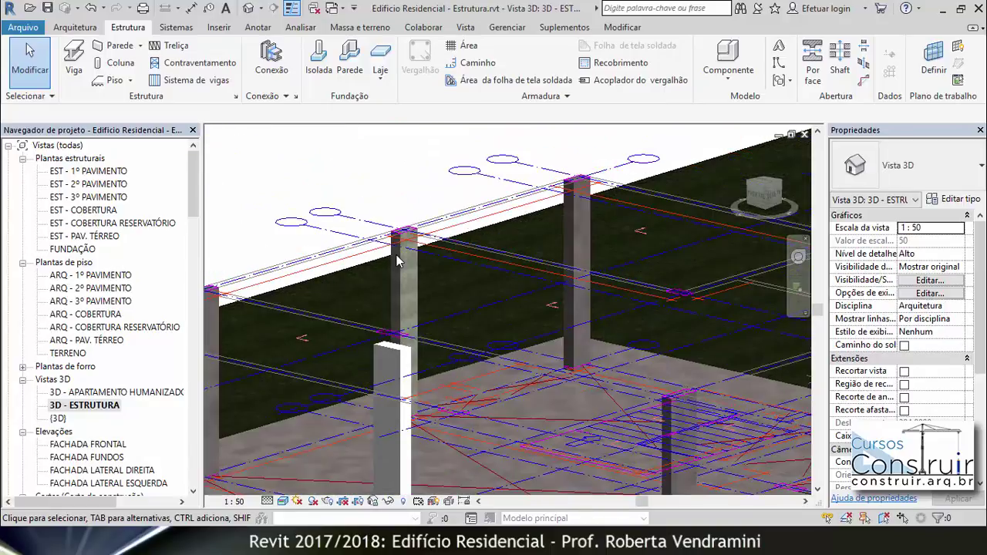
scroll(533, 226, down, 1)
scroll(533, 226, up, 2)
scroll(534, 225, up, 2)
scroll(533, 225, up, 1)
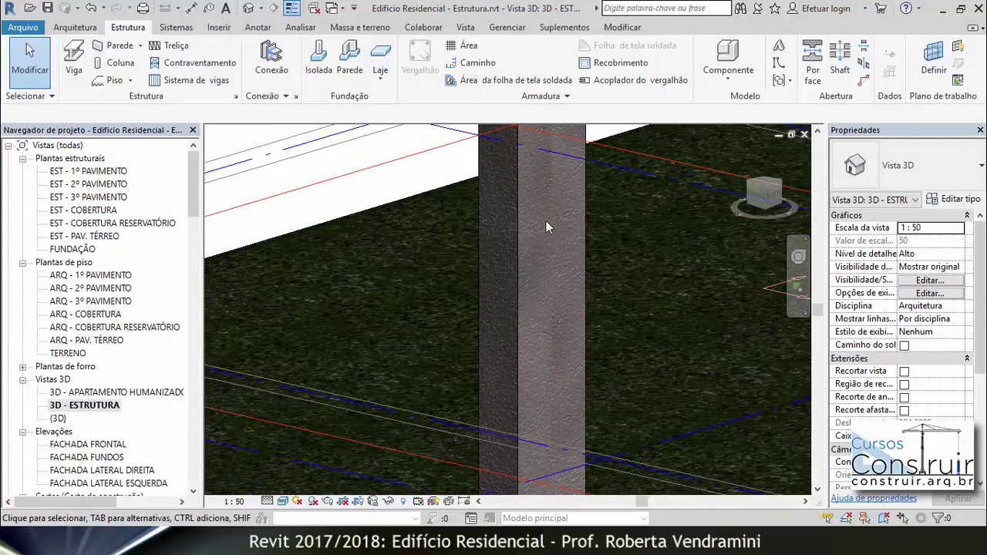
scroll(505, 242, down, 2)
scroll(505, 242, down, 1)
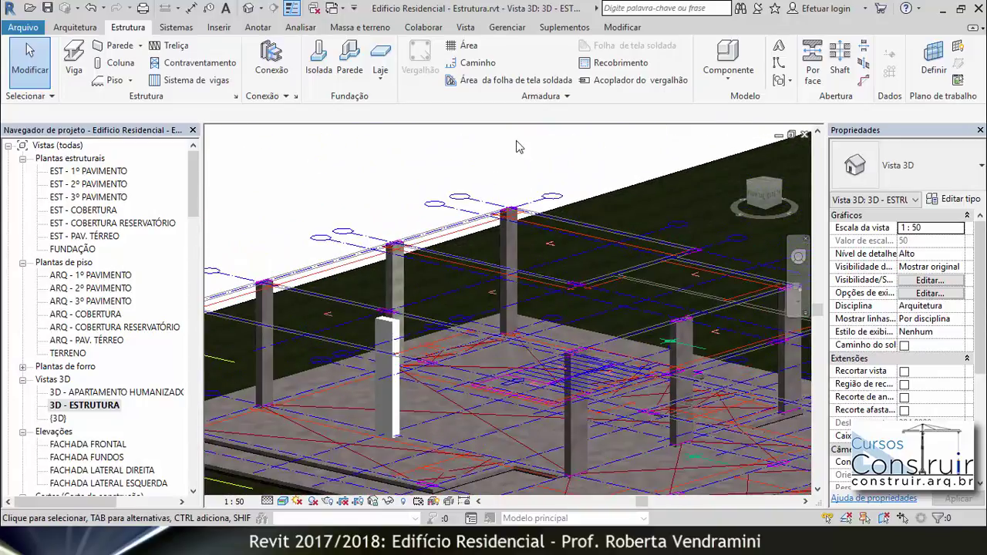
- Check column A-1's structural material without changing it
click(507, 249)
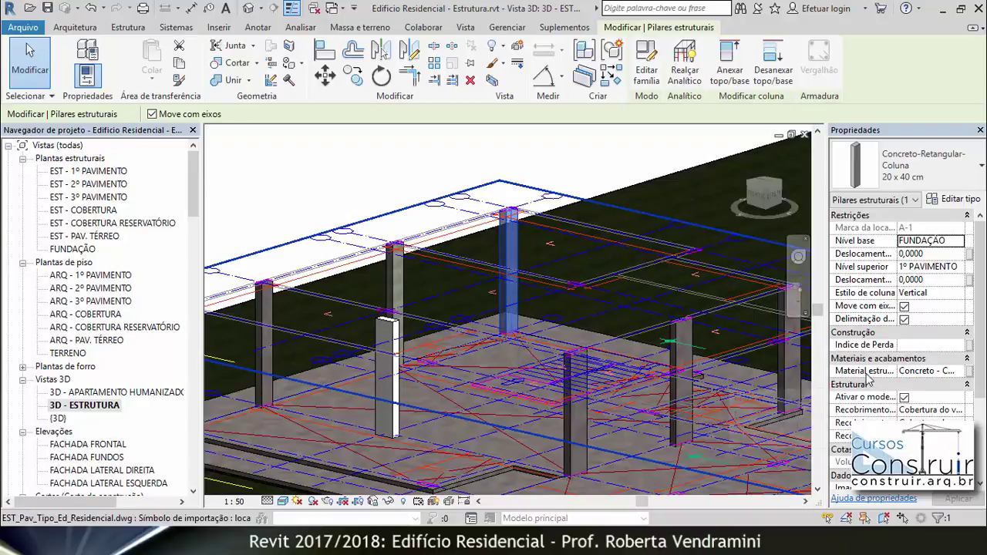
click(930, 371)
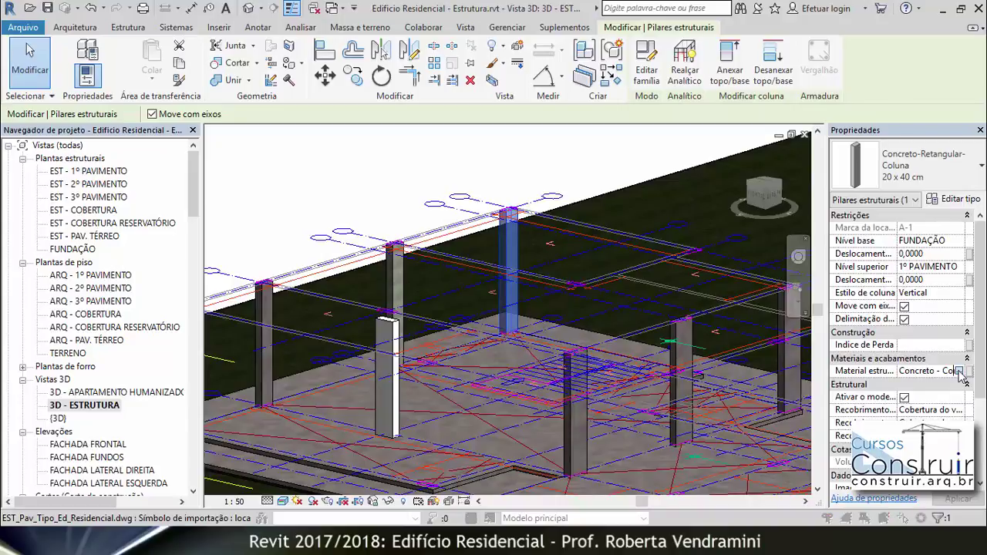
click(961, 371)
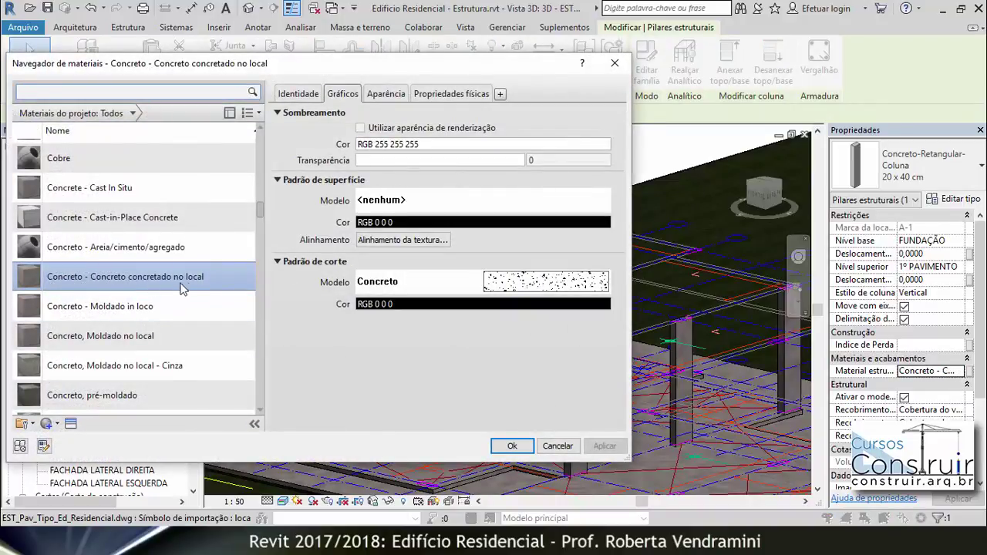
click(558, 445)
key(Escape)
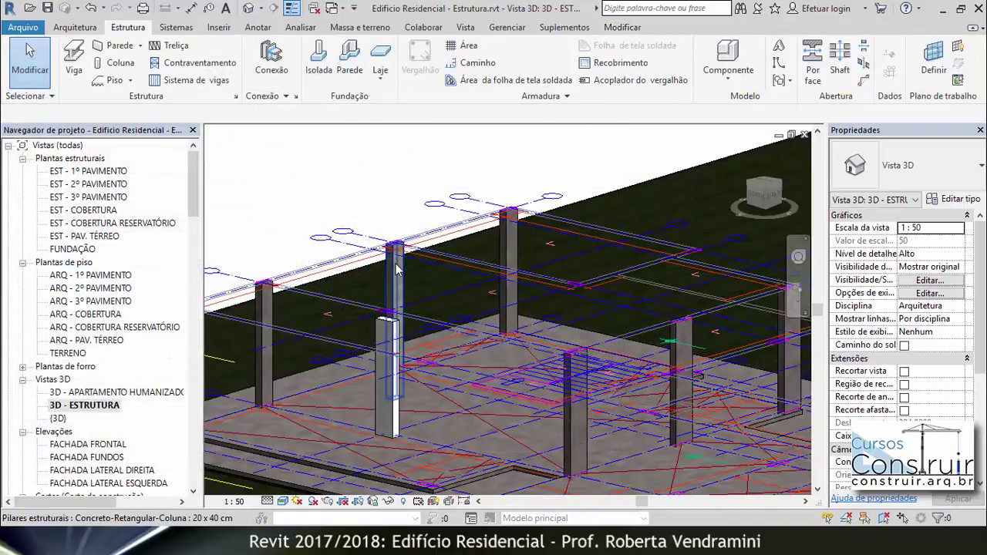
- Set column C-1's structural material to Concreto - Concreto concretado no local
click(397, 263)
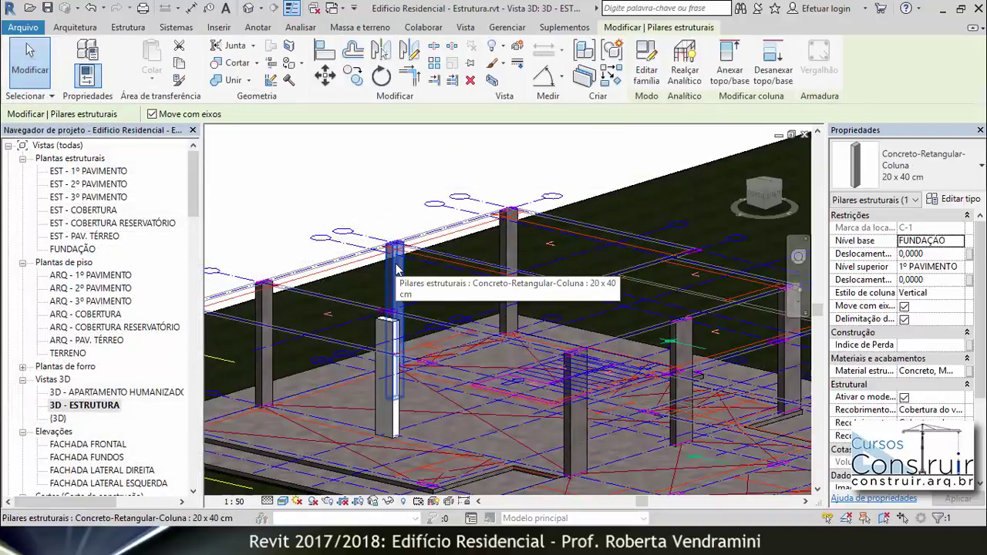
click(924, 374)
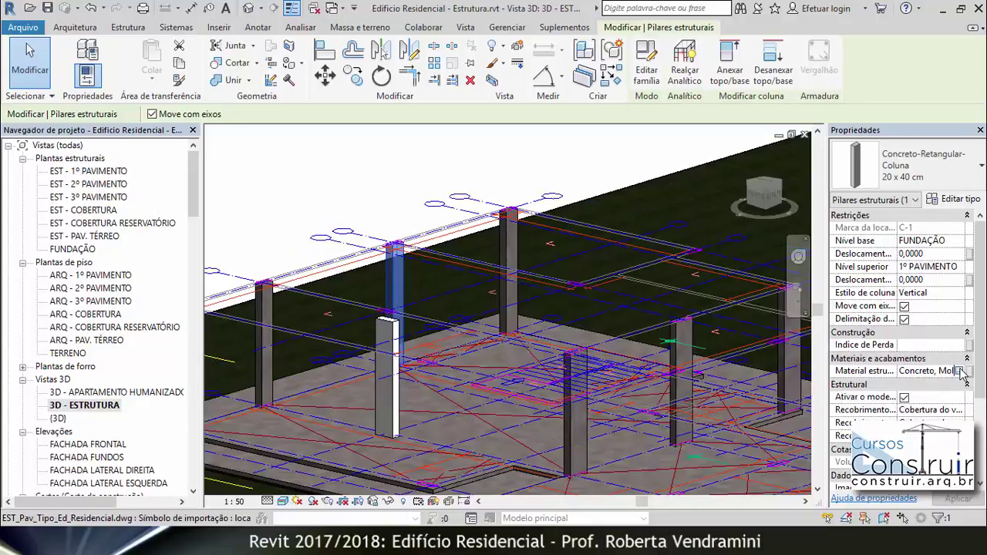
click(961, 371)
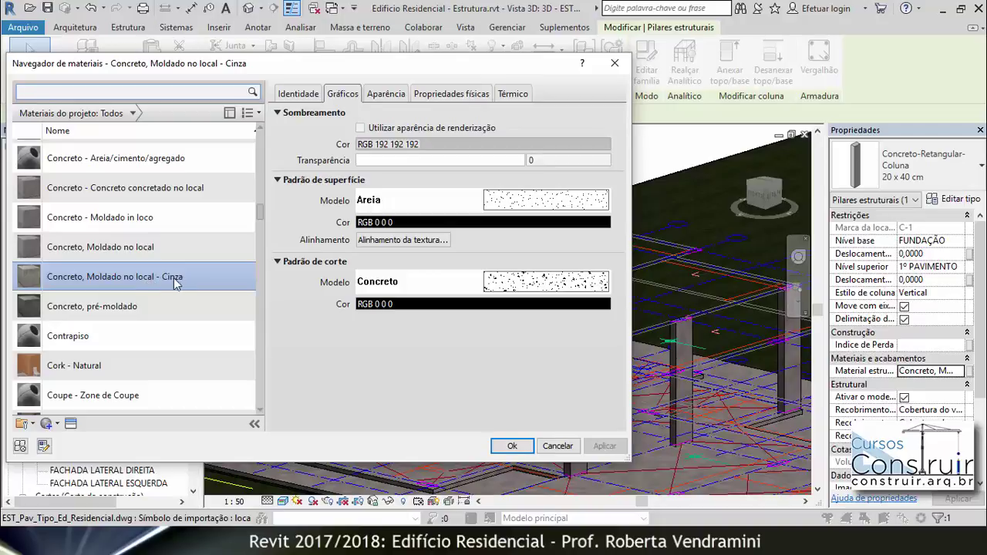
click(140, 199)
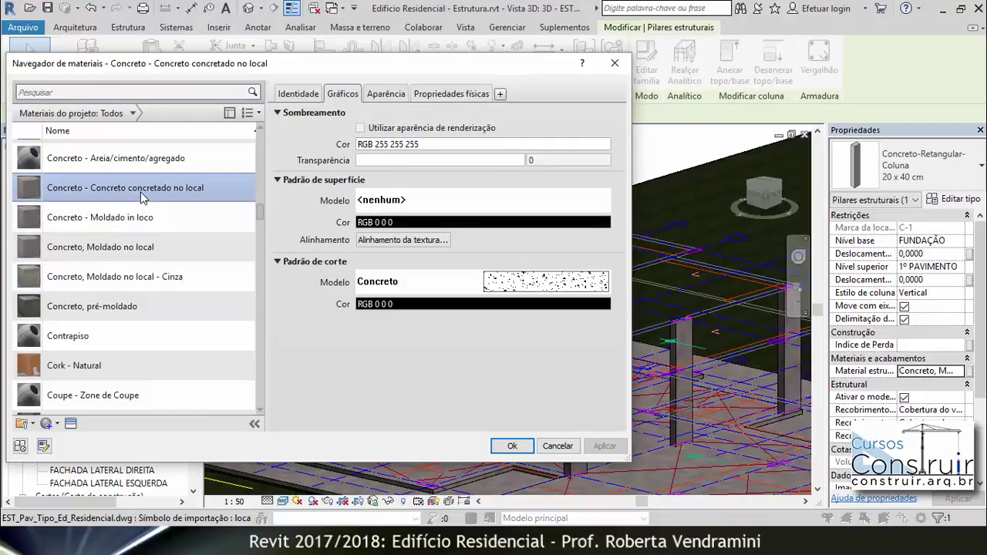
click(516, 446)
key(Escape)
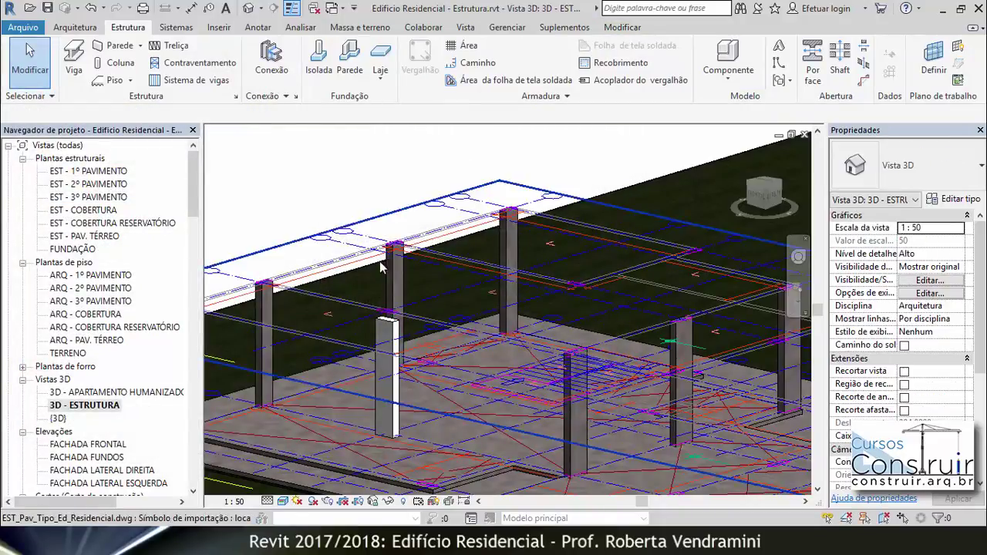
scroll(380, 261, up, 3)
scroll(400, 268, up, 2)
scroll(339, 231, down, 2)
scroll(416, 252, down, 3)
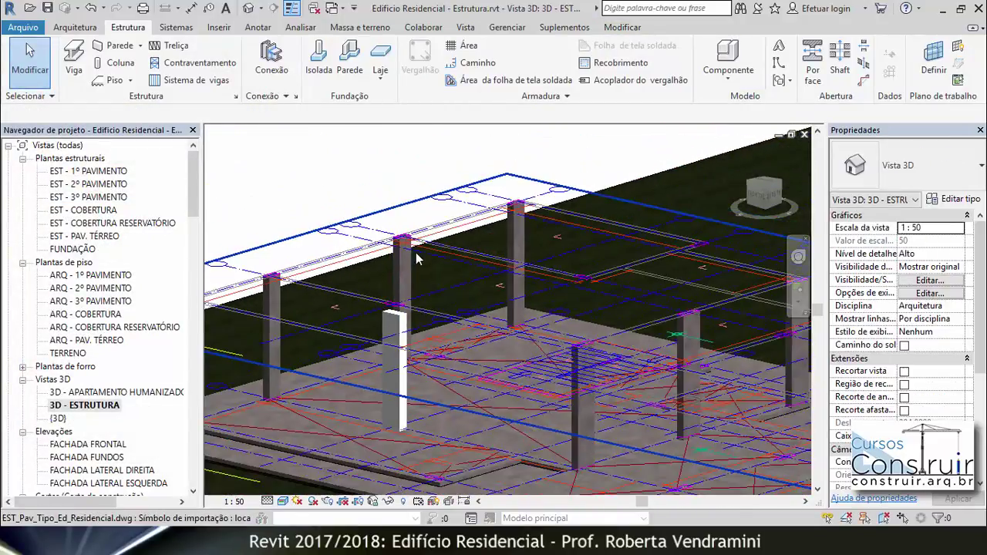
scroll(416, 252, down, 3)
scroll(409, 215, down, 3)
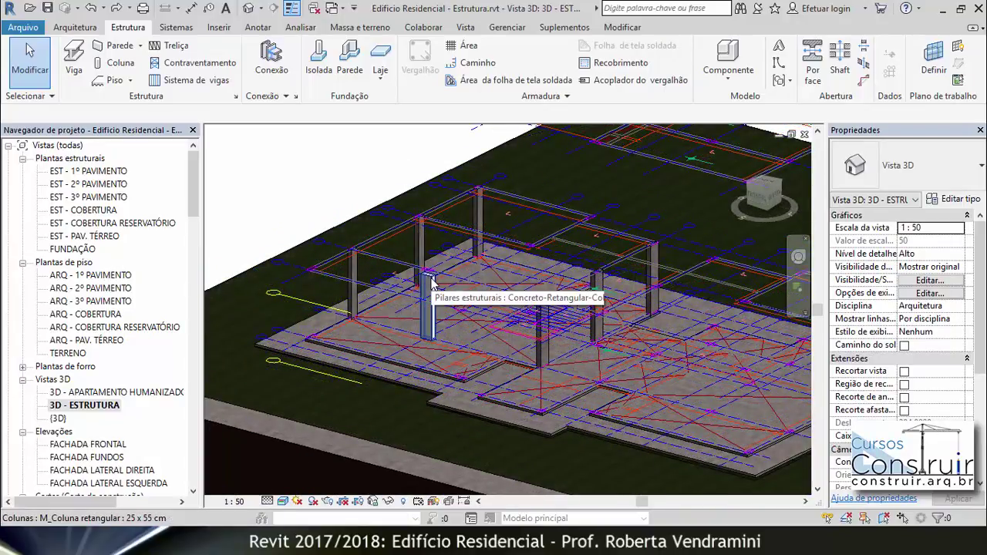
scroll(431, 284, up, 2)
scroll(436, 270, up, 2)
scroll(441, 254, up, 2)
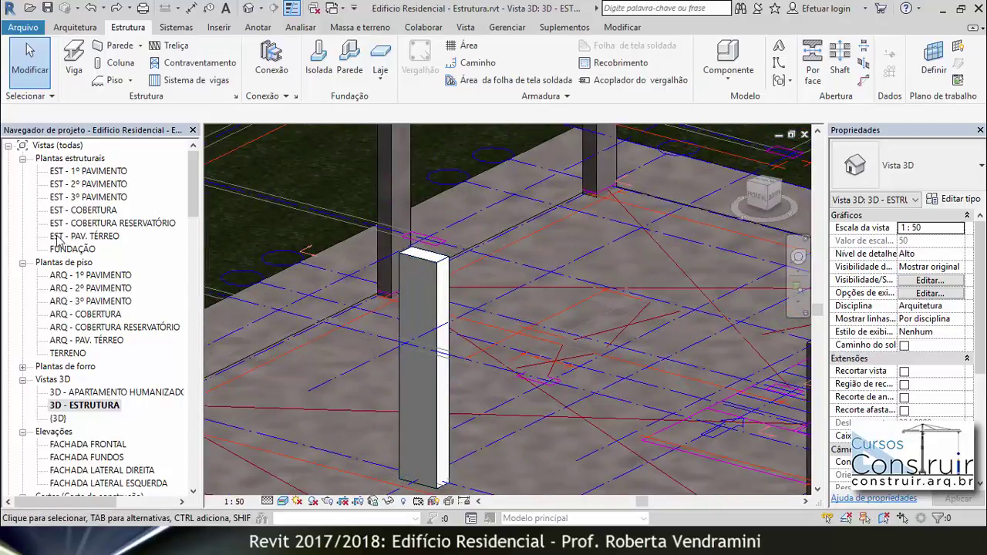
- Open the EST - PAV. TÉRREO plan at column P14 and open the 20 x 45 cm column type properties
double_click(85, 237)
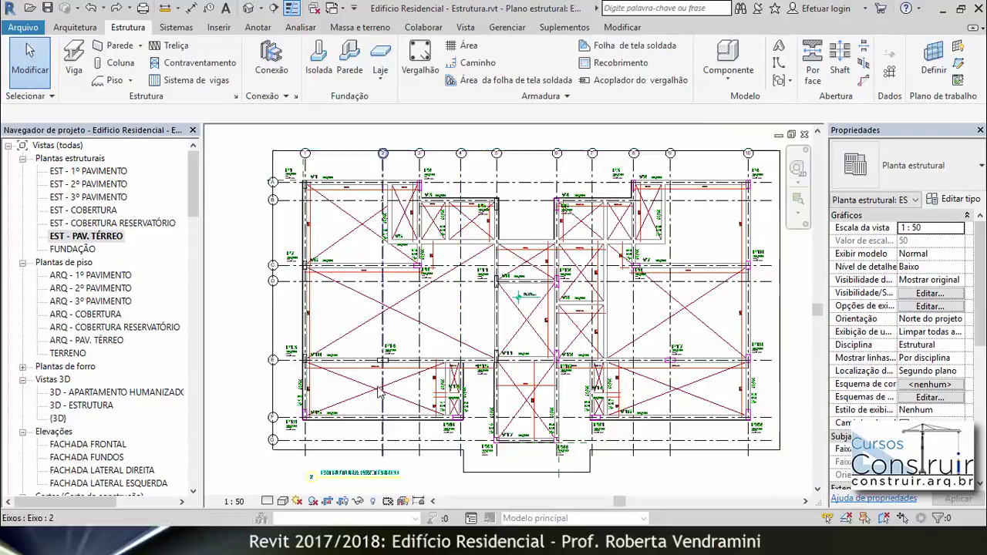
scroll(376, 375, up, 3)
scroll(400, 341, up, 2)
scroll(400, 341, up, 2)
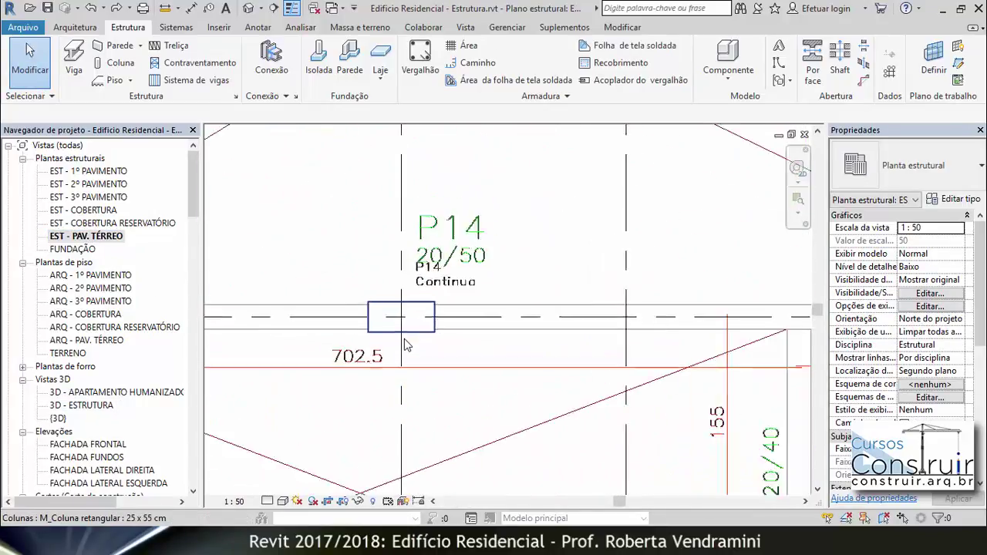
scroll(400, 341, up, 1)
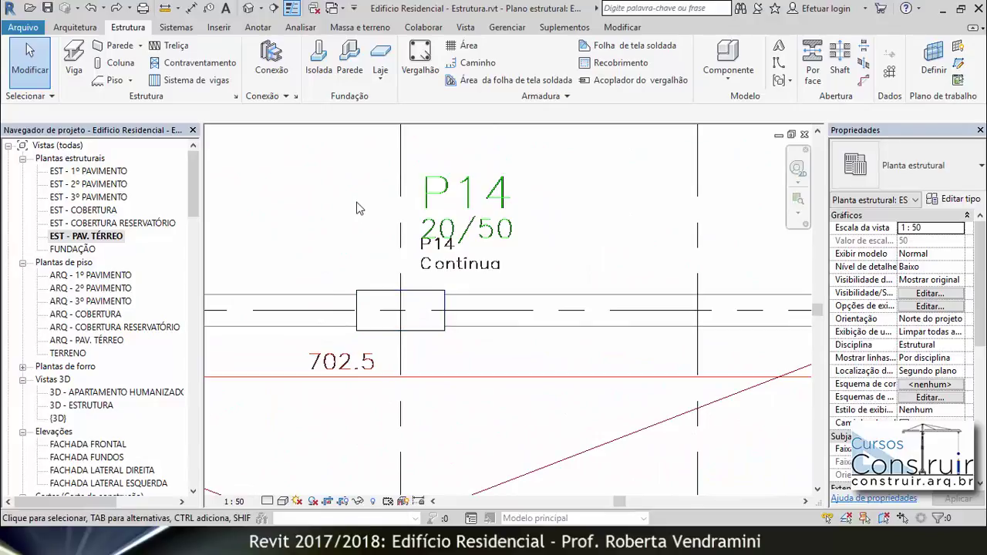
click(371, 297)
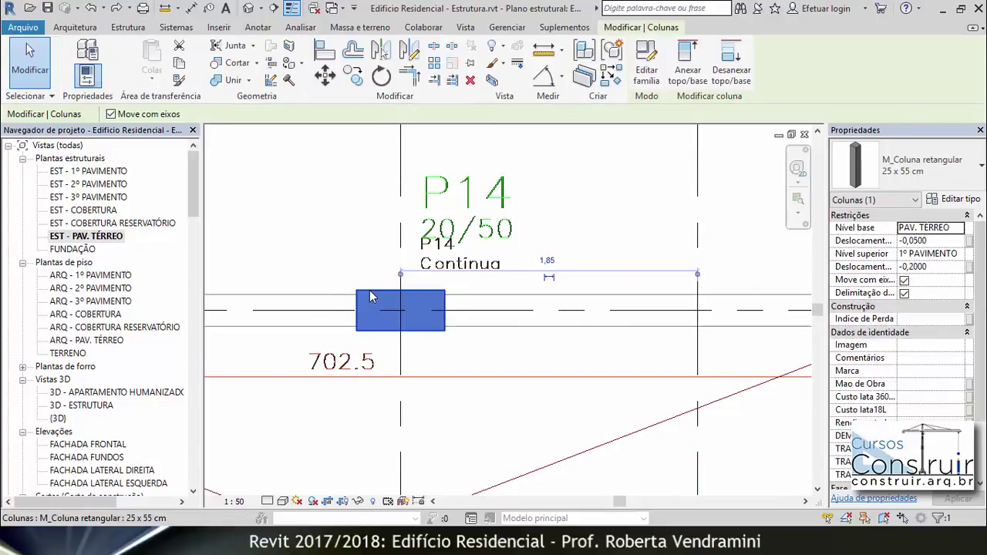
click(443, 364)
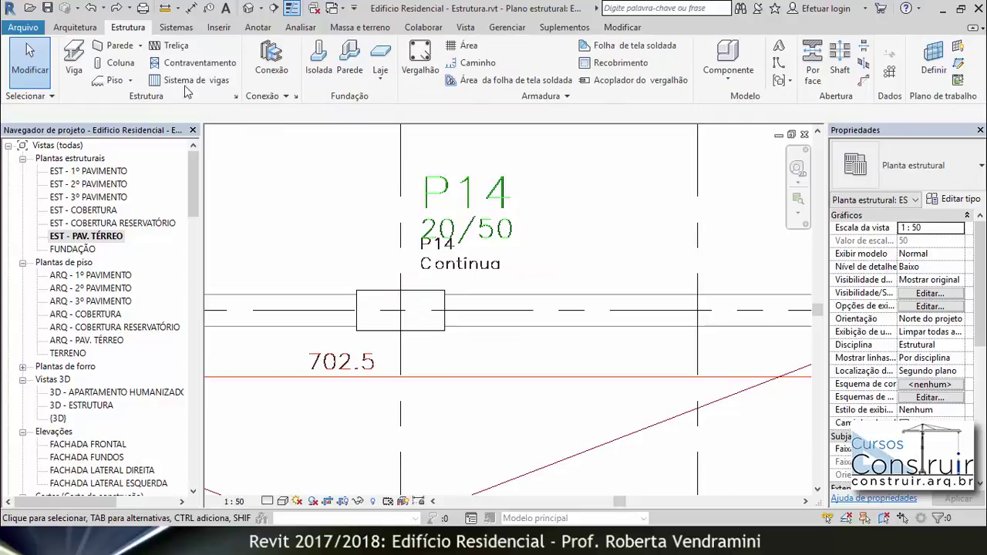
click(116, 62)
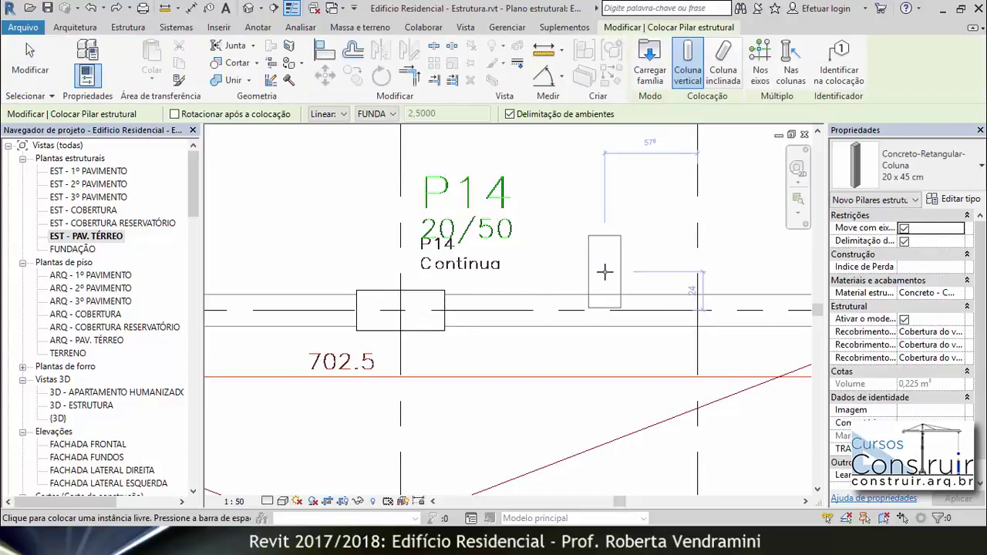
click(957, 201)
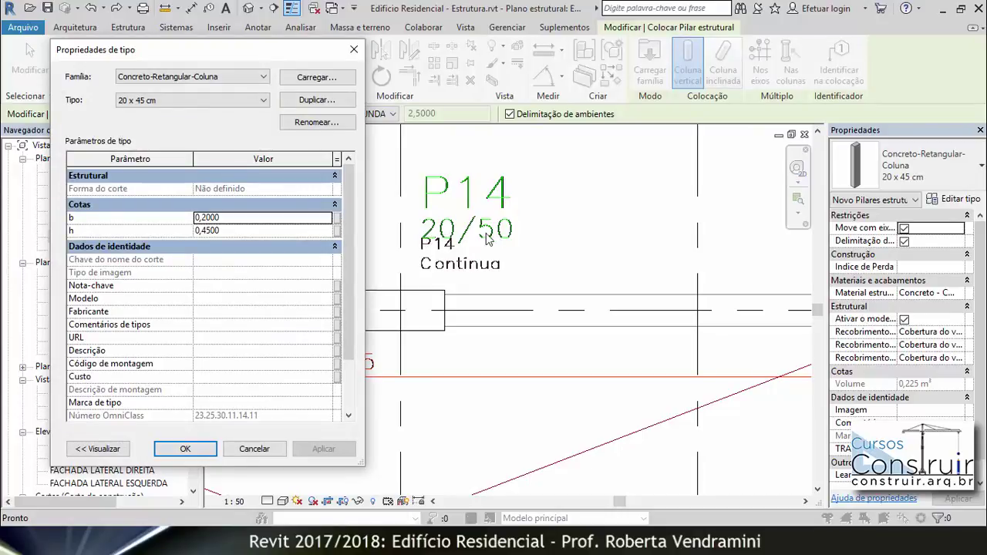
- Duplicate the 20 x 45 cm type as '20 x 50 cm' with h 0,50, rotated 90 degrees for placement
click(265, 100)
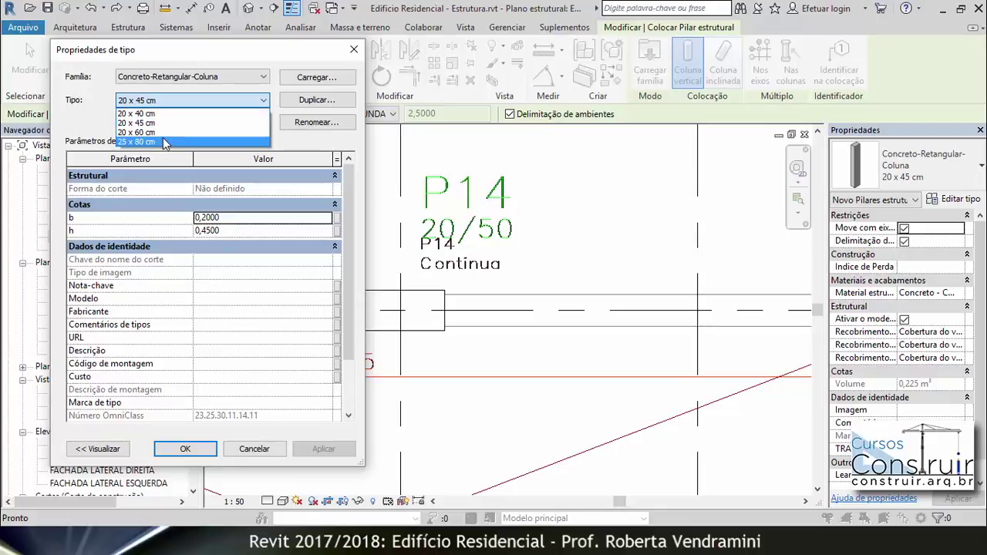
click(161, 124)
click(312, 108)
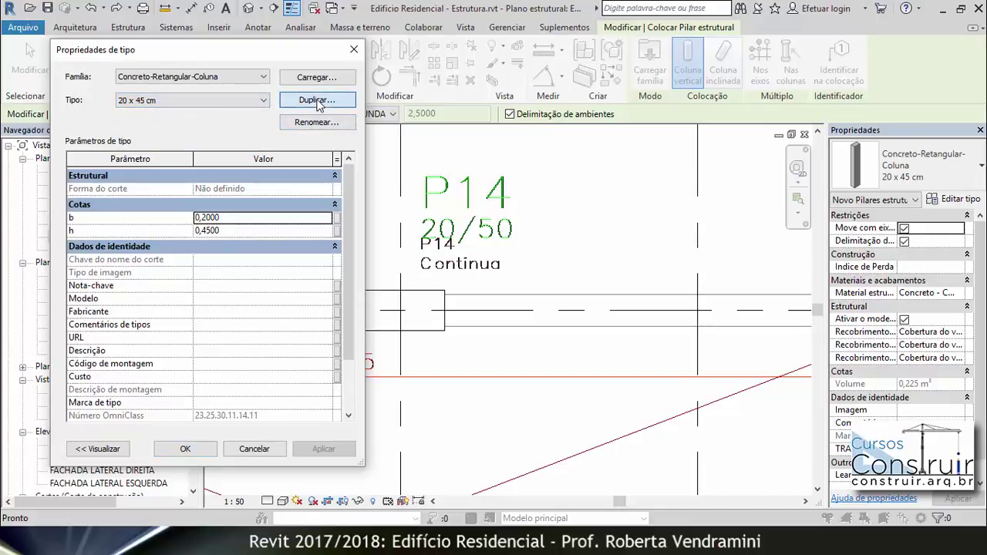
click(660, 247)
text(20 x 50 cm)
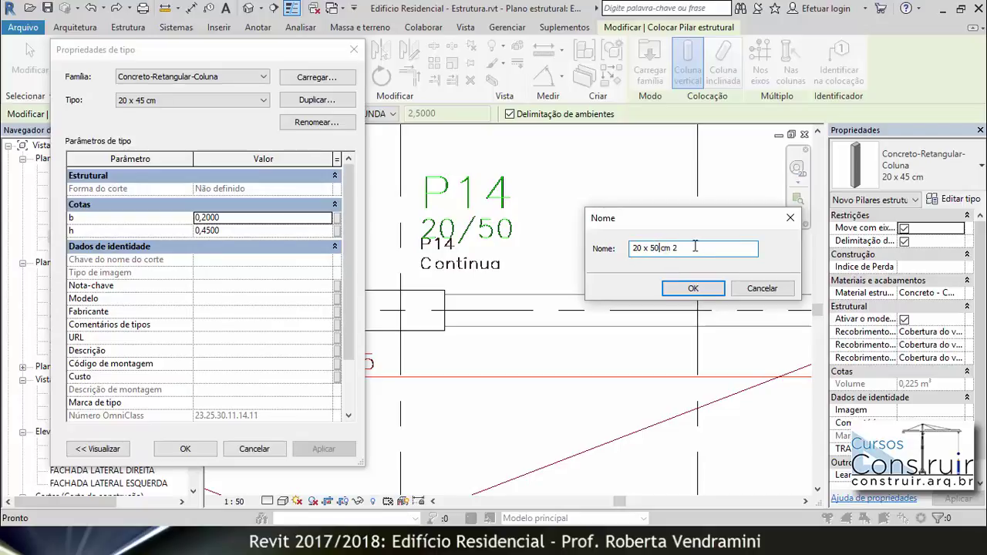
click(693, 287)
text(0,5)
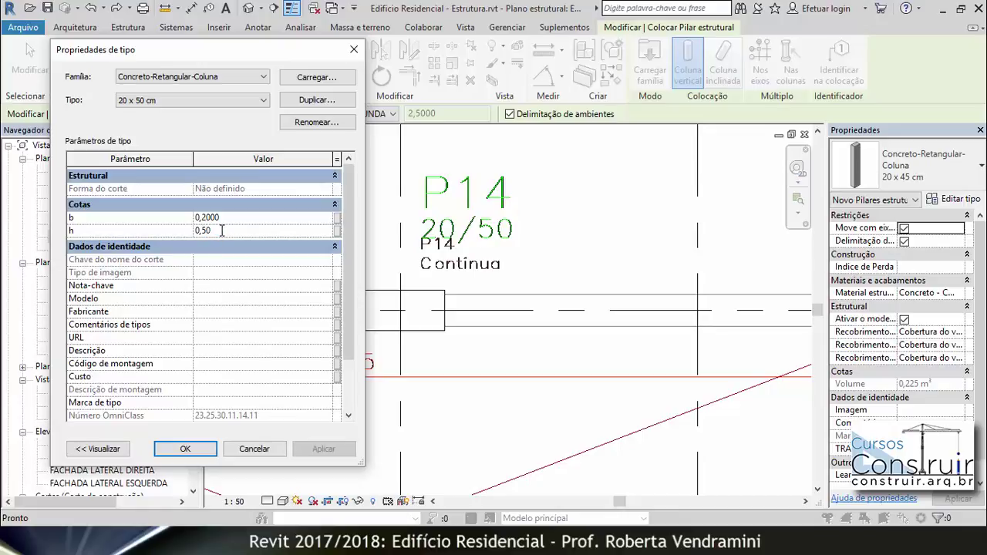
click(185, 449)
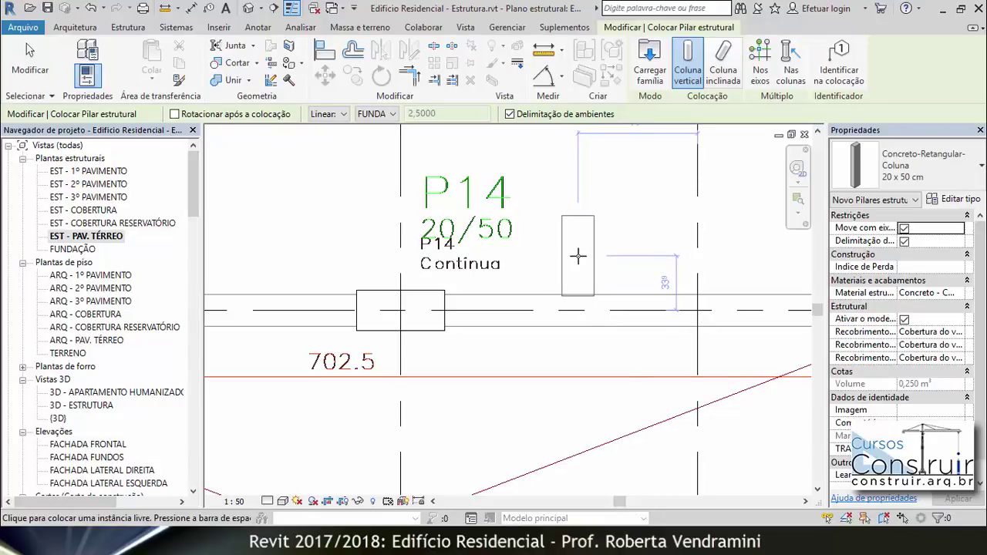
key(space)
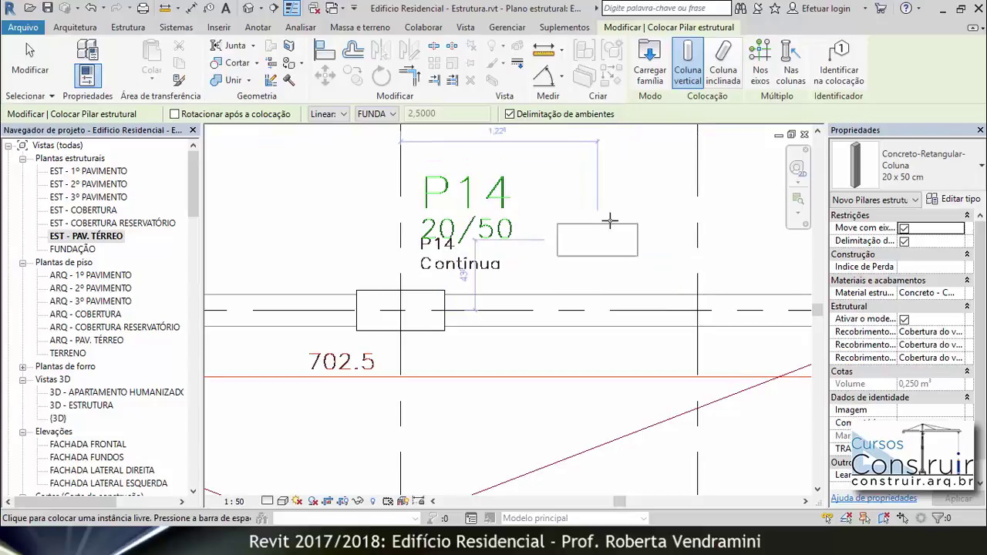
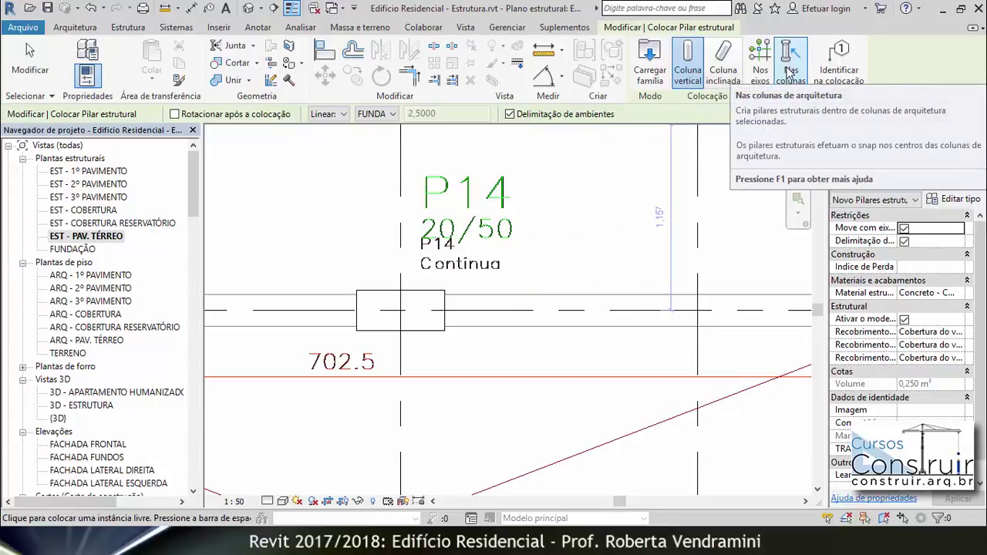
- Place a vertical 20 x 50 cm concrete structural column inside the architectural column at P14
click(727, 69)
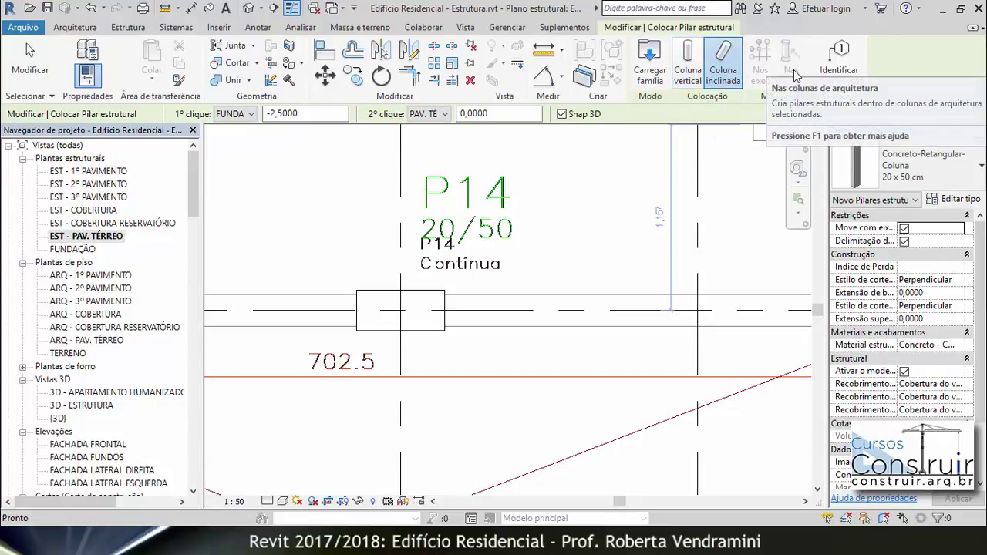
click(688, 73)
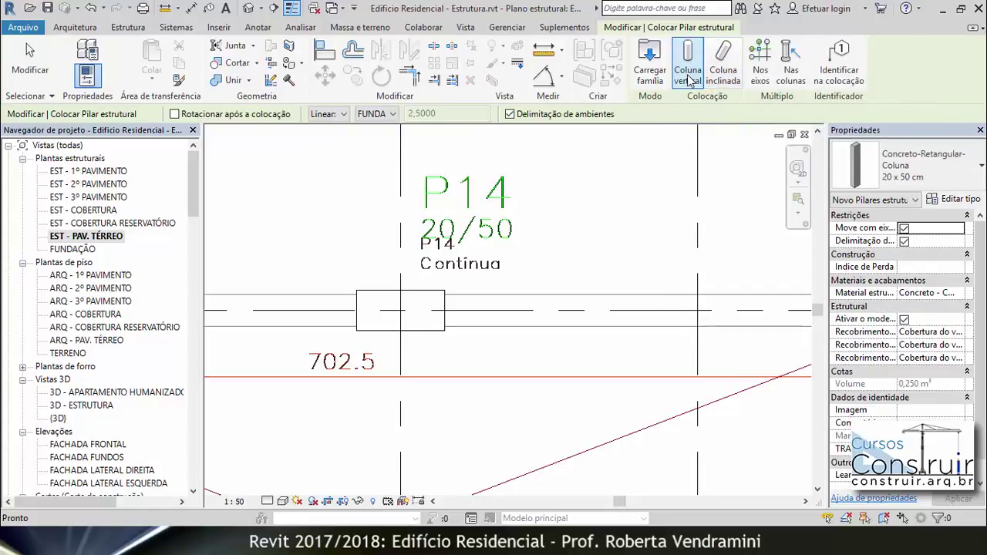
click(792, 65)
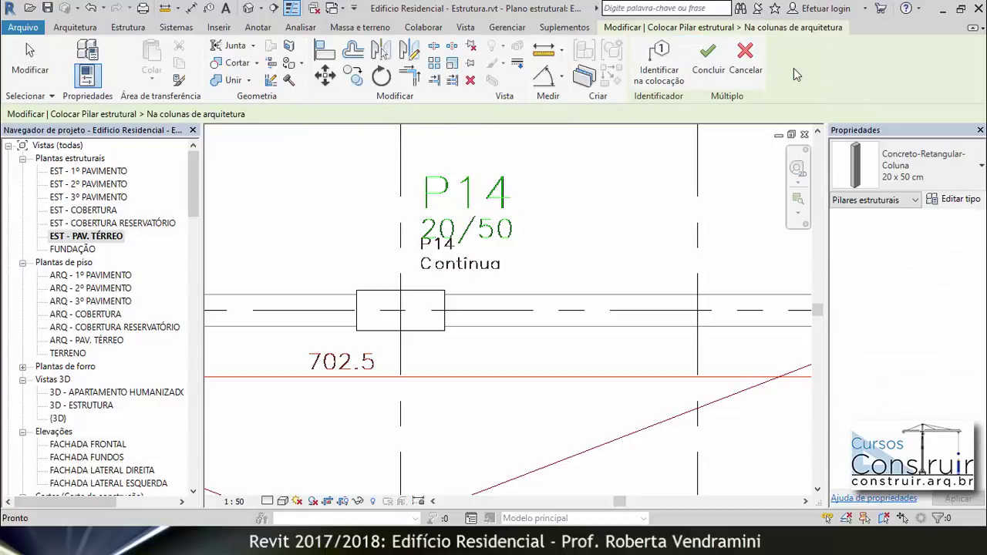
click(430, 297)
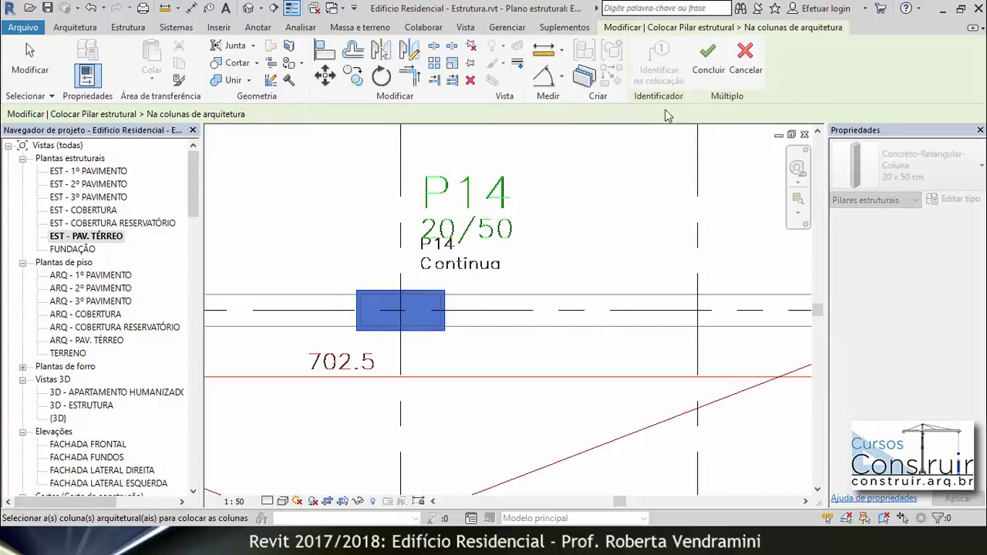
click(708, 60)
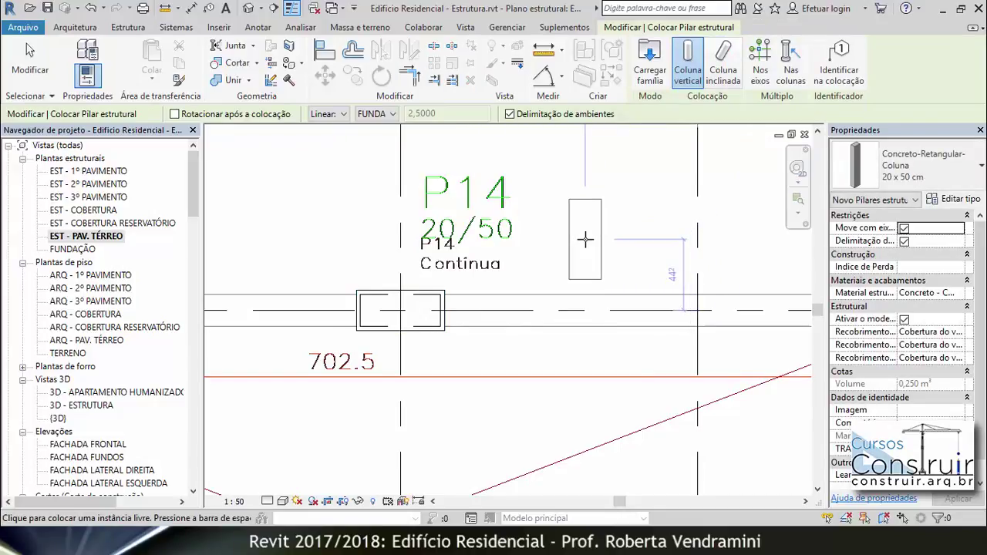
key(Escape)
key(Escape)
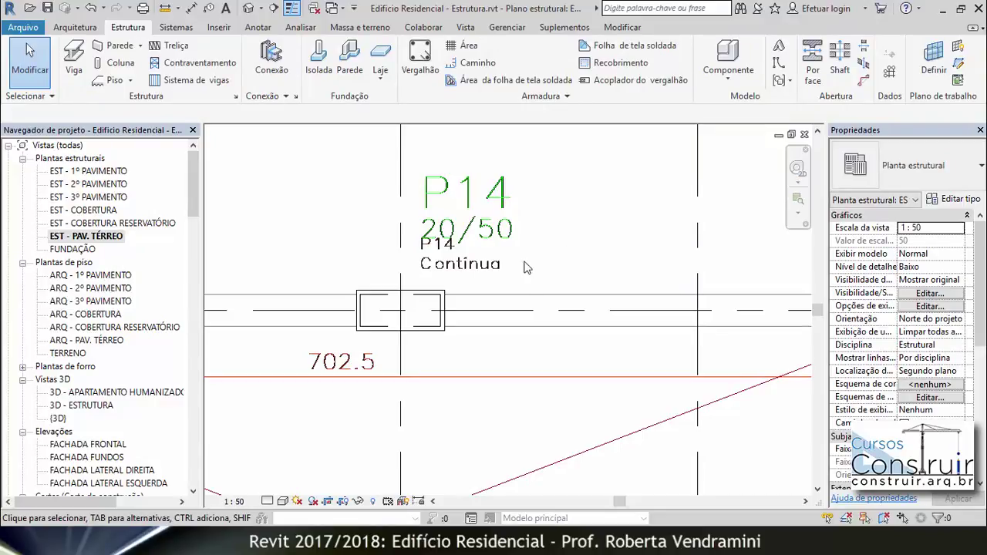
- Open the 3D - ESTRUTURA view and orbit to inspect the new column on its footing
double_click(92, 412)
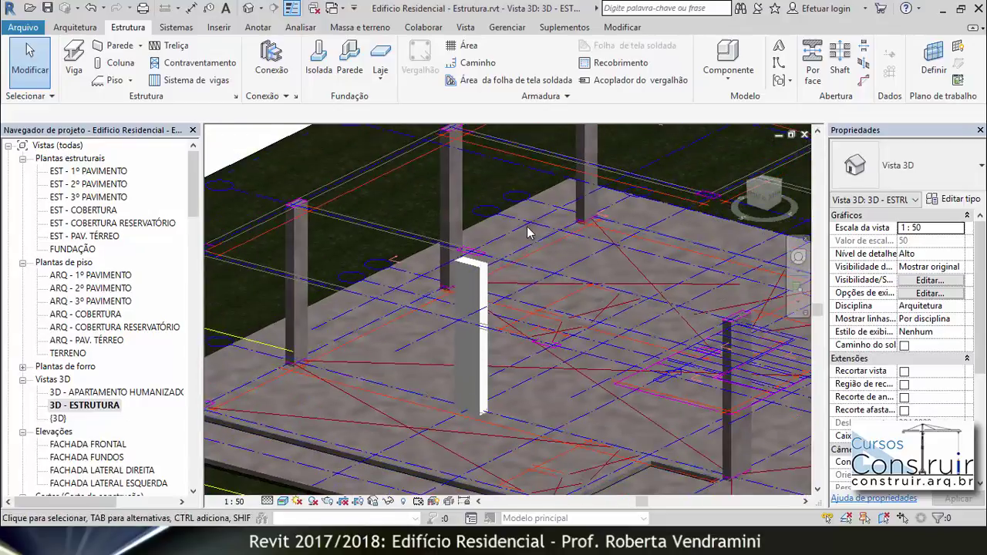
scroll(529, 233, down, 4)
scroll(530, 233, down, 3)
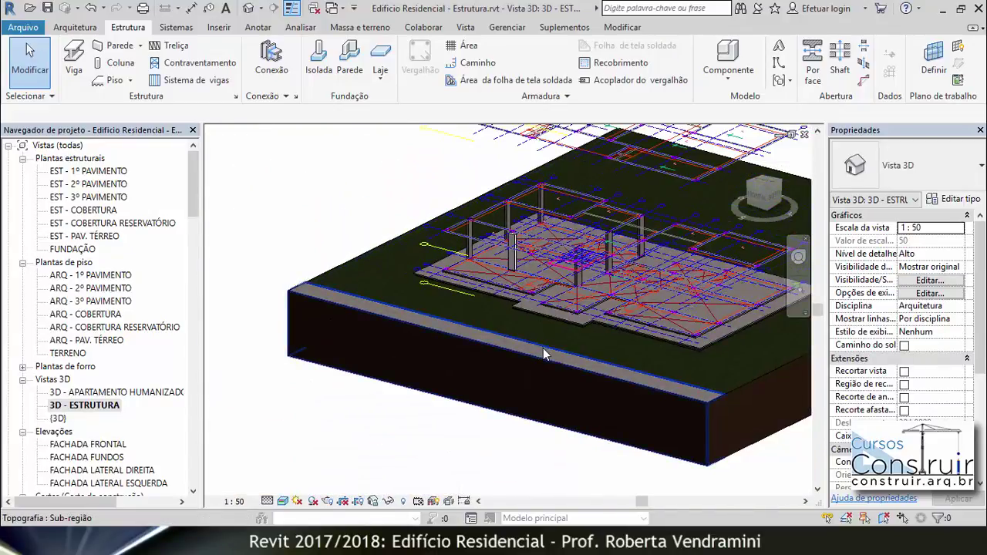
mouse_move(543, 353)
shift+middle_down()
mouse_move(514, 255)
mouse_move(454, 237)
shift+middle_up()
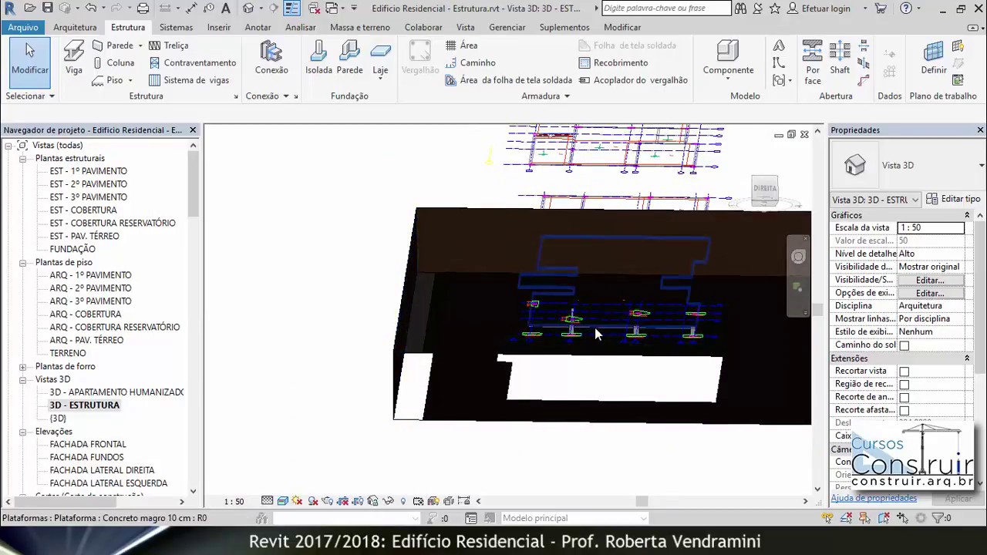
scroll(594, 333, up, 2)
scroll(584, 331, up, 2)
scroll(566, 332, up, 1)
scroll(530, 274, up, 1)
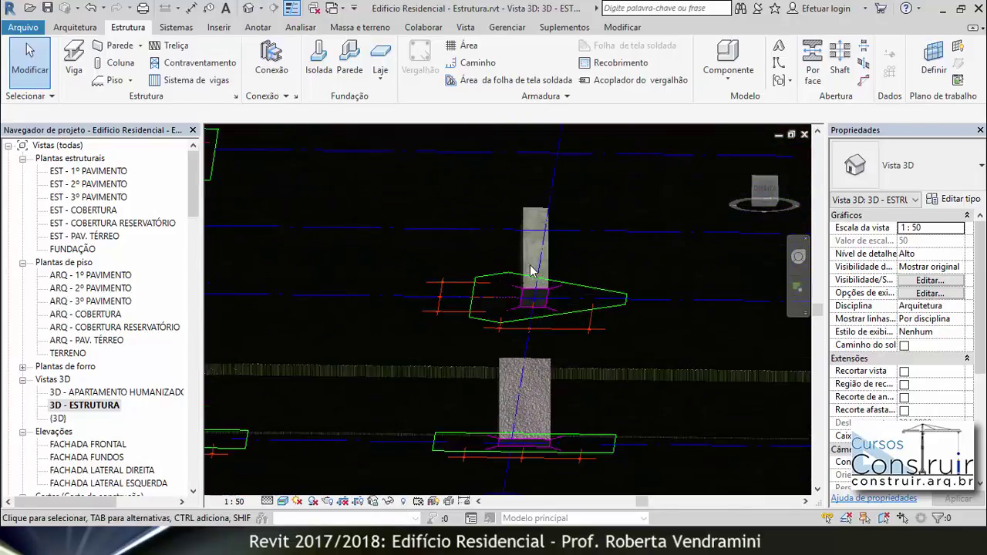
shift+middle_drag(514, 309, 527, 315)
scroll(488, 222, up, 1)
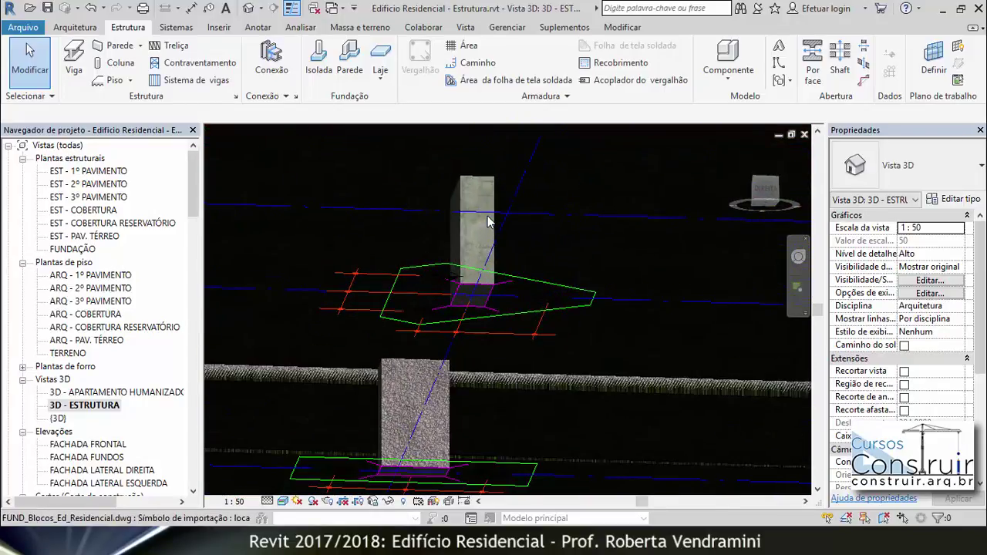
scroll(487, 221, up, 1)
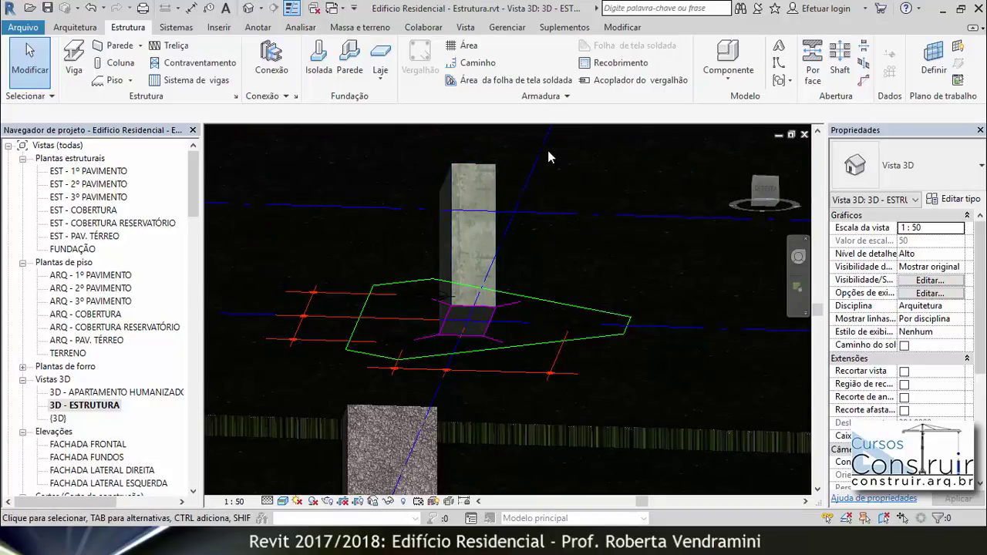
- Change the new column's structural material to Concreto - Concreto concretado no local
click(497, 207)
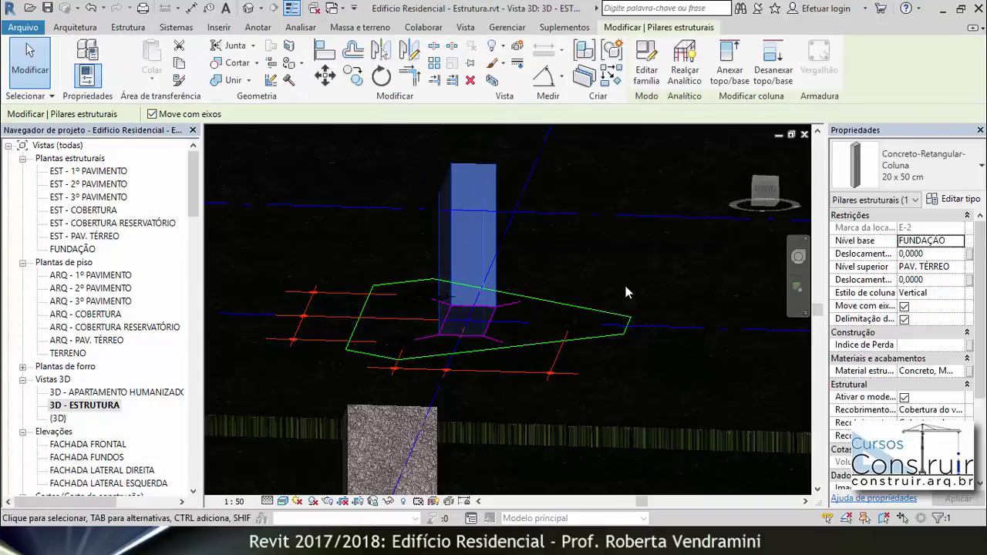
click(955, 374)
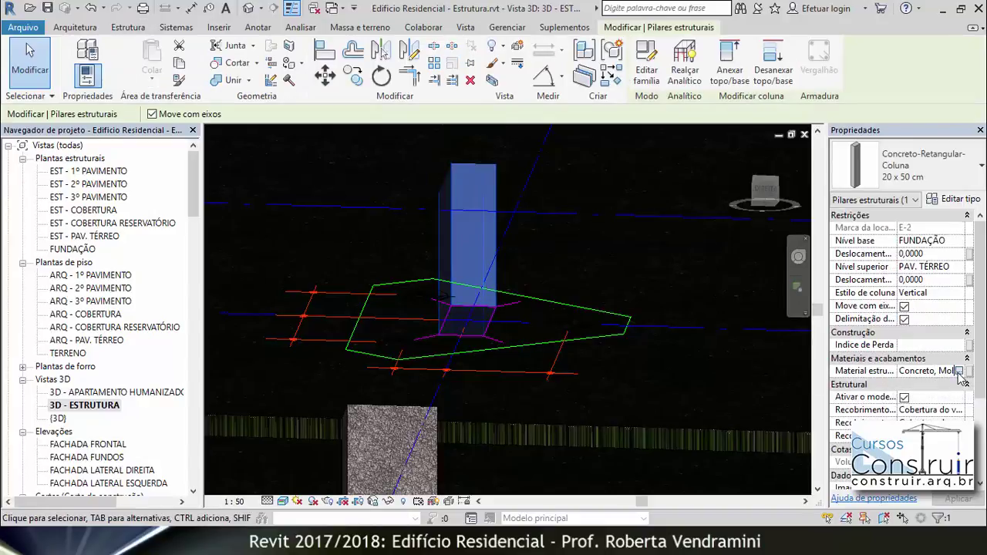
click(959, 371)
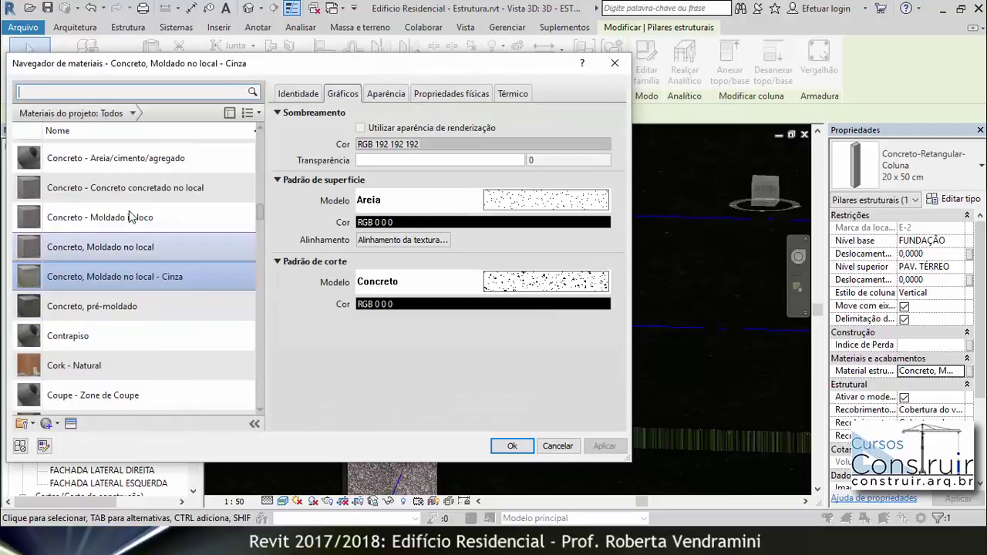
click(125, 187)
click(512, 446)
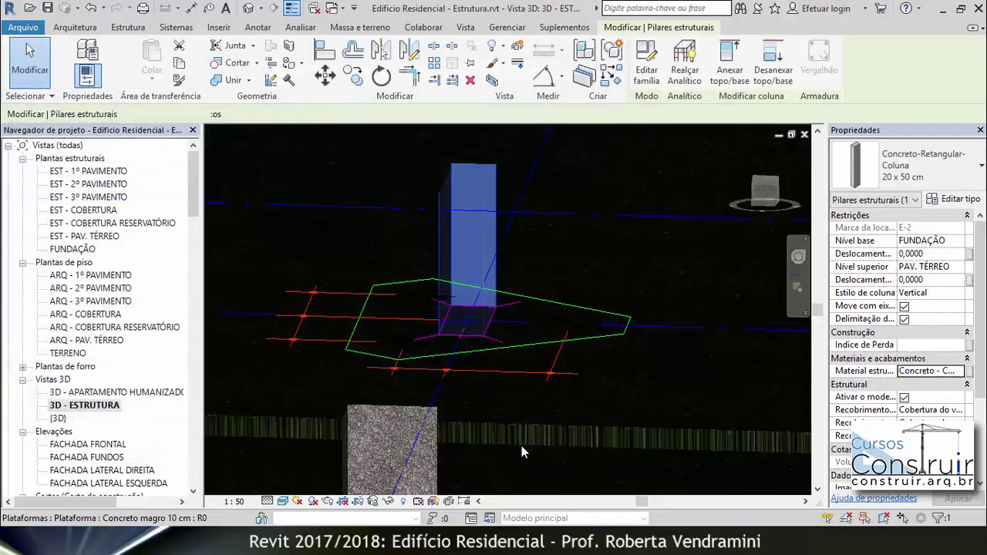
scroll(529, 353, down, 5)
key(Escape)
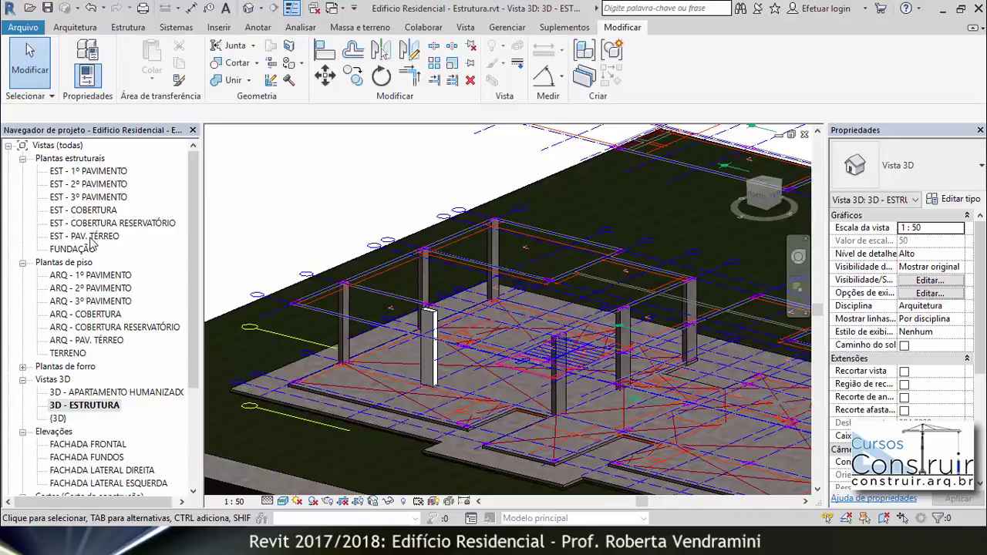
- Switch to the EST - PAV. TÉRREO structural plan and zoom in on column P14
double_click(90, 237)
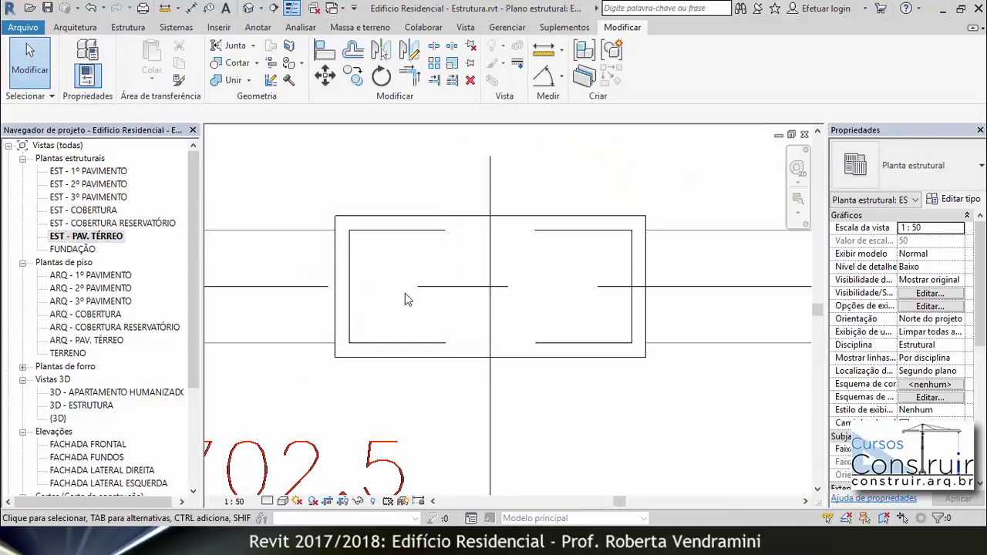
scroll(405, 293, down, 2)
scroll(419, 298, down, 2)
scroll(432, 317, down, 2)
scroll(438, 328, down, 1)
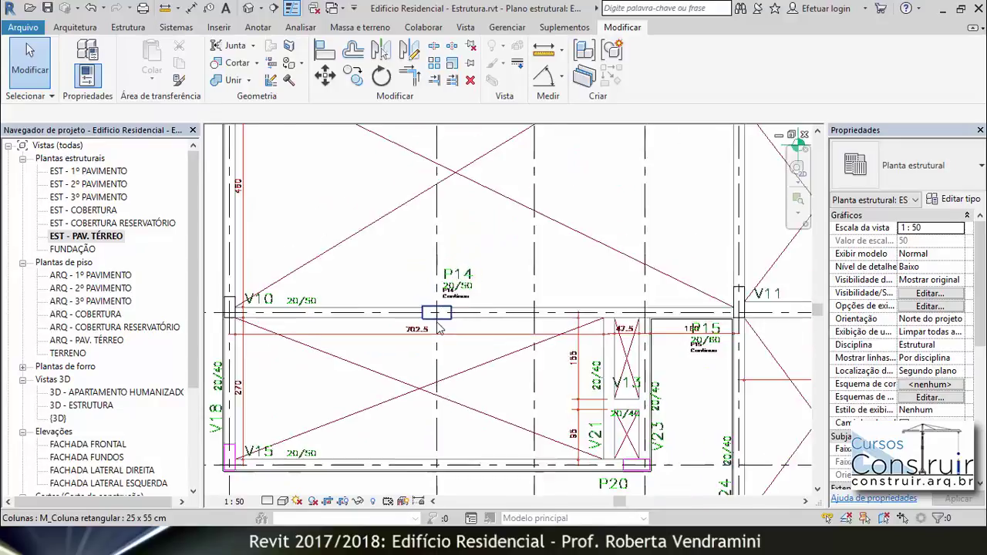
scroll(439, 328, down, 1)
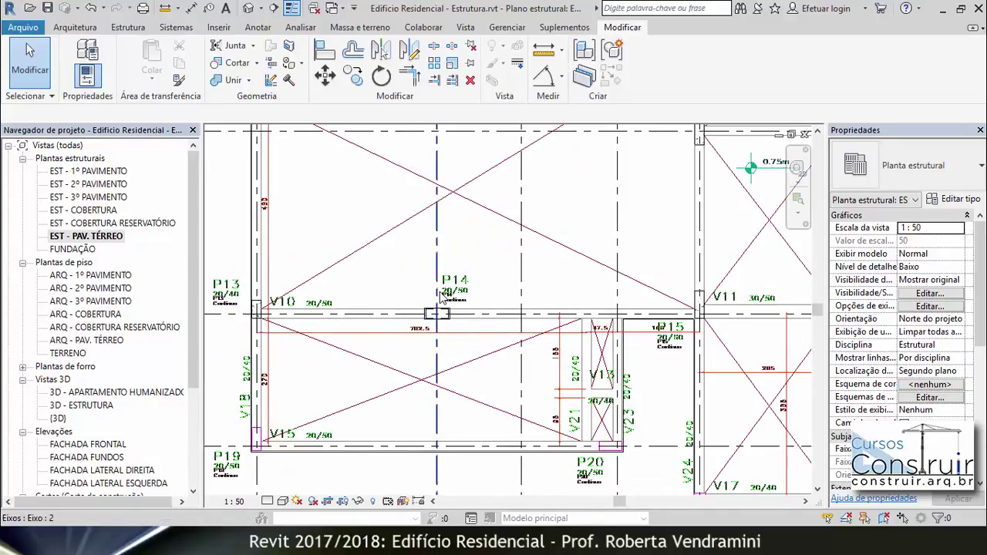
scroll(344, 305, up, 3)
scroll(340, 317, up, 3)
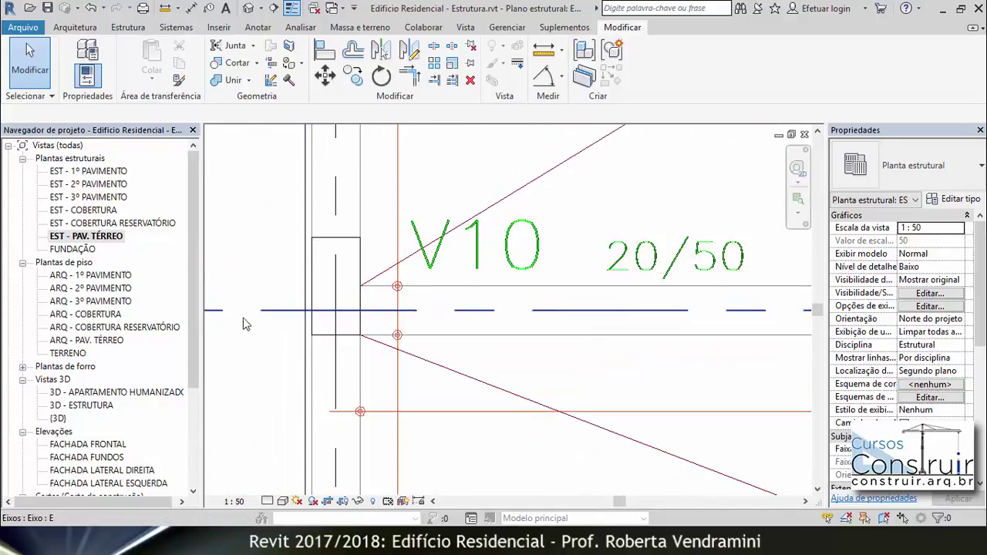
scroll(312, 316, up, 3)
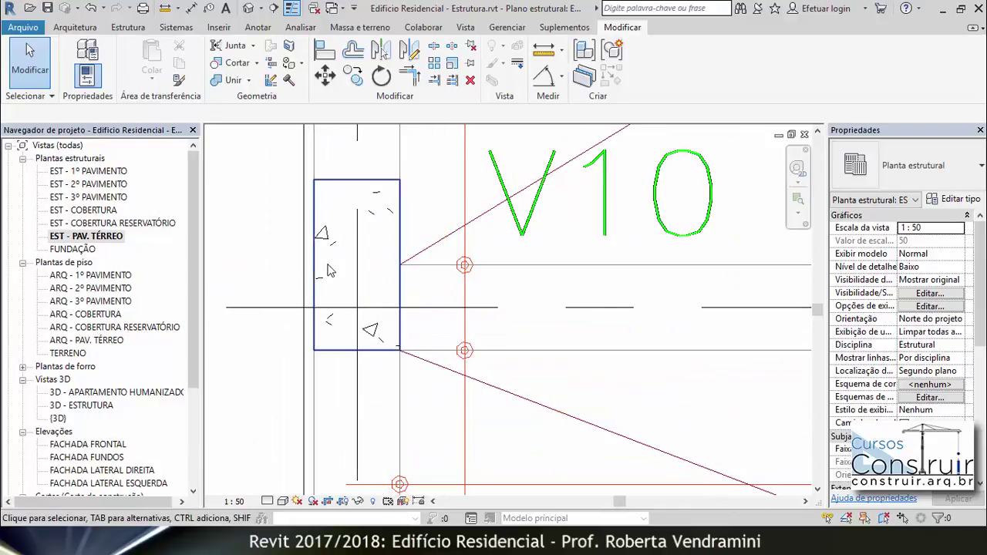
scroll(240, 280, down, 1)
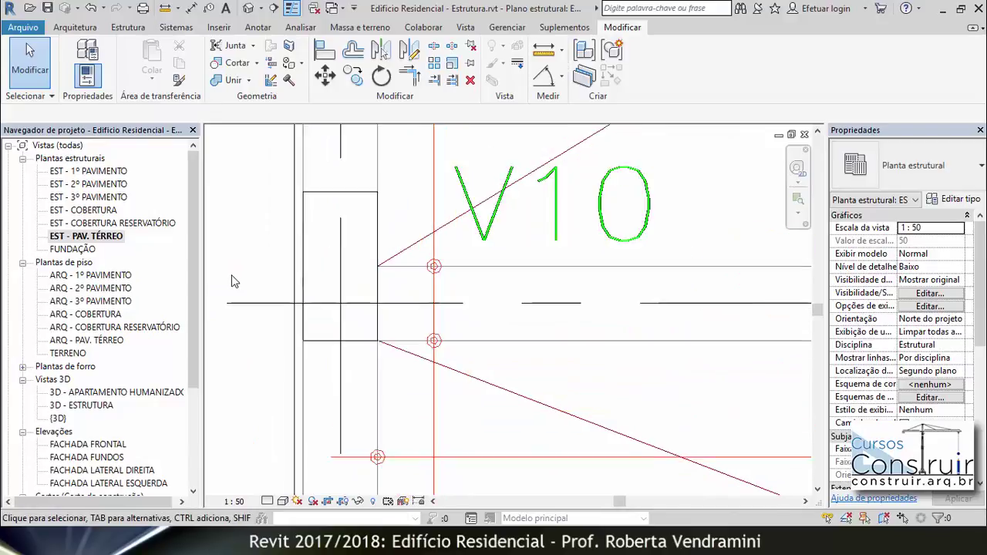
scroll(238, 281, down, 3)
scroll(238, 282, down, 3)
scroll(540, 294, up, 2)
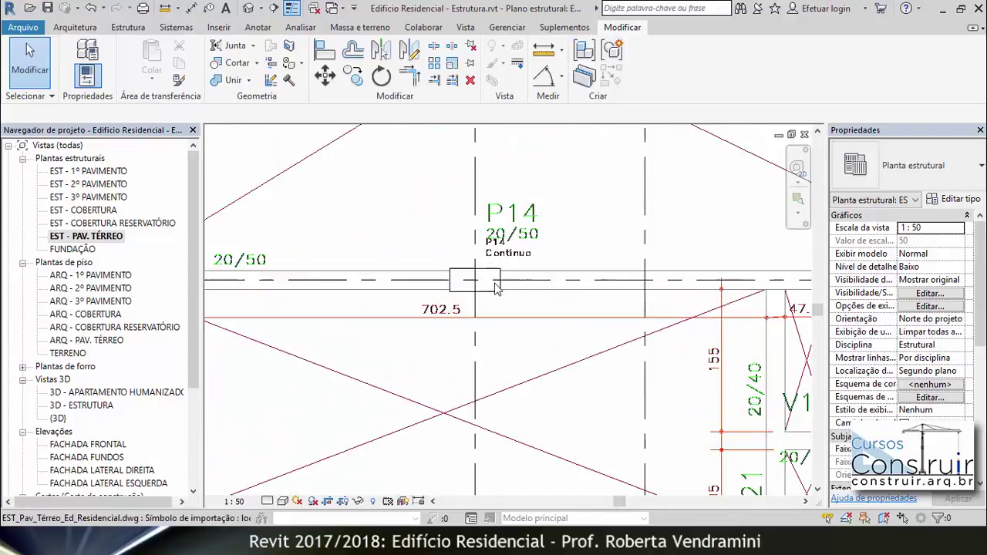
scroll(517, 289, up, 2)
scroll(496, 286, up, 1)
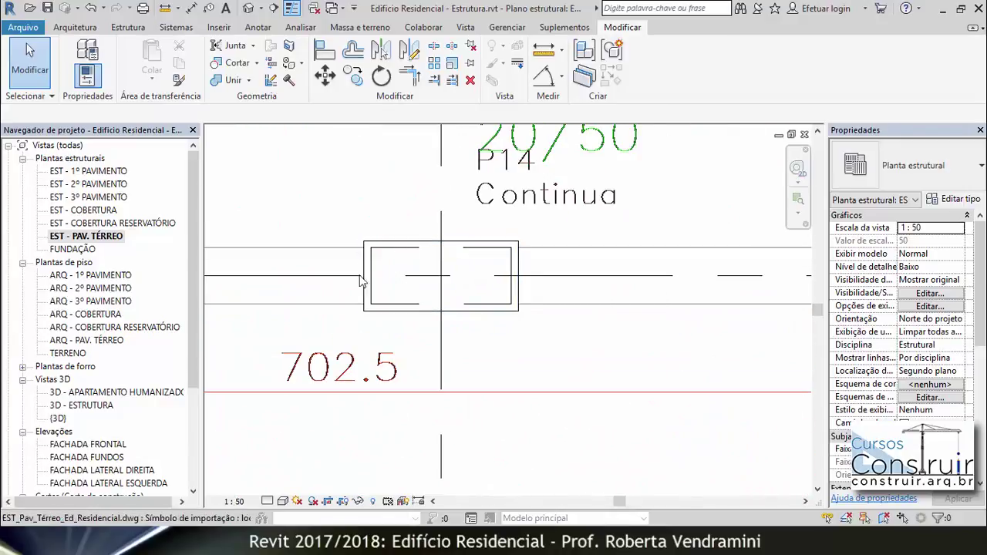
scroll(472, 322, up, 2)
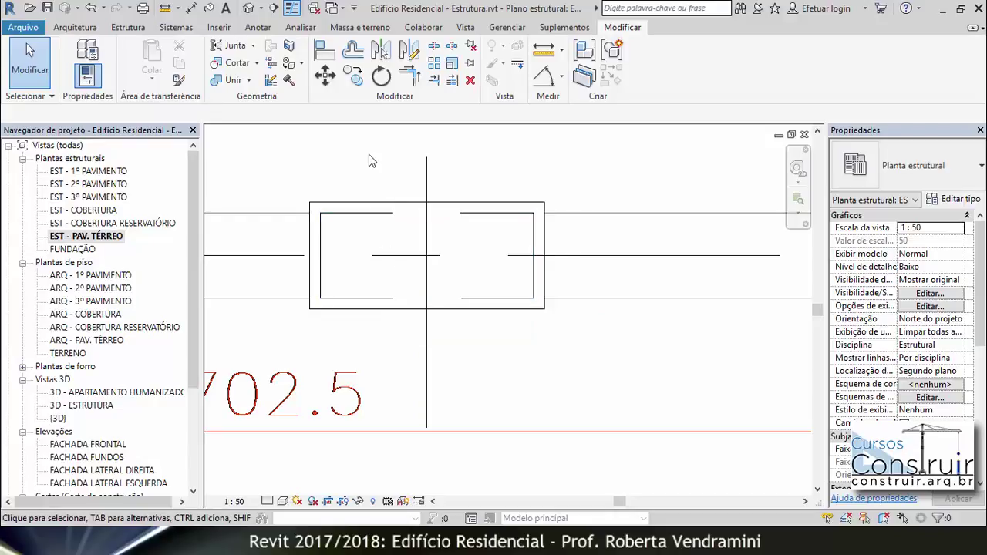
- Set the P14 column's top level (Nível superior) to 1º PAVIMENTO
click(371, 215)
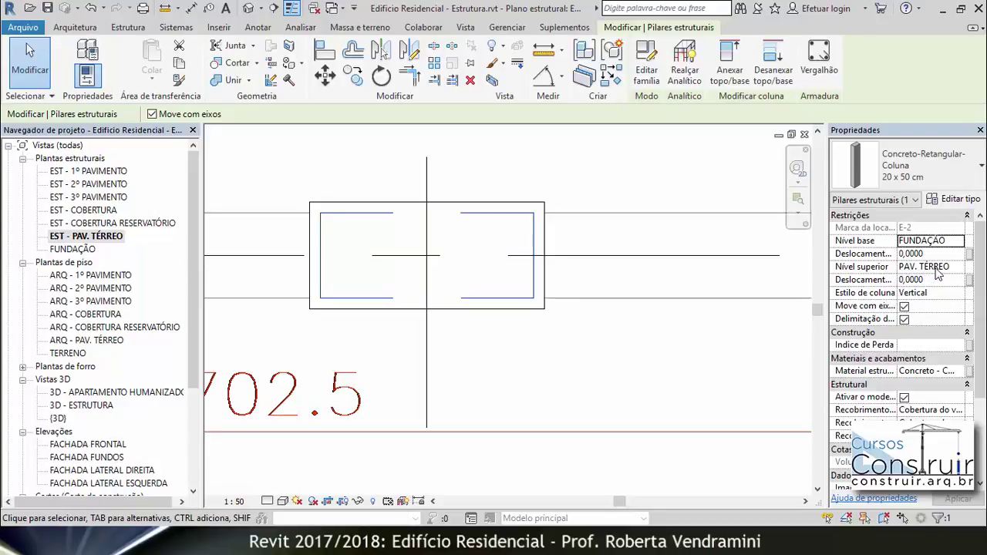
click(951, 267)
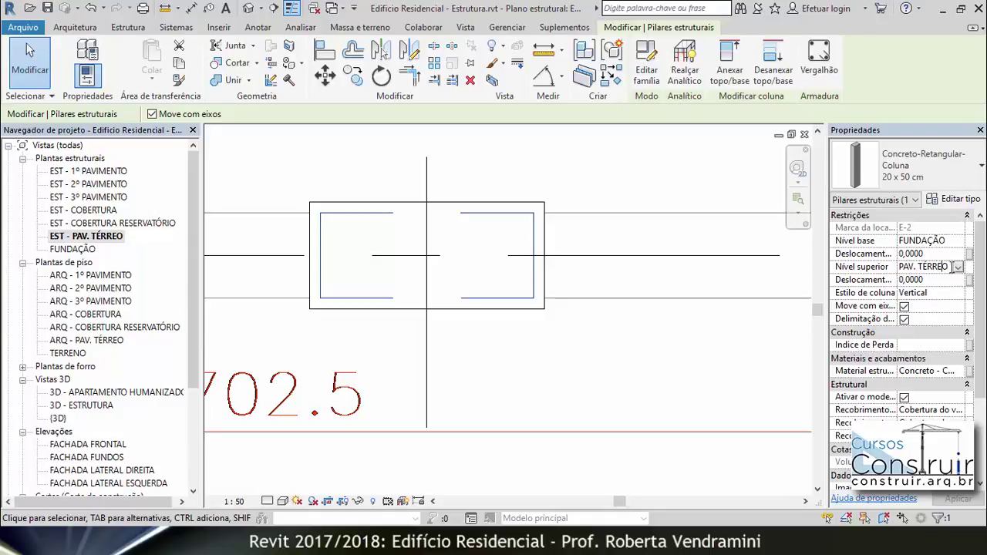
click(957, 268)
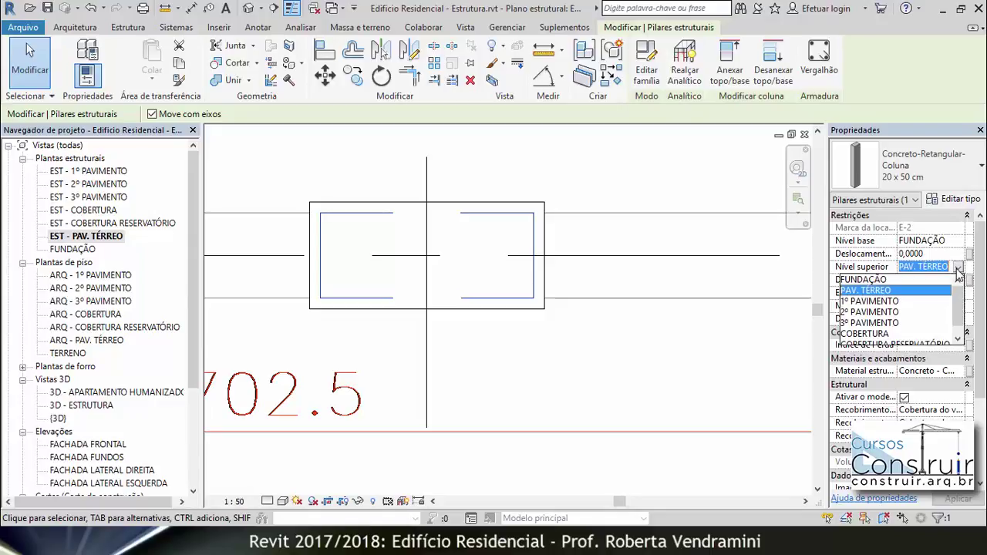
click(895, 302)
click(575, 370)
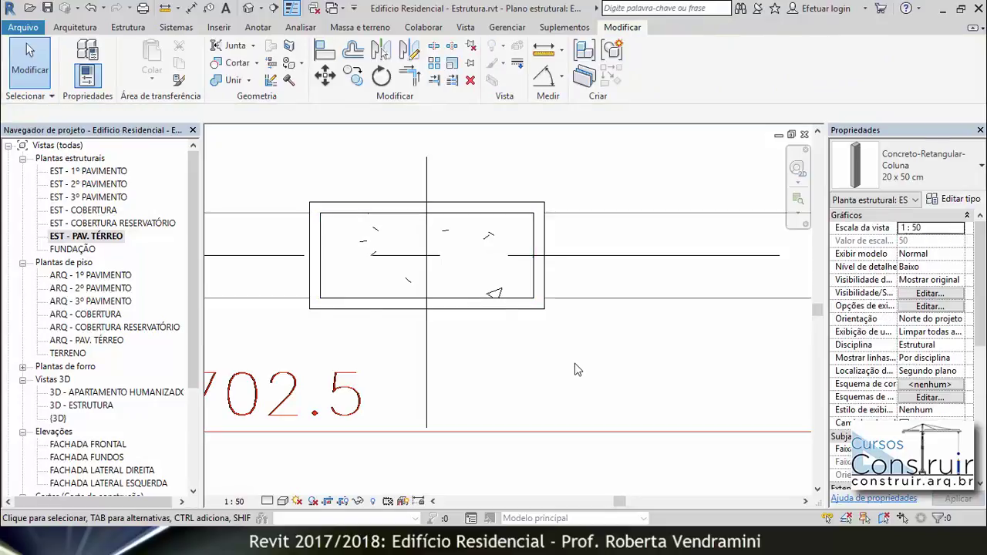
scroll(314, 231, up, 3)
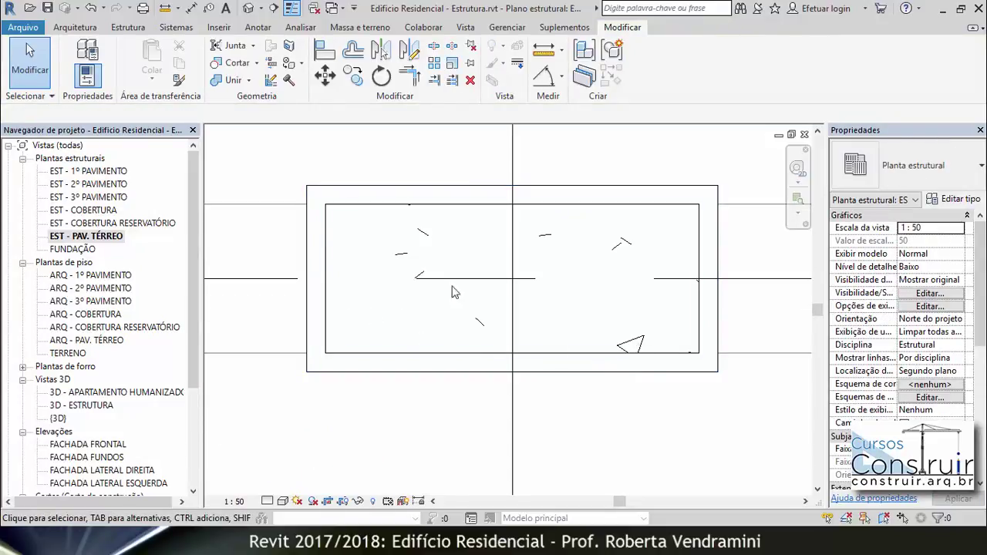
- Reopen 3D - ESTRUTURA and orbit to check P14 now rises to 1º PAVIMENTO
double_click(74, 406)
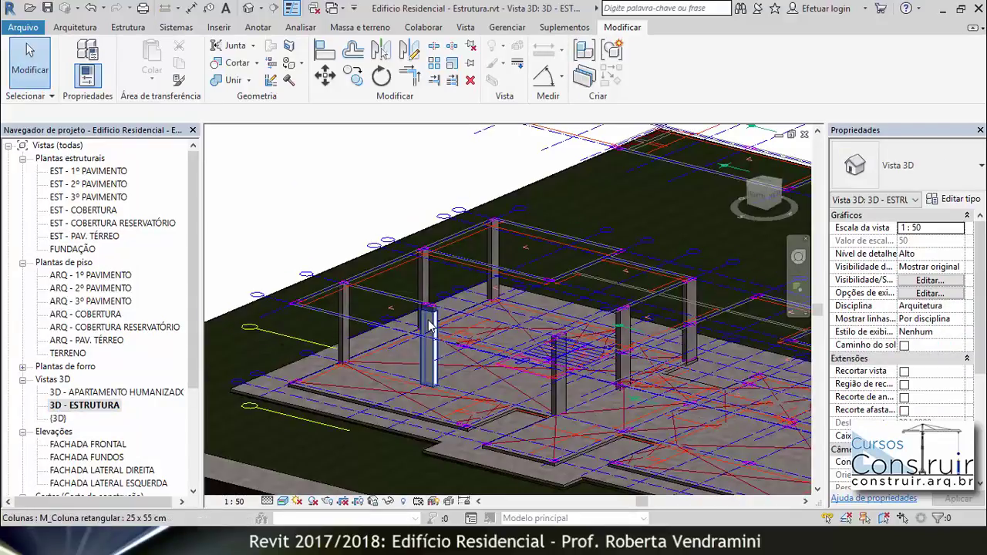
scroll(440, 305, up, 2)
scroll(439, 305, up, 2)
scroll(440, 302, up, 2)
scroll(440, 303, up, 2)
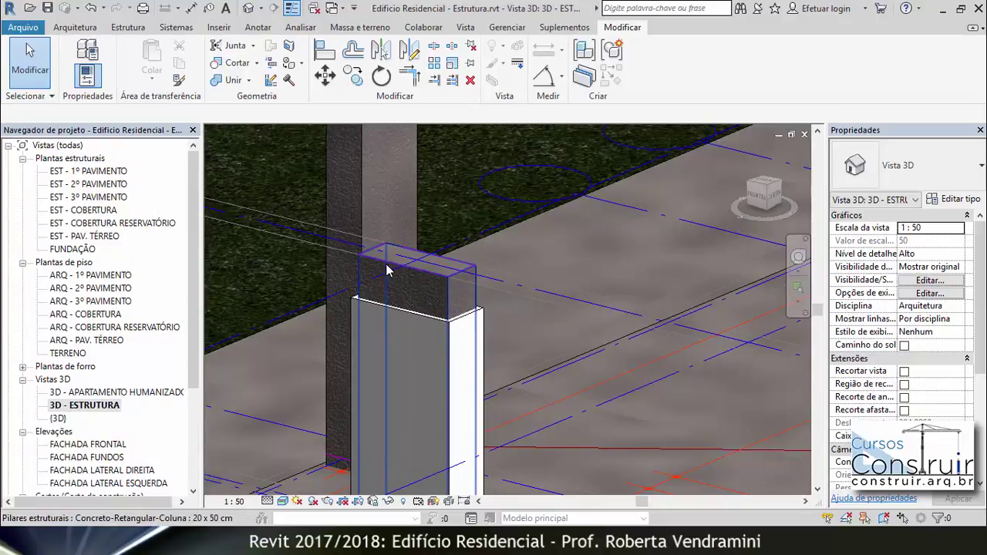
scroll(522, 310, down, 3)
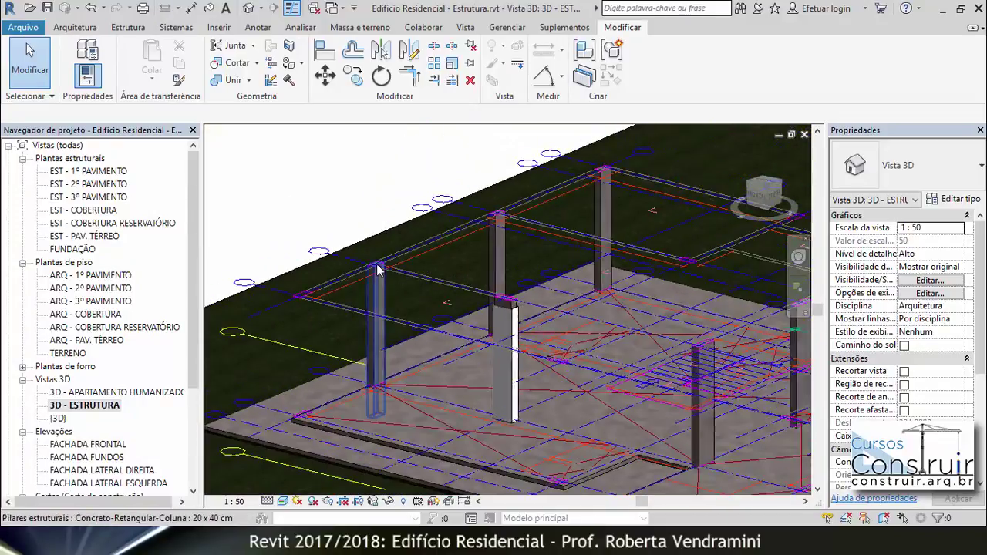
mouse_move(522, 309)
shift+middle_down()
mouse_move(370, 269)
mouse_move(371, 289)
shift+middle_up()
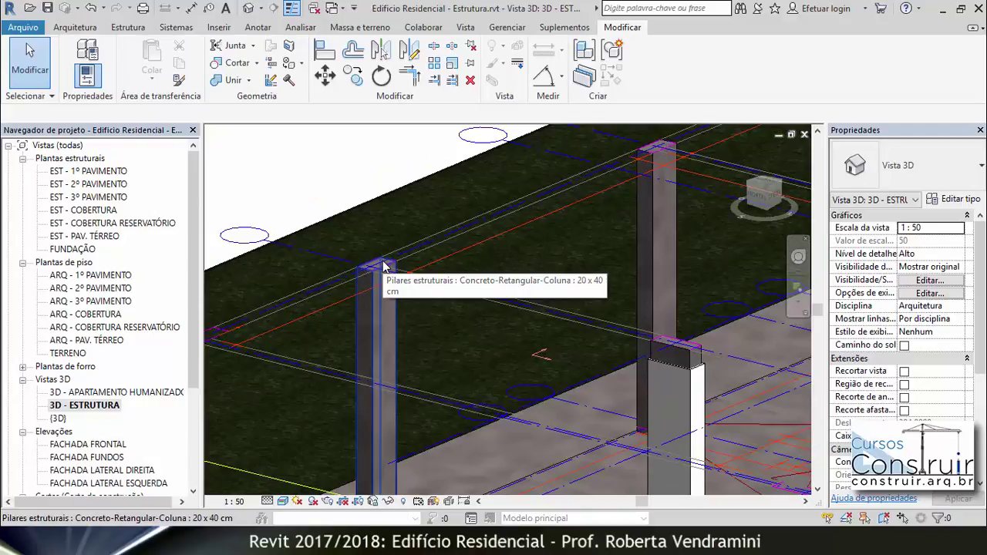
scroll(383, 266, down, 1)
scroll(383, 266, down, 2)
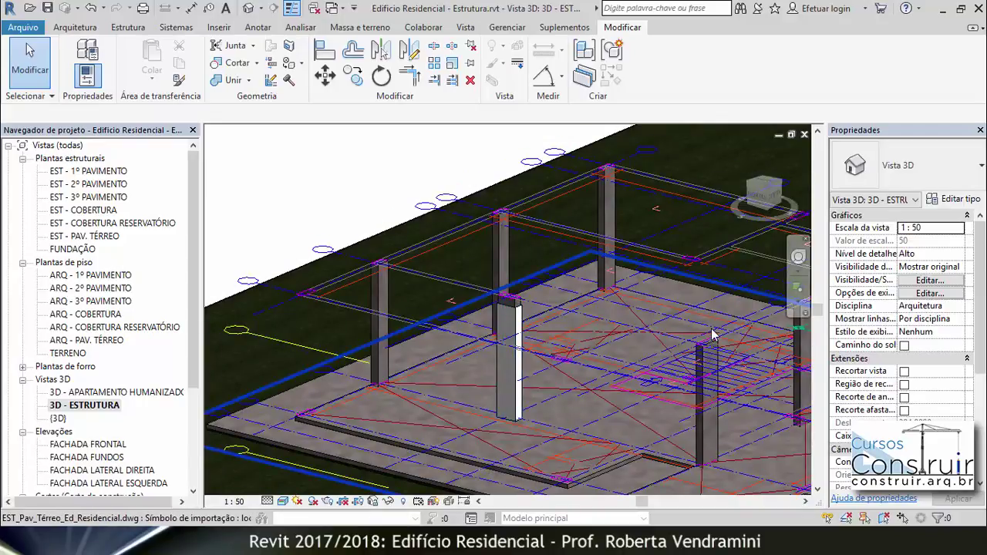
scroll(571, 331, up, 2)
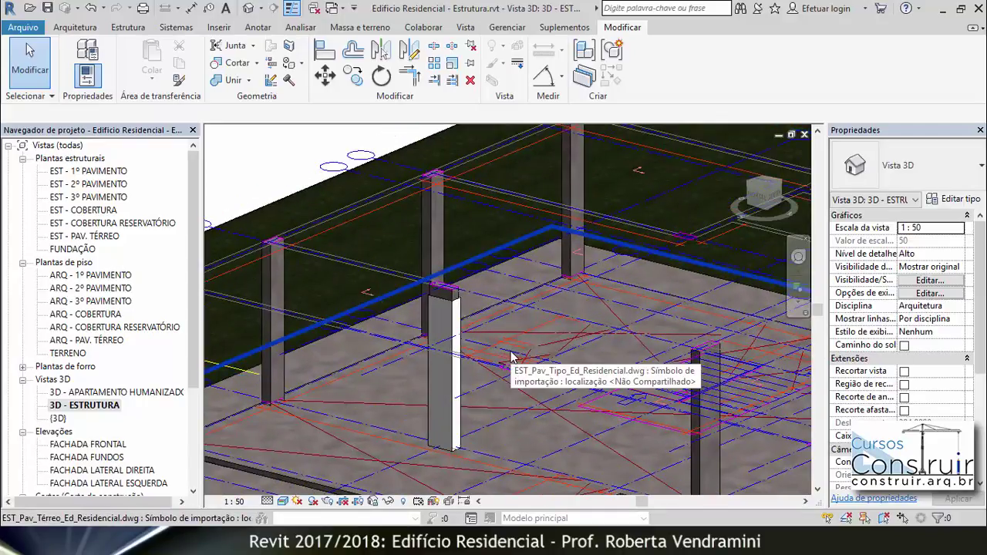
- Open the FUNDAÇÃO structural plan and zoom to pillar P14 in block B14
double_click(79, 251)
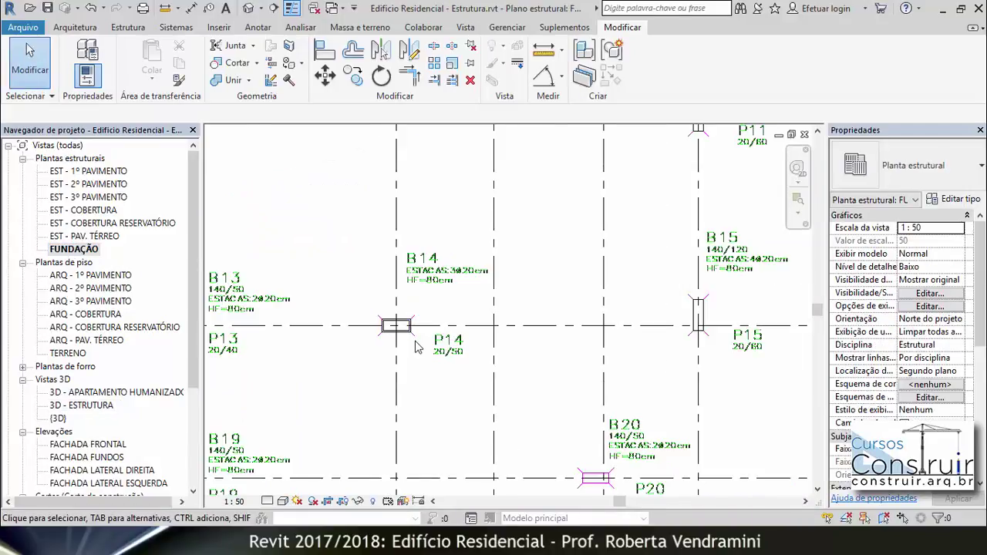
scroll(415, 348, down, 5)
scroll(455, 244, up, 2)
scroll(455, 244, up, 3)
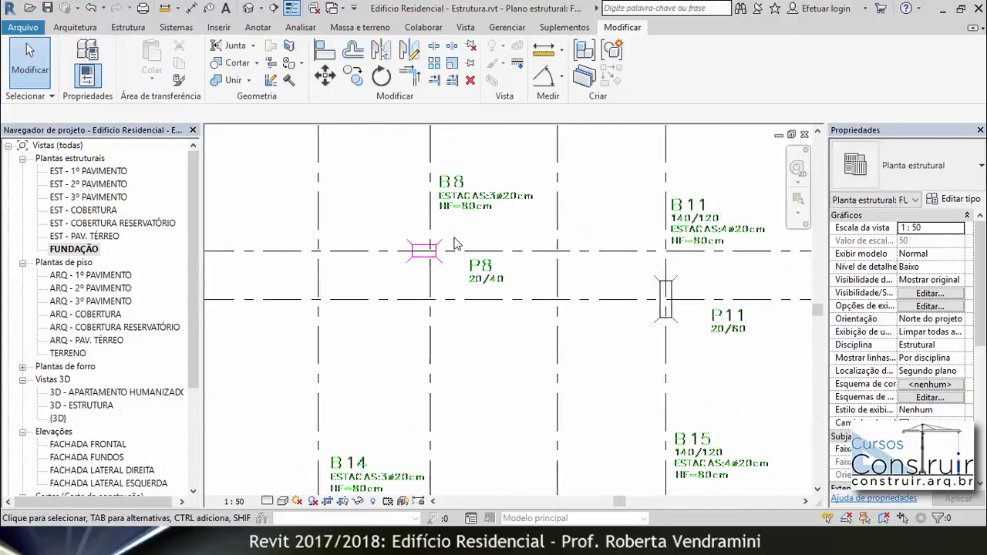
scroll(455, 243, up, 2)
scroll(469, 231, down, 3)
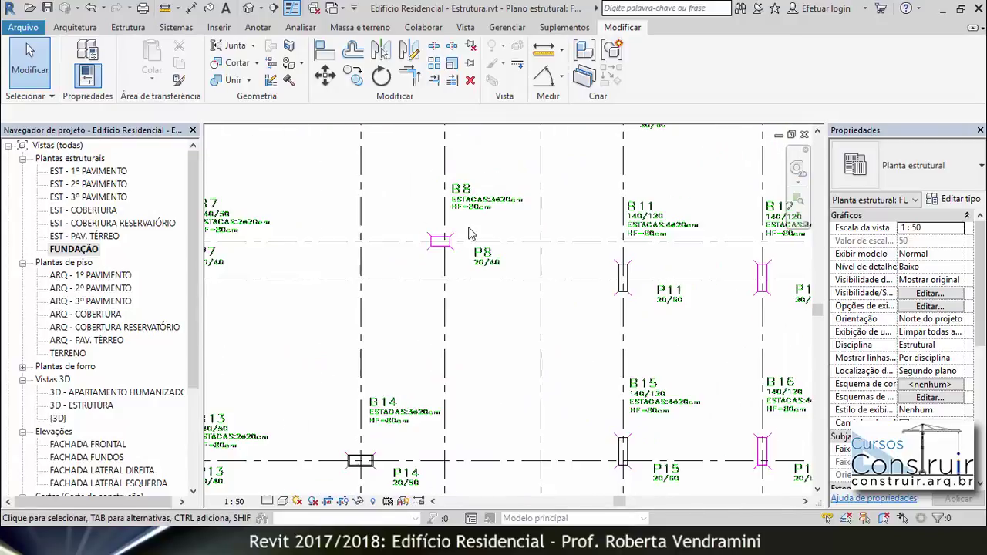
scroll(469, 234, down, 2)
scroll(386, 293, down, 2)
scroll(345, 282, up, 5)
- Window-select both elements at P14 and check their categories in the Filter dialog
scroll(345, 282, up, 2)
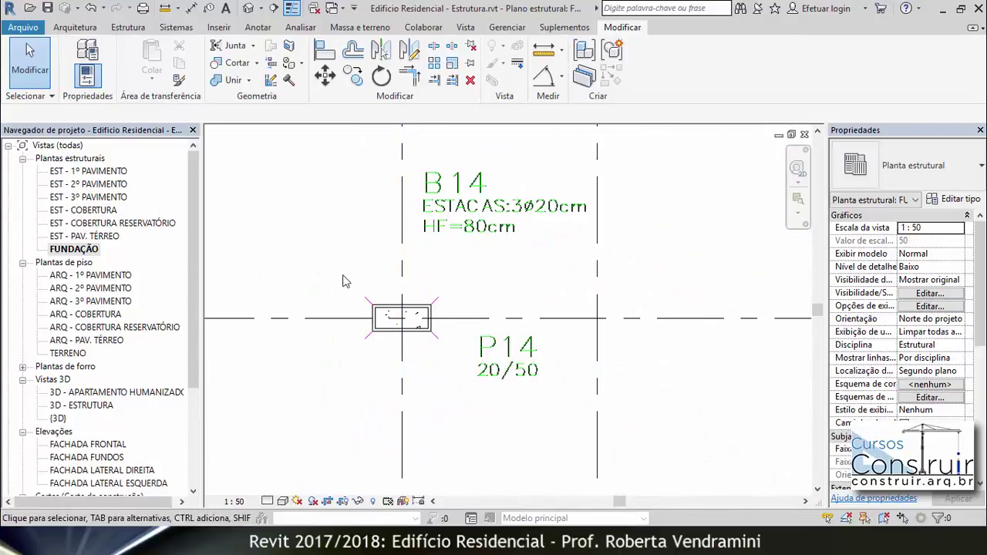
drag(341, 273, 456, 351)
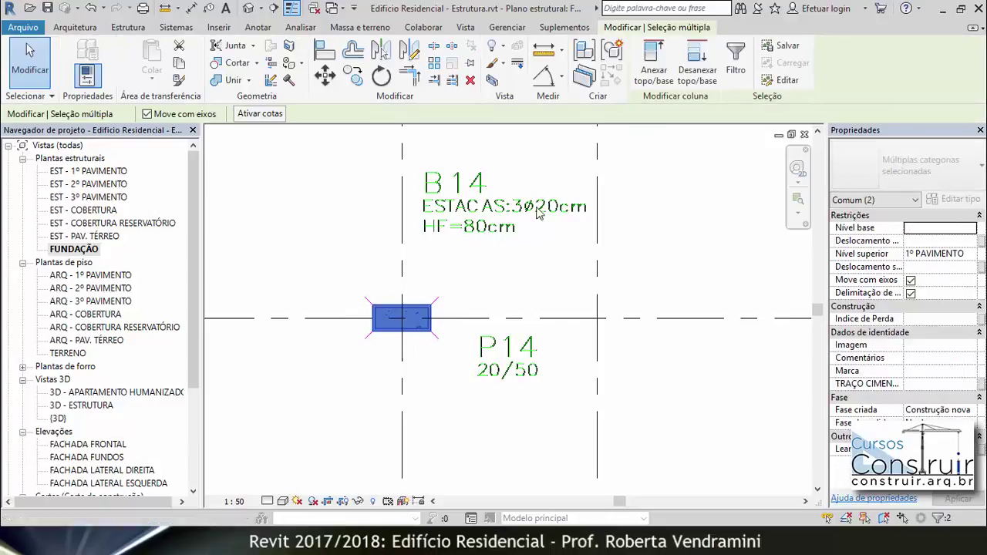
click(736, 60)
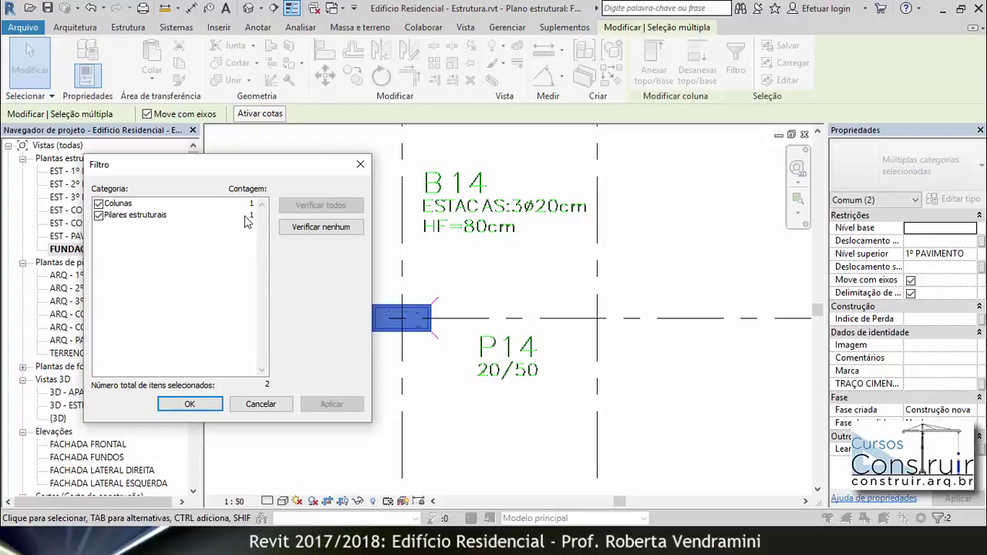
click(207, 405)
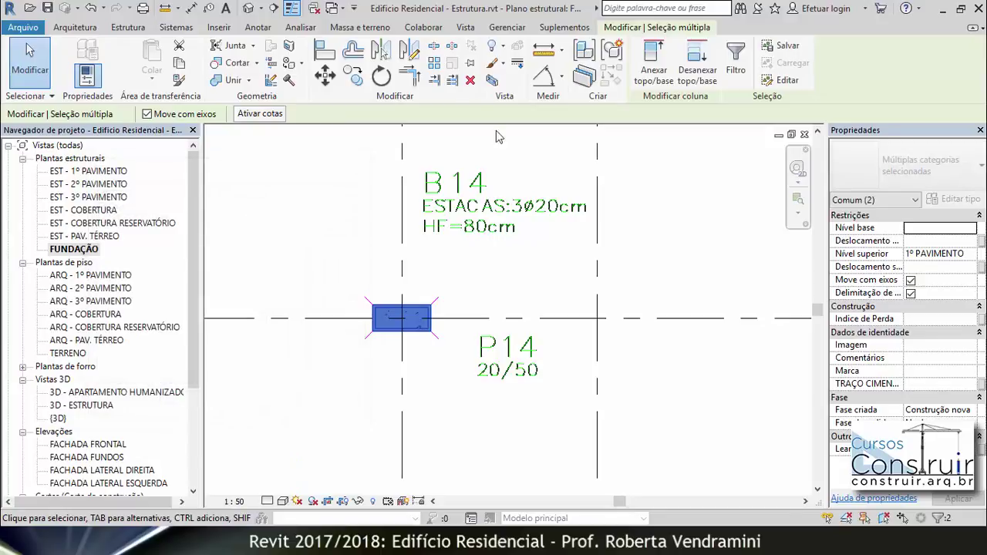
- Copy the selected P14 column, using its edge point as the base point
click(354, 76)
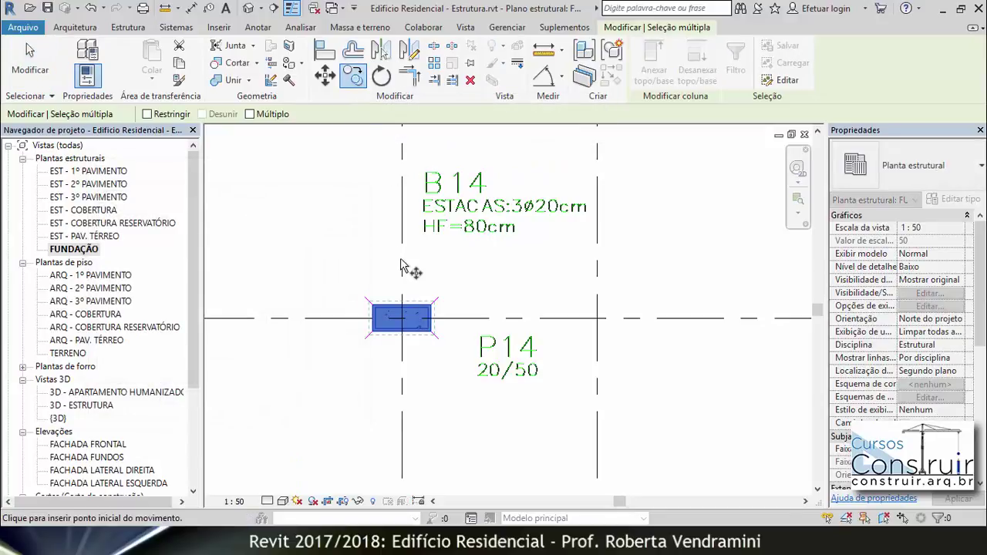
scroll(399, 317, up, 3)
scroll(401, 315, up, 3)
scroll(401, 315, up, 2)
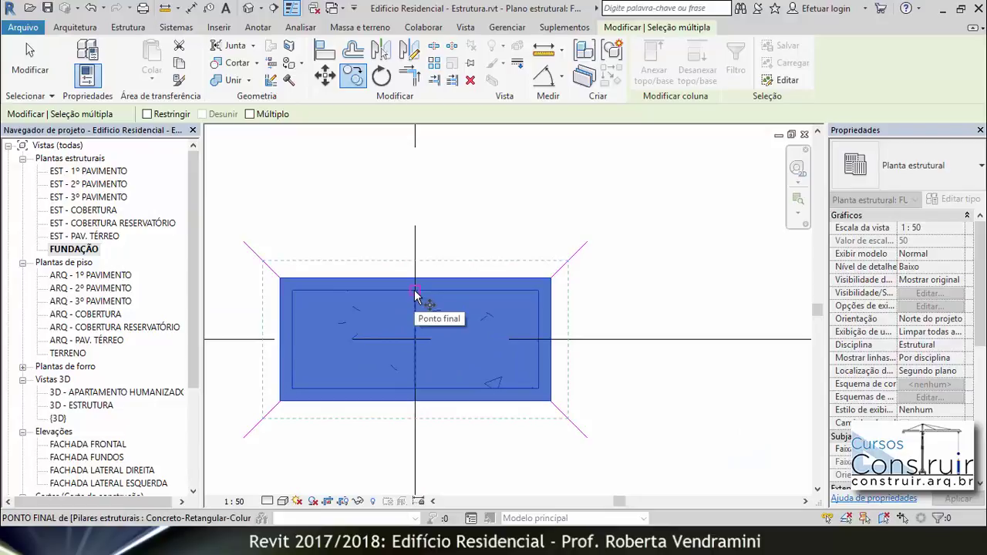
click(415, 293)
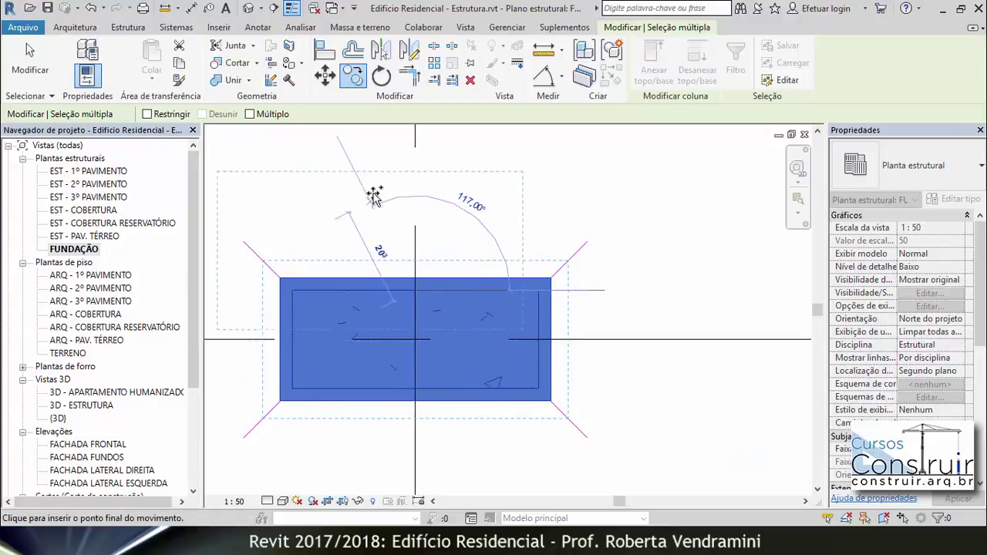
scroll(403, 324, down, 5)
scroll(401, 325, down, 3)
scroll(400, 326, down, 3)
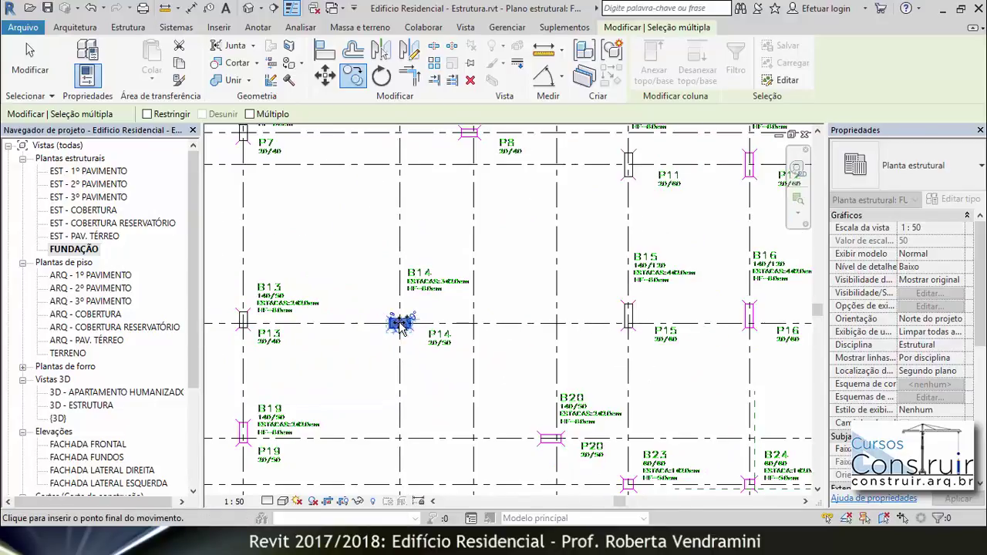
scroll(468, 143, up, 2)
scroll(466, 175, up, 2)
scroll(466, 175, up, 2)
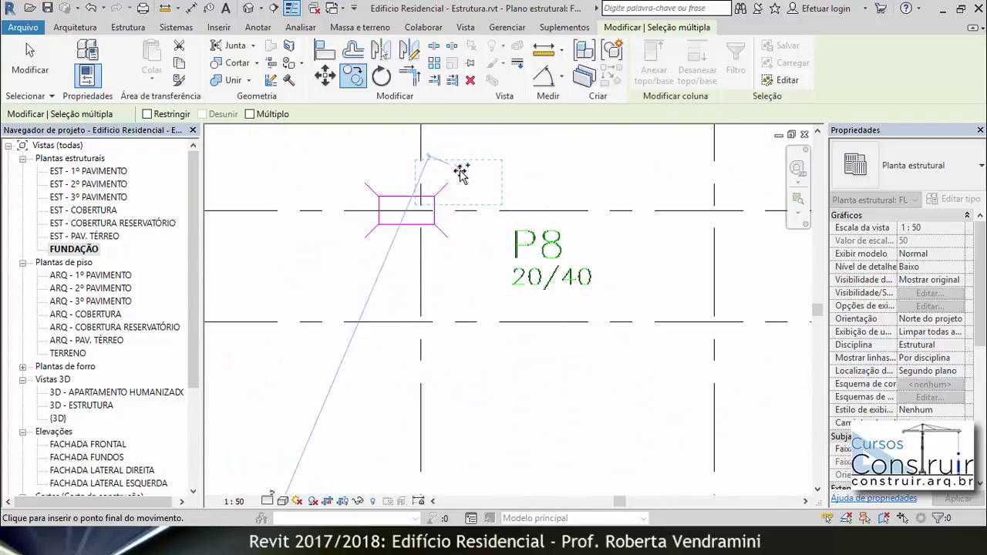
scroll(412, 172, up, 2)
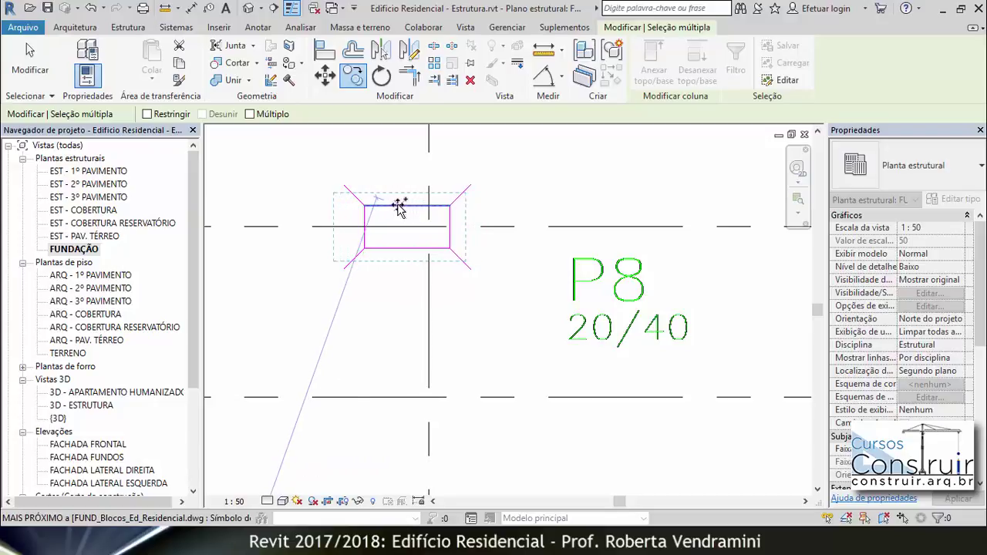
- Place the copy at the P8 foundation block's edge midpoint using a midpoint snap override
right_click(401, 207)
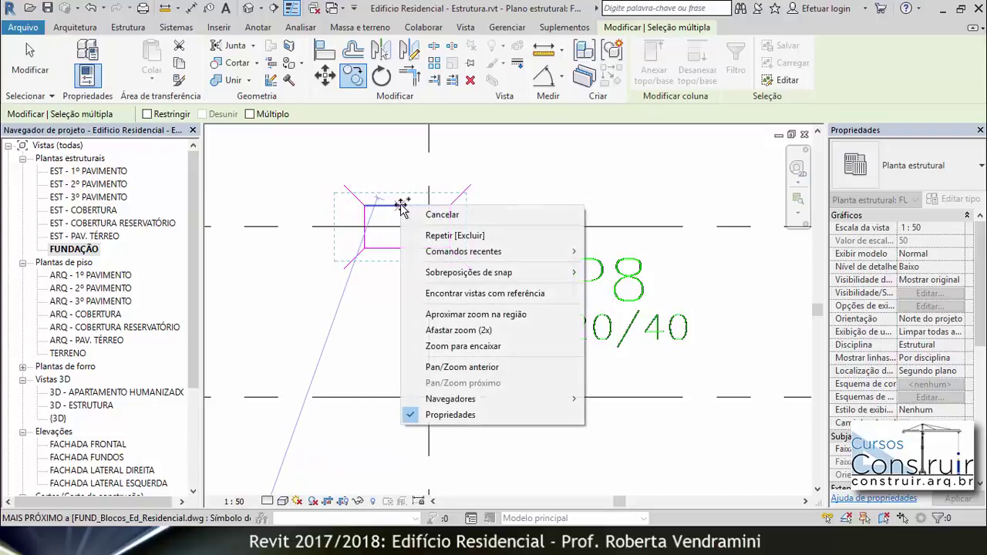
mouse_move(469, 272)
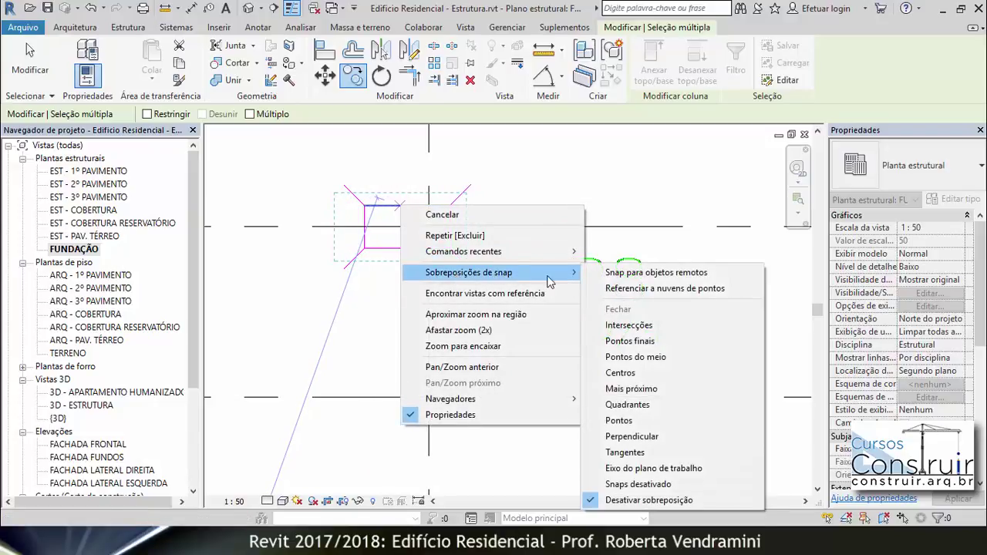
click(640, 357)
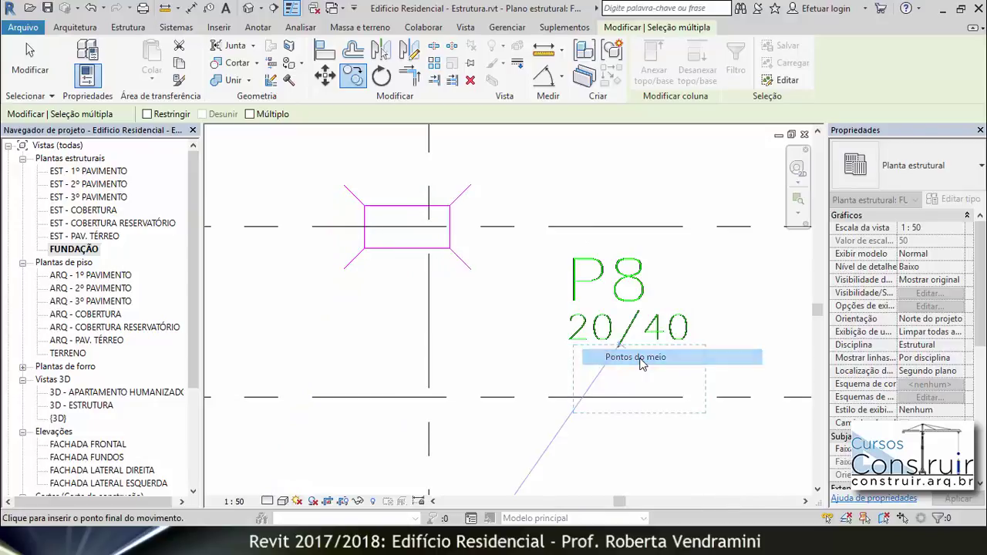
click(407, 207)
click(540, 216)
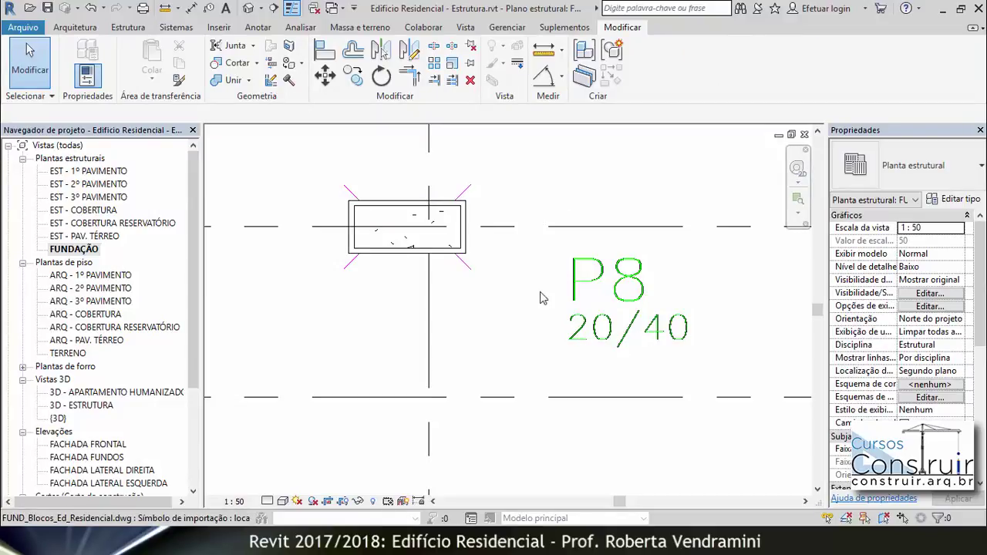
- Change the P8 column's type to Concreto-Retangular-Coluna 20 x 40 cm
click(461, 257)
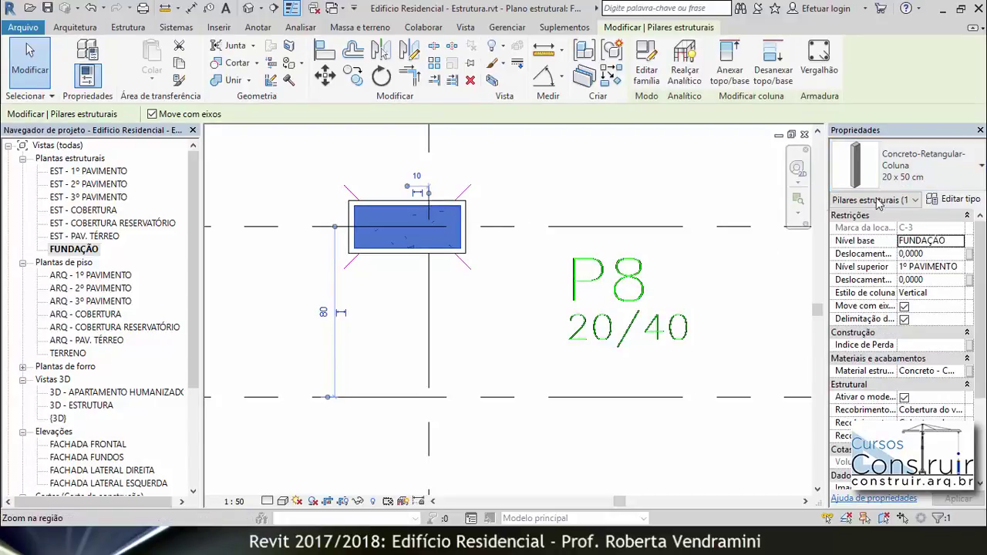
click(970, 170)
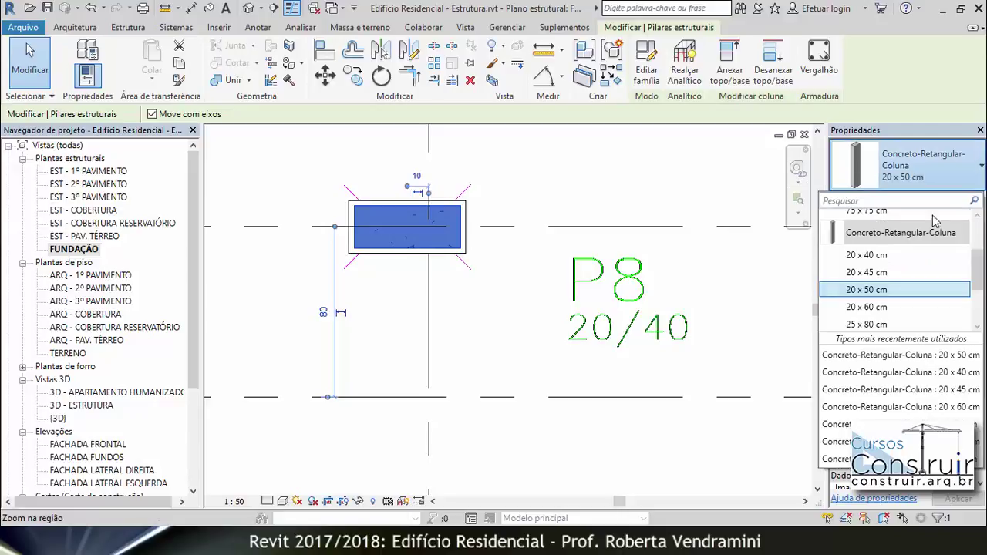
click(893, 262)
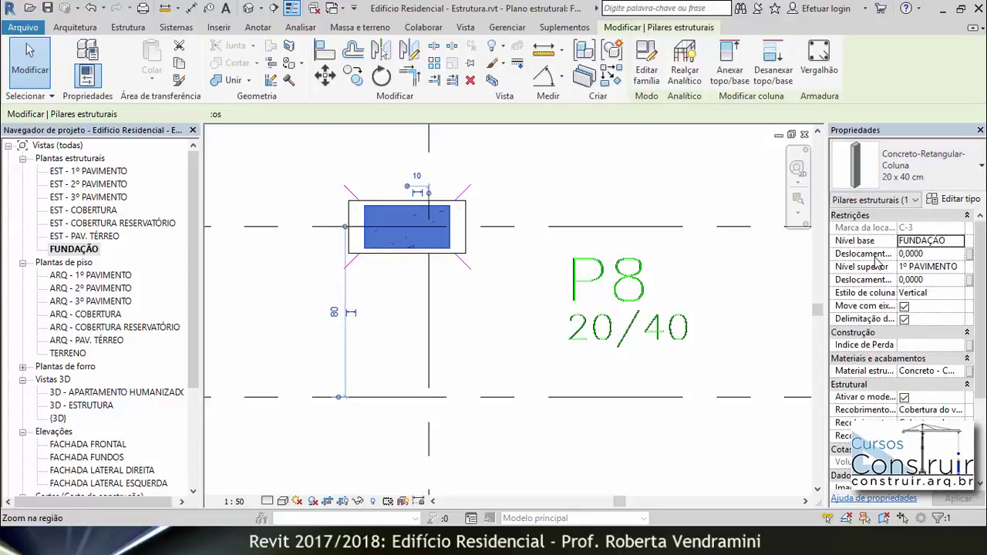
click(543, 325)
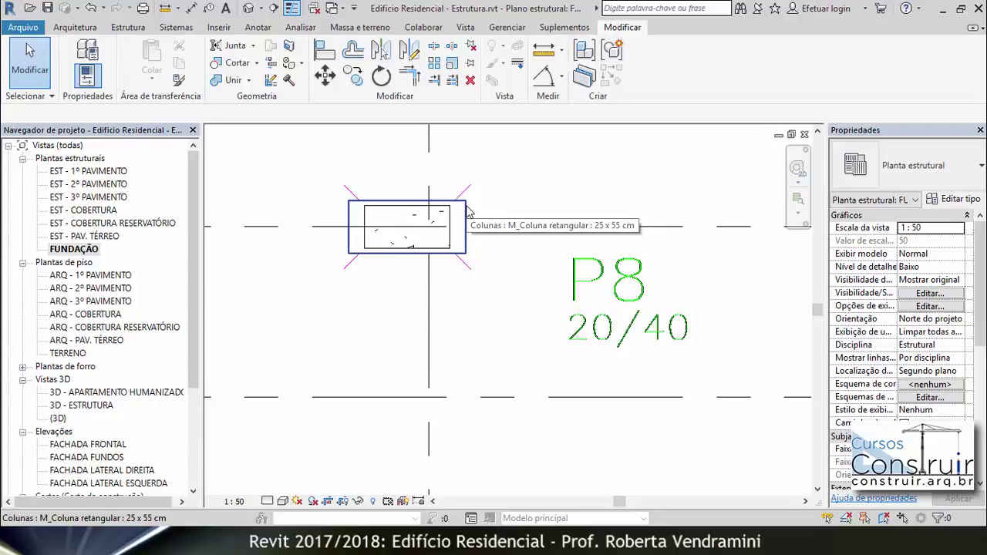
- Duplicate the P8 column's 25 x 55 cm type as '25 x 45 cm' with depth 0,4500
click(466, 212)
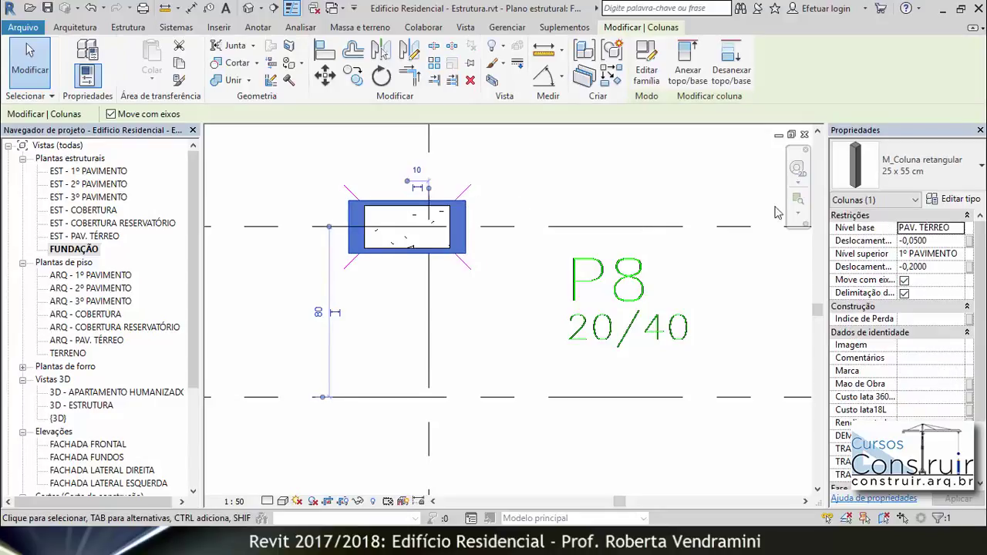
click(956, 202)
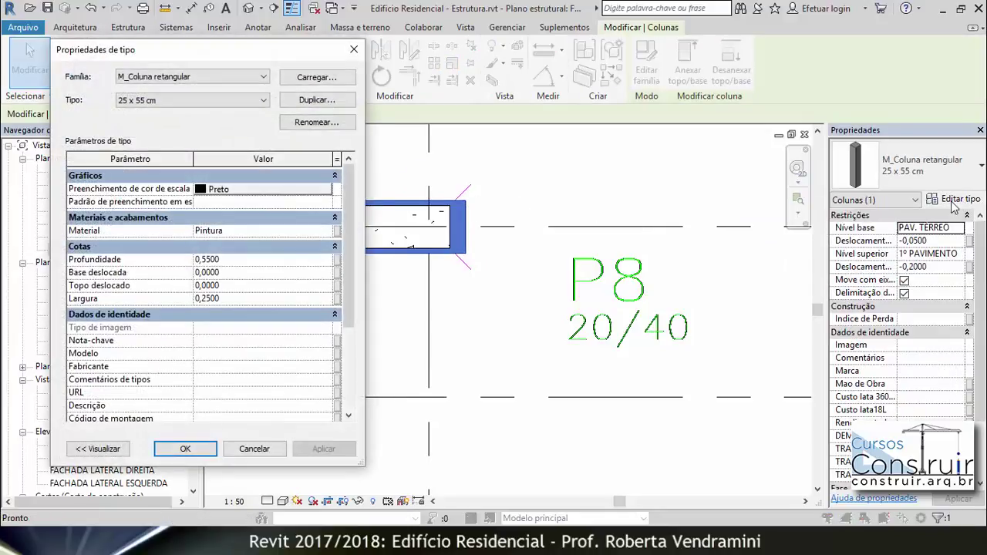
click(263, 102)
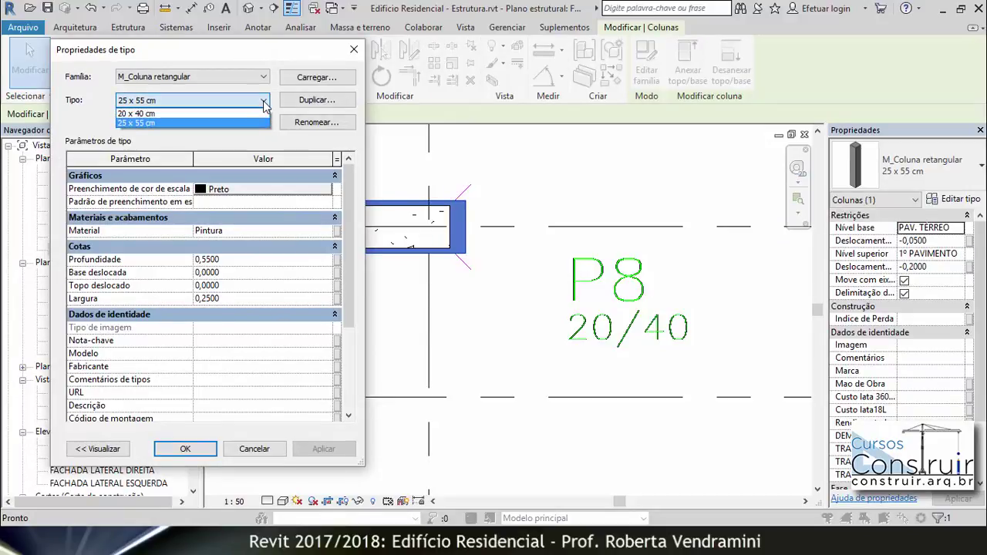
click(156, 123)
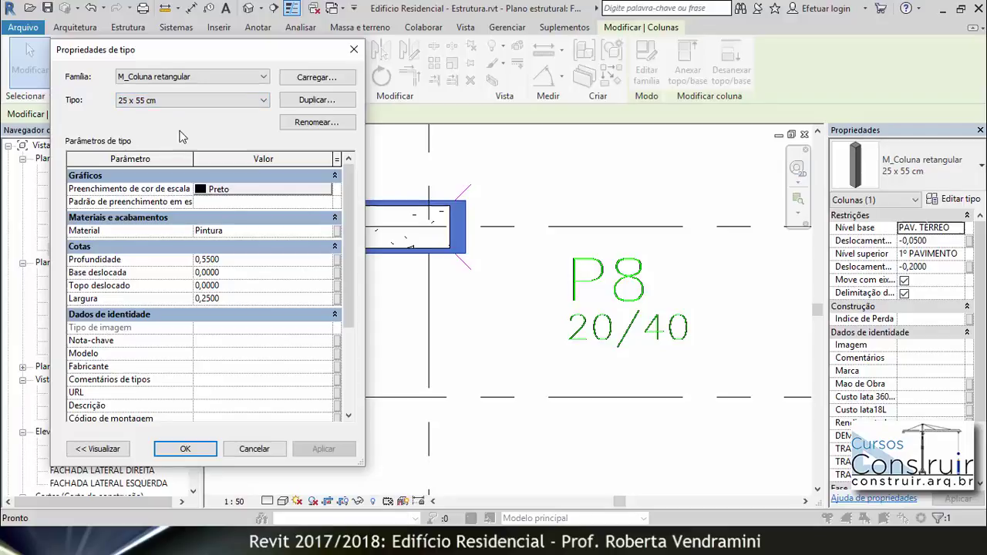
click(341, 104)
text(25 x 45 cm)
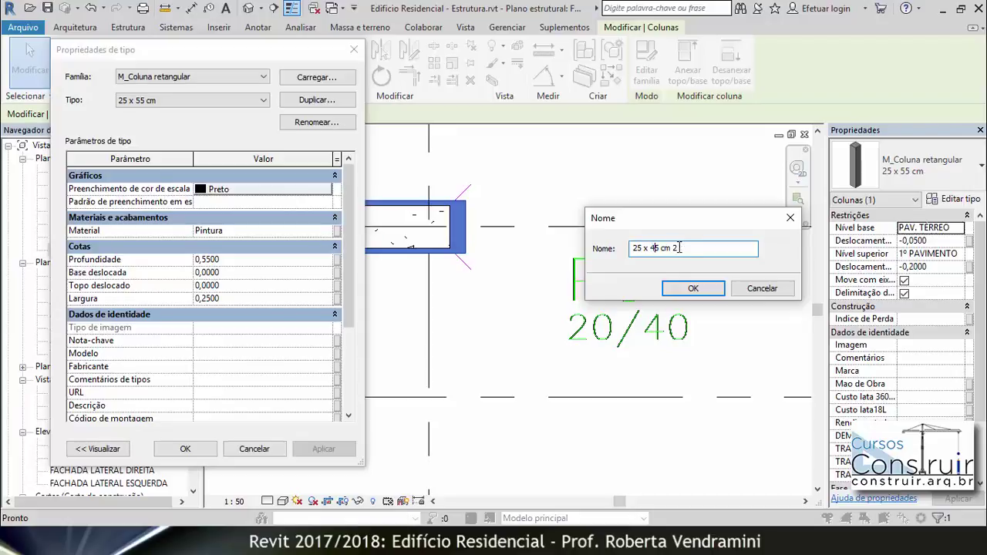
click(692, 288)
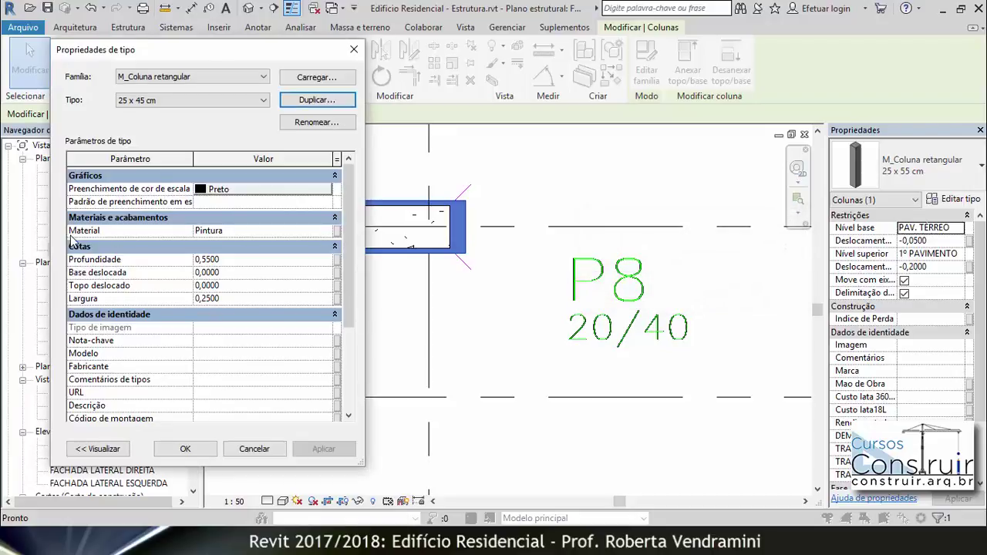
click(202, 260)
text(0,4500)
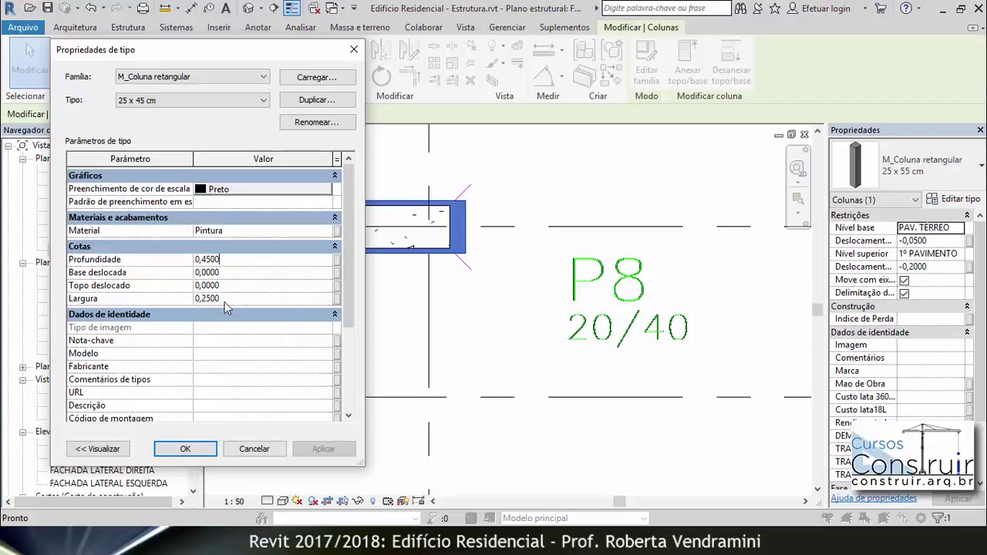
click(205, 448)
click(456, 335)
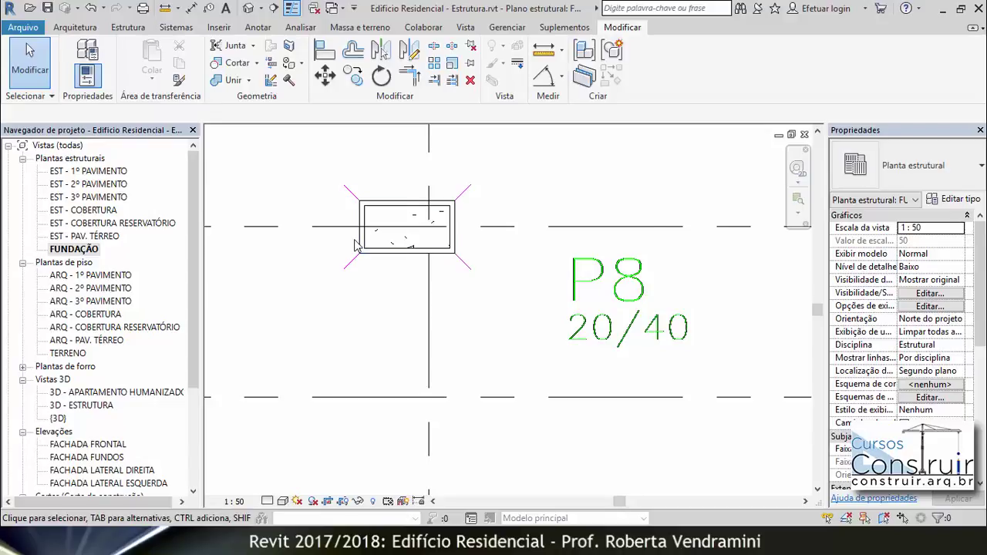
- Copy the 20 x 50 cm P14 column from its corner onto the B19 block corner
scroll(356, 245, down, 5)
scroll(397, 241, down, 2)
scroll(403, 248, down, 2)
scroll(409, 256, down, 1)
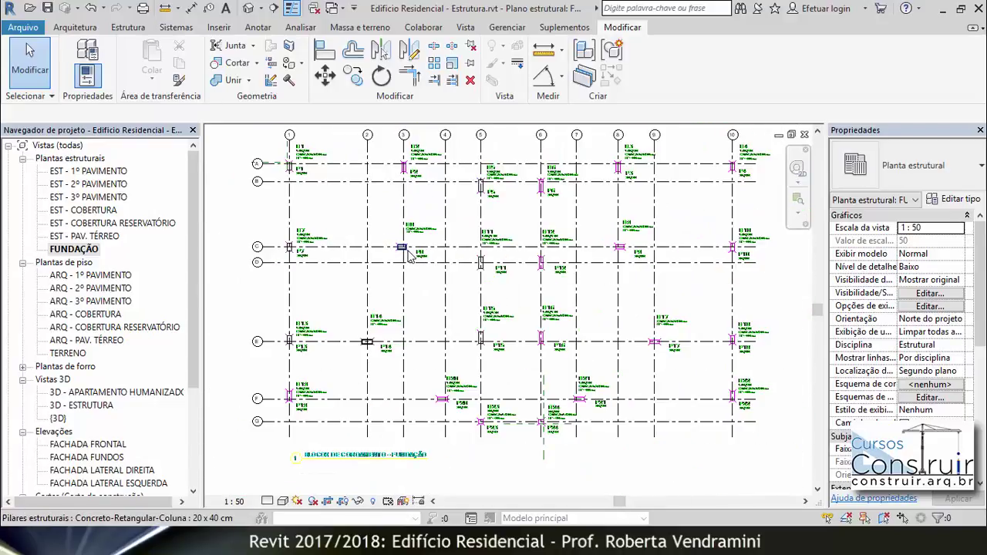
scroll(280, 416, up, 2)
scroll(275, 419, up, 3)
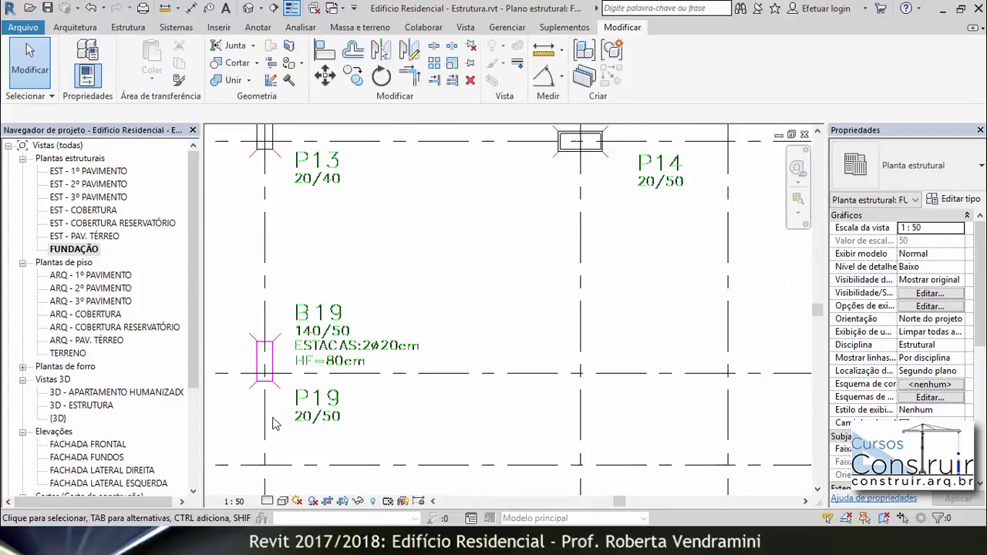
scroll(274, 423, up, 2)
scroll(274, 423, up, 1)
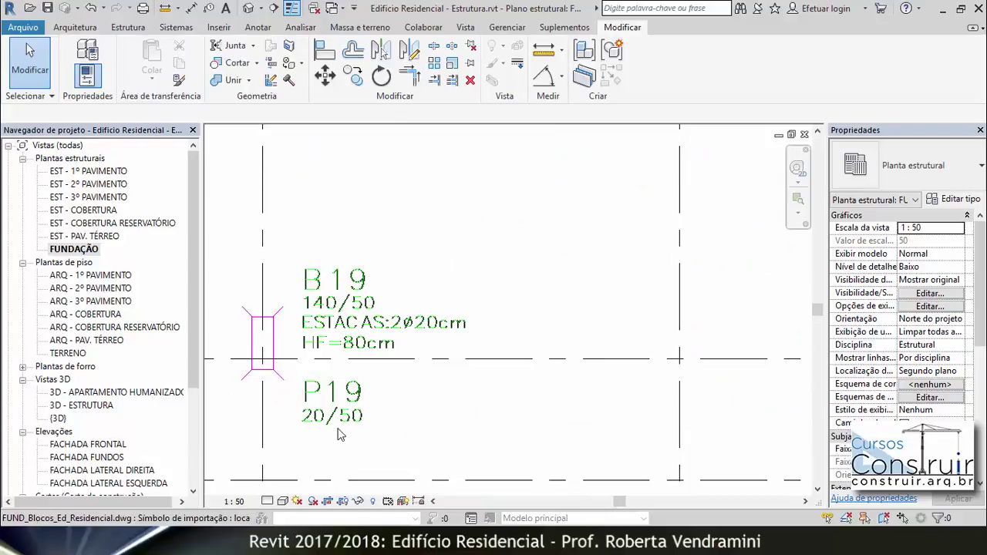
scroll(339, 432, down, 1)
scroll(328, 382, down, 2)
scroll(326, 379, down, 2)
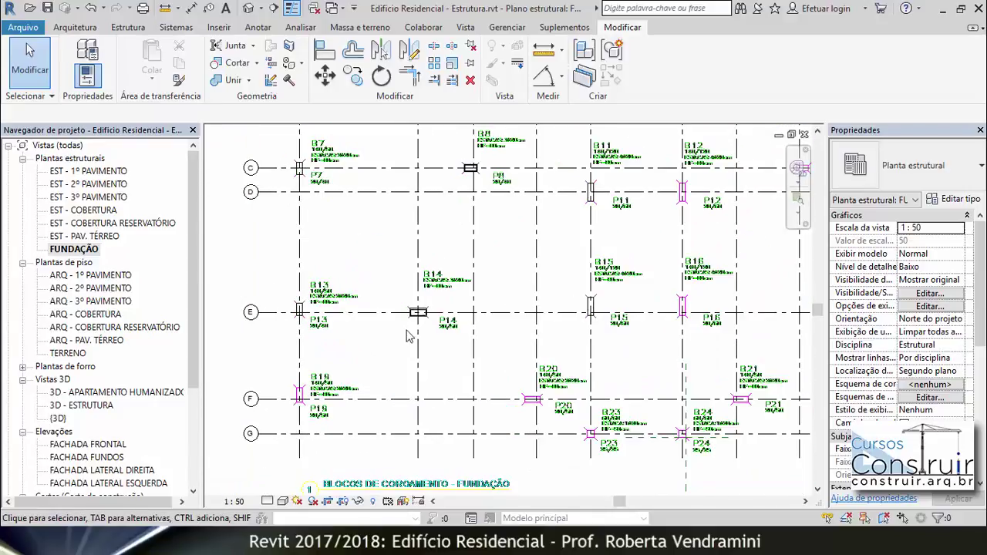
scroll(426, 333, up, 2)
scroll(432, 336, up, 2)
scroll(521, 341, up, 1)
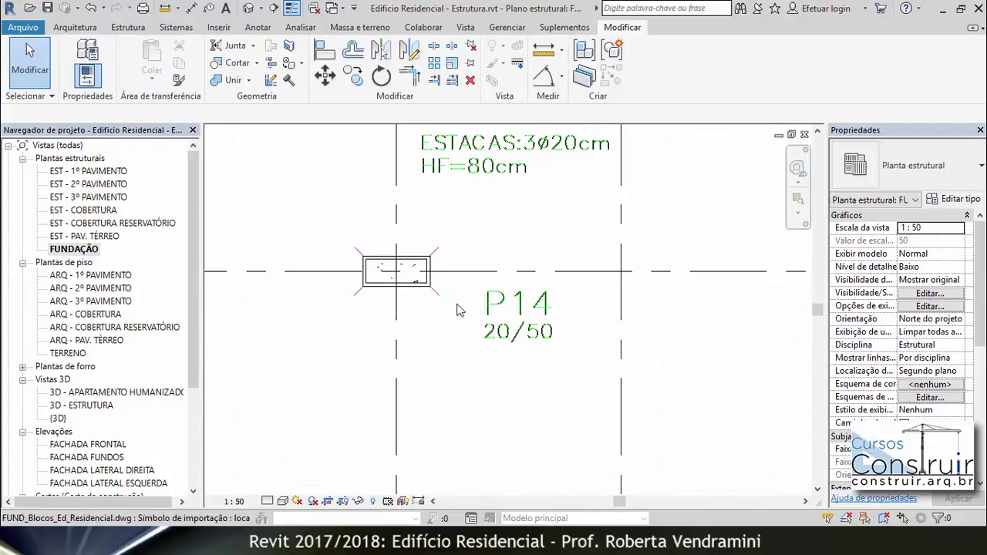
scroll(409, 251, up, 1)
scroll(378, 216, up, 1)
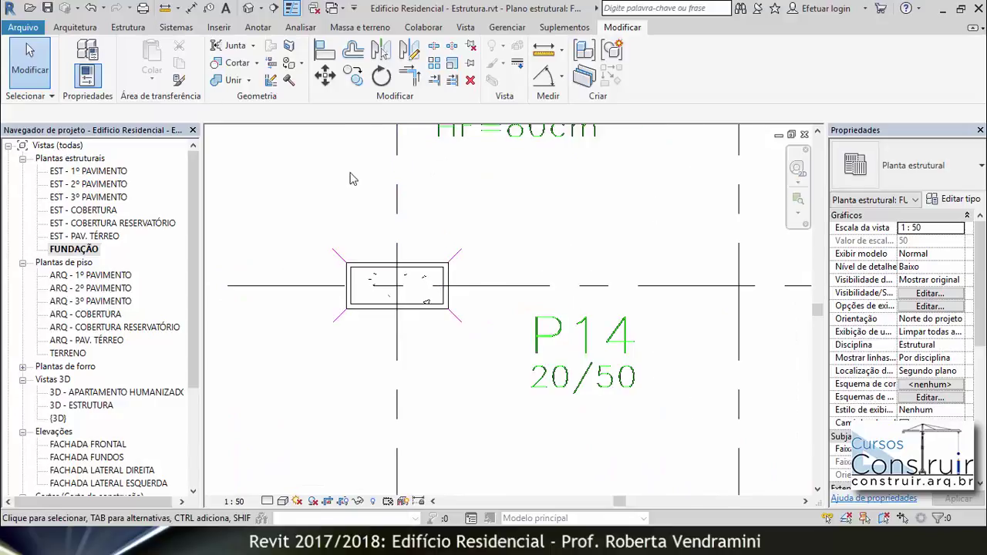
click(371, 274)
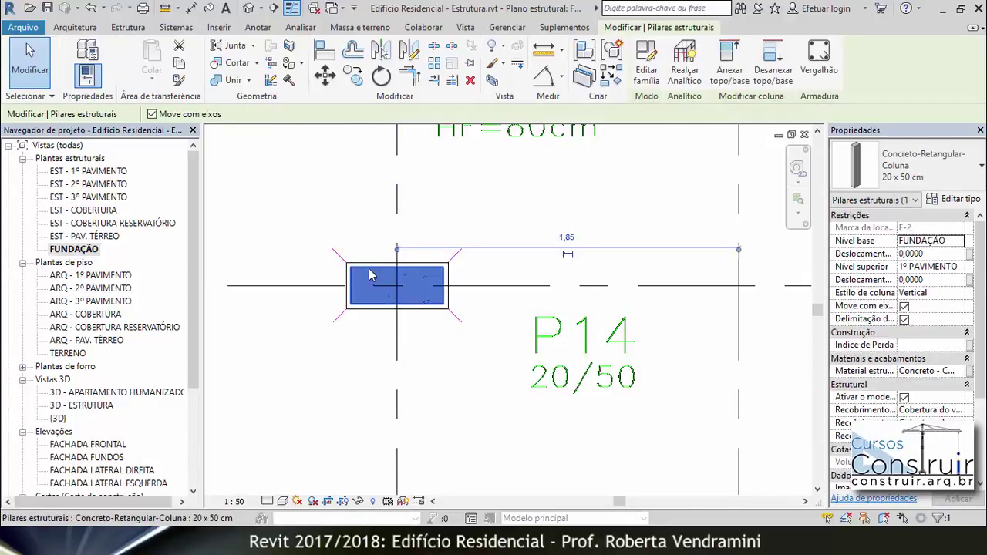
click(353, 76)
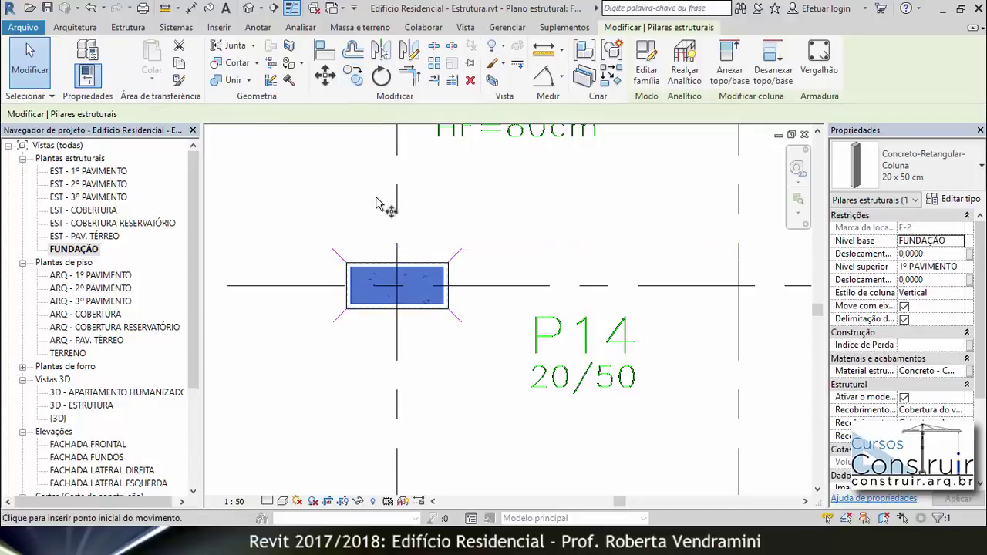
click(351, 270)
scroll(510, 223, down, 2)
scroll(510, 222, down, 3)
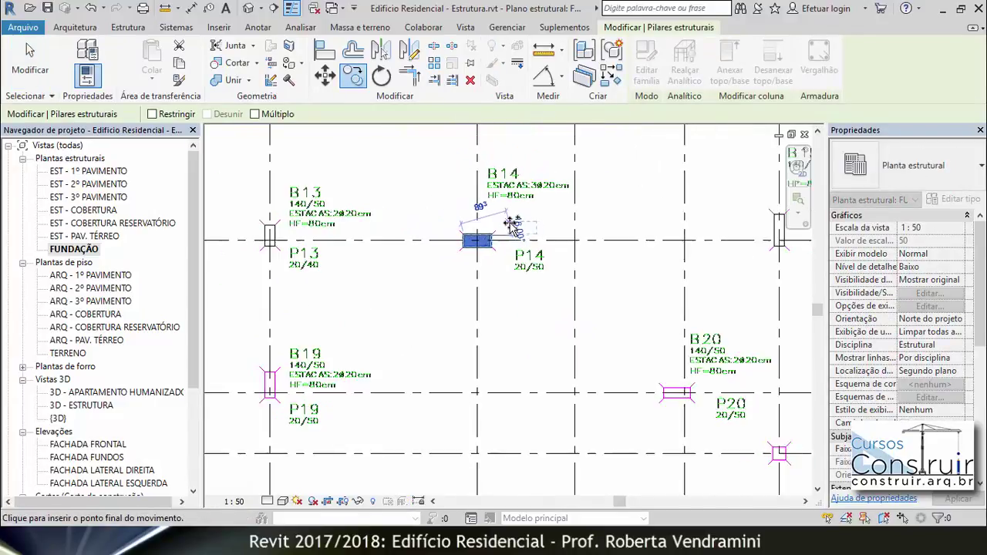
scroll(327, 344, up, 2)
scroll(324, 336, up, 4)
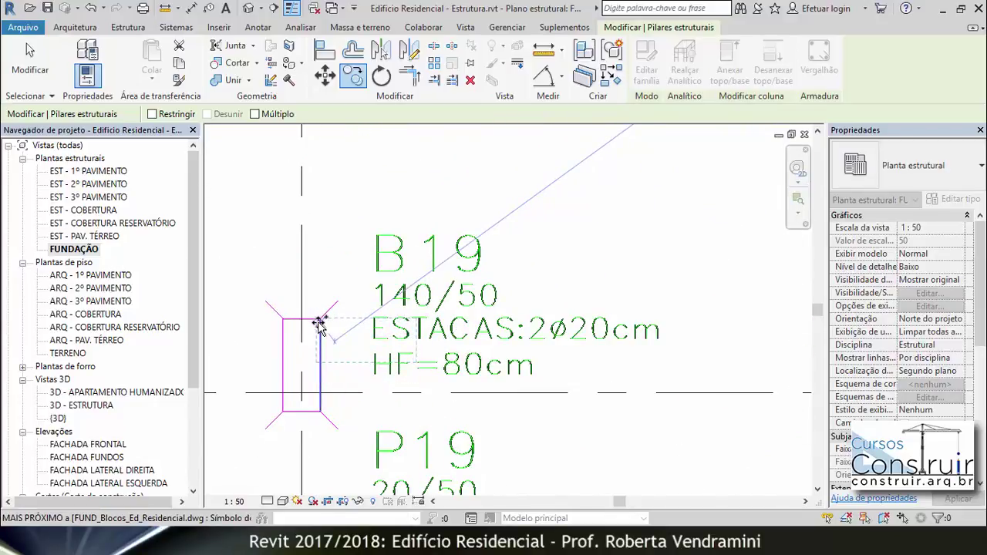
click(319, 324)
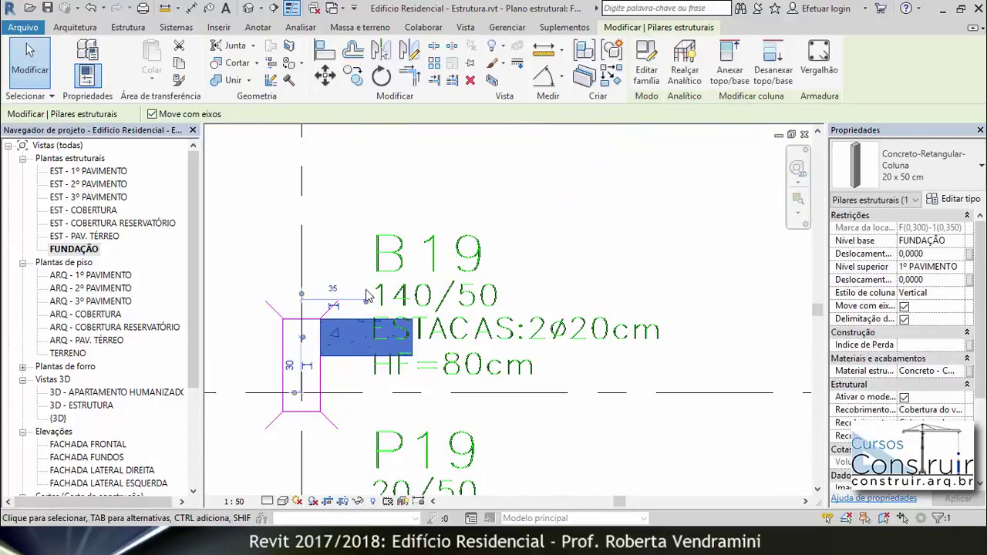
key(Escape)
click(359, 330)
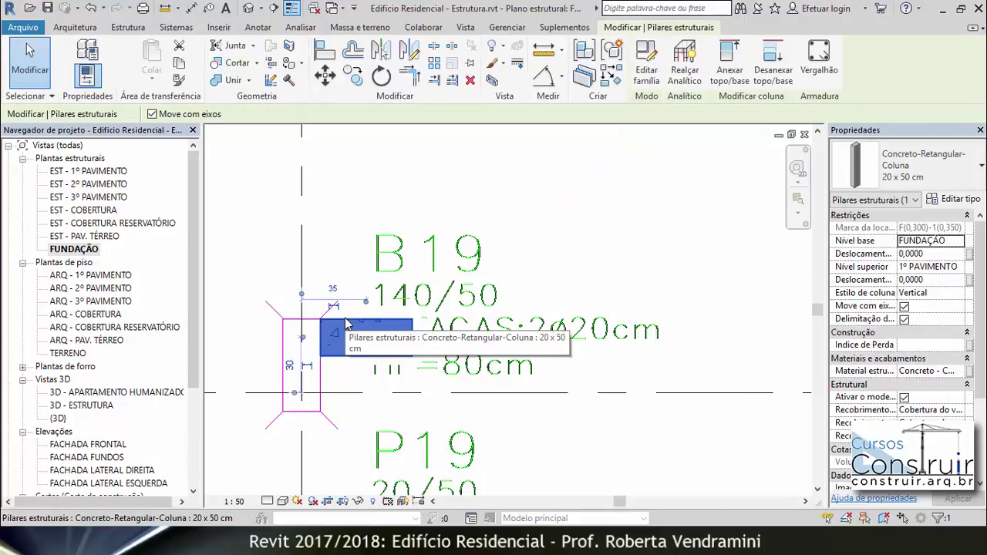
click(383, 80)
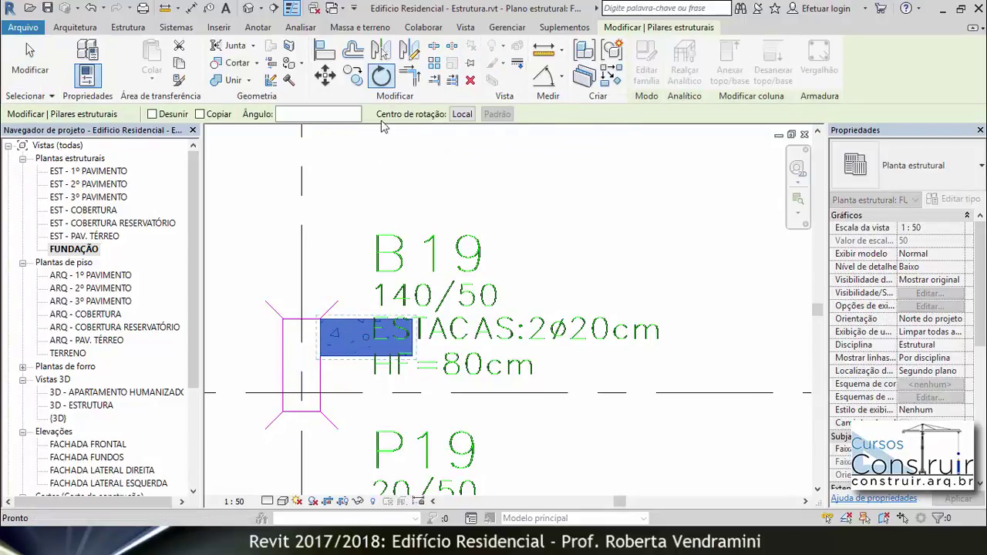
- Rotate the B19 column 90° about its top-left corner so it stands vertically
scroll(363, 351, up, 2)
scroll(360, 351, up, 2)
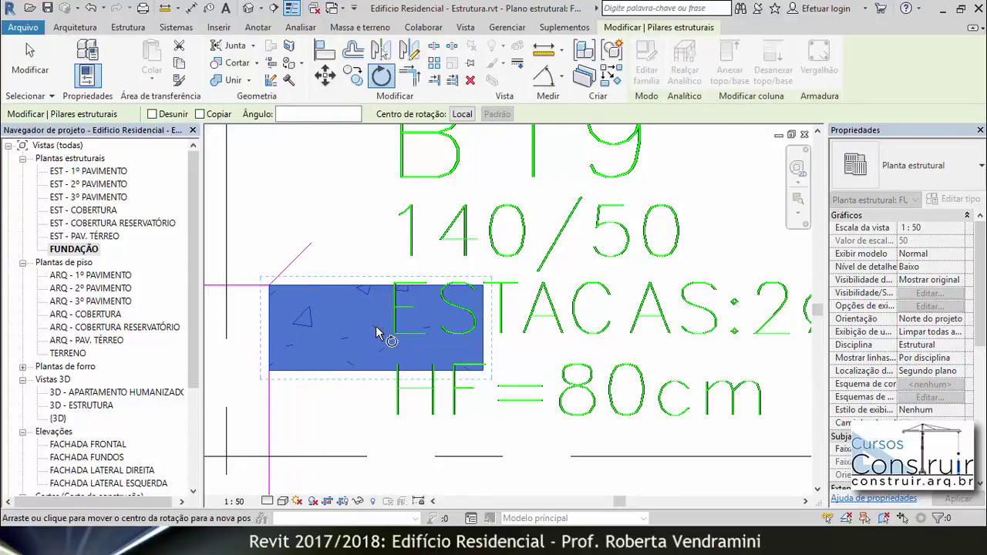
click(376, 330)
drag(371, 326, 271, 285)
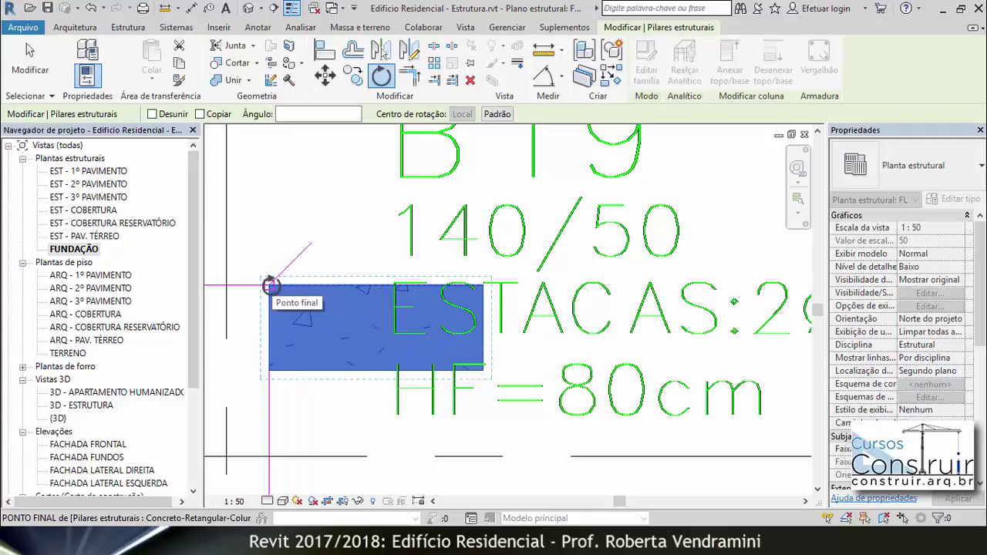
click(269, 285)
scroll(462, 279, down, 3)
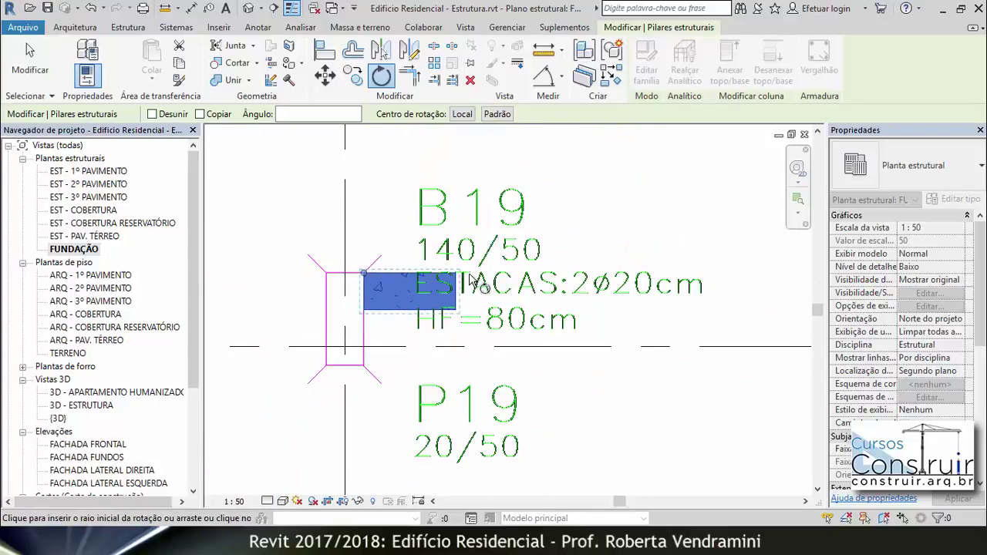
click(479, 281)
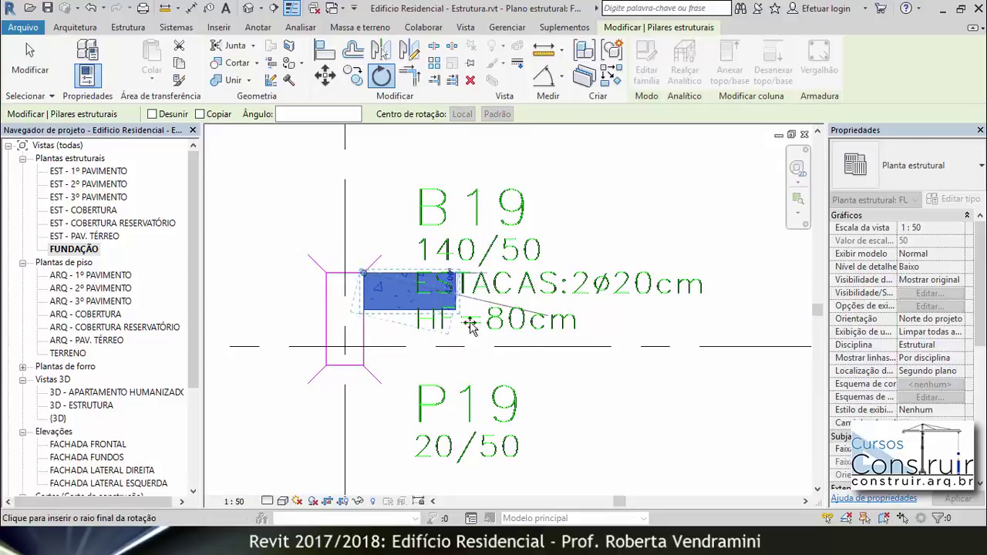
click(363, 434)
key(Escape)
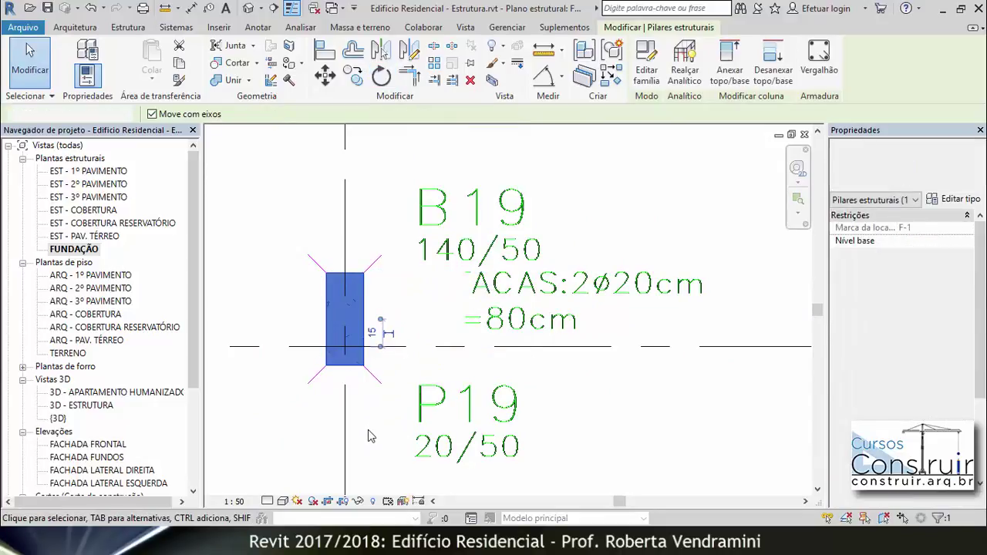
scroll(322, 397, down, 2)
- Copy the P13 column from its midpoint onto the midpoint of the P2 foundation block
scroll(323, 398, down, 2)
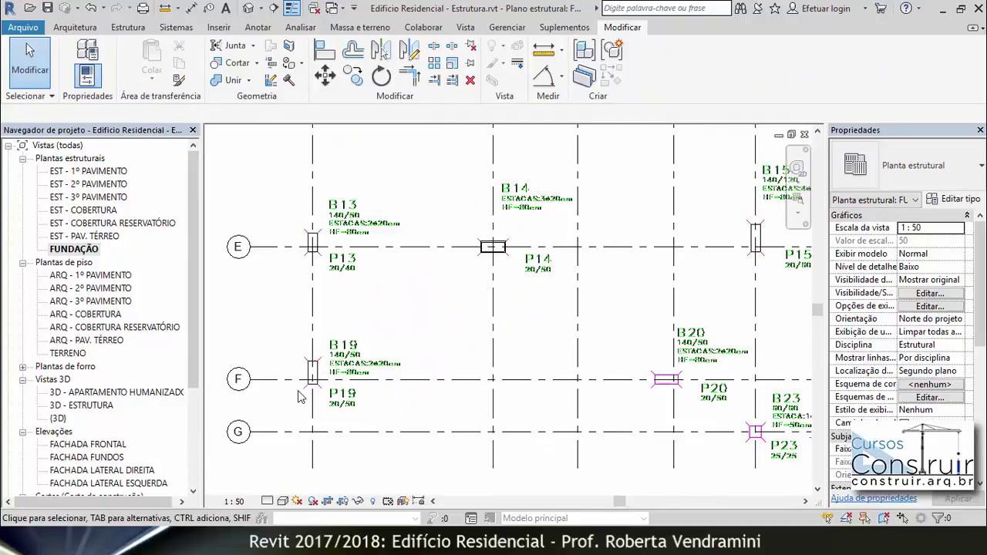
scroll(322, 397, down, 1)
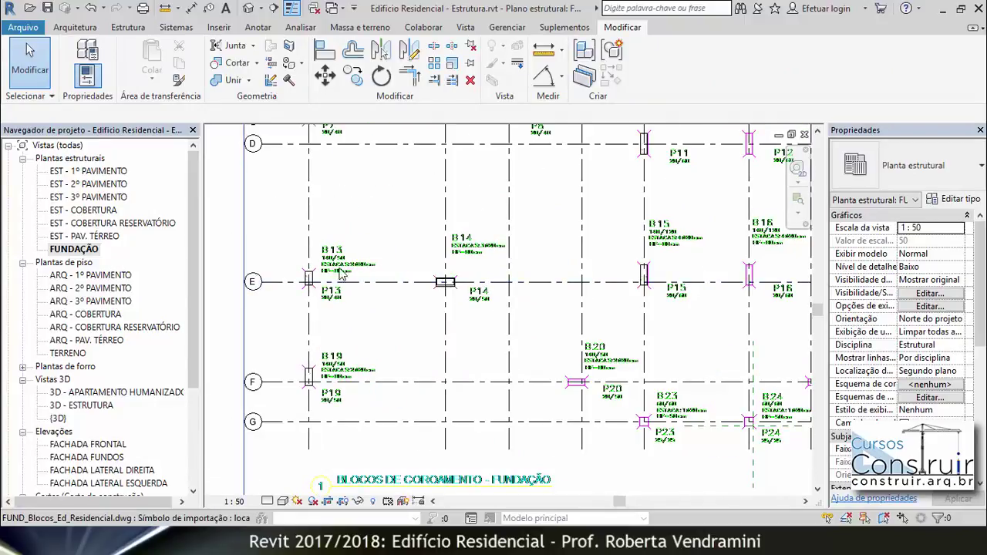
scroll(321, 274, up, 2)
scroll(320, 274, up, 3)
scroll(319, 266, up, 2)
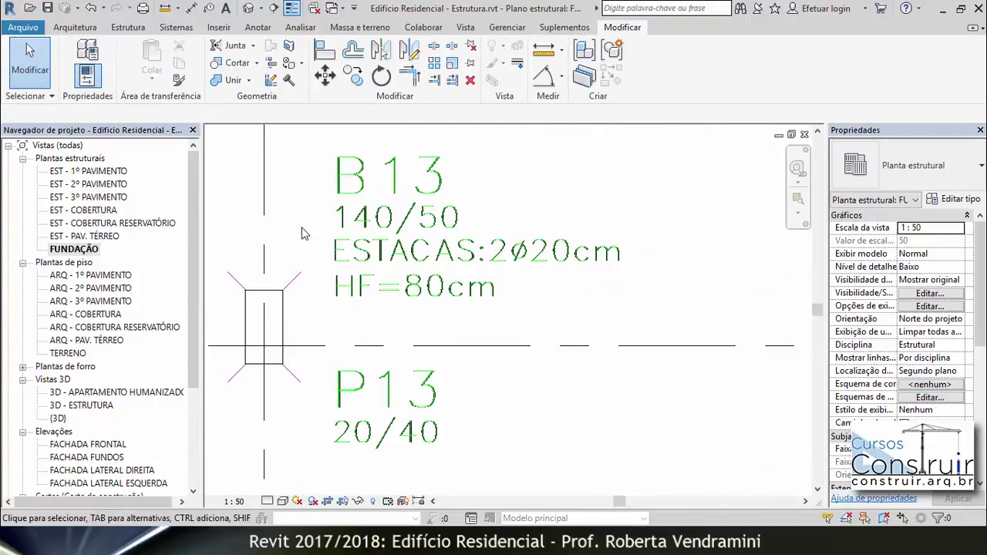
click(281, 342)
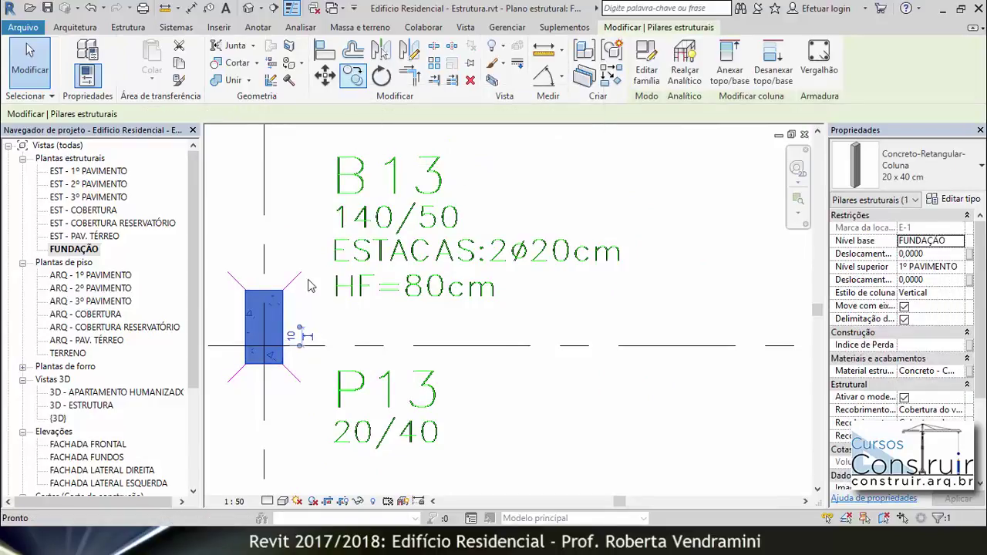
click(352, 75)
click(247, 331)
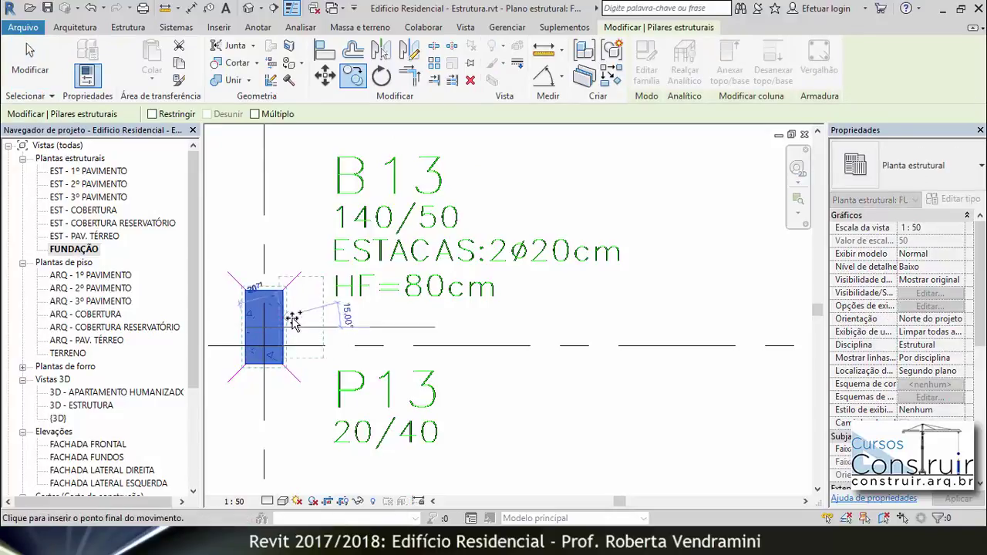
scroll(386, 339, down, 2)
scroll(401, 343, down, 2)
scroll(415, 347, down, 2)
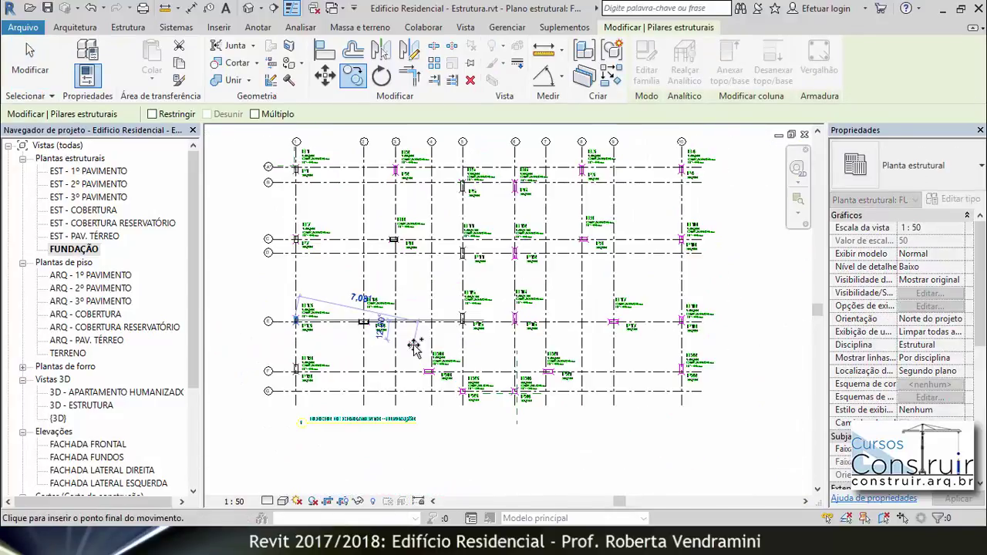
scroll(394, 179, up, 2)
scroll(390, 178, up, 2)
scroll(388, 176, up, 2)
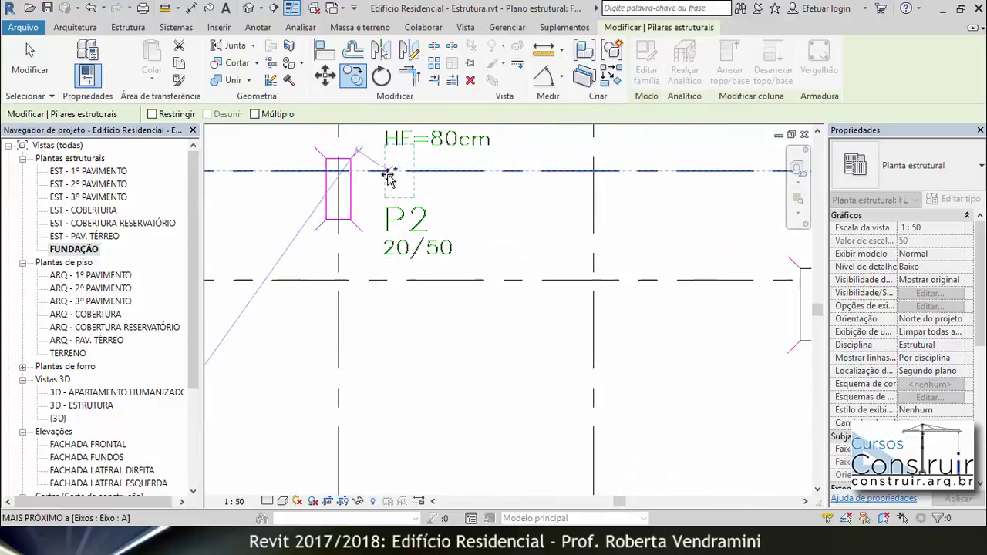
scroll(388, 176, up, 1)
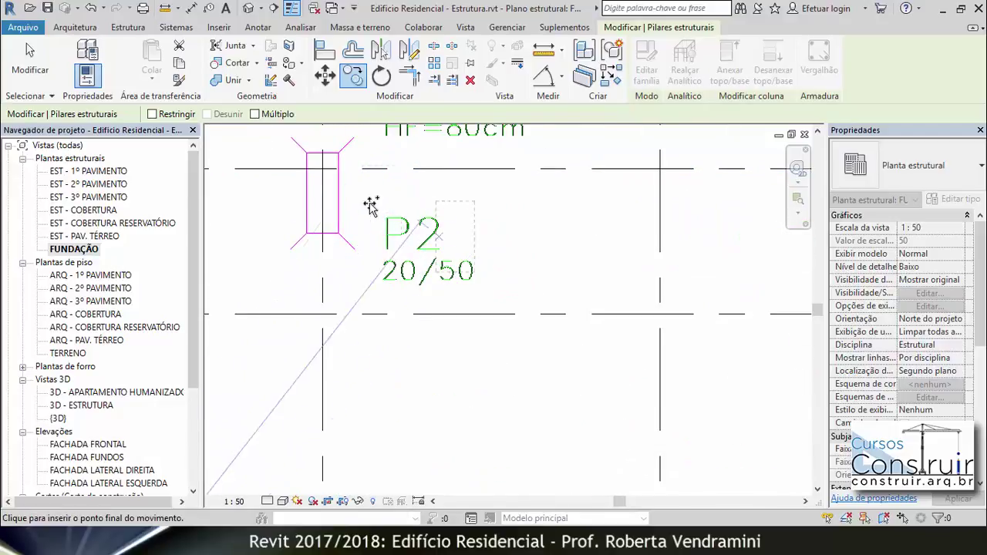
click(307, 194)
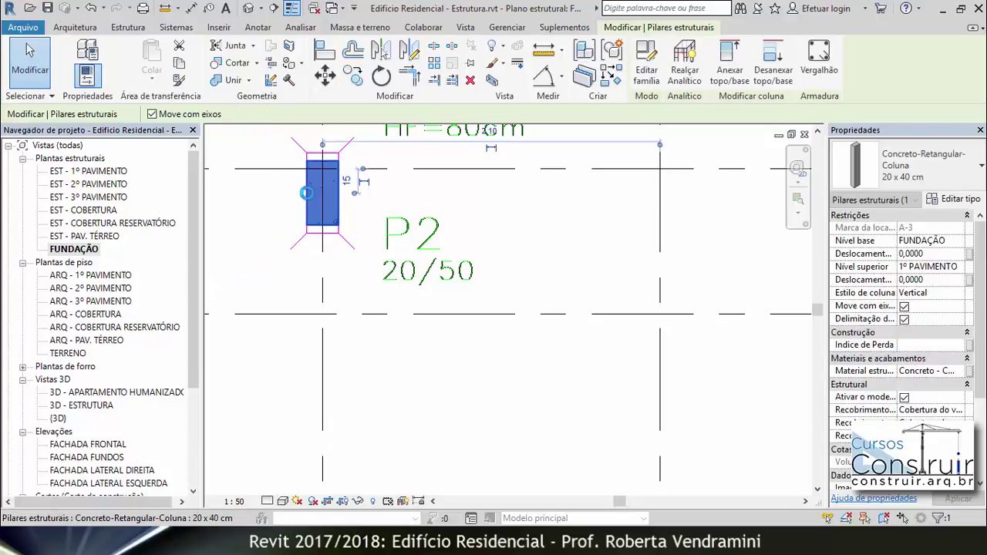
key(Escape)
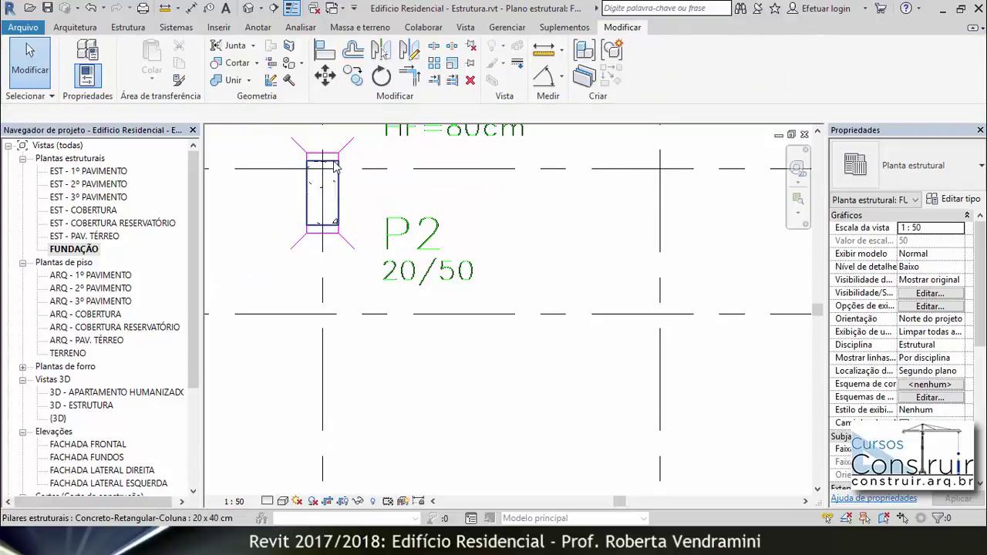
- Change the copied P2 column to the 20 x 50 cm type
click(335, 166)
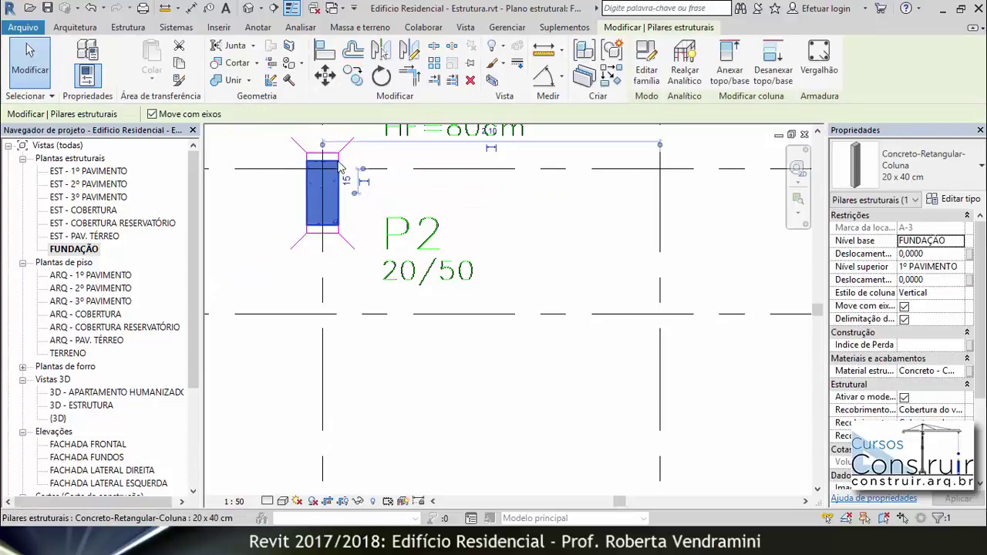
click(957, 177)
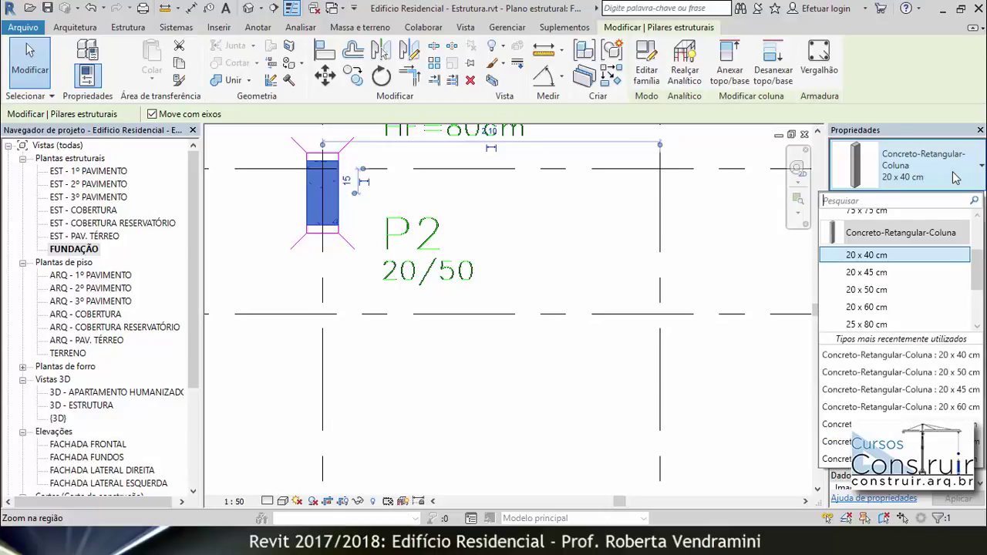
click(871, 290)
click(621, 251)
- Copy the 20 x 50 cm P14 column from its corner onto the B20 block corner at P20
scroll(266, 158, up, 2)
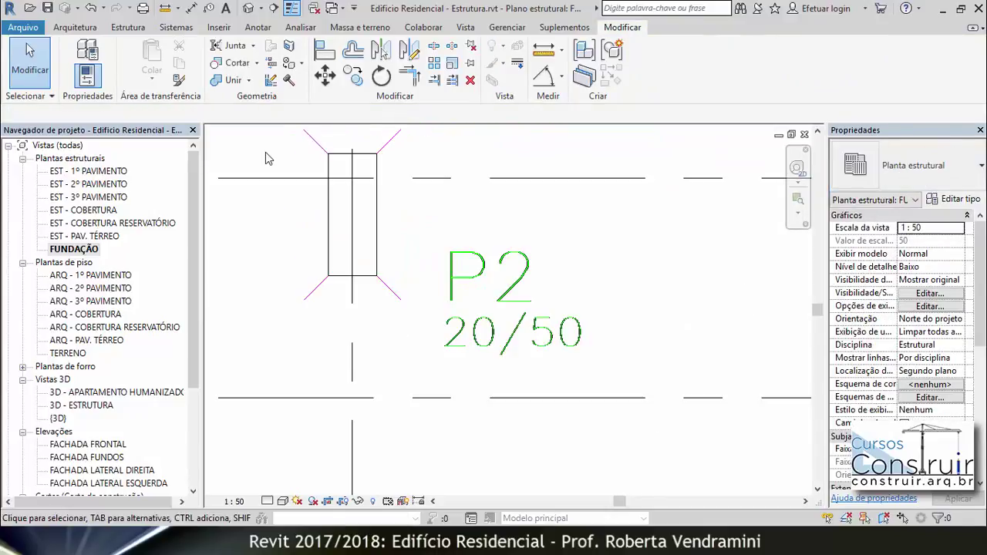
scroll(266, 153, up, 1)
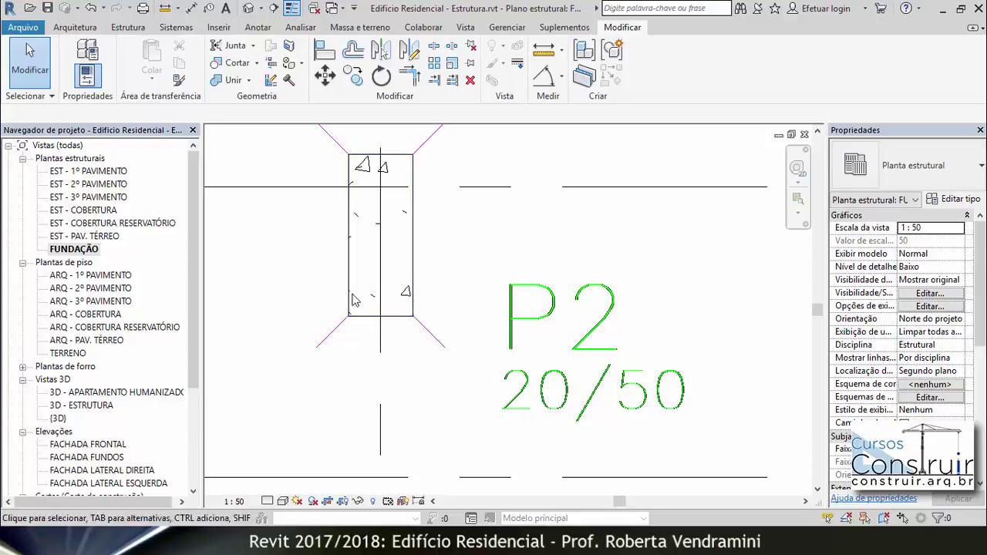
scroll(379, 214, down, 3)
scroll(378, 215, down, 5)
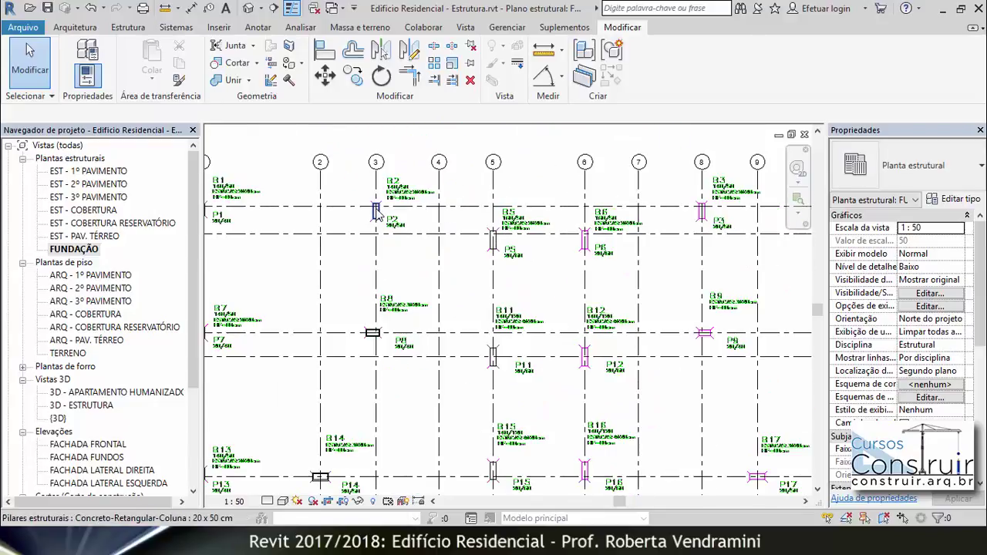
scroll(378, 214, down, 2)
scroll(402, 424, up, 2)
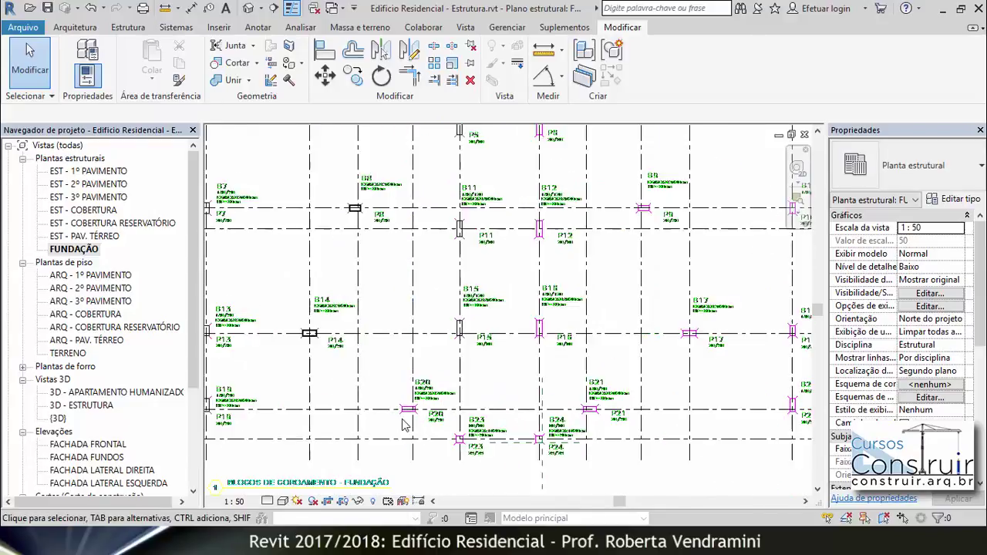
scroll(402, 420, up, 3)
scroll(402, 418, up, 2)
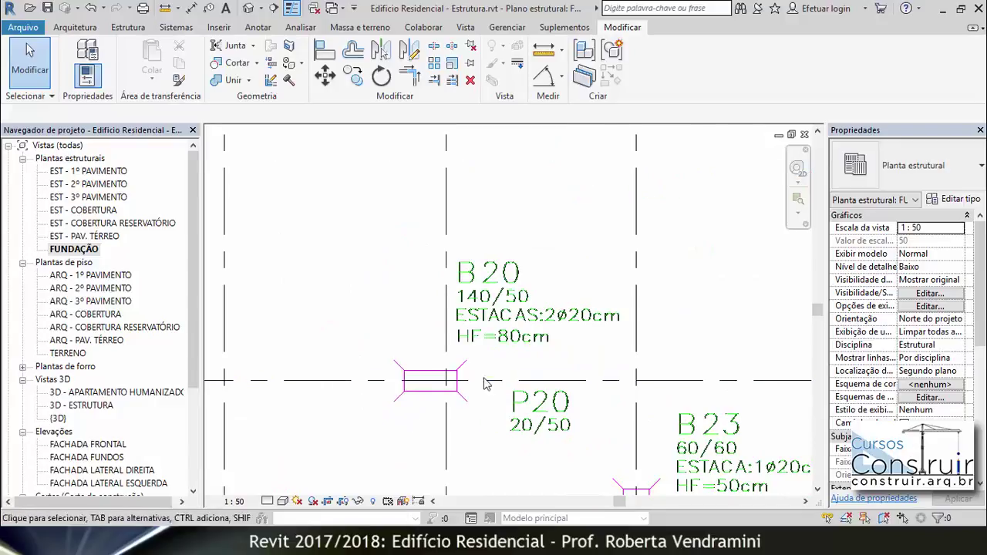
scroll(485, 383, down, 2)
scroll(387, 351, down, 2)
scroll(362, 326, up, 2)
scroll(357, 320, up, 2)
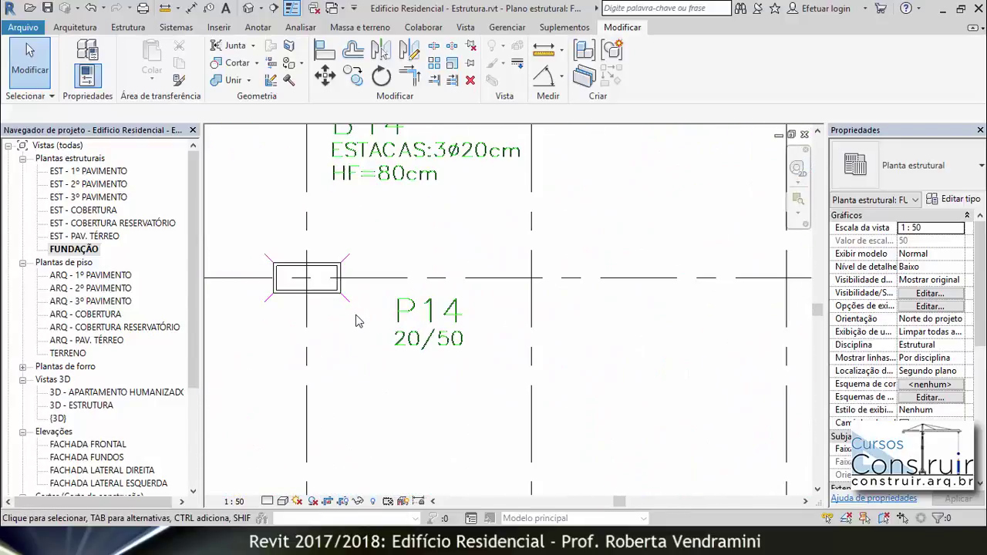
click(324, 276)
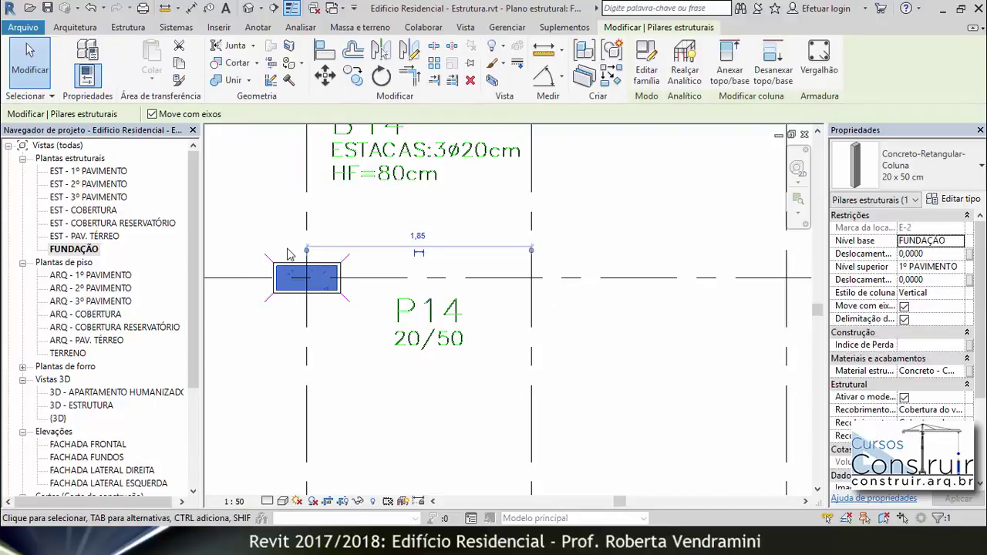
click(353, 75)
scroll(286, 274, up, 1)
scroll(282, 273, up, 1)
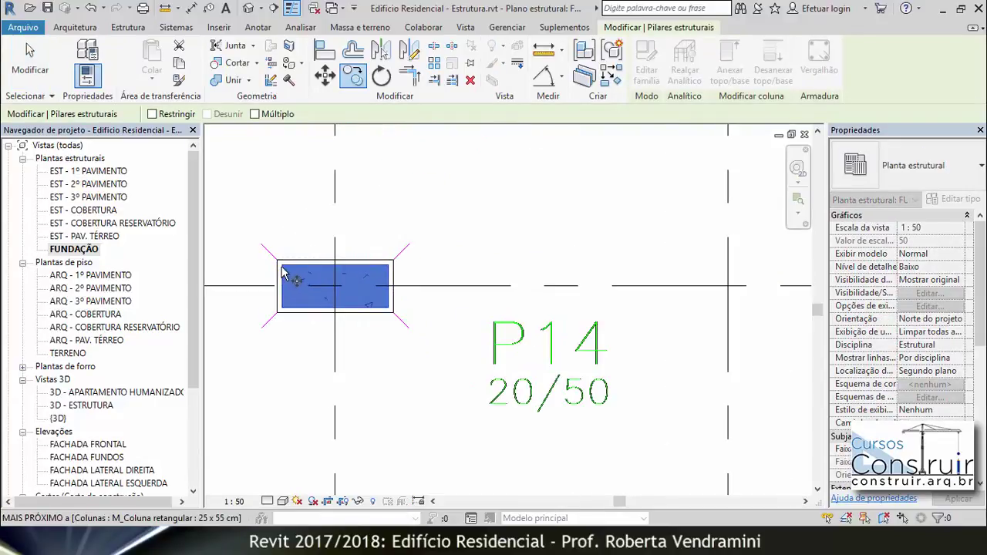
click(284, 270)
scroll(293, 210, down, 1)
scroll(305, 220, down, 1)
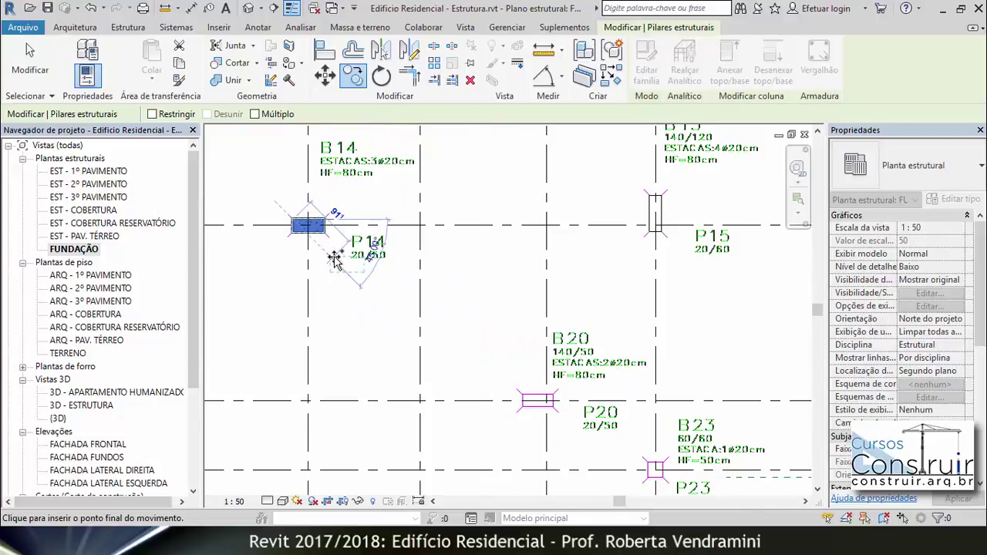
scroll(354, 266, down, 1)
scroll(462, 340, up, 1)
scroll(494, 378, up, 3)
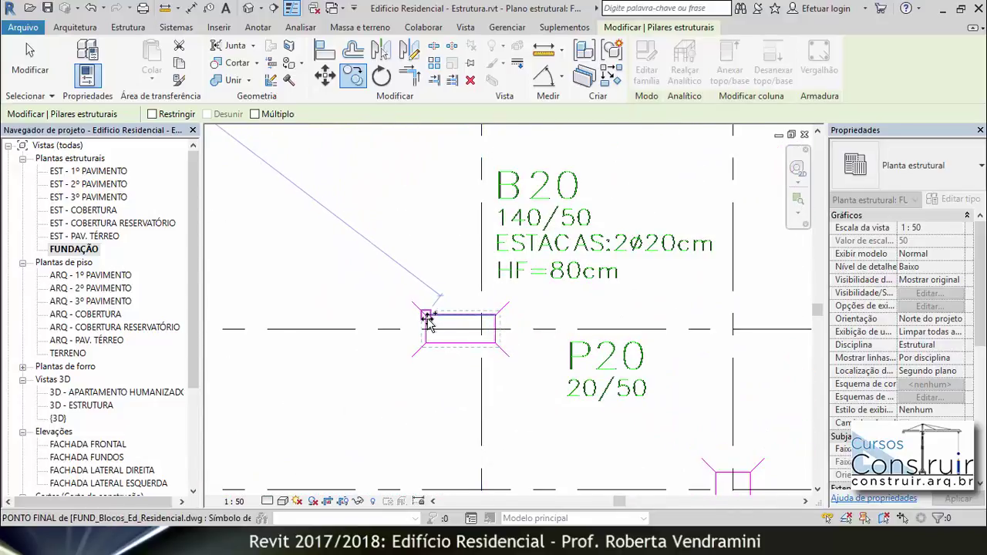
click(448, 309)
click(381, 282)
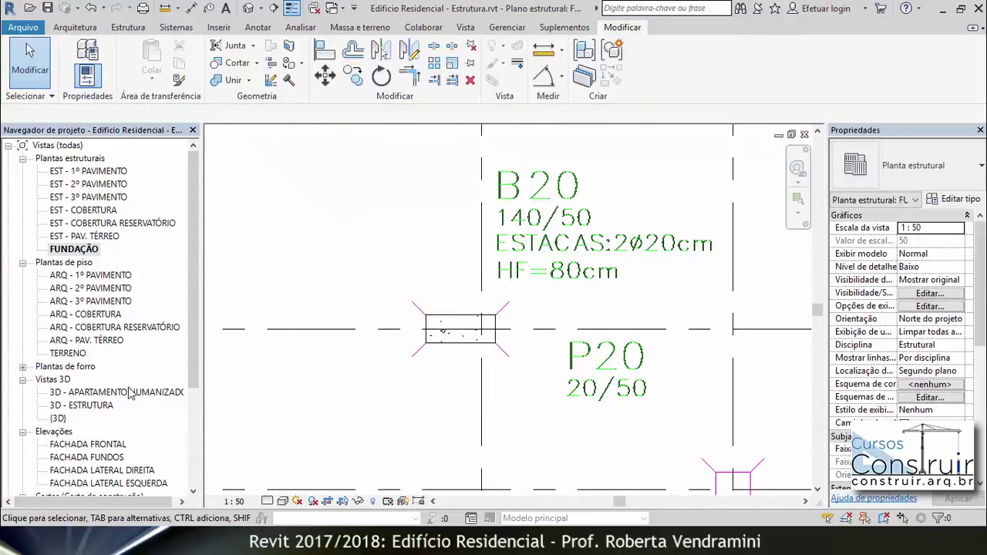
double_click(85, 404)
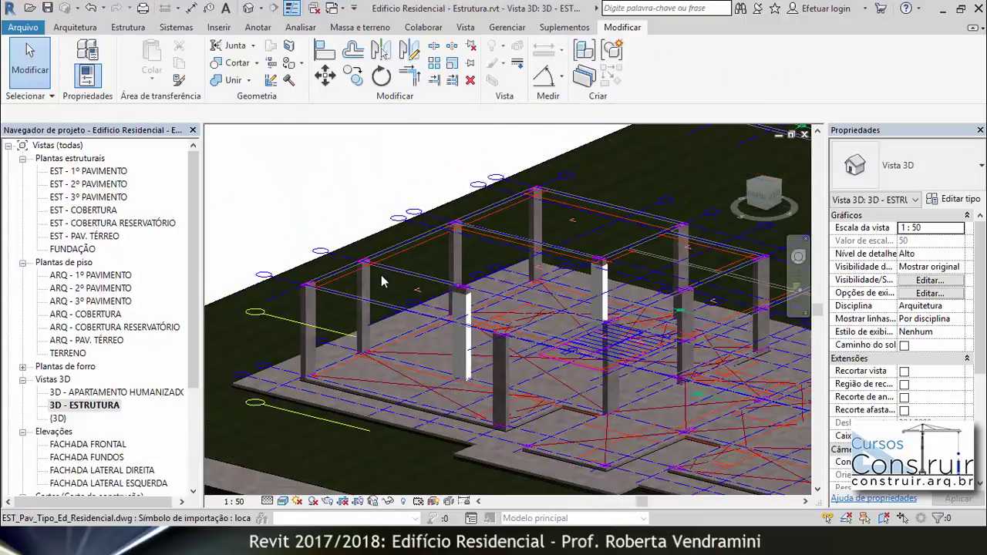
- Orbit the 3D - ESTRUTURA view to check the columns, then return to the FUNDAÇÃO plan
mouse_move(339, 255)
shift+middle_down()
mouse_move(515, 395)
mouse_move(518, 456)
shift+middle_up()
scroll(519, 456, up, 2)
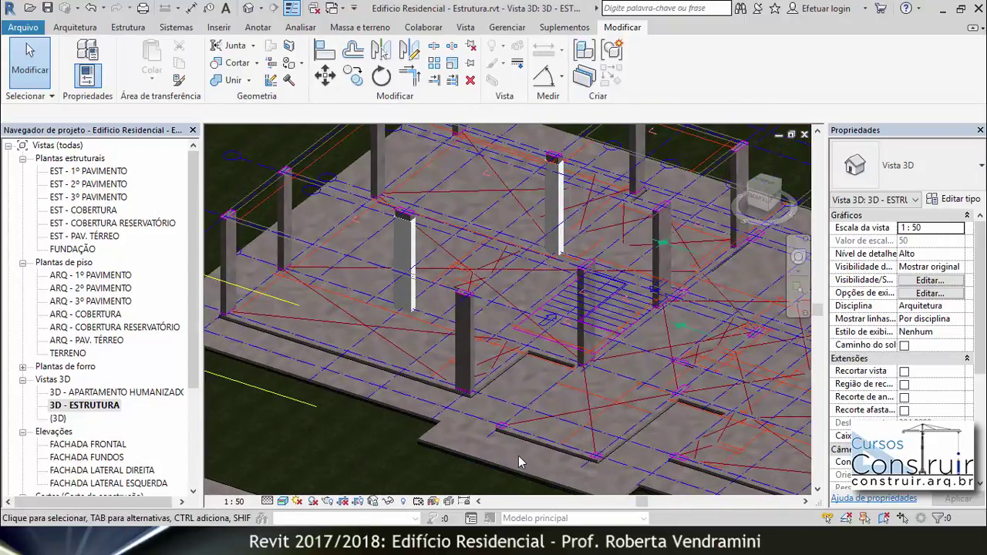
scroll(517, 444, up, 2)
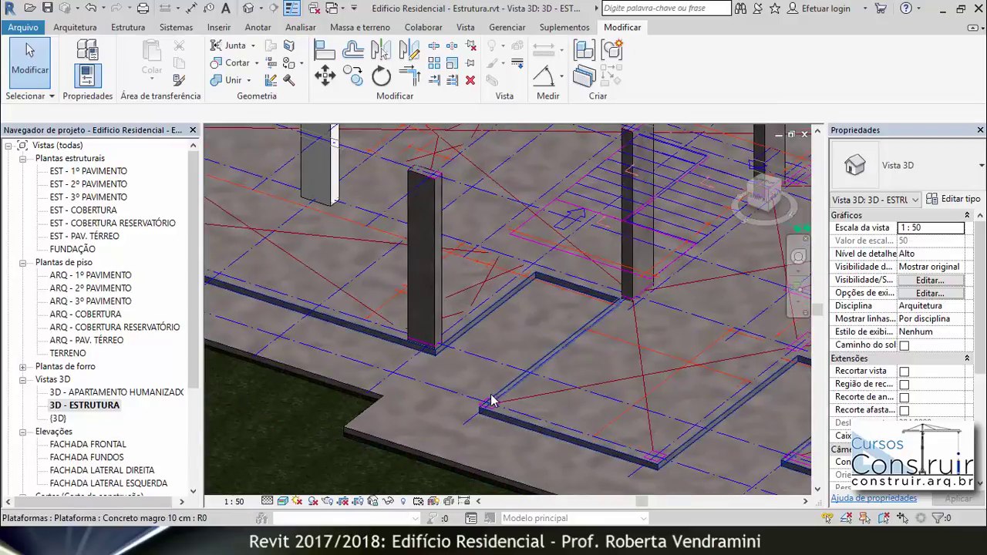
scroll(463, 385, down, 3)
scroll(378, 335, down, 3)
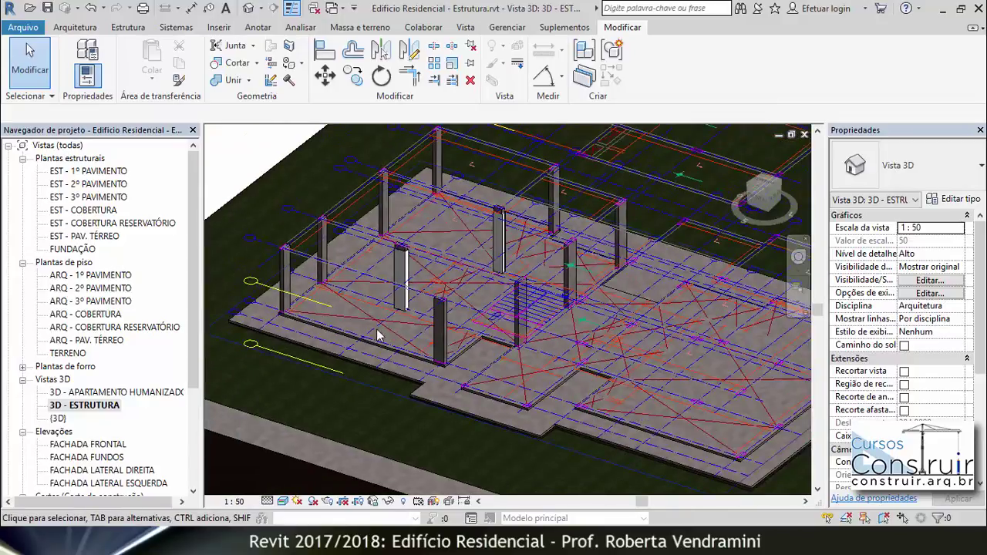
double_click(75, 249)
- Start copying column P14 from its centre point toward footing B23 at P23
scroll(336, 277, down, 3)
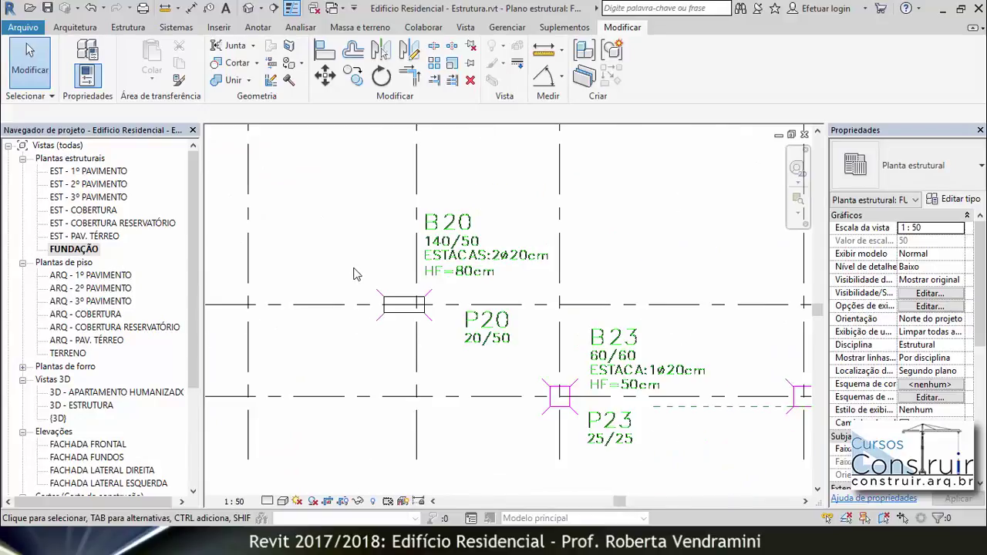
scroll(352, 275, down, 3)
scroll(355, 279, up, 3)
scroll(378, 290, up, 2)
scroll(378, 289, down, 2)
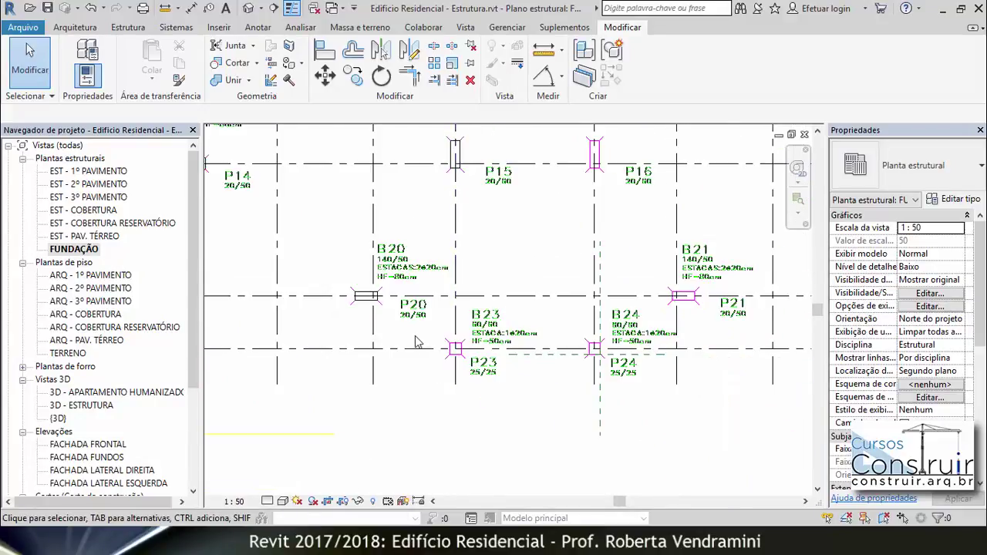
scroll(393, 316, down, 2)
scroll(414, 346, down, 1)
scroll(286, 249, up, 1)
scroll(286, 248, up, 3)
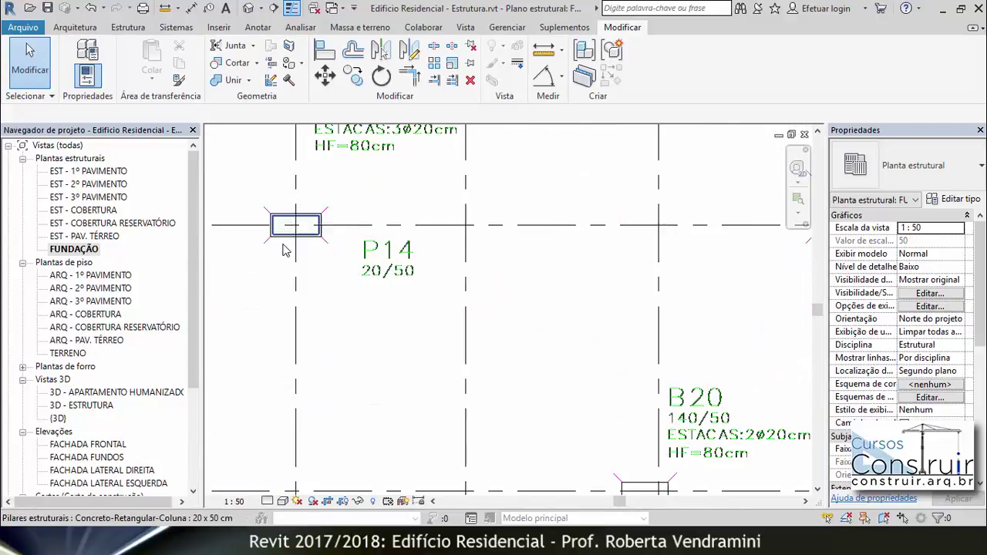
scroll(284, 247, up, 2)
scroll(302, 222, up, 2)
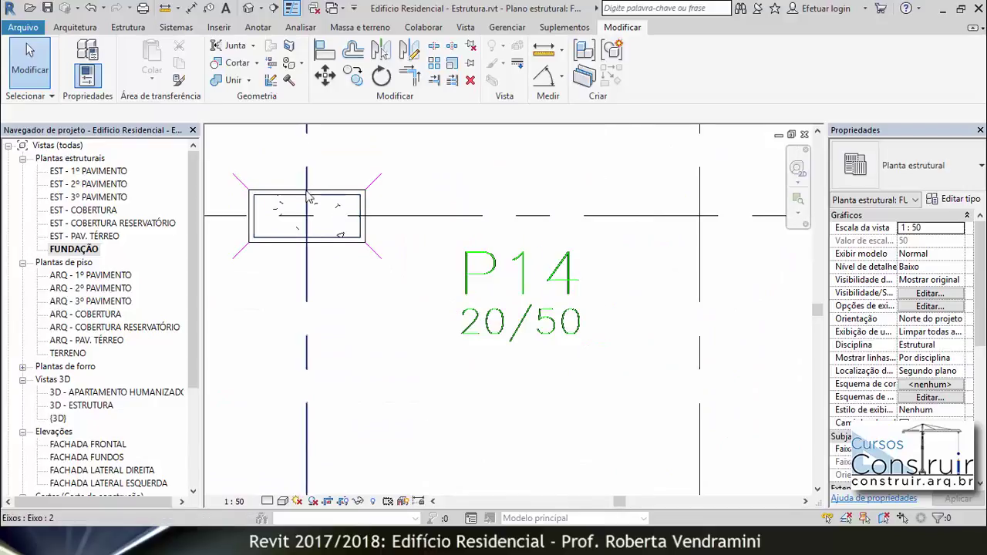
click(346, 203)
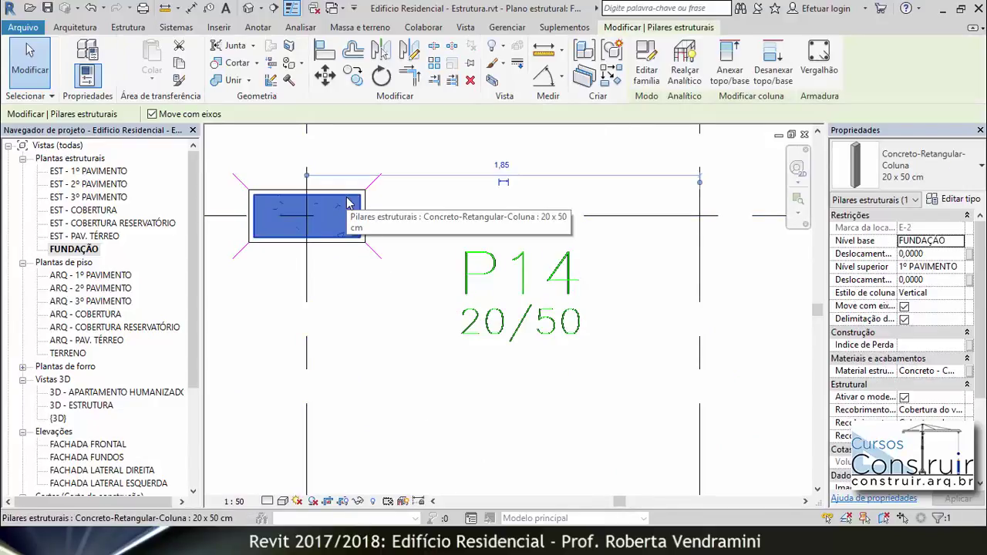
click(355, 77)
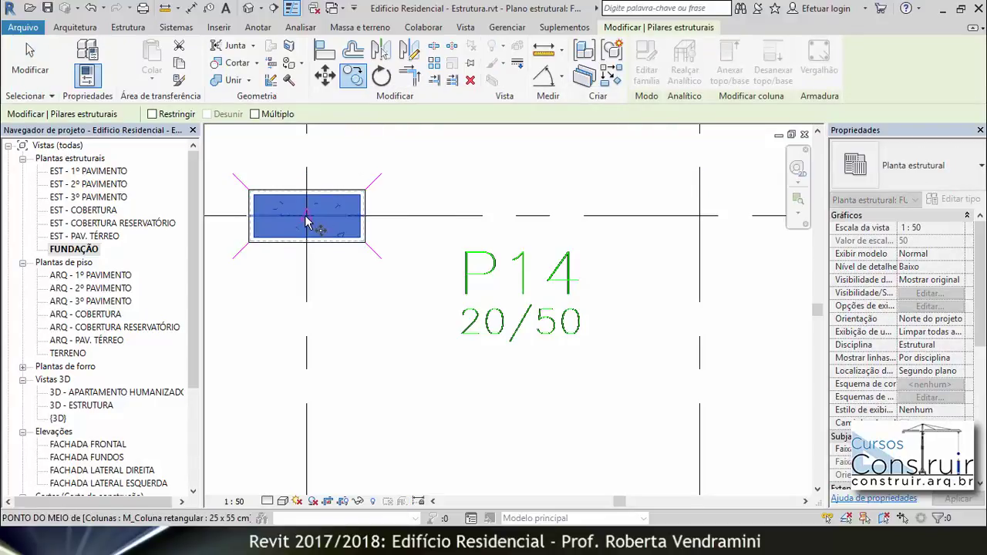
click(306, 222)
scroll(264, 182, down, 1)
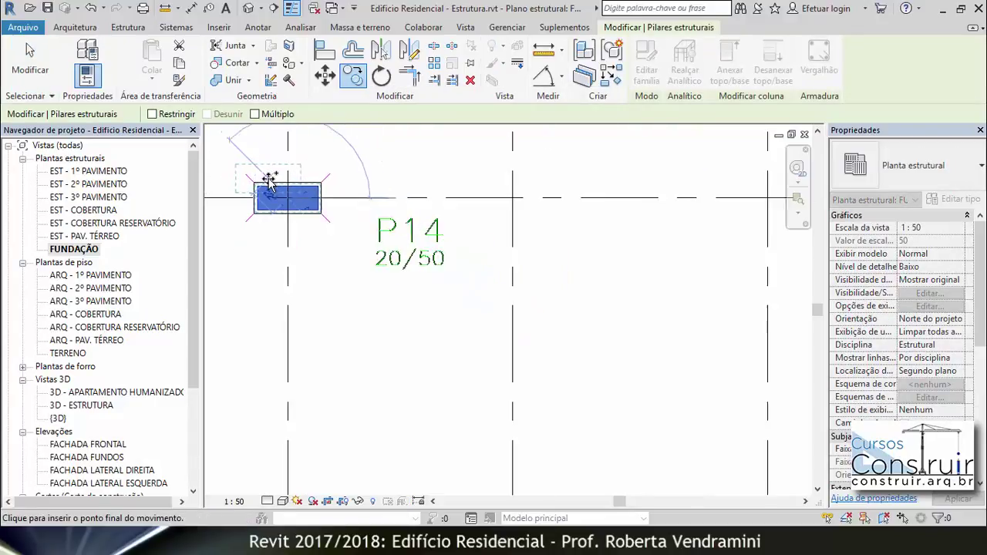
scroll(275, 176, down, 2)
scroll(270, 181, down, 2)
scroll(512, 346, up, 2)
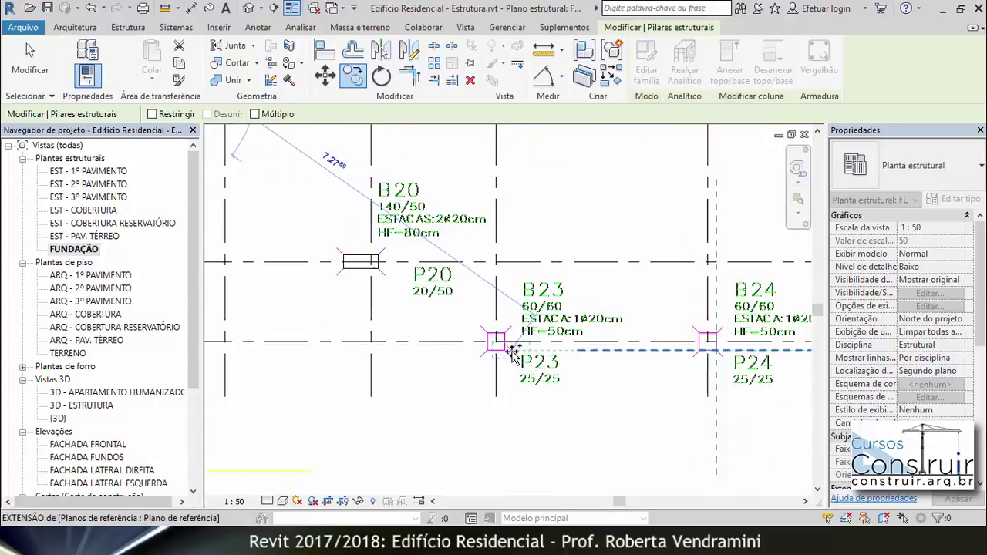
scroll(511, 352, up, 2)
scroll(505, 349, up, 2)
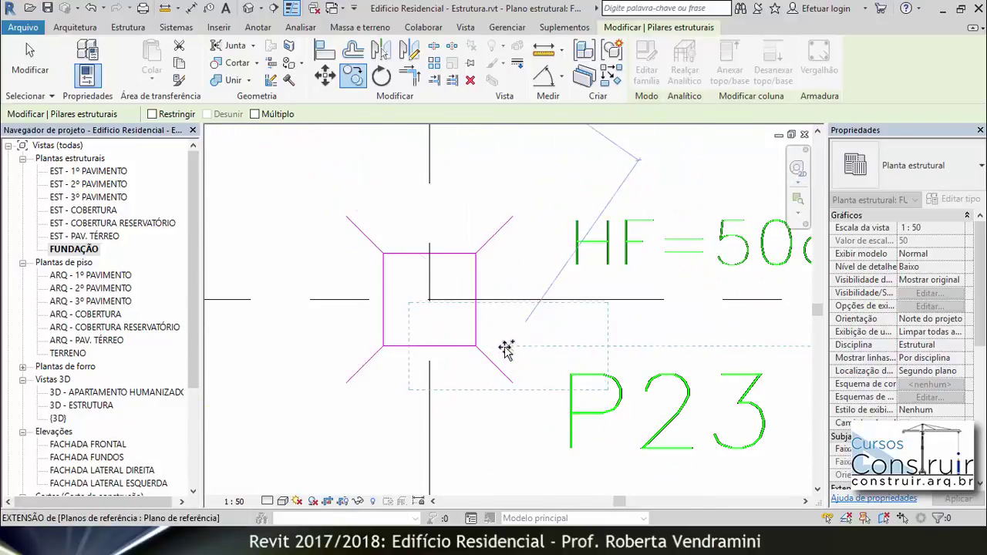
- Place the copy at the P23 grid intersection and switch it to Concreto-Quadrado-Coluna 30 x 30 cm
click(430, 301)
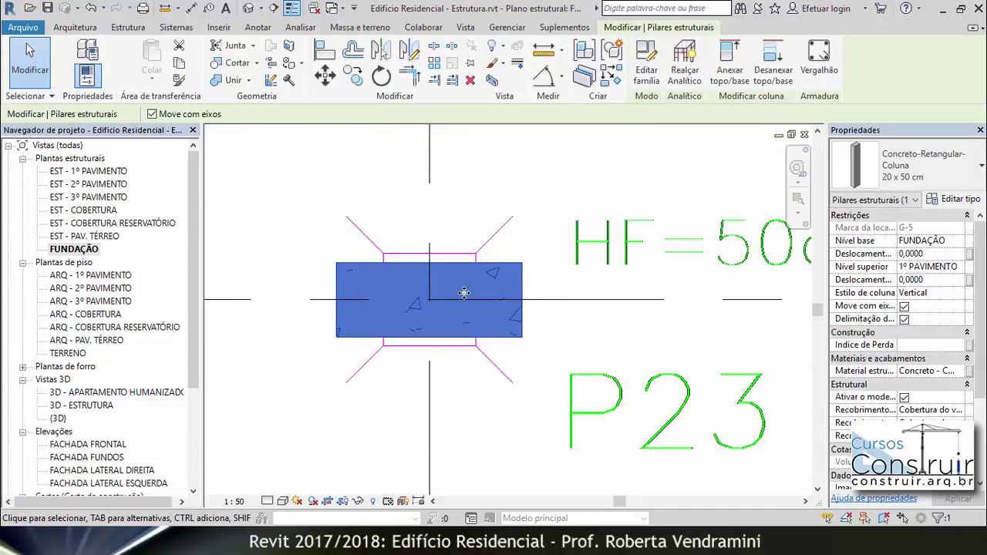
click(982, 166)
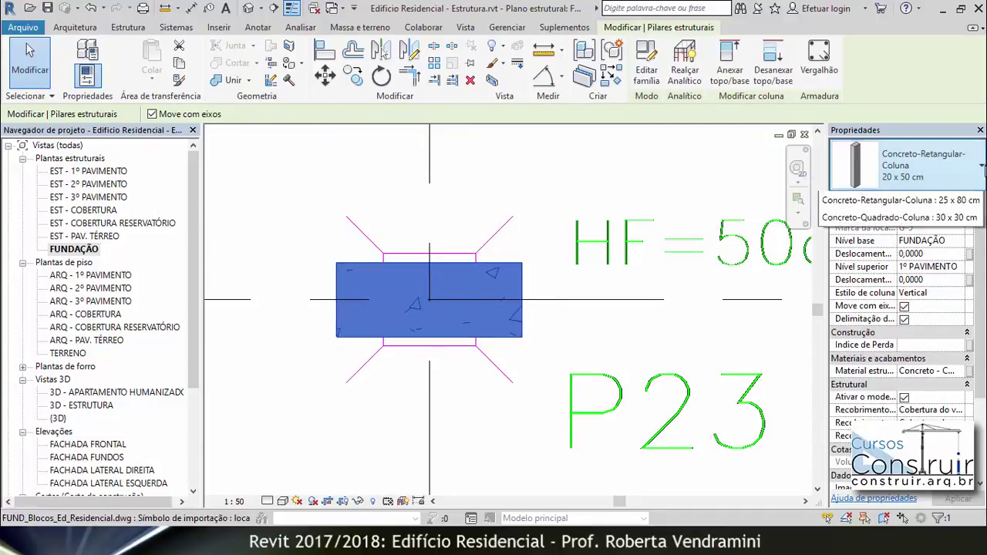
scroll(922, 231, up, 2)
scroll(923, 232, up, 1)
scroll(923, 231, up, 1)
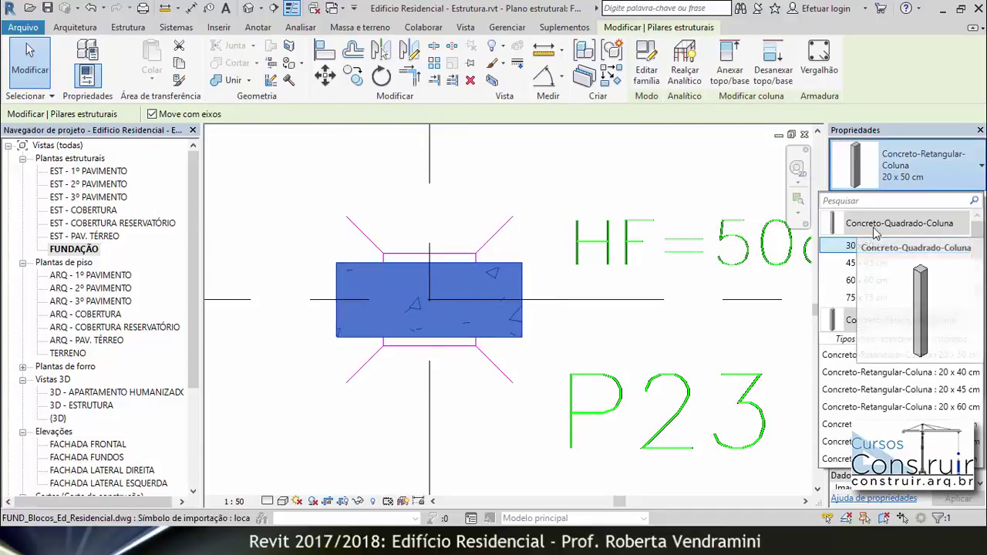
scroll(910, 255, down, 1)
click(867, 245)
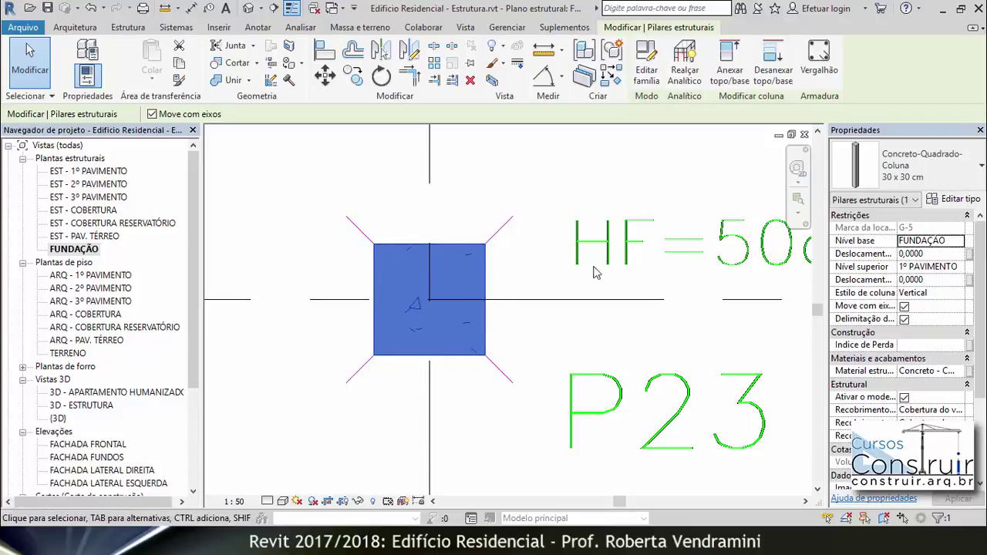
scroll(536, 360, down, 2)
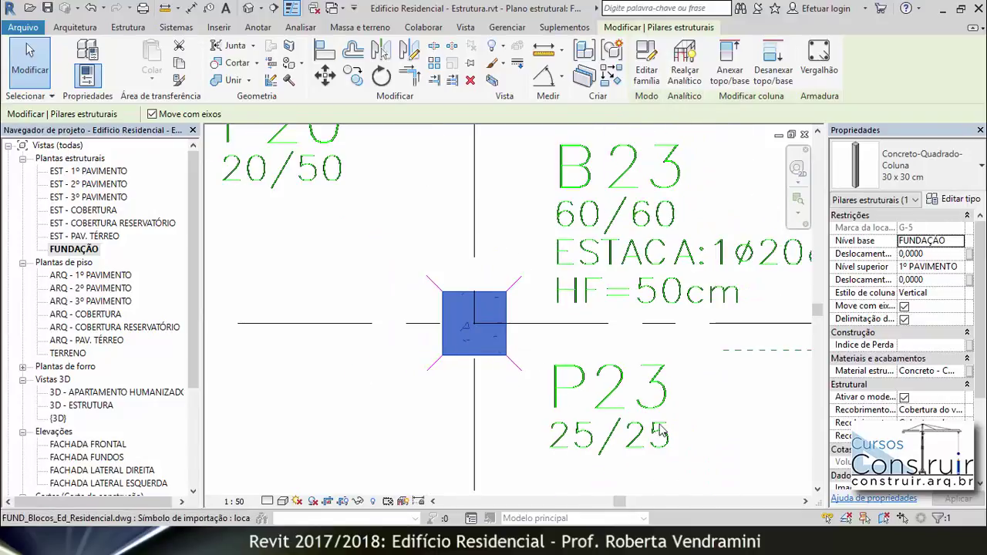
click(958, 202)
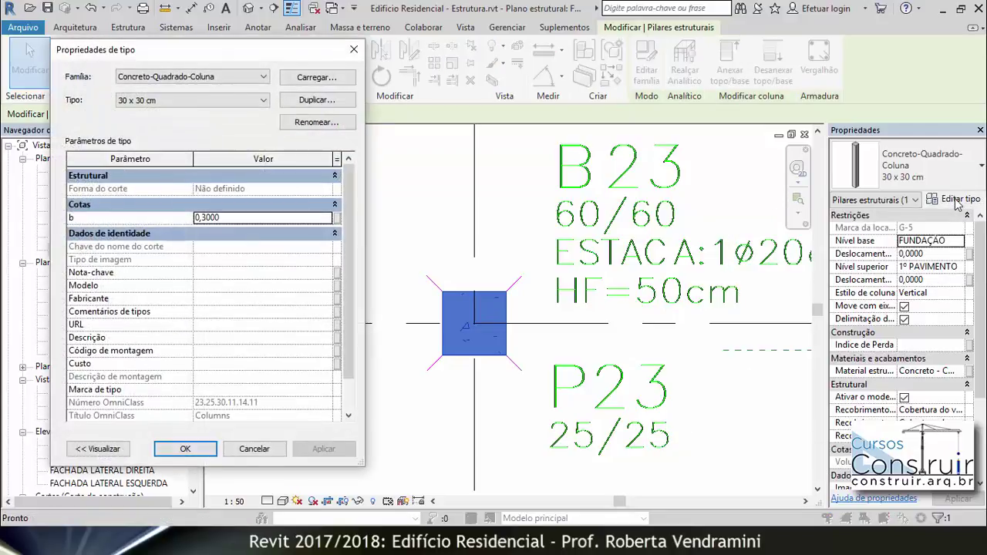
- Duplicate the 30 x 30 cm type as '25 x 25 cm' with b set to 0.25
click(315, 101)
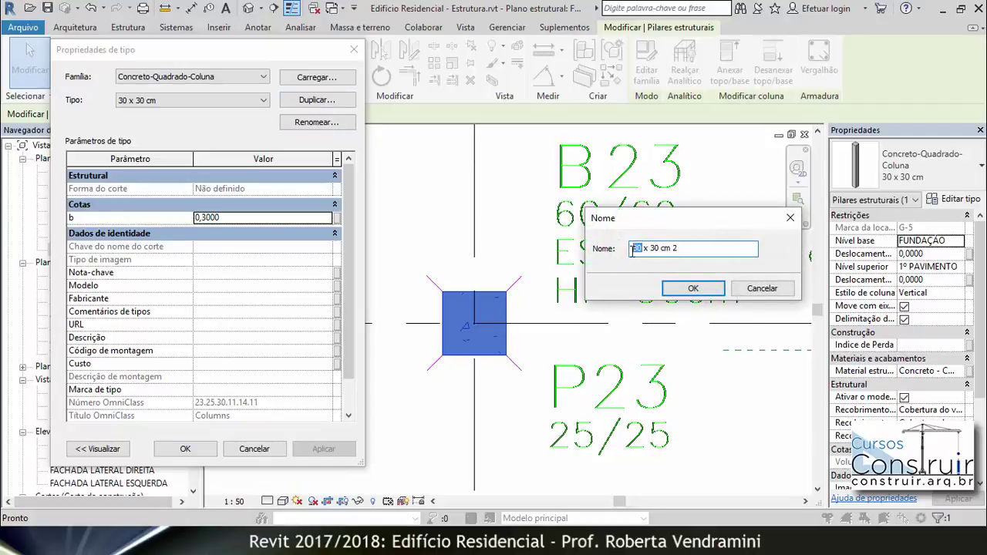
text(25)
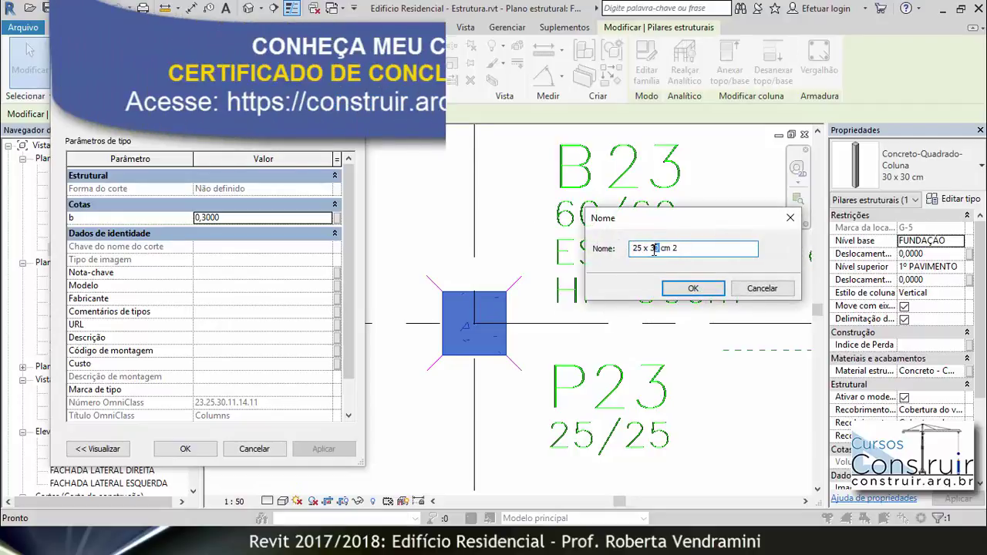
double_click(652, 249)
text(25)
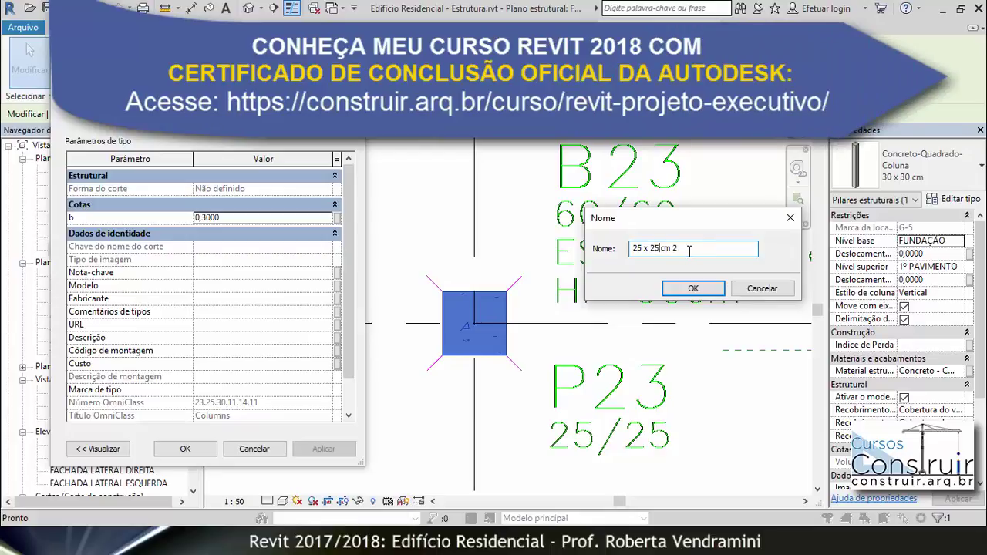
click(686, 289)
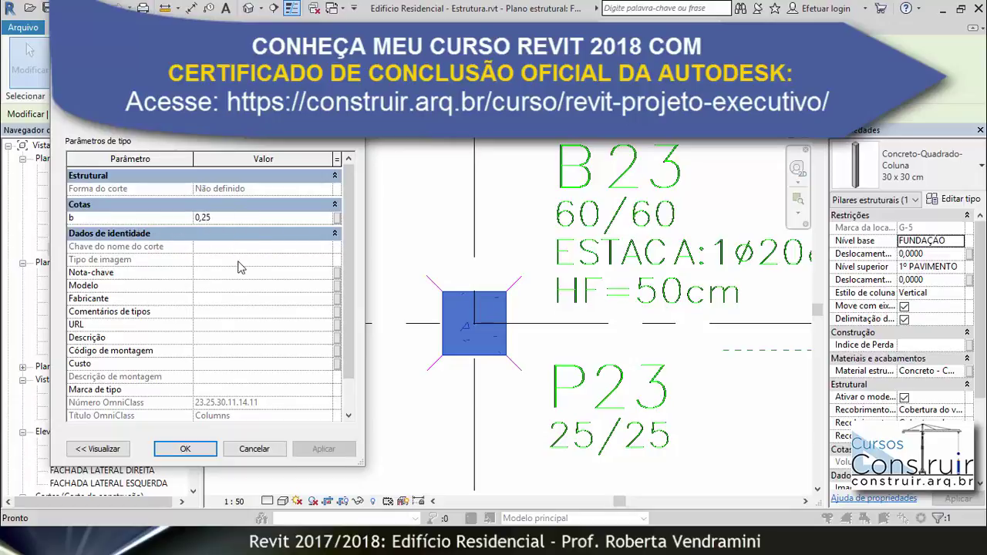
click(186, 449)
- Deselect the column and zoom around block B23 to check the 25x25 column at P23
key(Escape)
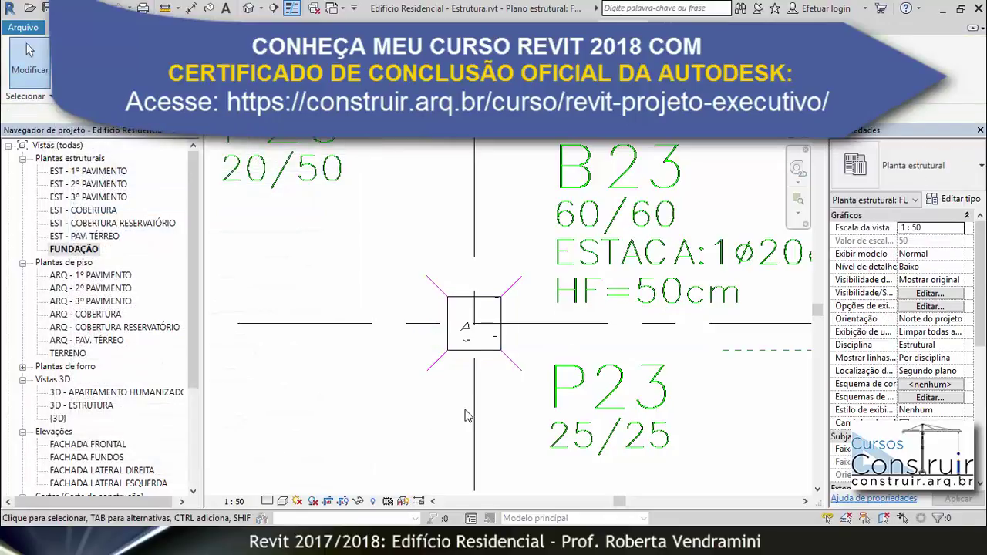
scroll(518, 327, up, 1)
scroll(518, 327, up, 3)
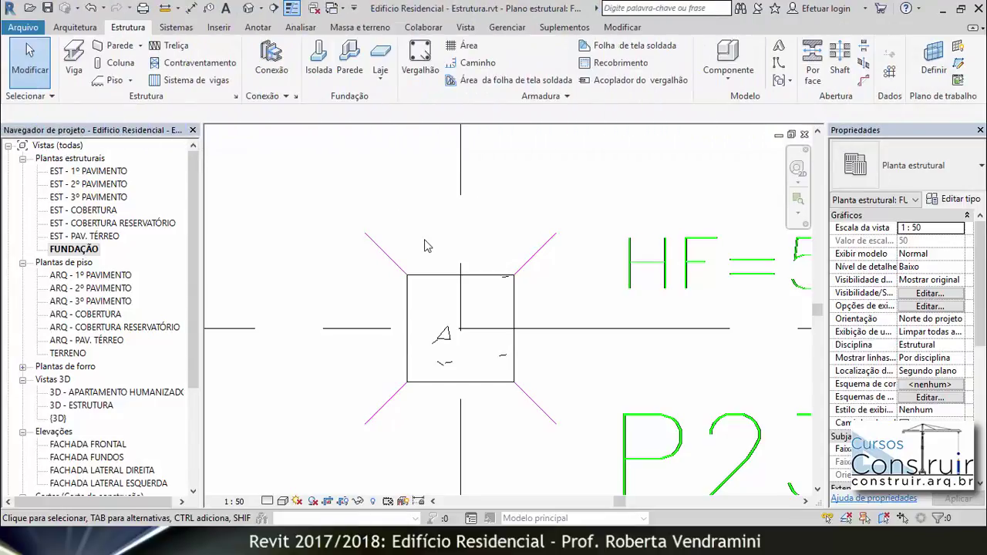
scroll(460, 270, down, 2)
scroll(455, 270, down, 2)
scroll(440, 272, down, 2)
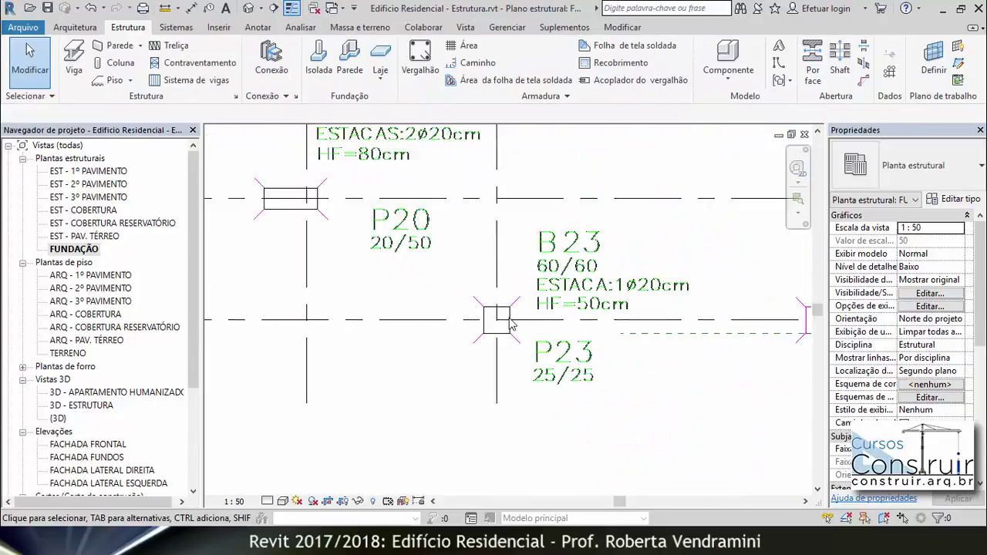
scroll(424, 272, down, 2)
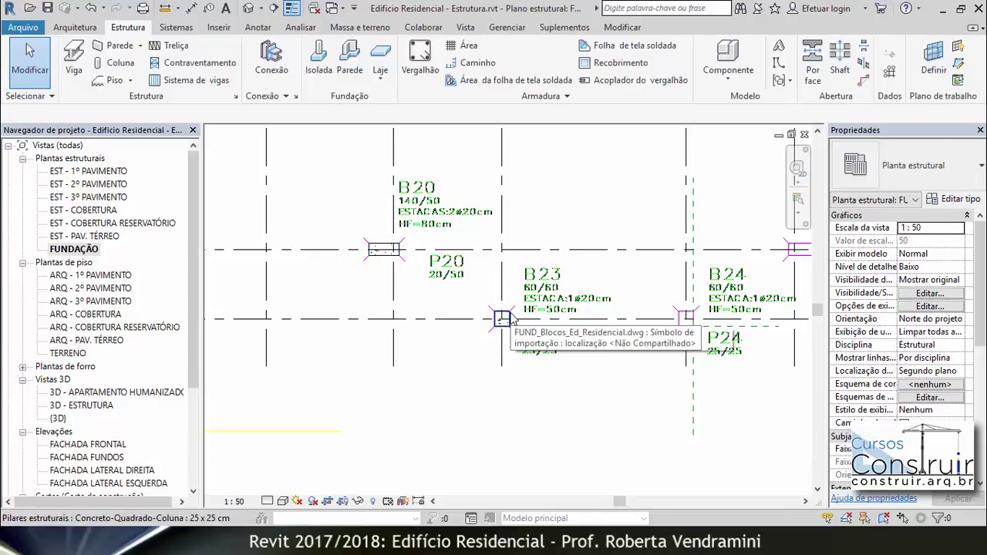
scroll(486, 343, down, 2)
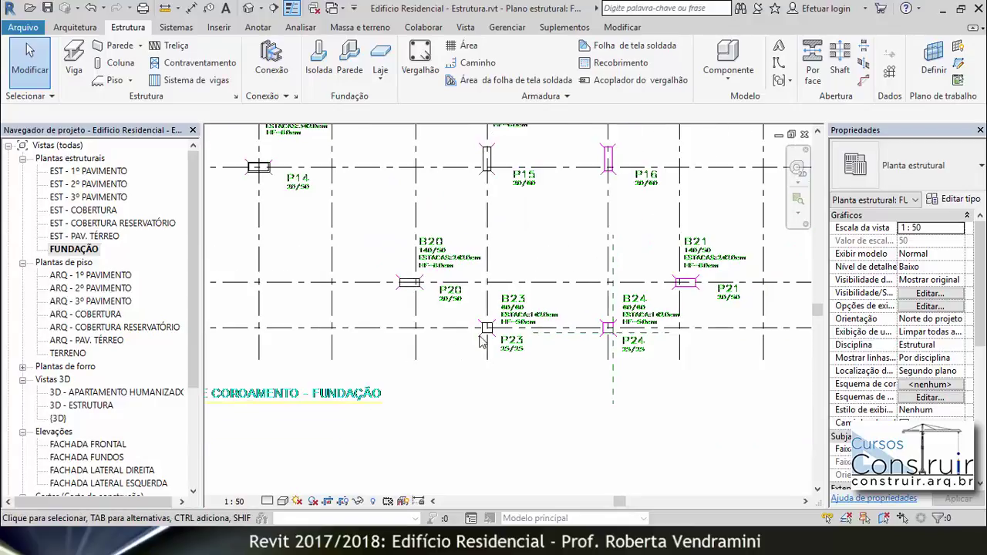
scroll(525, 340, up, 3)
scroll(524, 340, up, 2)
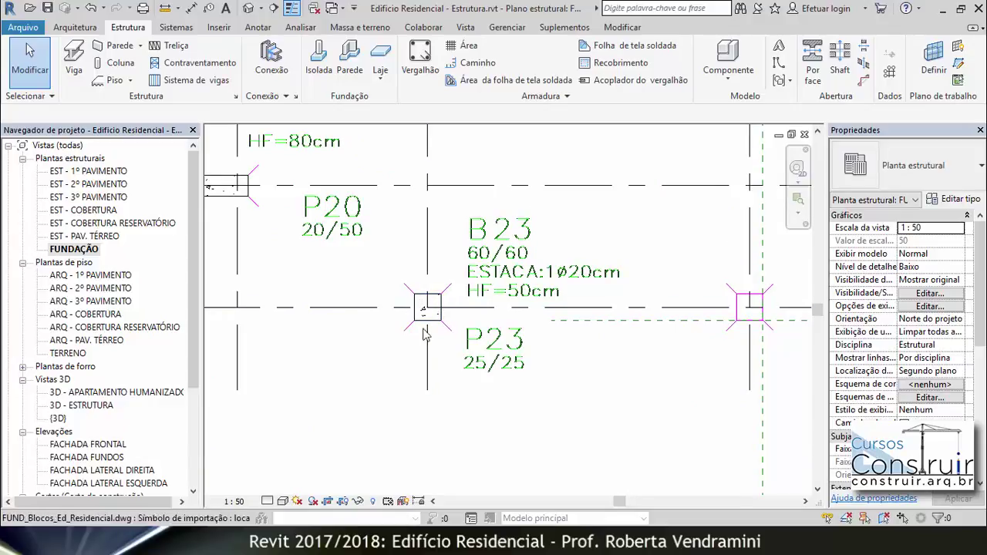
scroll(419, 303, down, 3)
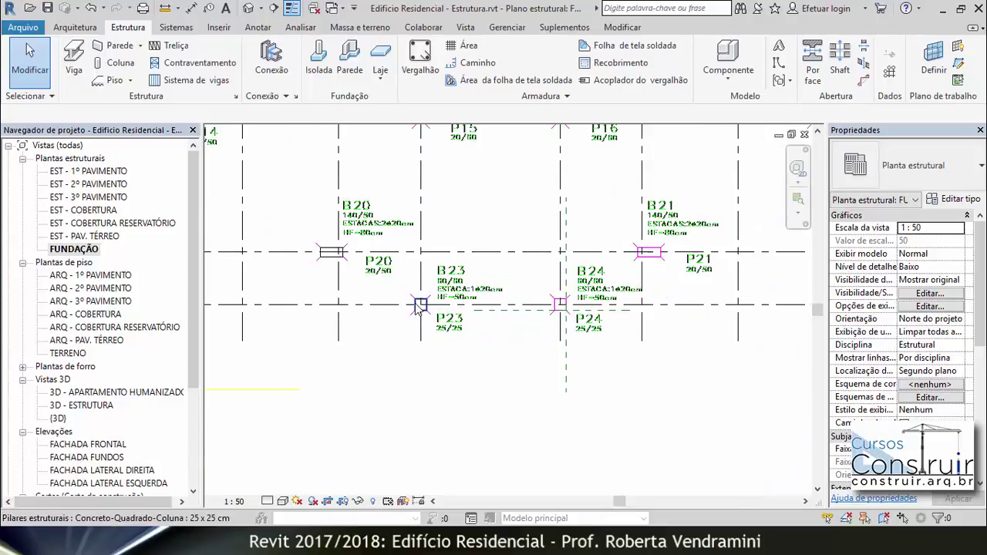
scroll(419, 305, down, 2)
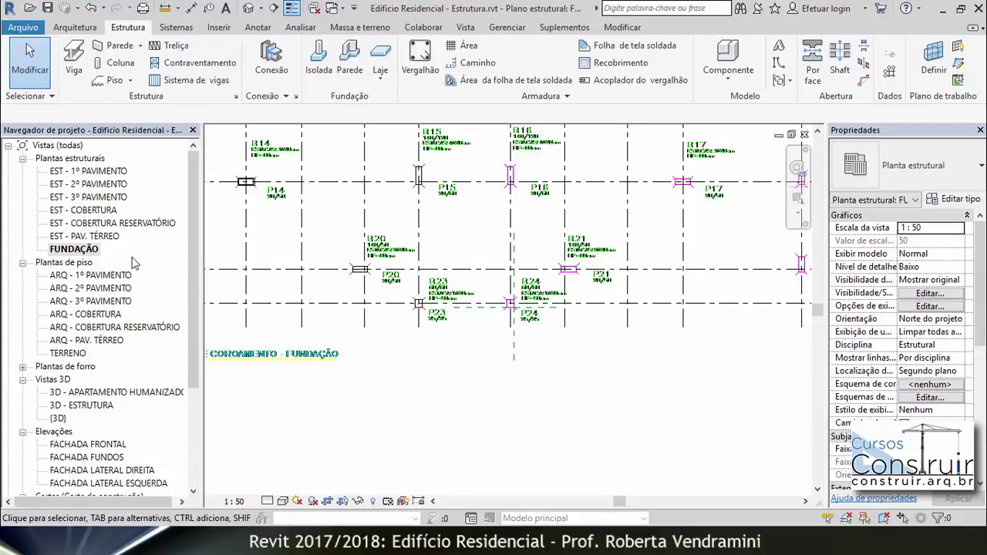
double_click(75, 237)
scroll(342, 316, down, 1)
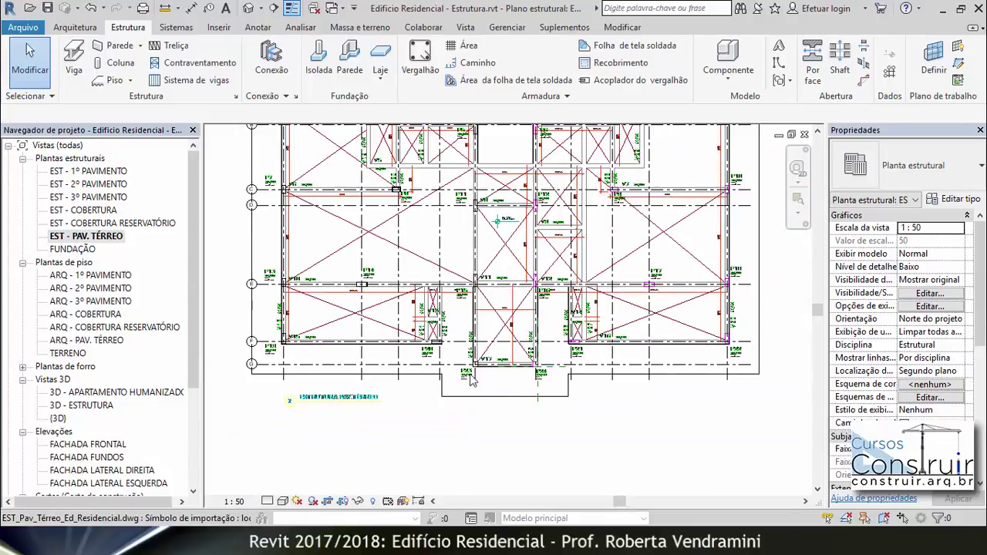
scroll(463, 361, up, 2)
scroll(462, 360, up, 2)
scroll(463, 361, up, 2)
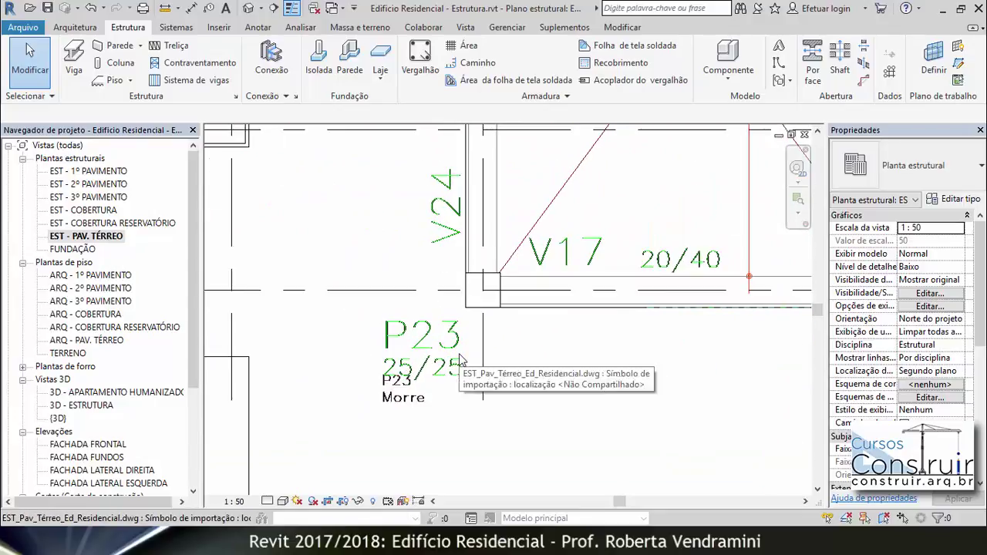
scroll(463, 361, up, 1)
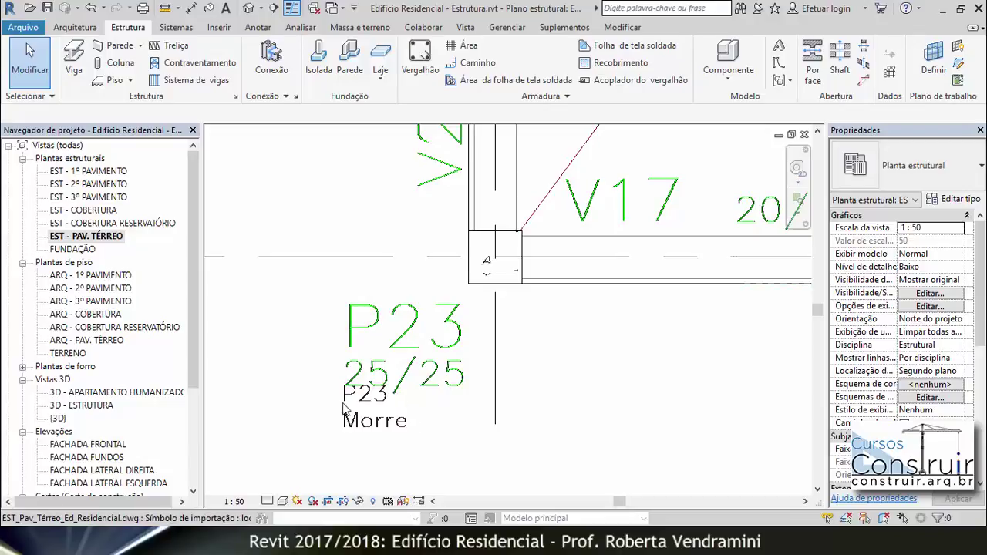
scroll(418, 439, down, 2)
scroll(428, 386, down, 3)
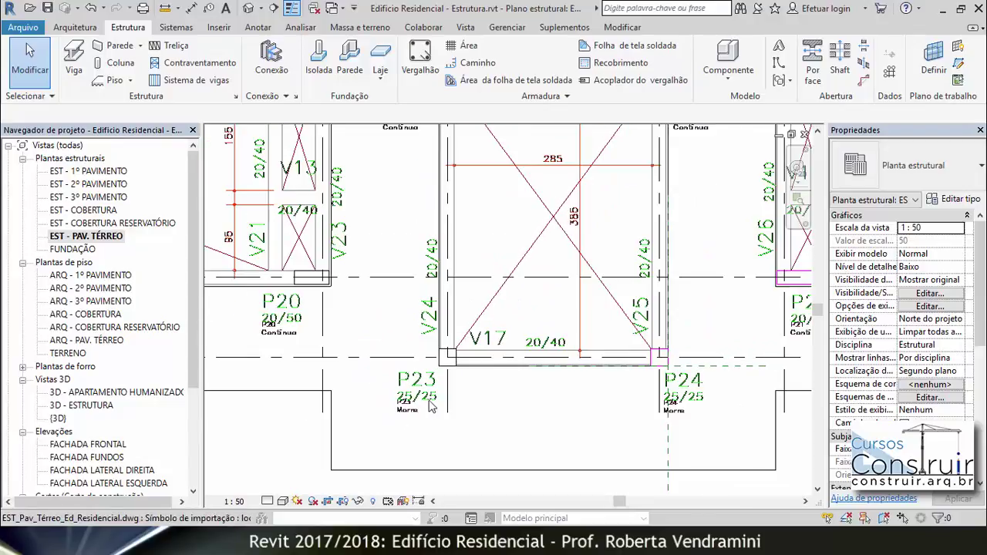
double_click(82, 249)
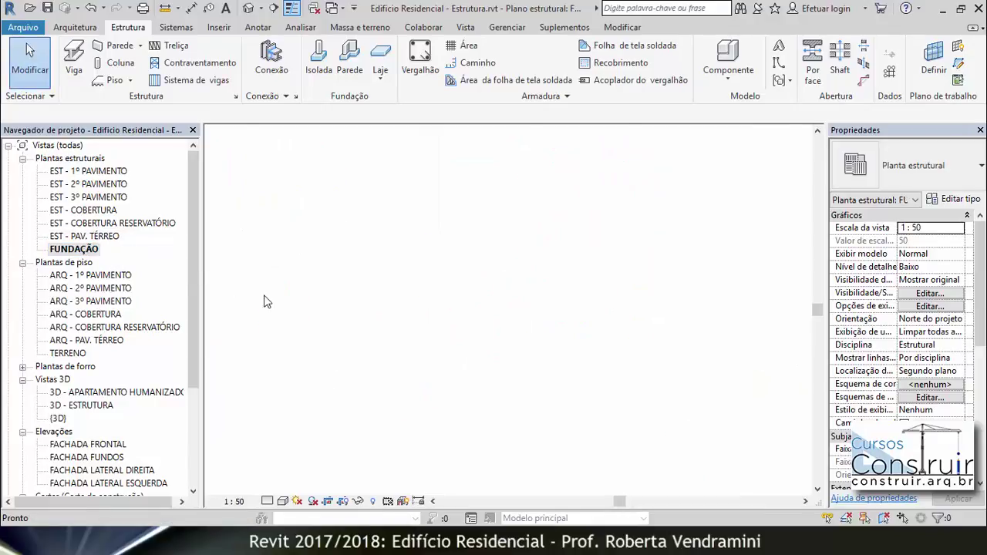
scroll(409, 323, up, 2)
scroll(409, 322, up, 2)
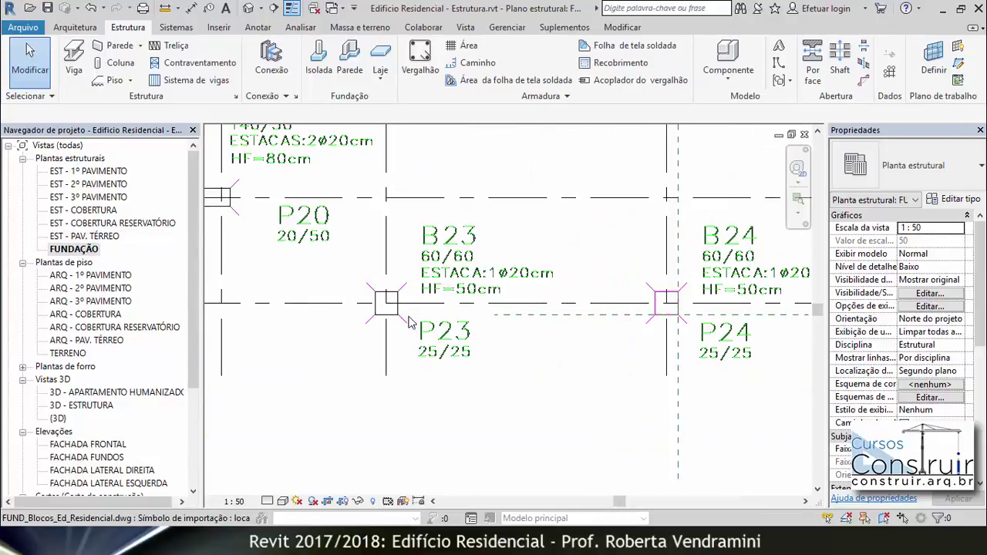
- Change the P23 column's top level from 1º PAVIMENTO to PAV. TÉRREO
click(397, 309)
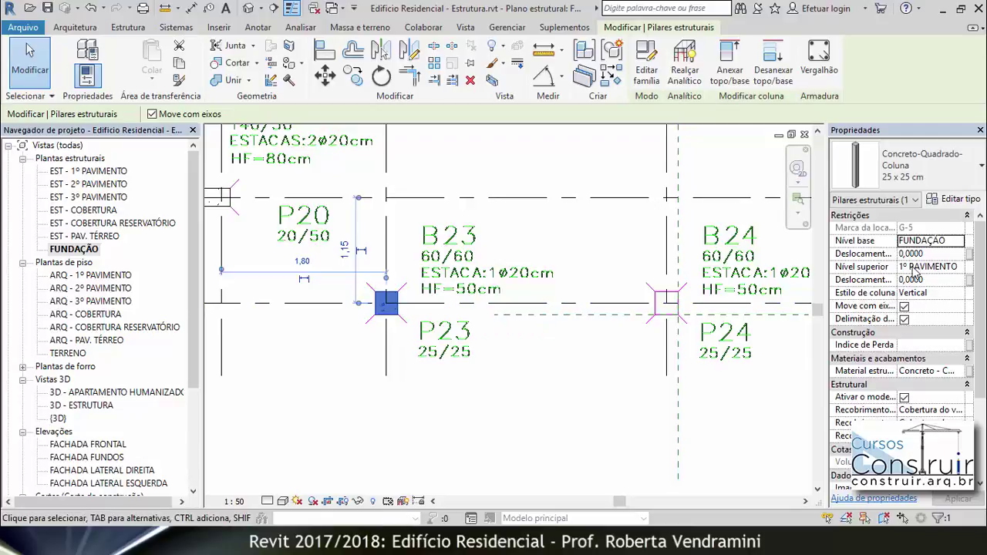
click(947, 270)
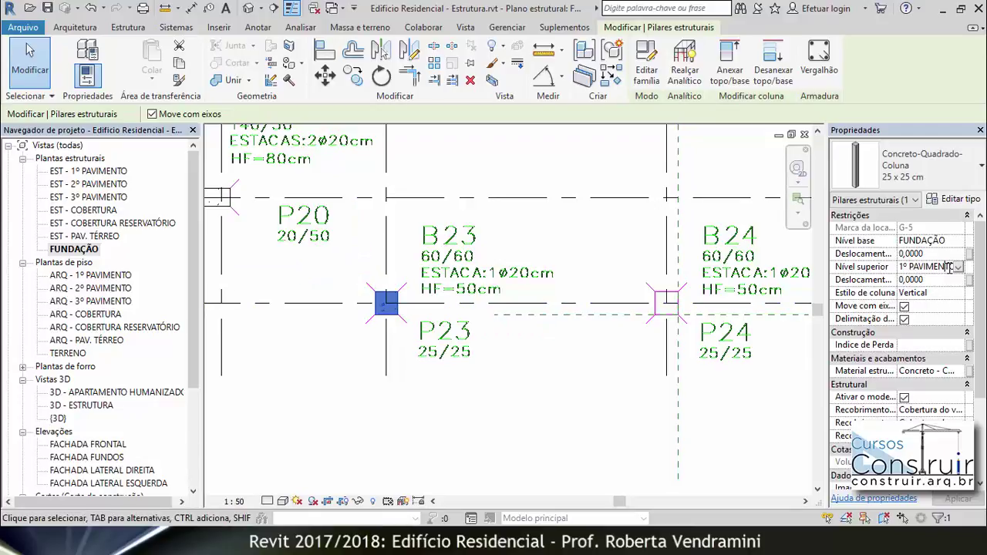
click(958, 268)
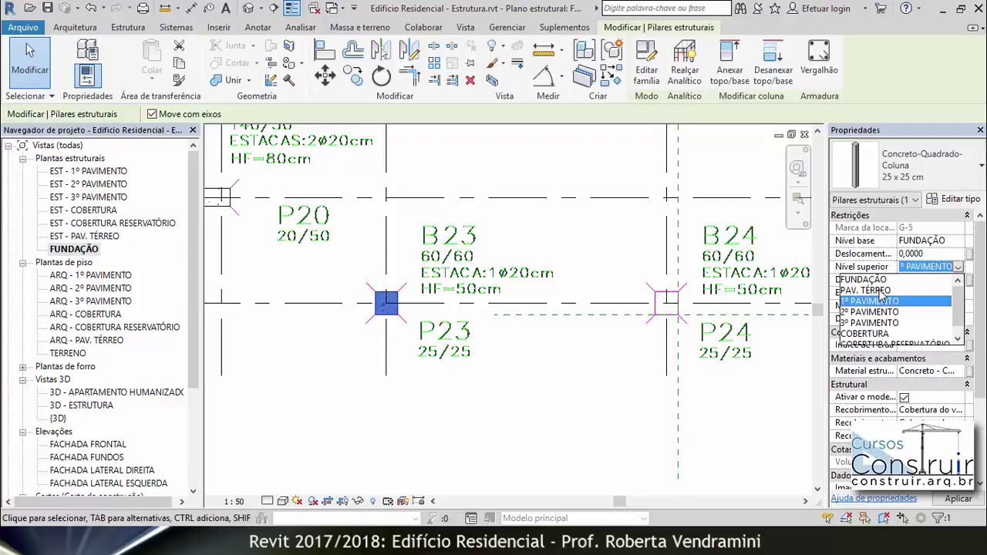
click(879, 291)
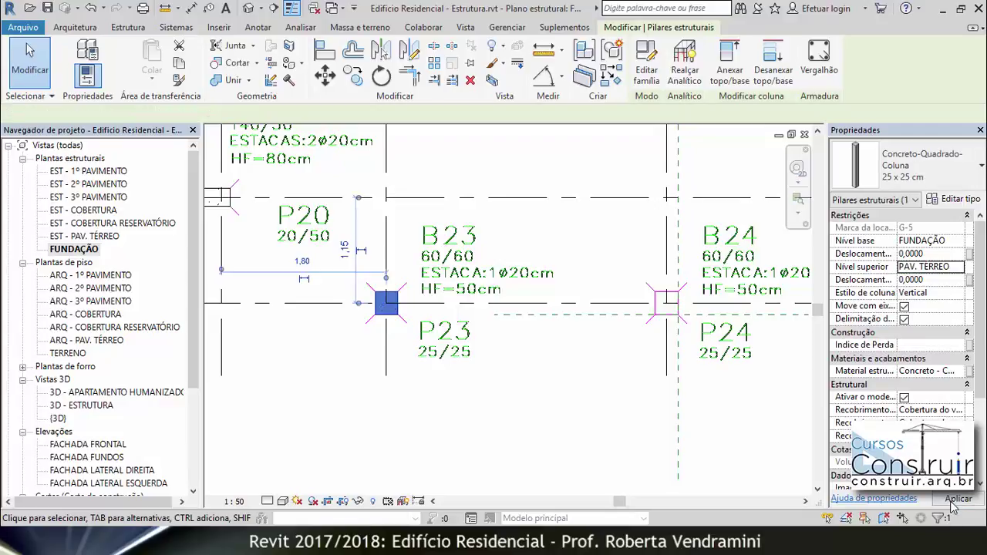
click(345, 328)
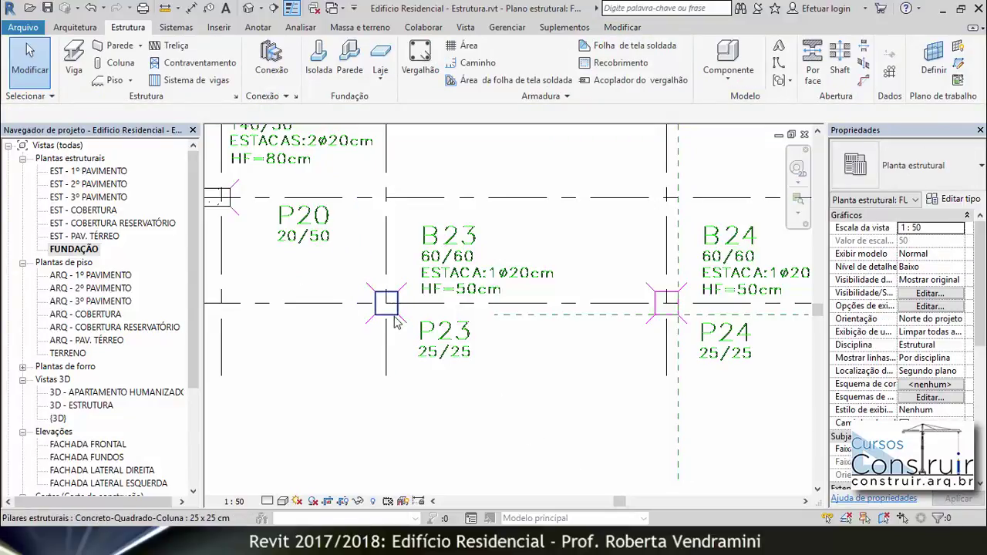
- Open the 3D - ESTRUTURA view and select the P23 column sticking through the slab
double_click(77, 406)
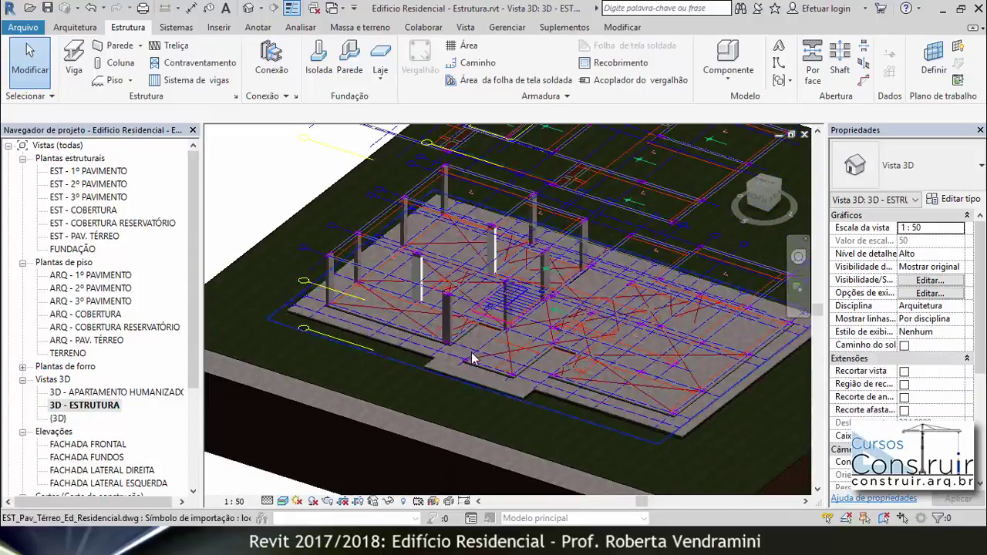
scroll(472, 359, up, 5)
scroll(467, 359, up, 3)
scroll(463, 360, up, 3)
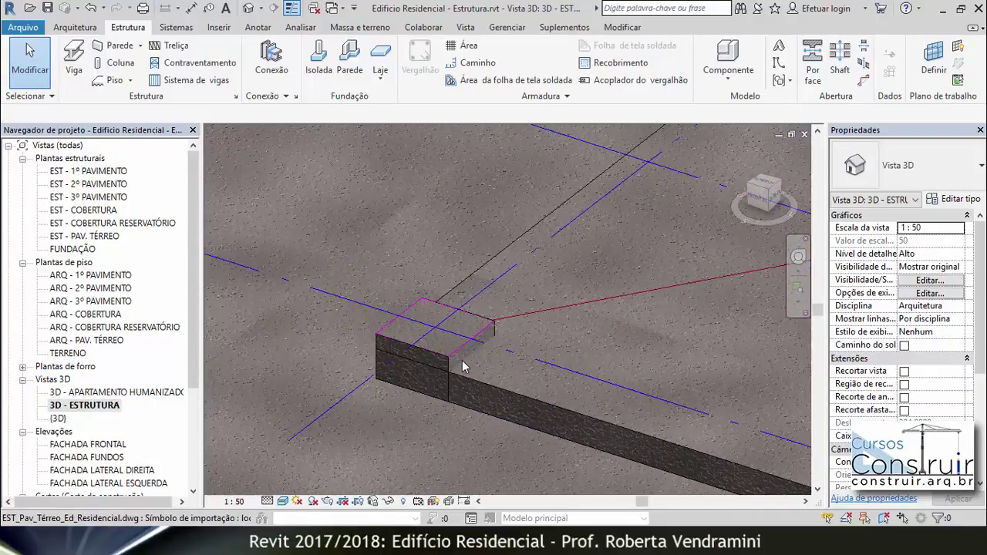
scroll(462, 357, up, 2)
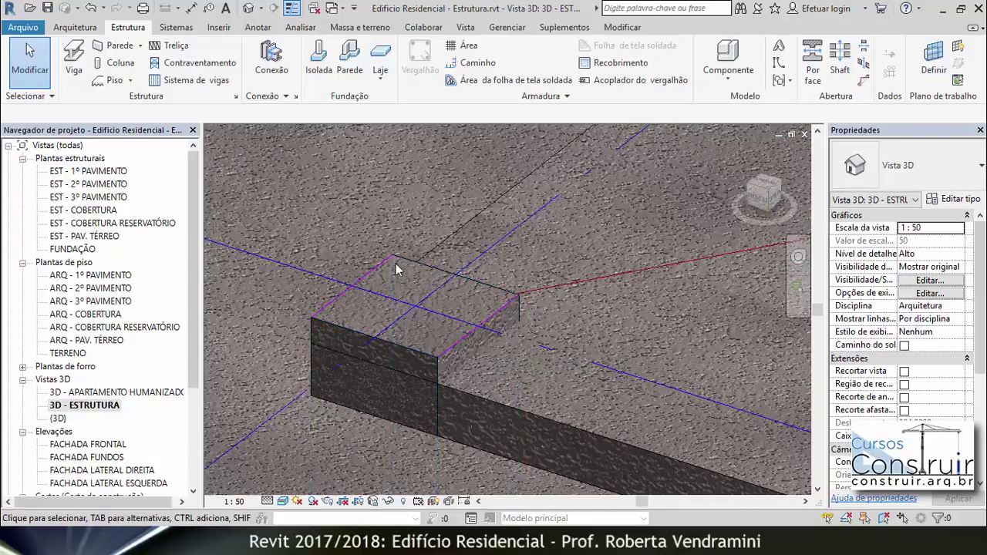
scroll(396, 269, down, 2)
scroll(424, 279, down, 1)
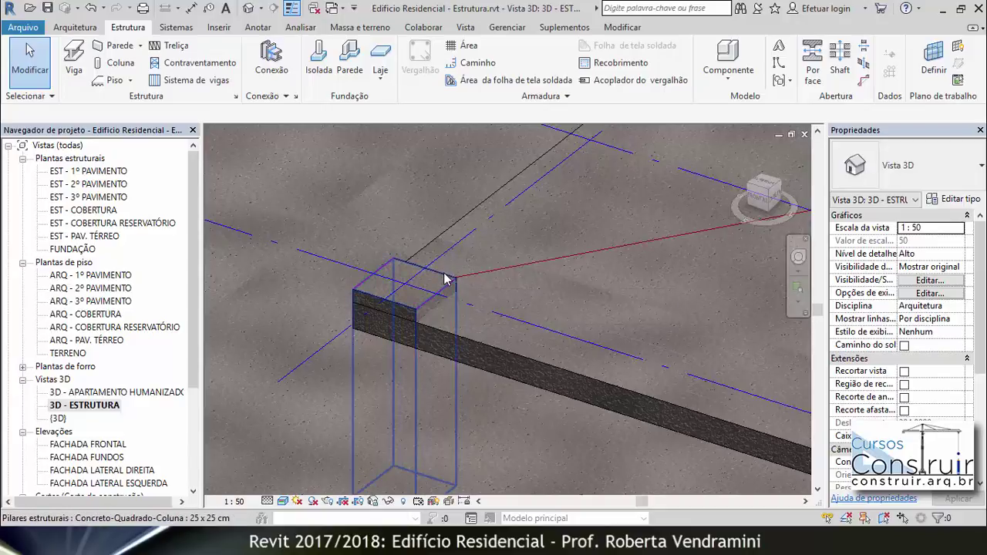
click(445, 276)
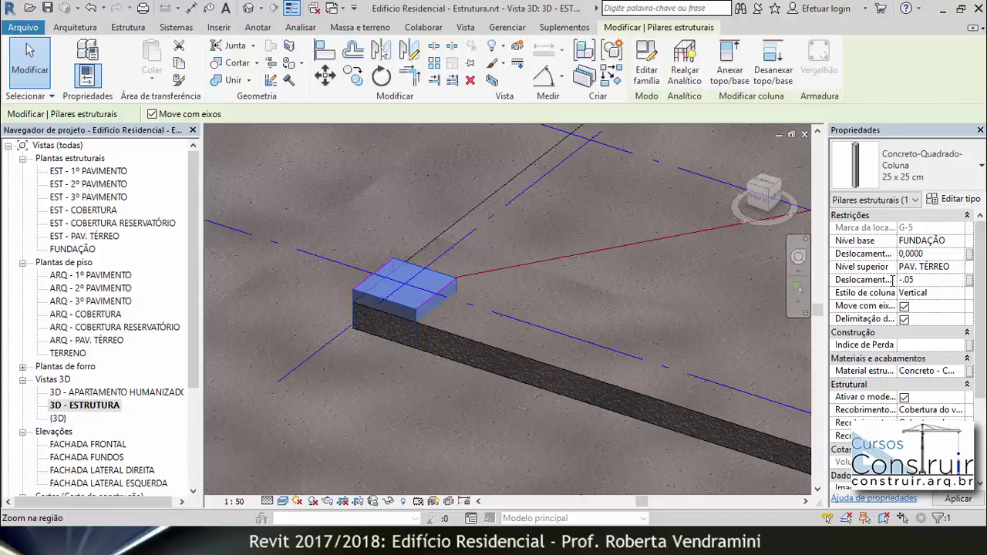
- Apply the -0.05 top offset so the P23 column stays below the PAV. TÉRREO slab
click(661, 404)
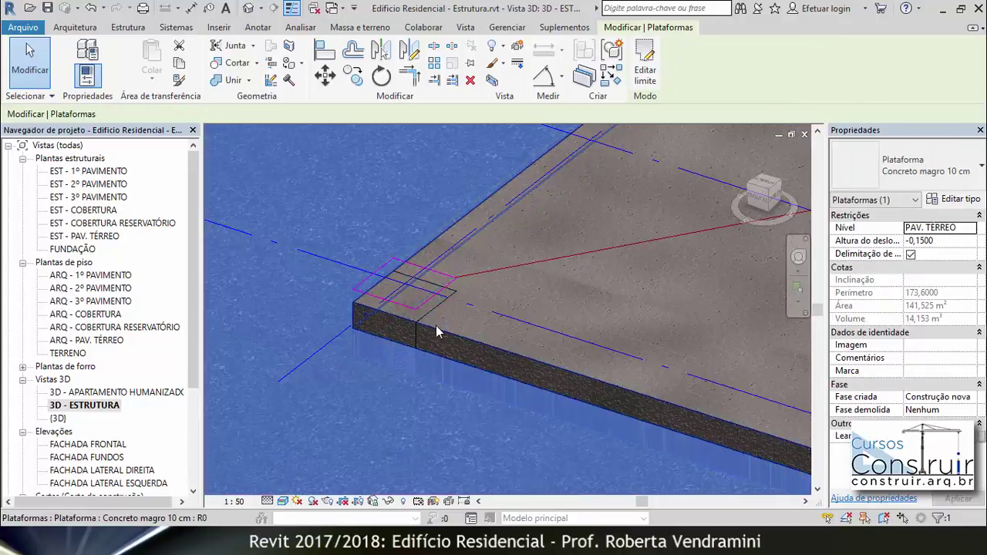
scroll(419, 319, up, 2)
scroll(416, 312, up, 1)
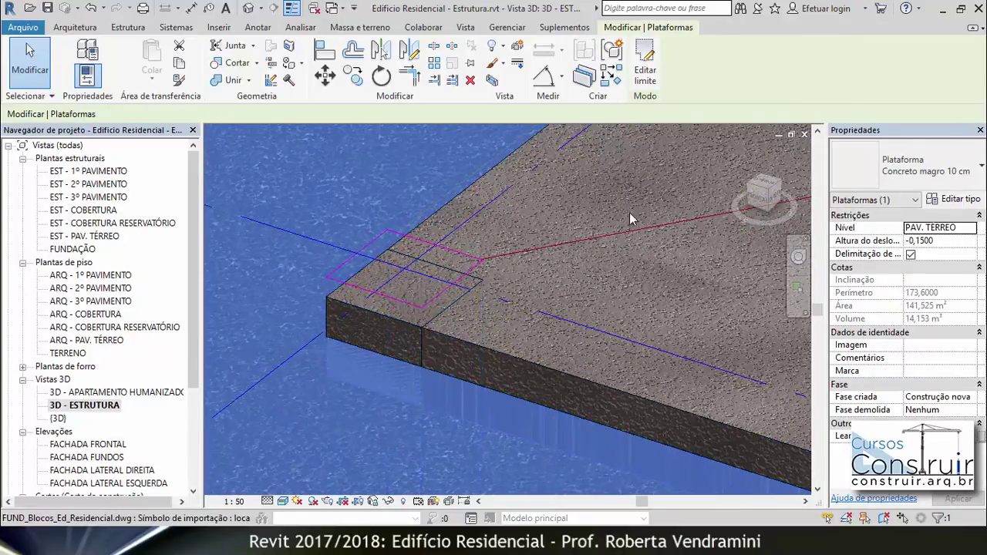
scroll(501, 300, down, 2)
scroll(503, 299, down, 2)
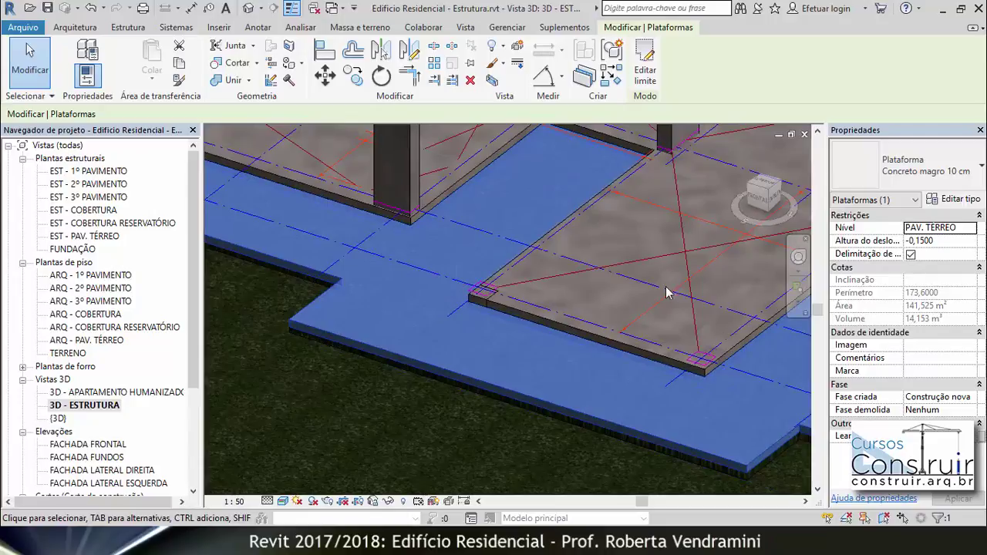
scroll(444, 308, down, 2)
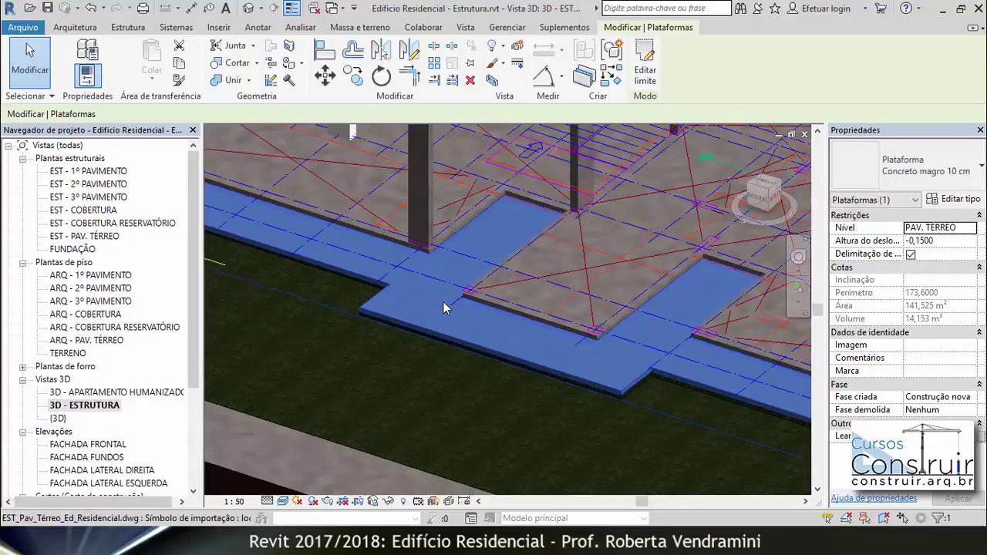
scroll(444, 308, down, 3)
scroll(443, 307, down, 3)
- Orbit the 3D view to review the columns over the Concreto magro 10 cm platform
shift+middle_drag(486, 386, 505, 357)
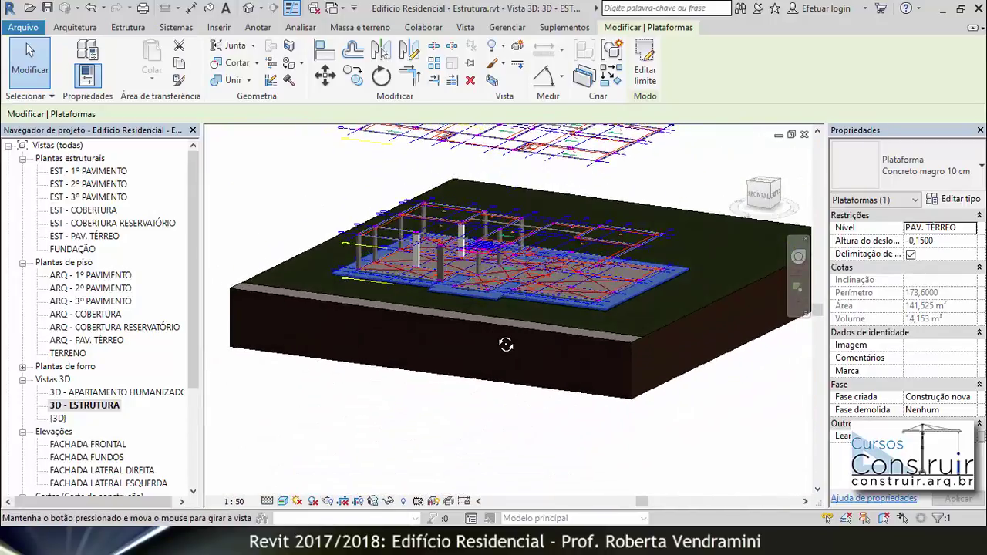
scroll(572, 244, up, 2)
scroll(572, 244, up, 2)
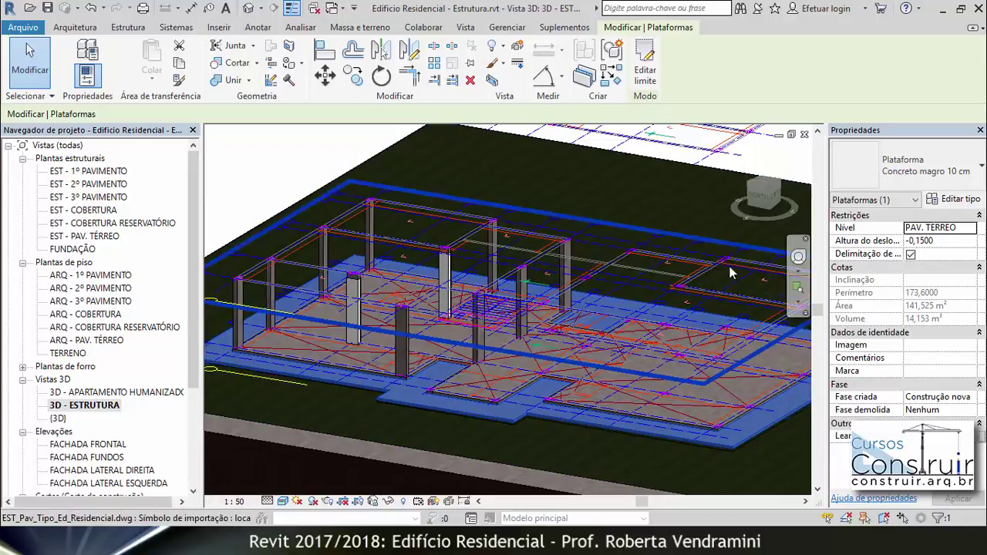
shift+middle_drag(553, 282, 532, 277)
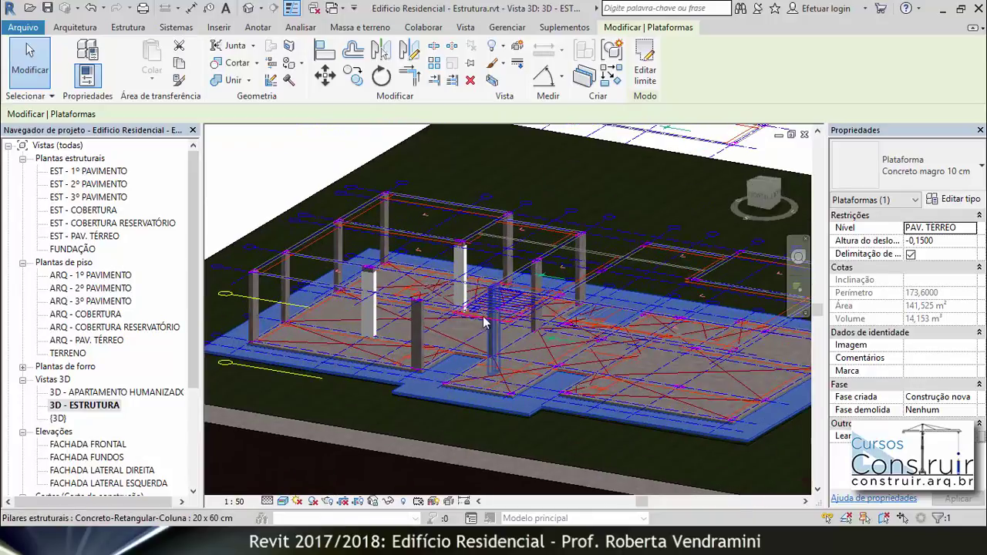